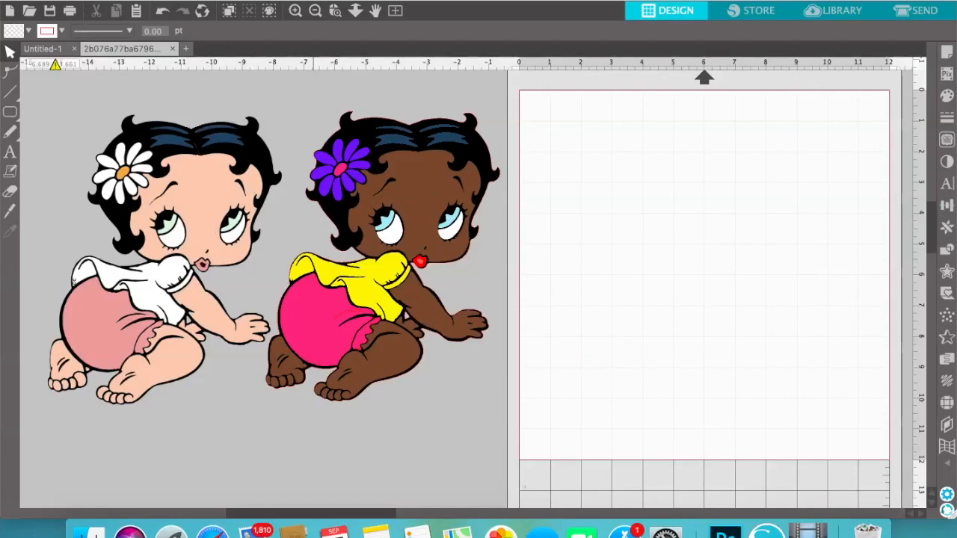
# Open the recent PNG of the crawling Betty Boop baby as a new document
pyautogui.click(80, 2)
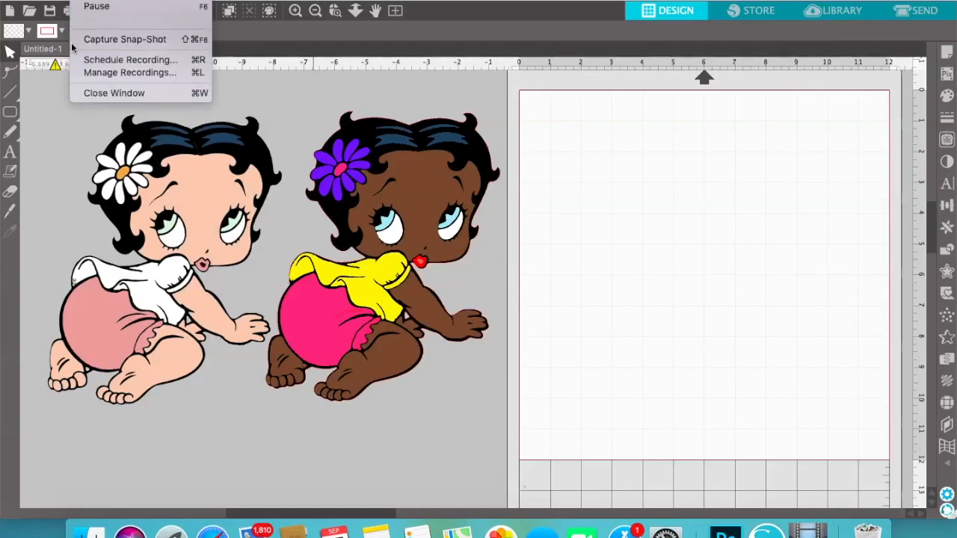
pyautogui.click(107, 44)
pyautogui.click(134, 2)
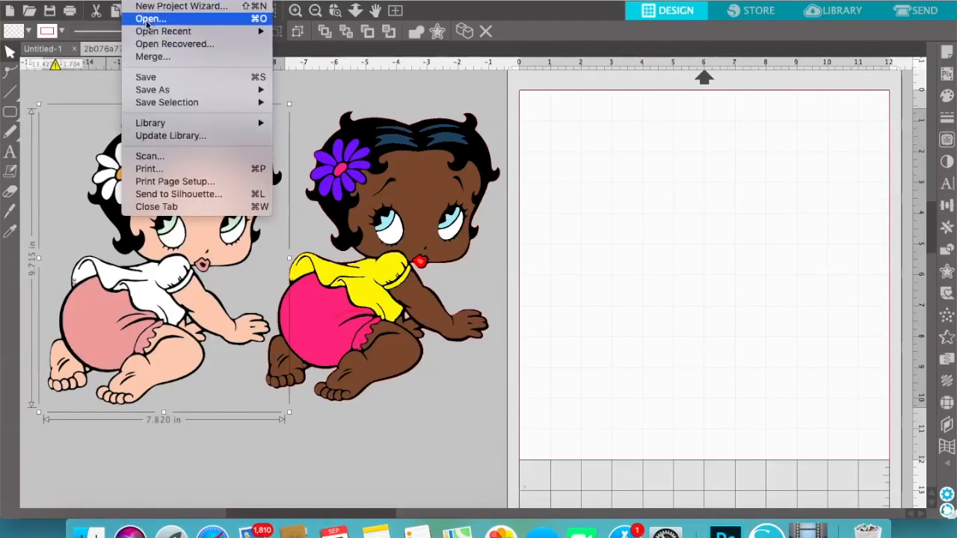
pyautogui.click(147, 20)
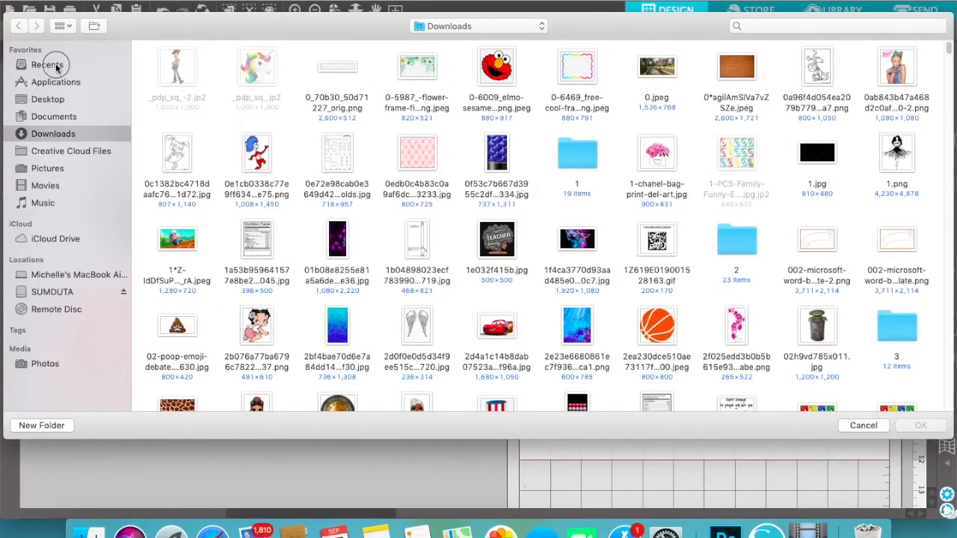
pyautogui.click(85, 66)
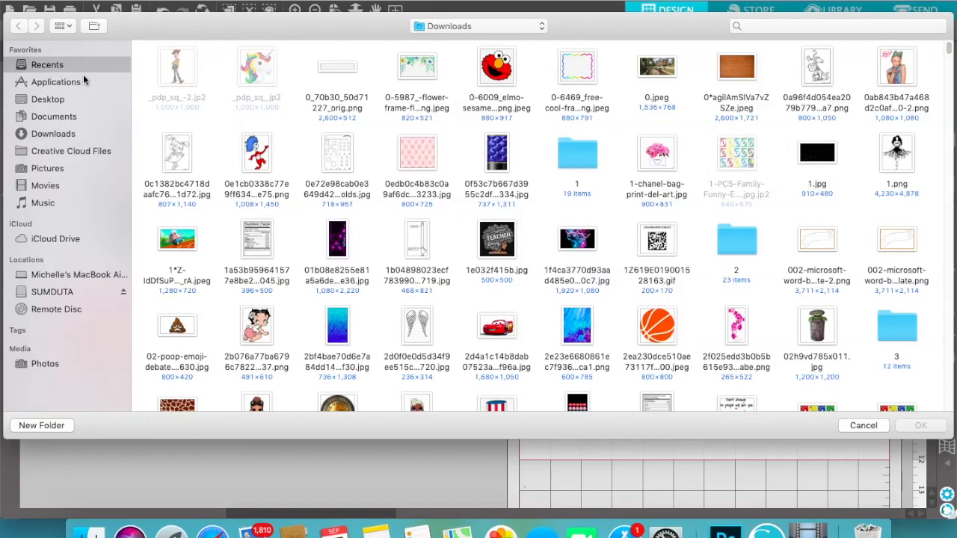
pyautogui.click(170, 323)
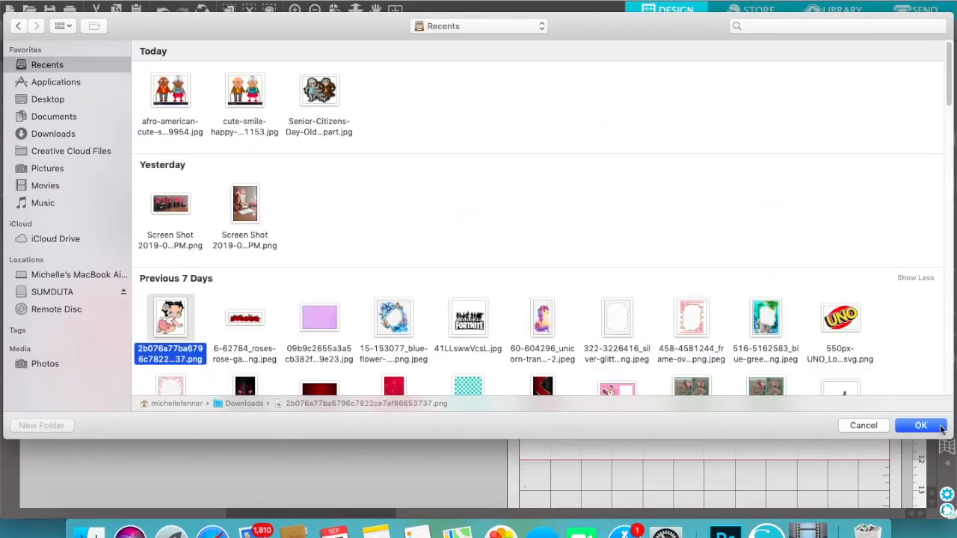
pyautogui.click(923, 426)
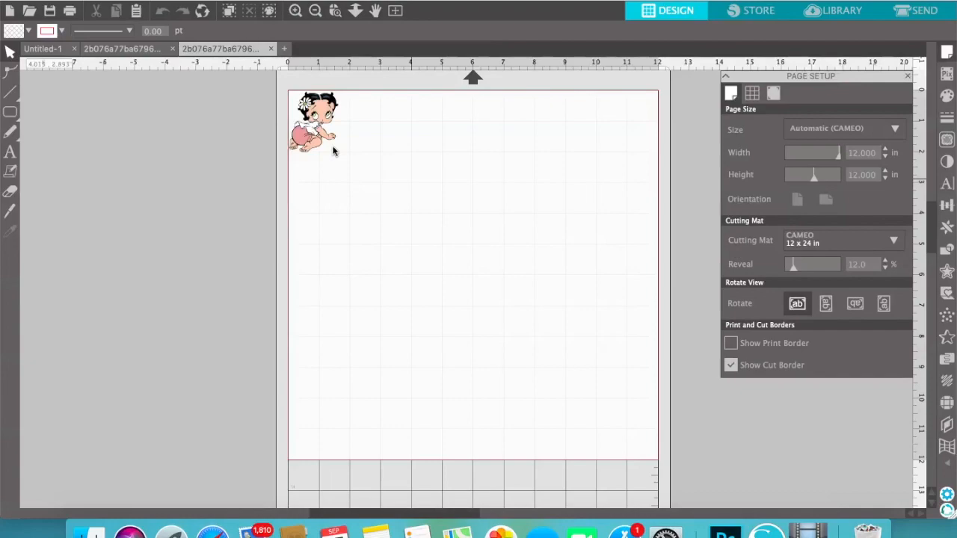
# Enlarge the opened image to about 7.82 by 9.72 in and paste a copy onto the page of the document with two finished figures
pyautogui.click(317, 144)
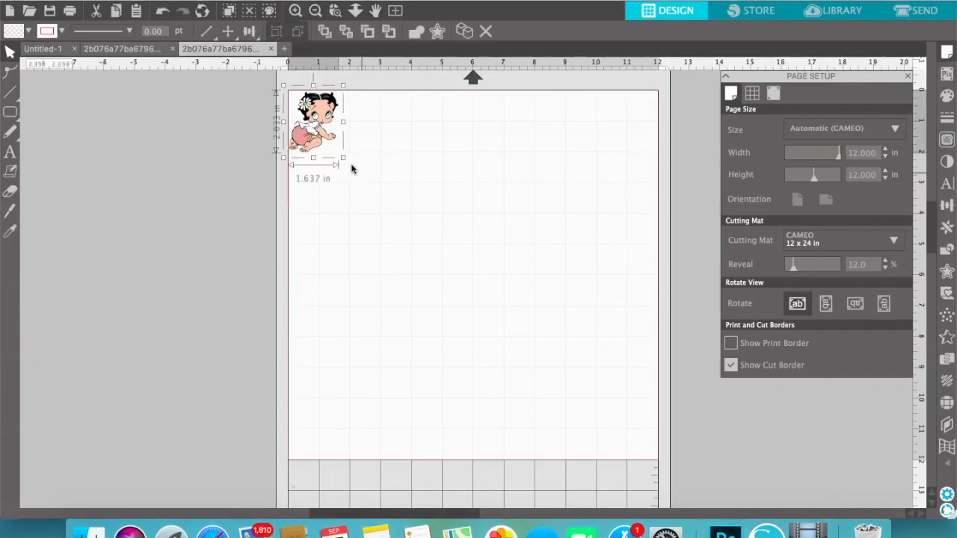
pyautogui.moveTo(344, 159); pyautogui.dragTo(533, 394)
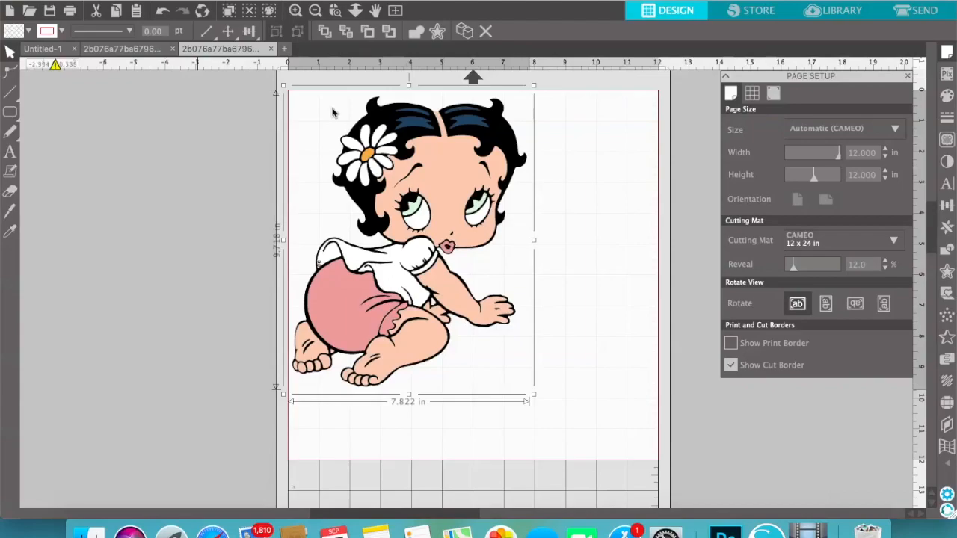
pyautogui.click(120, 48)
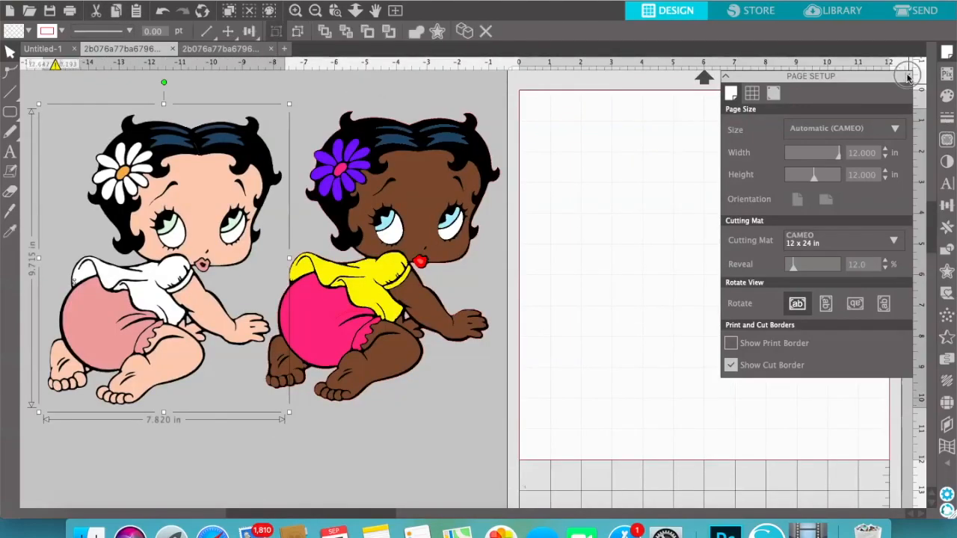
pyautogui.click(907, 75)
pyautogui.click(136, 11)
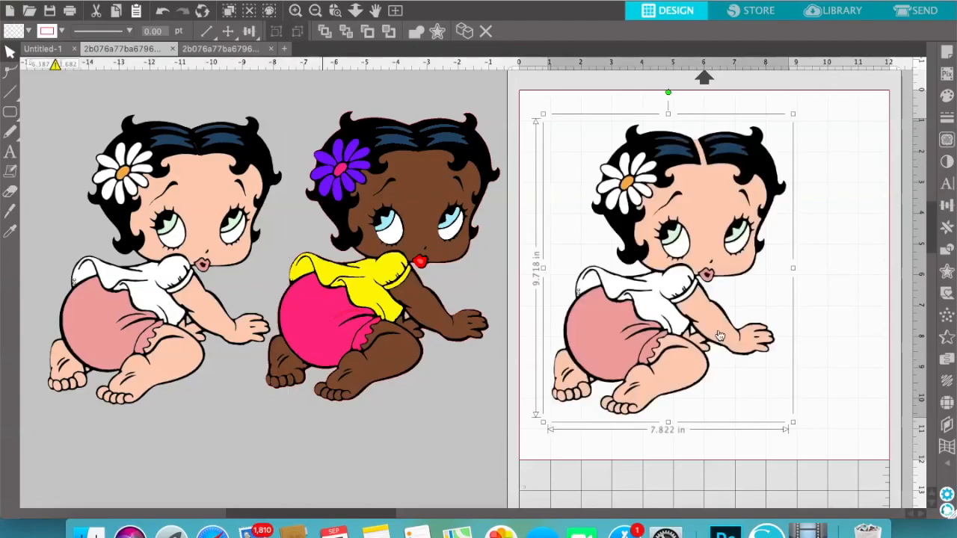
pyautogui.moveTo(376, 513); pyautogui.dragTo(418, 513)
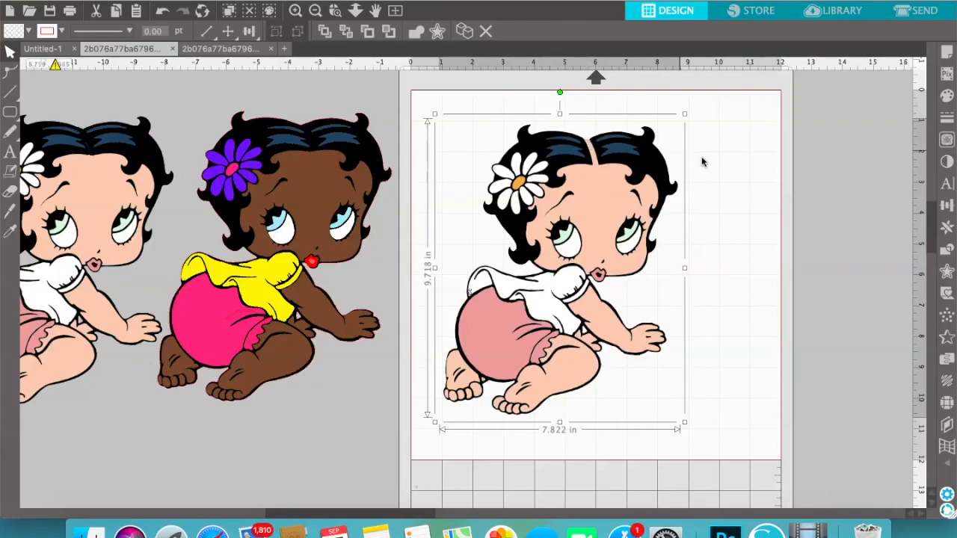
pyautogui.click(734, 185)
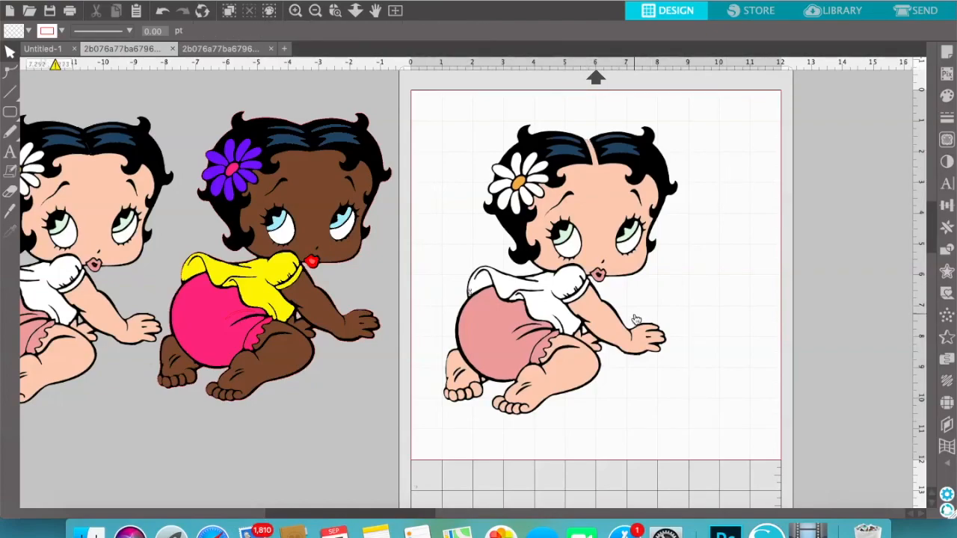
pyautogui.moveTo(11, 91)
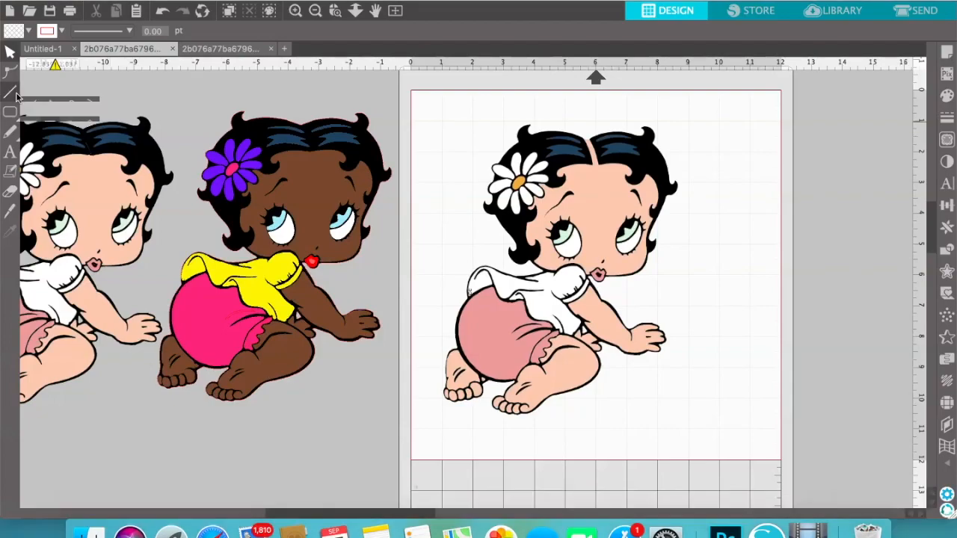
pyautogui.click(30, 93)
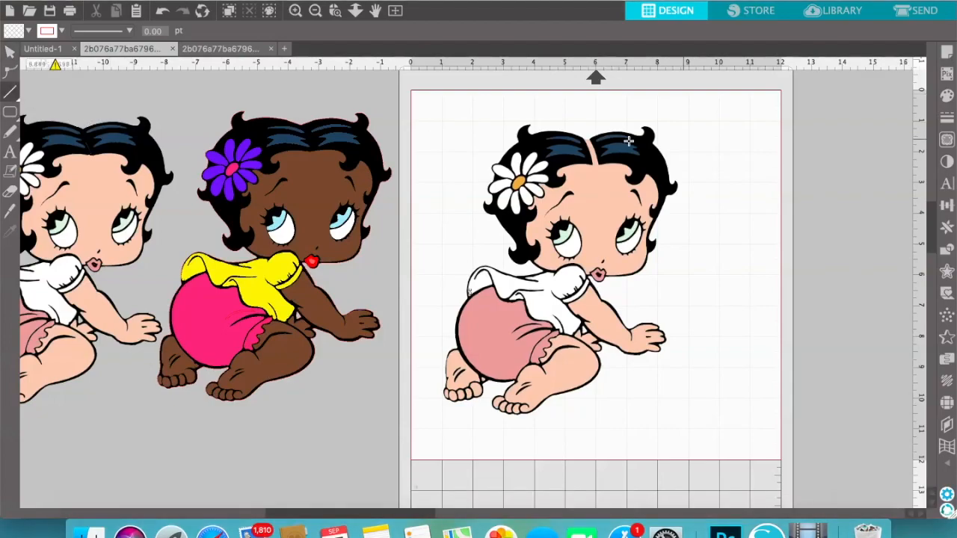
pyautogui.moveTo(581, 136); pyautogui.dragTo(596, 140)
pyautogui.click(9, 51)
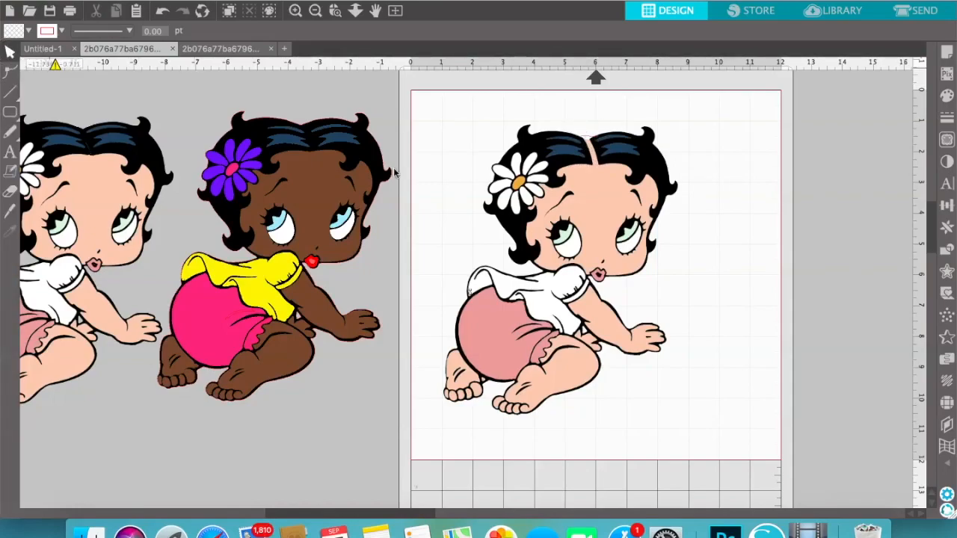
pyautogui.click(590, 139)
pyautogui.click(590, 140)
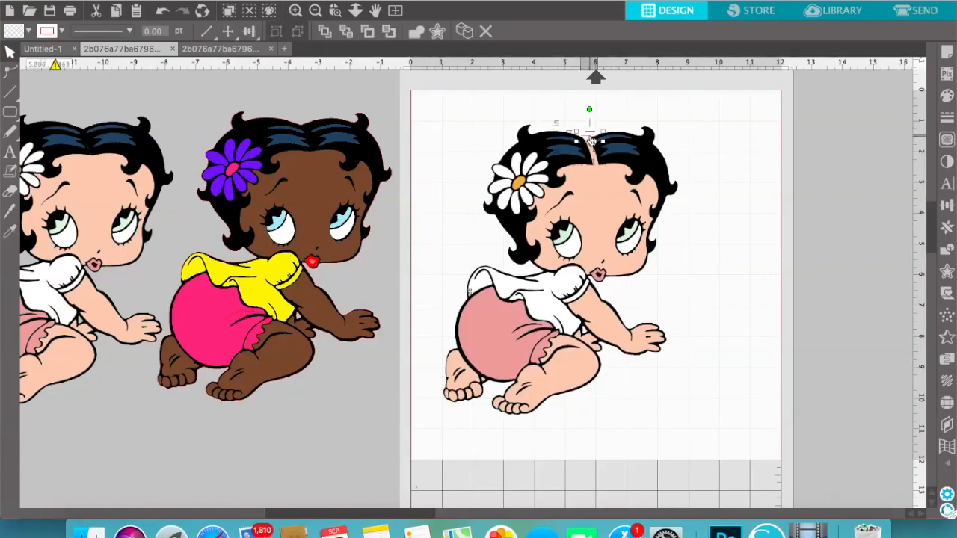
pyautogui.press('Delete')
# Shift the figure slightly up and right on the page, and place a duplicate of it beyond the page's right edge
pyautogui.moveTo(619, 251); pyautogui.dragTo(632, 242)
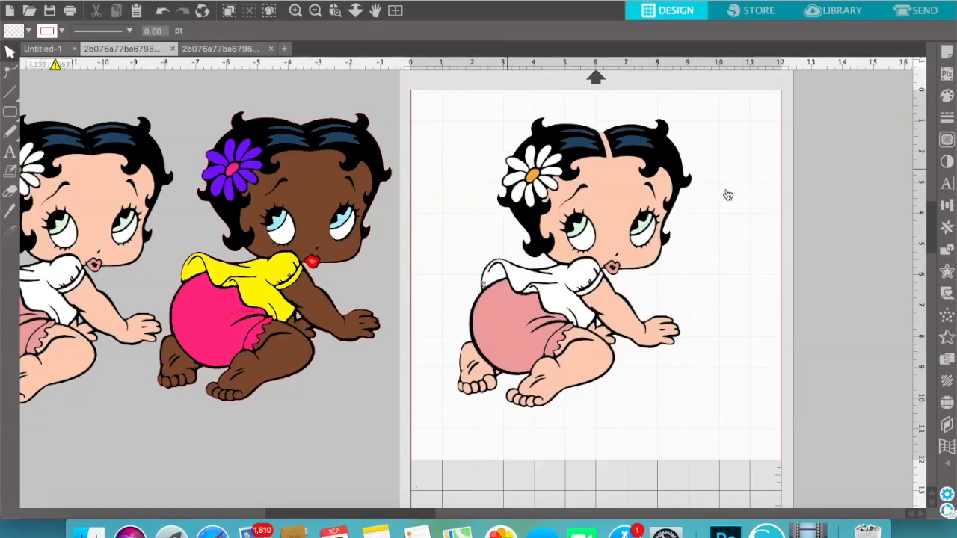
pyautogui.click(616, 206)
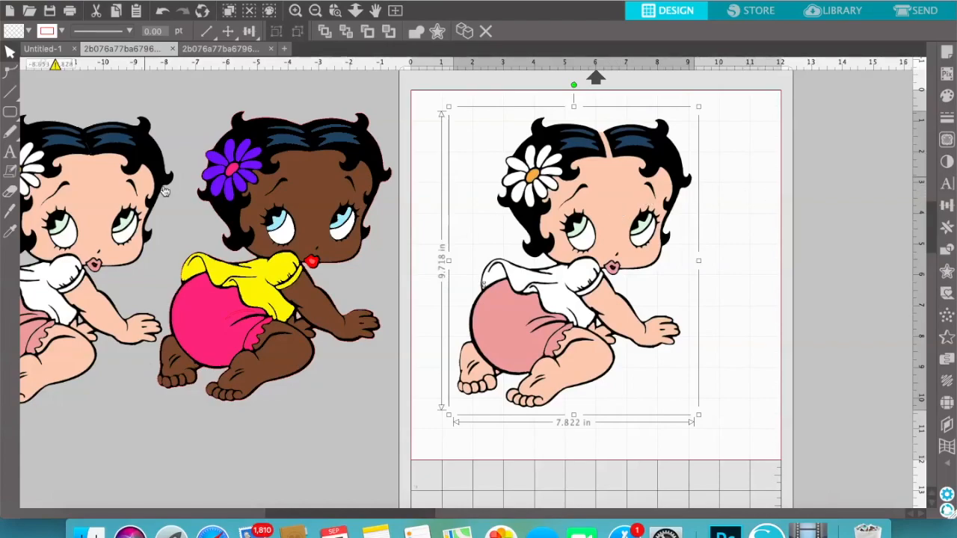
pyautogui.scroll(-2, 622, 320)
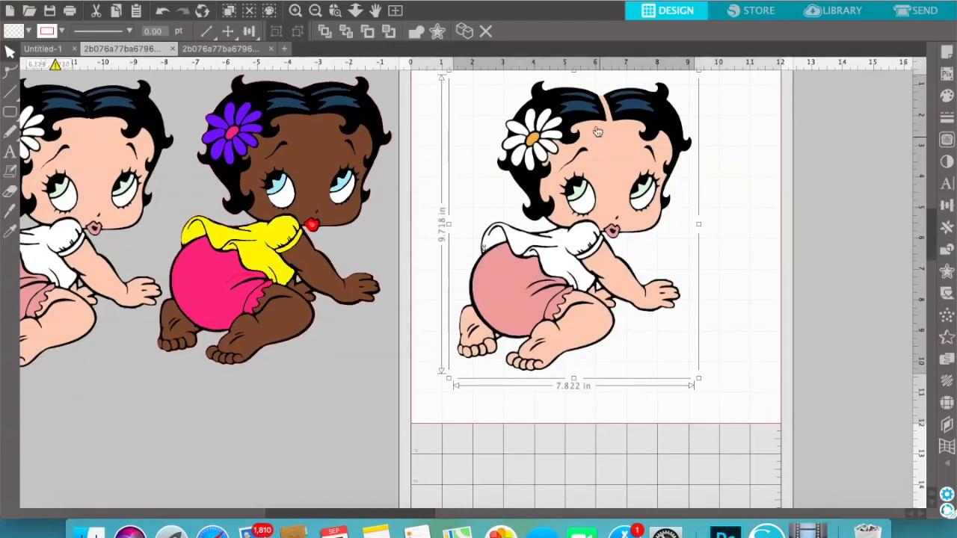
pyautogui.click(295, 11)
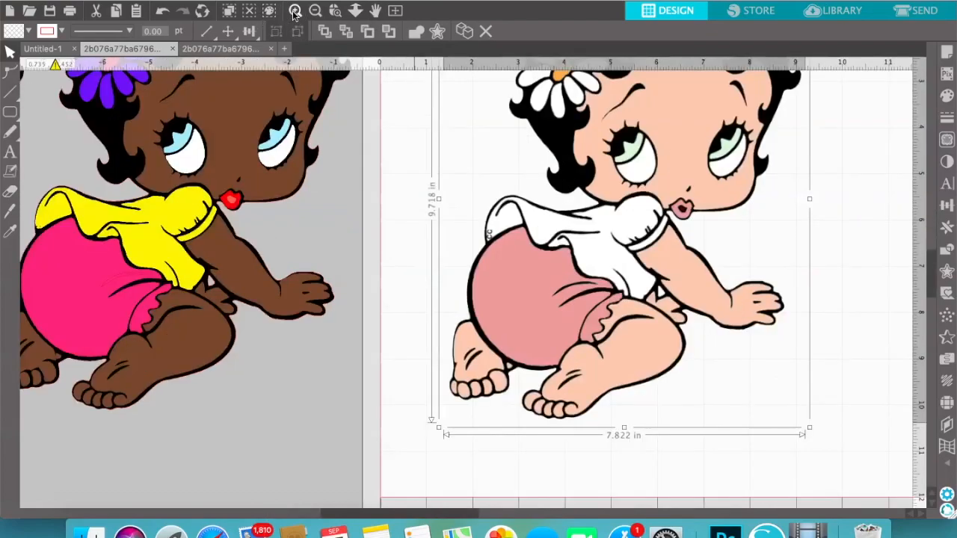
pyautogui.click(295, 10)
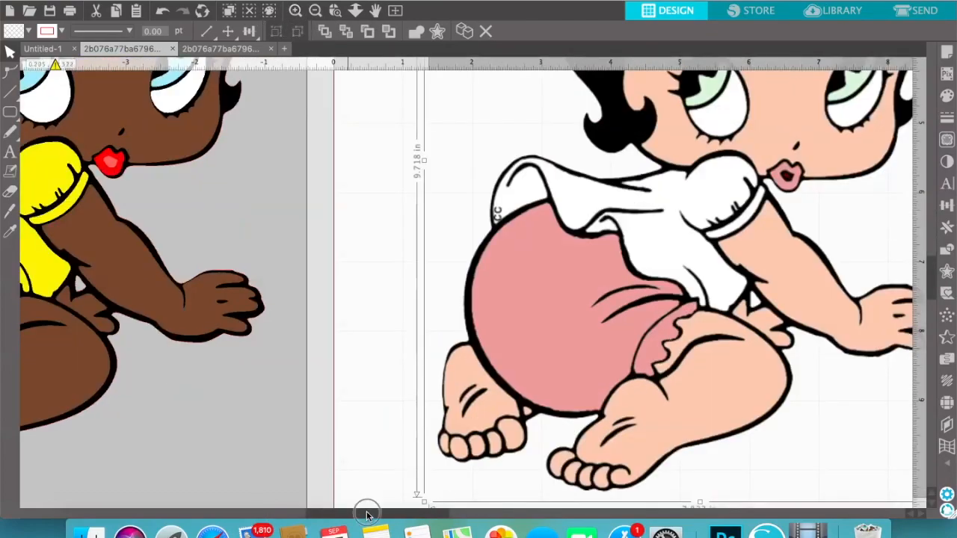
pyautogui.moveTo(365, 514); pyautogui.dragTo(466, 512)
pyautogui.scroll(5, 437, 282)
pyautogui.scroll(3, 436, 282)
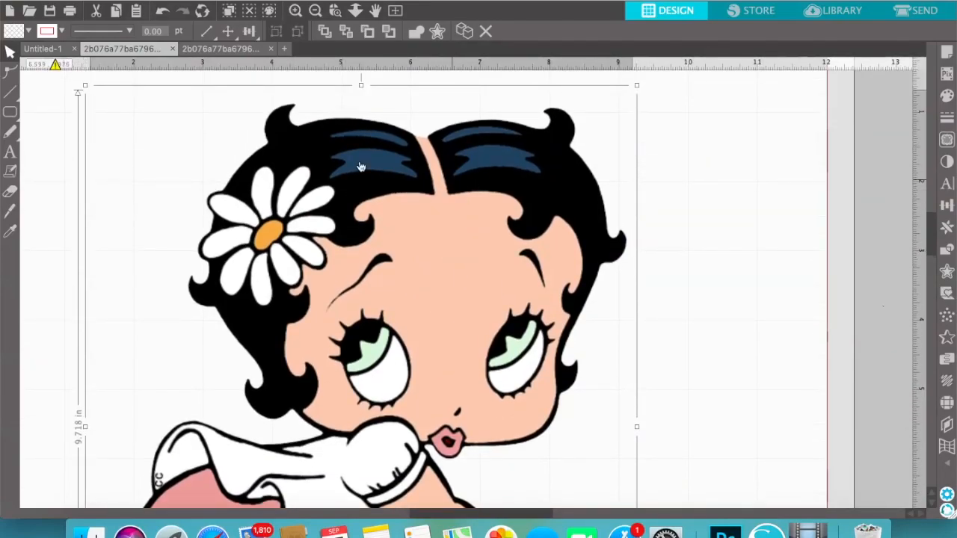
pyautogui.click(116, 10)
pyautogui.click(136, 10)
pyautogui.moveTo(375, 347); pyautogui.dragTo(950, 327)
pyautogui.moveTo(849, 334); pyautogui.dragTo(950, 318)
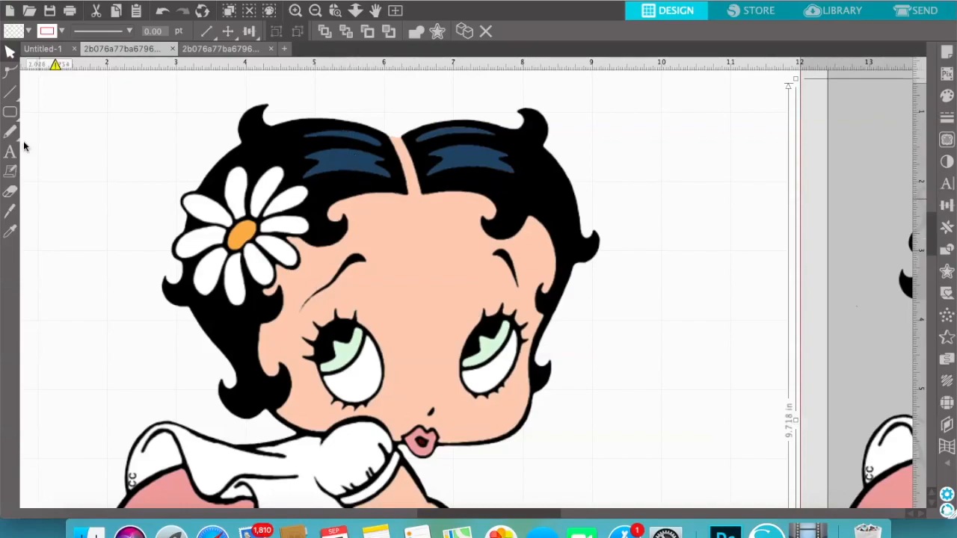
# Draw a rounded rectangle about 0.53 in wide over the hair just left of the parting and convert it to a path
pyautogui.moveTo(14, 118)
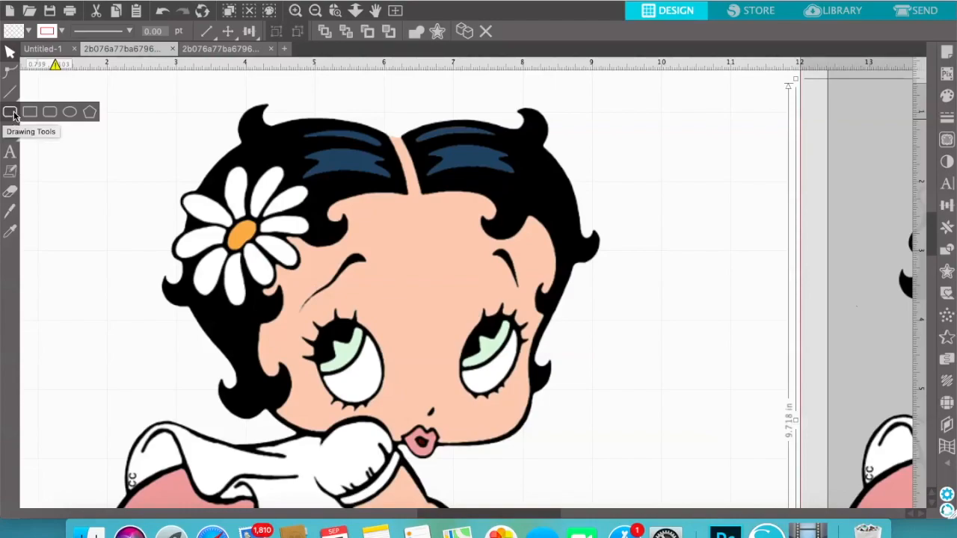
pyautogui.click(51, 115)
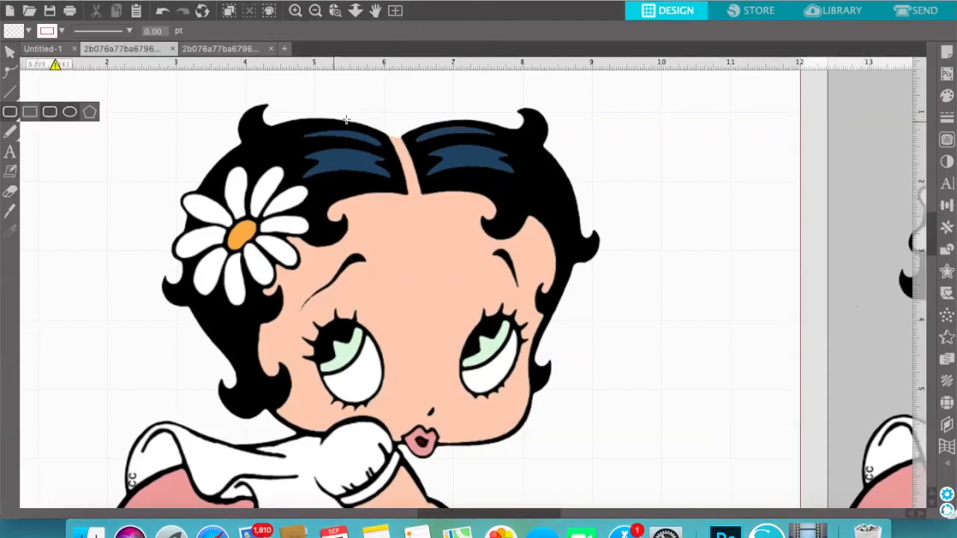
pyautogui.moveTo(368, 122); pyautogui.dragTo(399, 193)
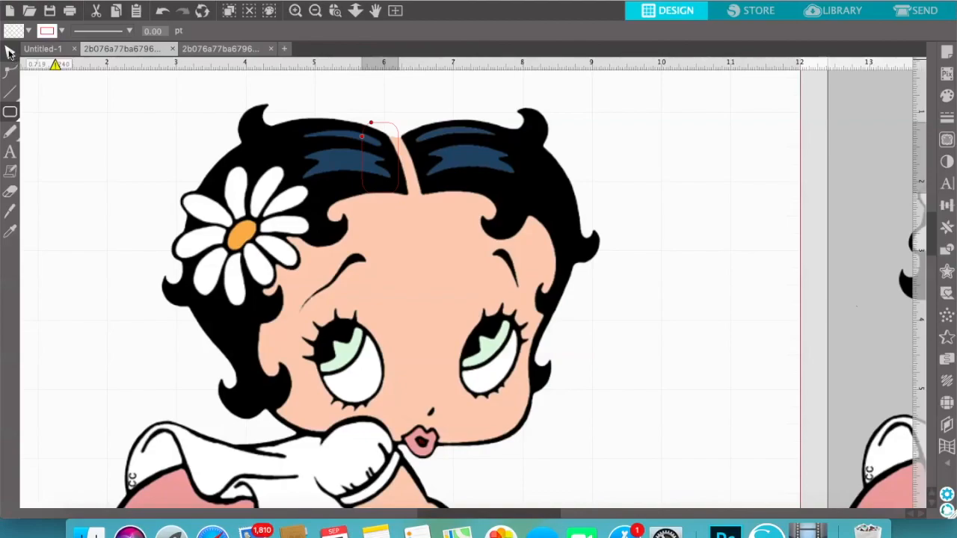
pyautogui.click(10, 52)
pyautogui.click(387, 127)
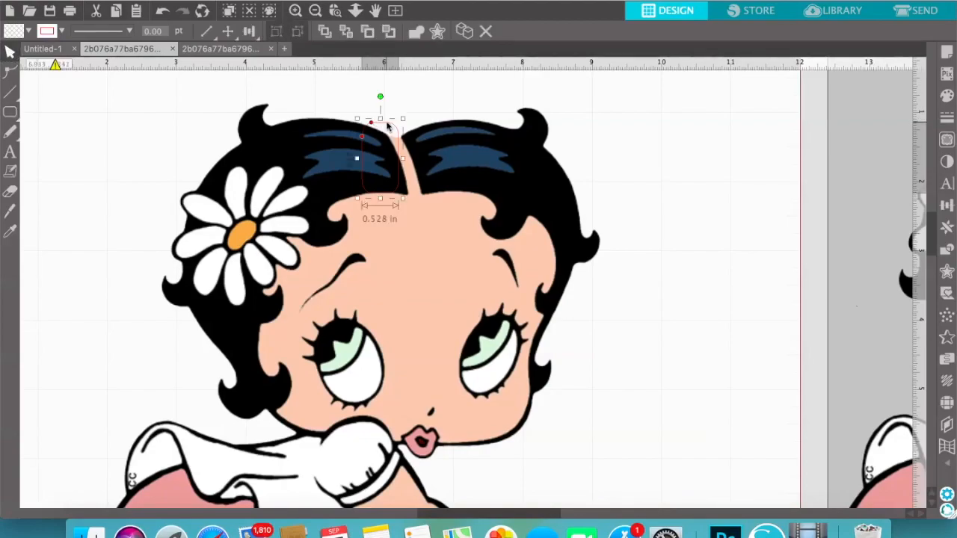
pyautogui.rightClick(355, 156)
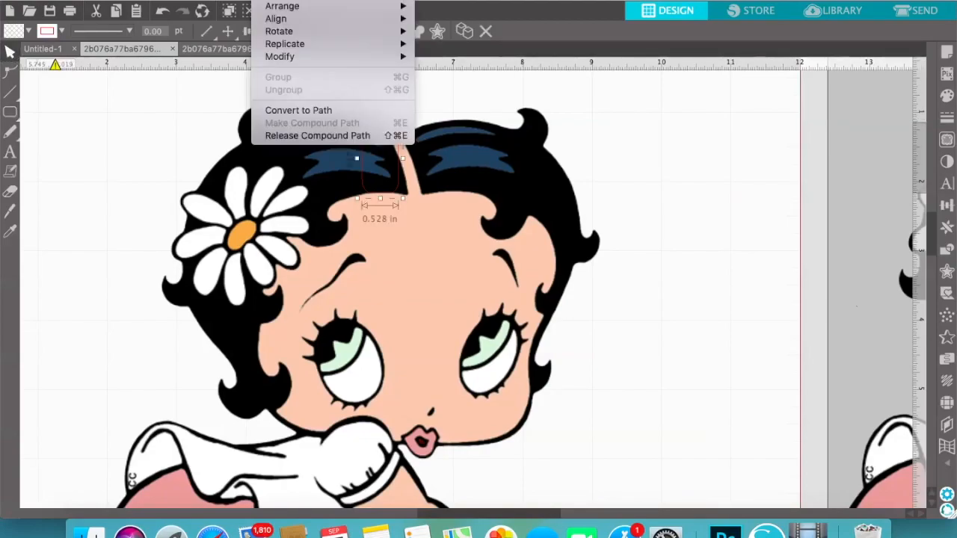
pyautogui.click(316, 111)
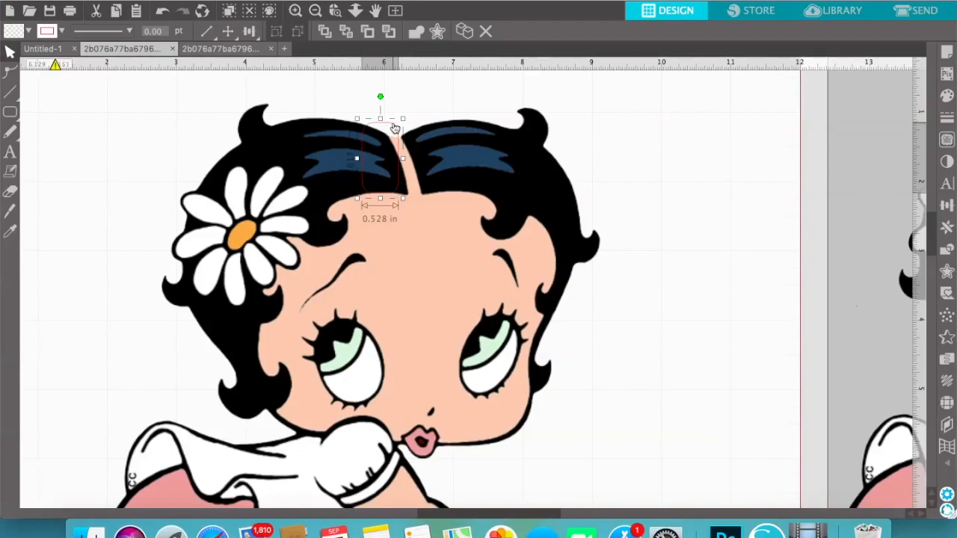
# Reshape the top edge of the path left of the parting, moving its upper points onto the hair's upper outline
pyautogui.doubleClick(394, 129)
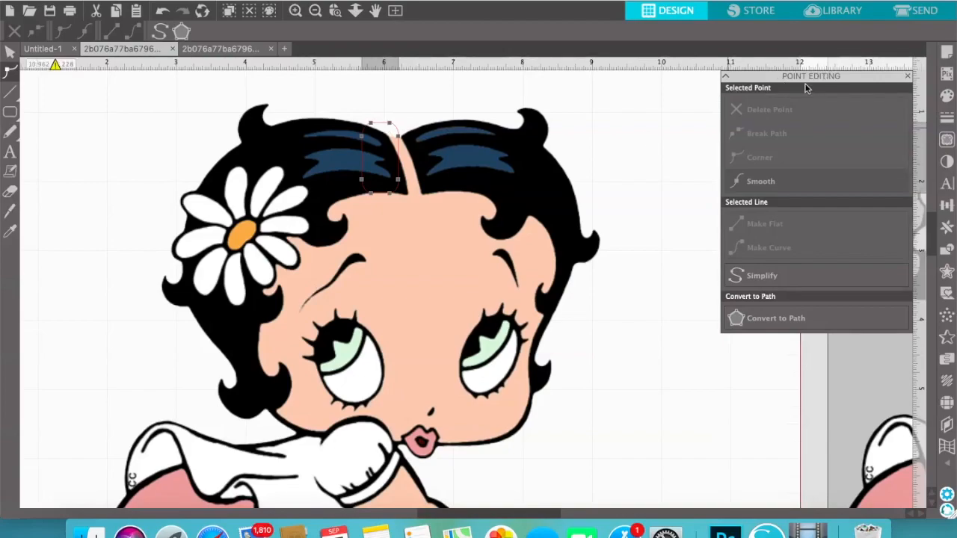
pyautogui.click(372, 127)
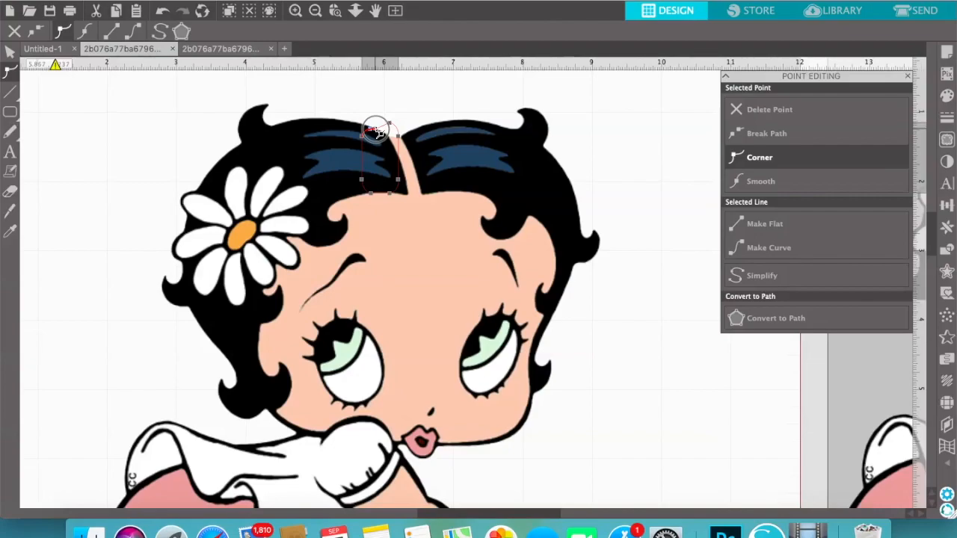
pyautogui.moveTo(376, 128); pyautogui.dragTo(398, 155)
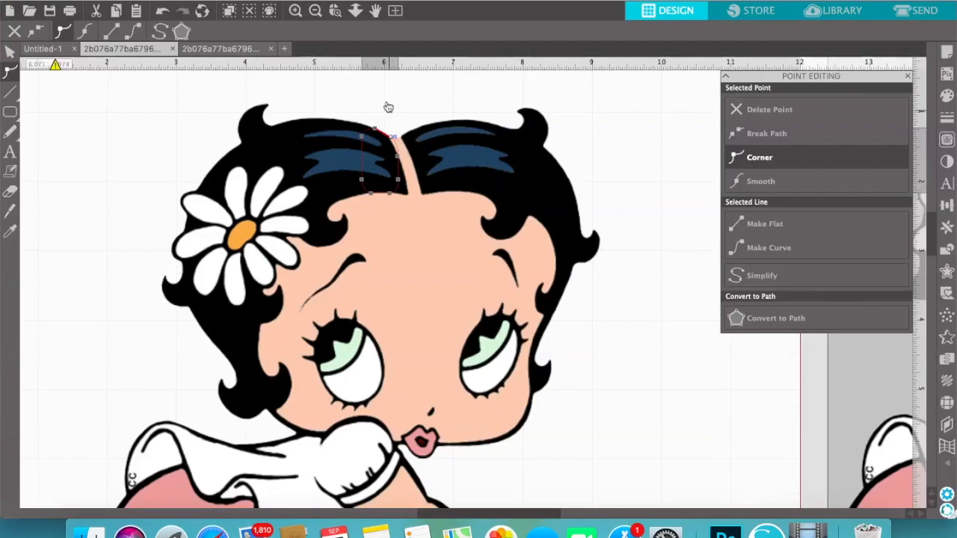
pyautogui.click(399, 157)
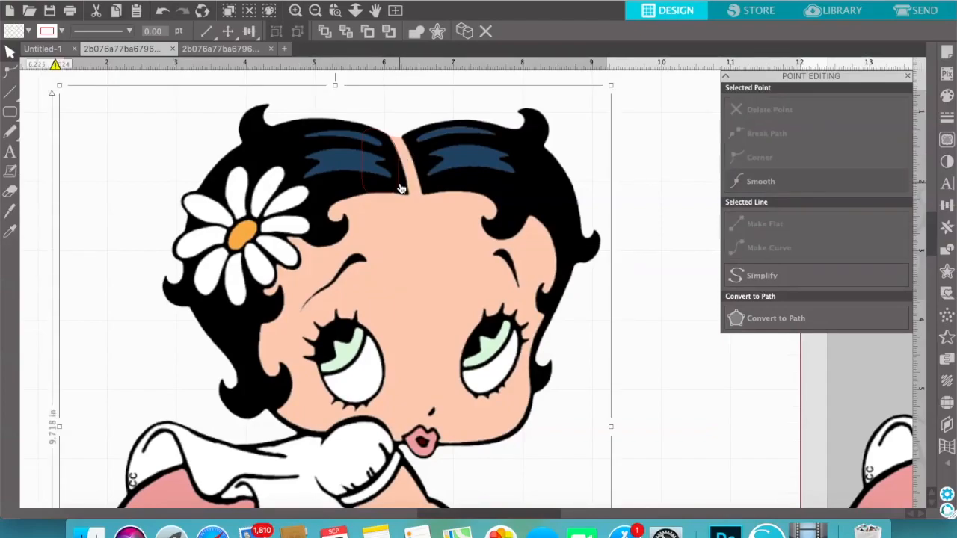
# Move the path's inner-edge and lower corner points so this side follows the left edge of the parting down to the forehead
pyautogui.doubleClick(403, 186)
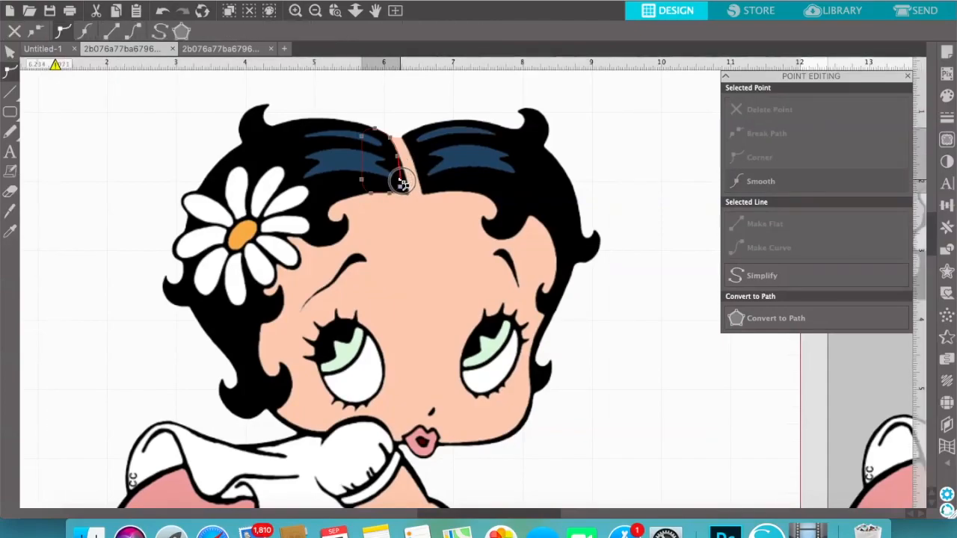
pyautogui.click(406, 178)
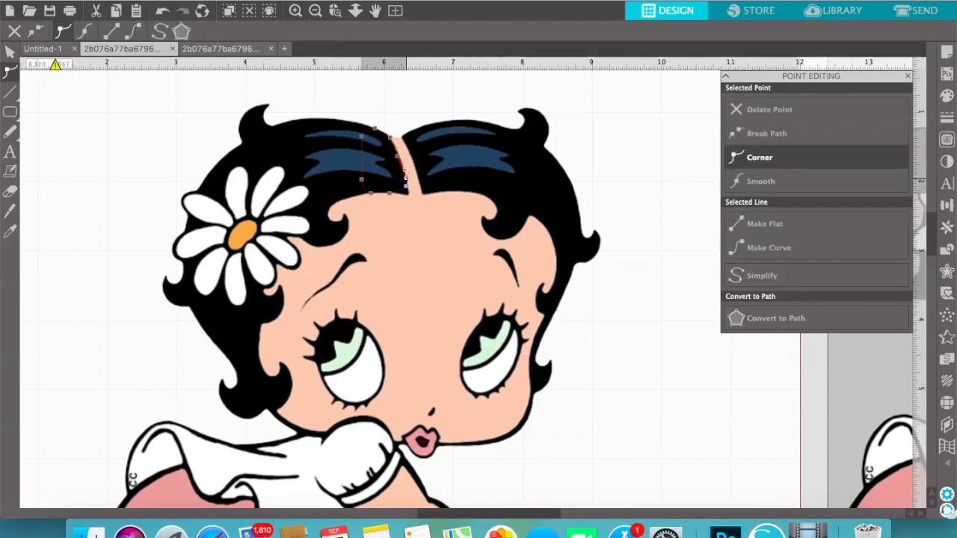
pyautogui.click(405, 175)
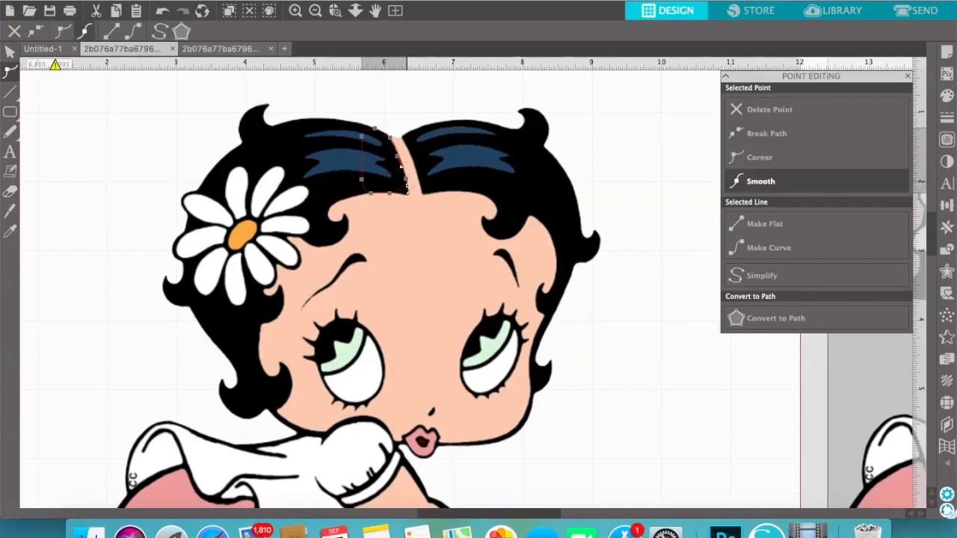
pyautogui.moveTo(402, 188); pyautogui.dragTo(409, 193)
# Adjust the points on the path's outer edge so it runs across the left hair from the upper outline to the hairline
pyautogui.click(363, 179)
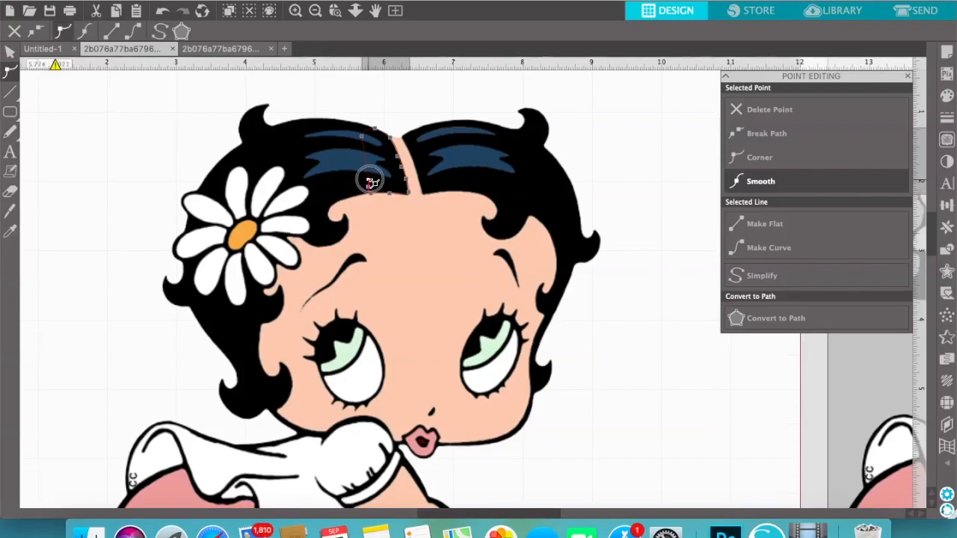
pyautogui.click(367, 180)
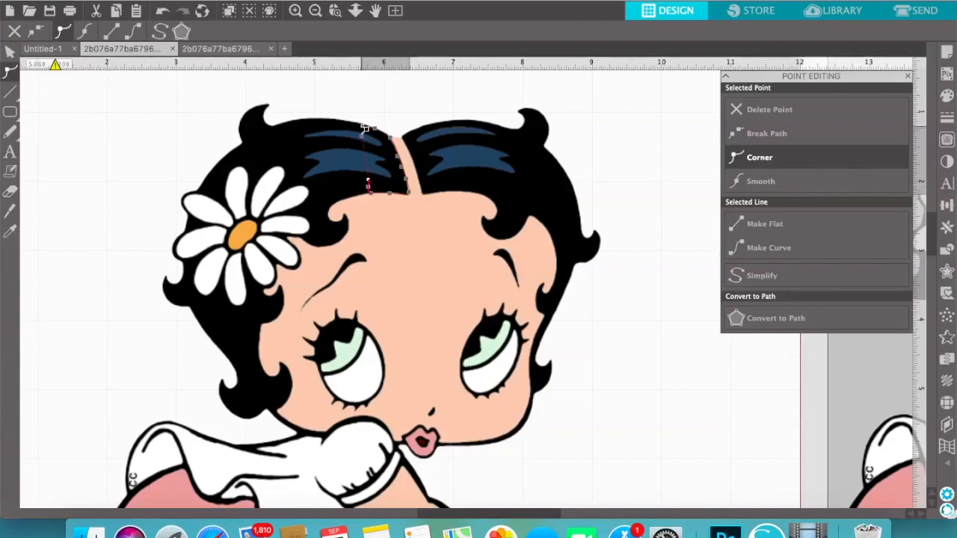
pyautogui.click(364, 133)
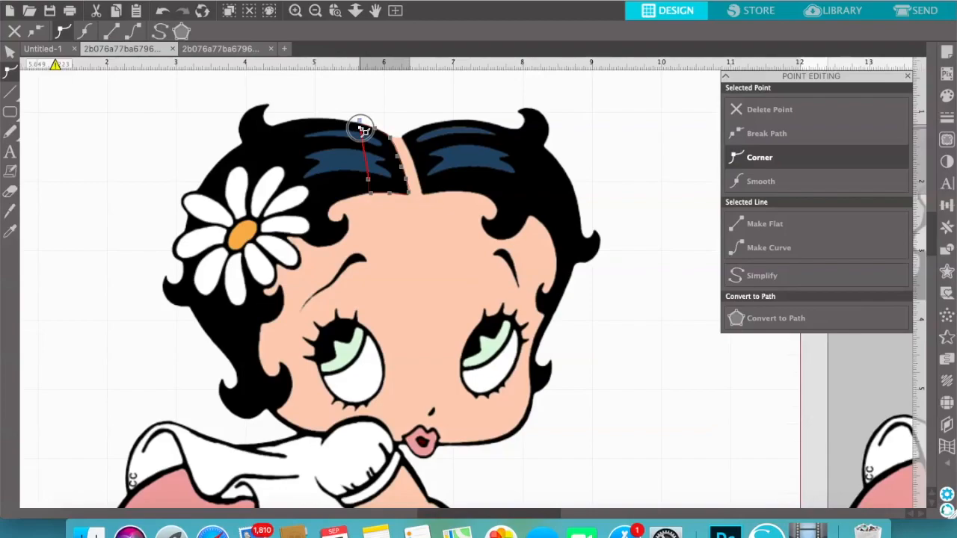
pyautogui.click(160, 139)
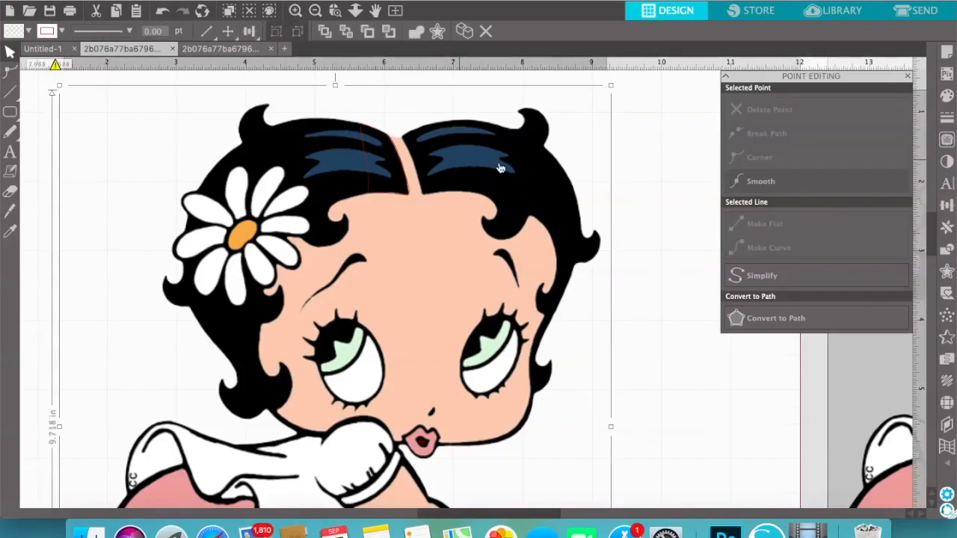
pyautogui.click(658, 111)
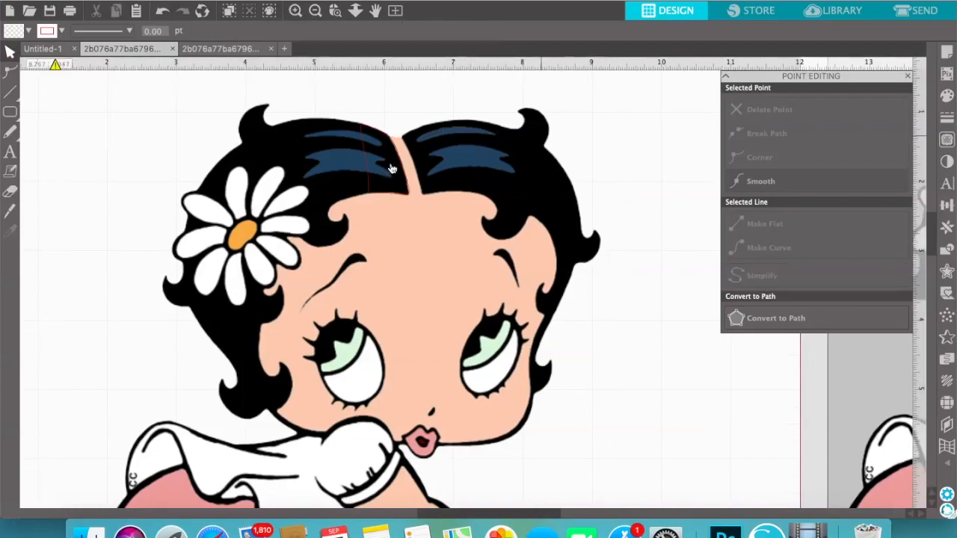
# Duplicate the finished left hair shape, place the copy over the hair right of the parting and rotate it slightly counterclockwise
pyautogui.click(369, 189)
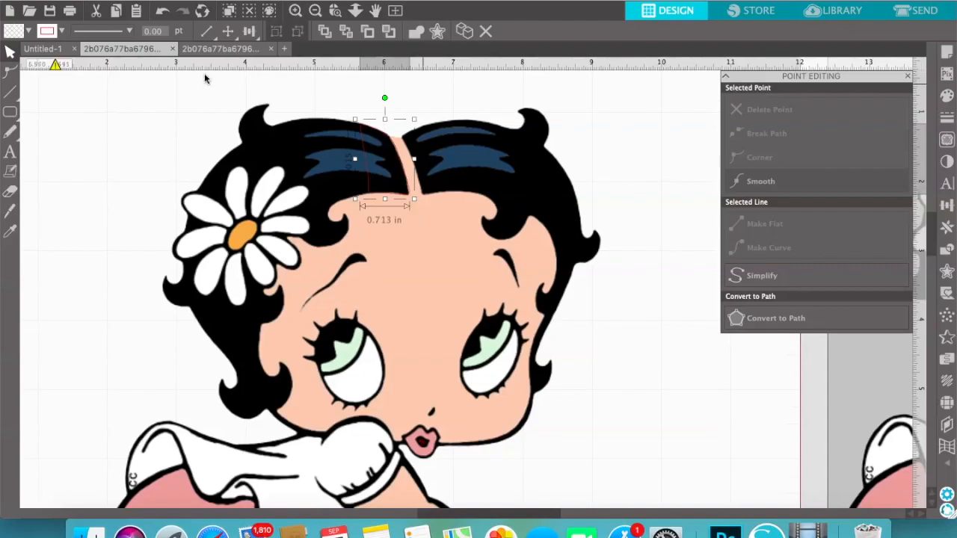
pyautogui.click(117, 12)
pyautogui.click(136, 13)
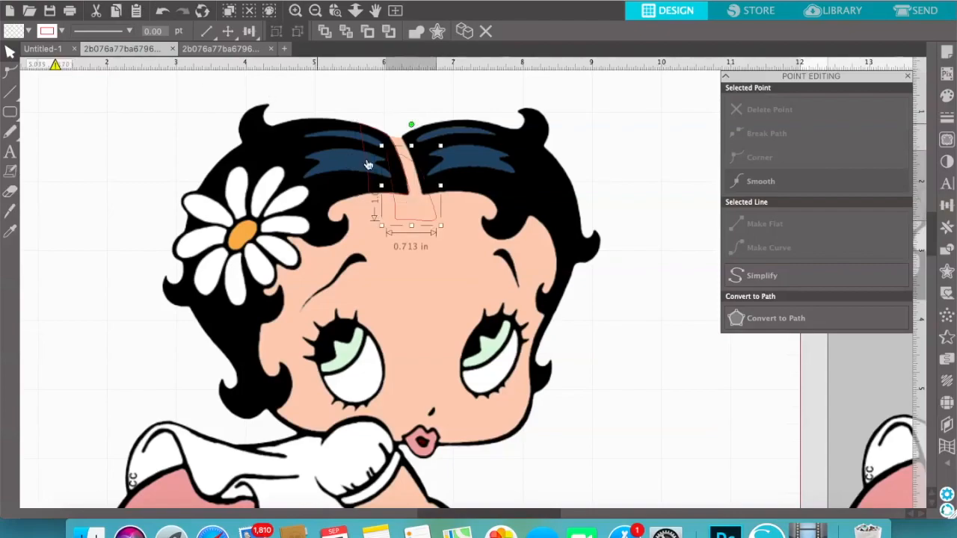
pyautogui.moveTo(437, 224); pyautogui.dragTo(462, 197)
pyautogui.moveTo(441, 103); pyautogui.dragTo(430, 97)
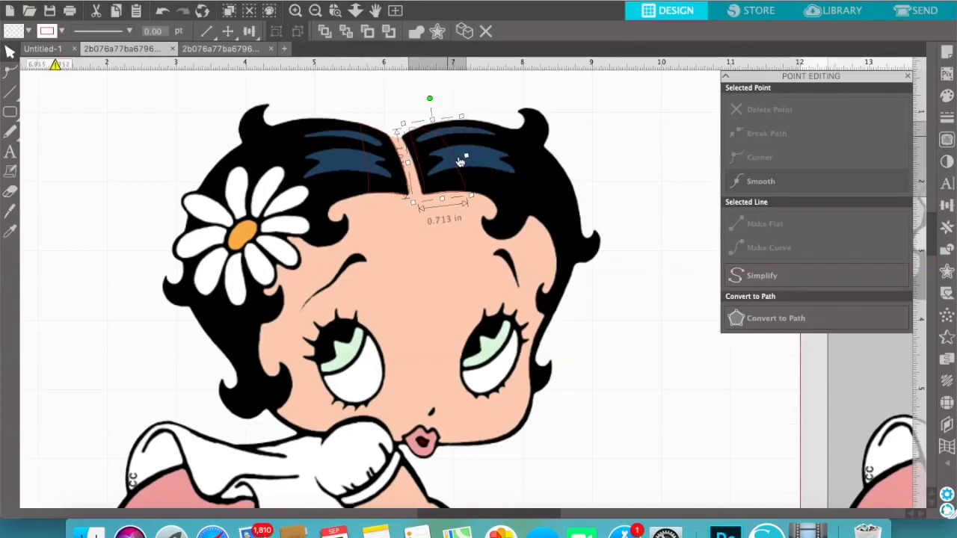
pyautogui.click(454, 197)
pyautogui.moveTo(456, 194); pyautogui.dragTo(454, 196)
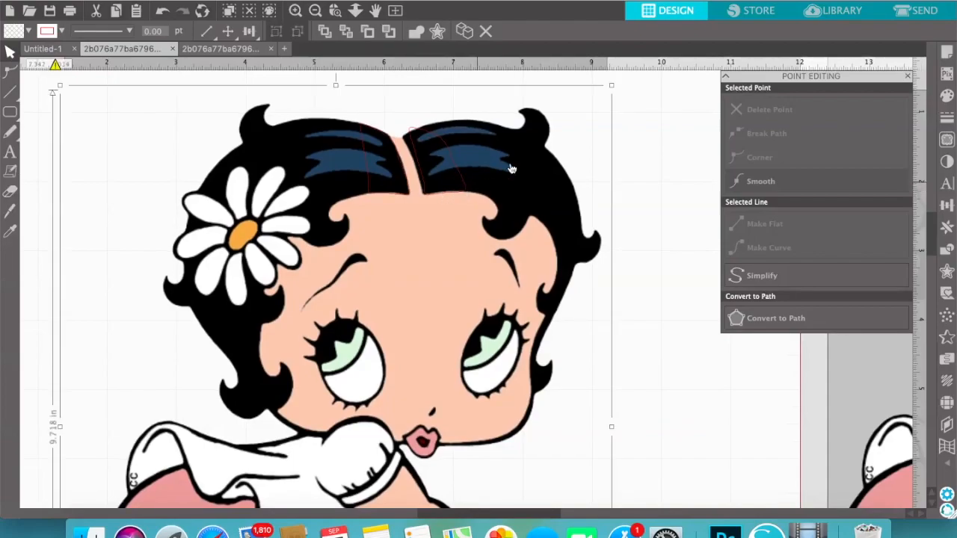
# Move the inner-edge points of the copied shape so this side follows the right edge of the parting
pyautogui.click(417, 132)
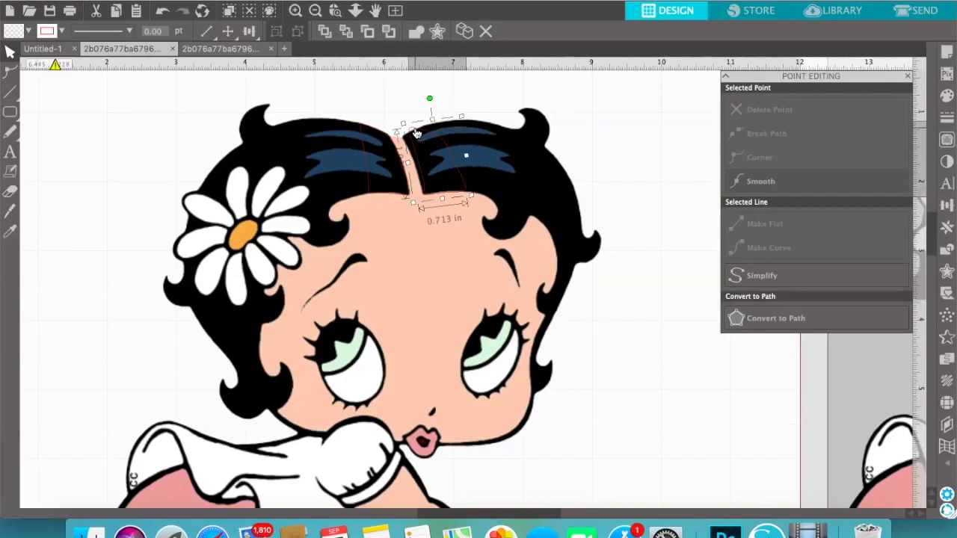
pyautogui.doubleClick(416, 132)
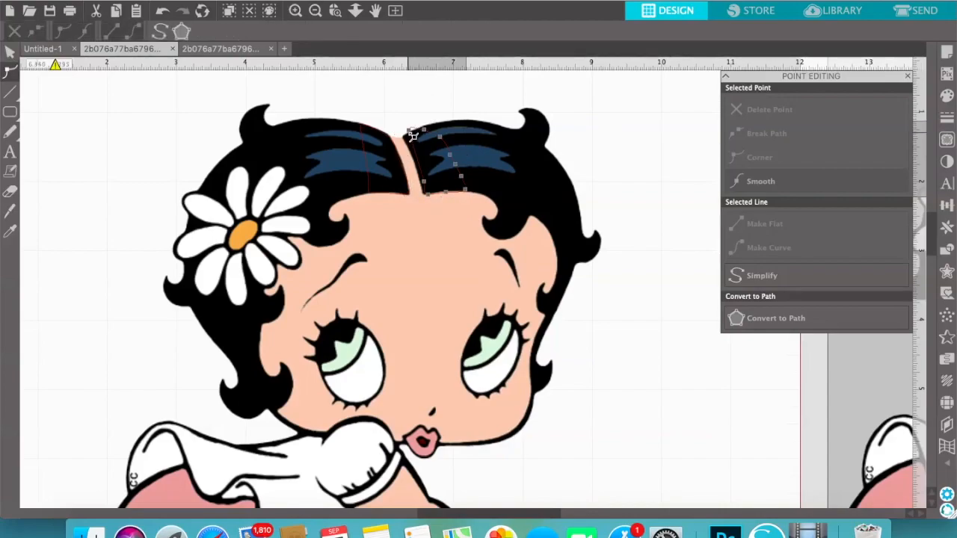
pyautogui.moveTo(412, 125); pyautogui.dragTo(406, 139)
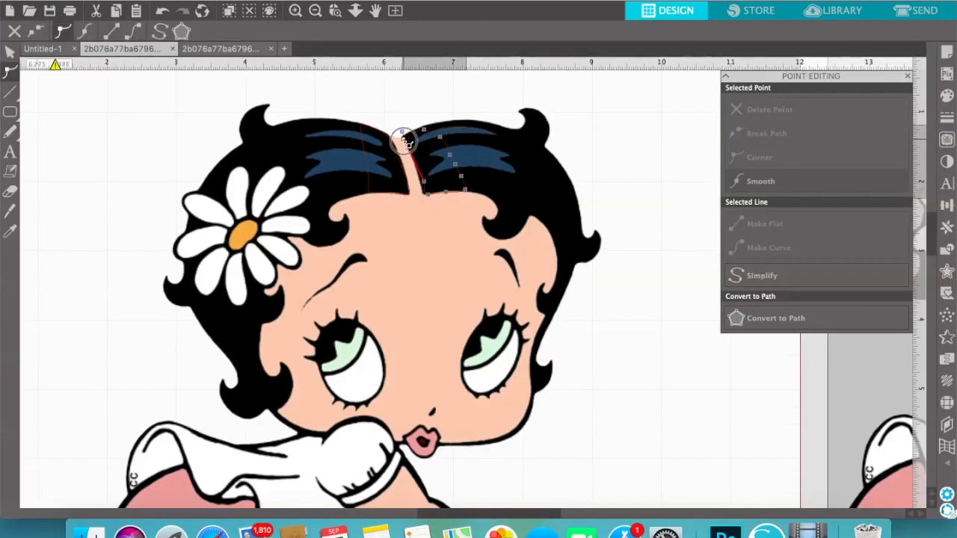
pyautogui.click(426, 185)
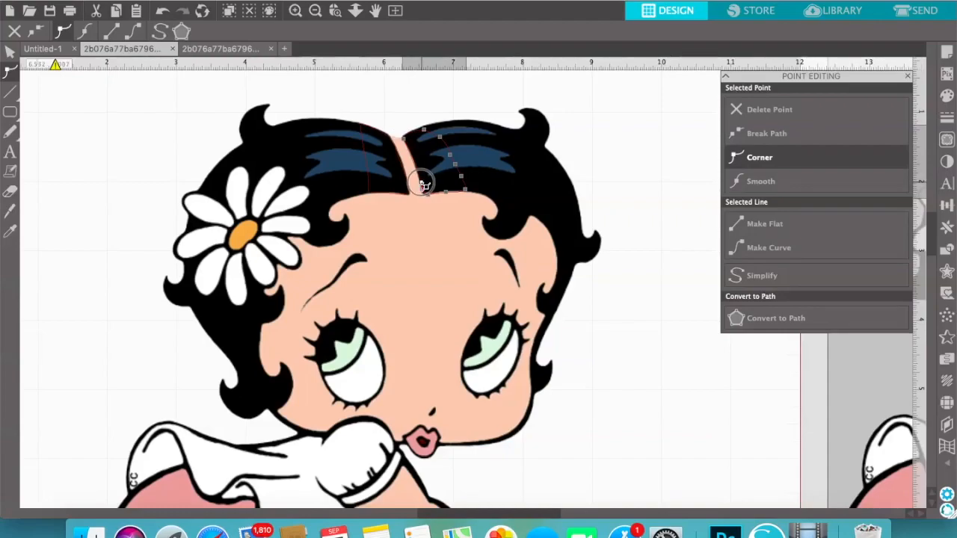
# Shape the copy's top edge along the right hair's upper outline by moving its upper points and adding smoothed ones
pyautogui.click(295, 9)
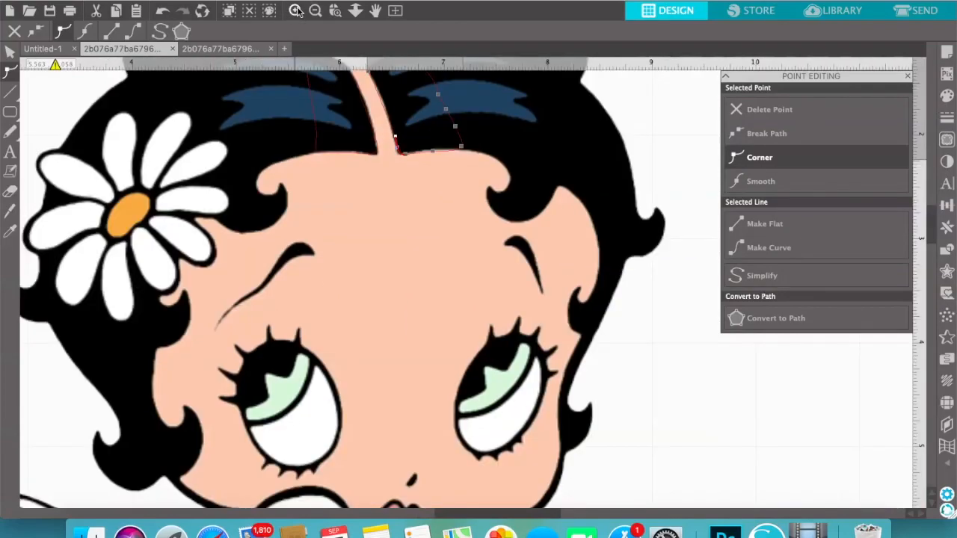
pyautogui.scroll(2, 523, 225)
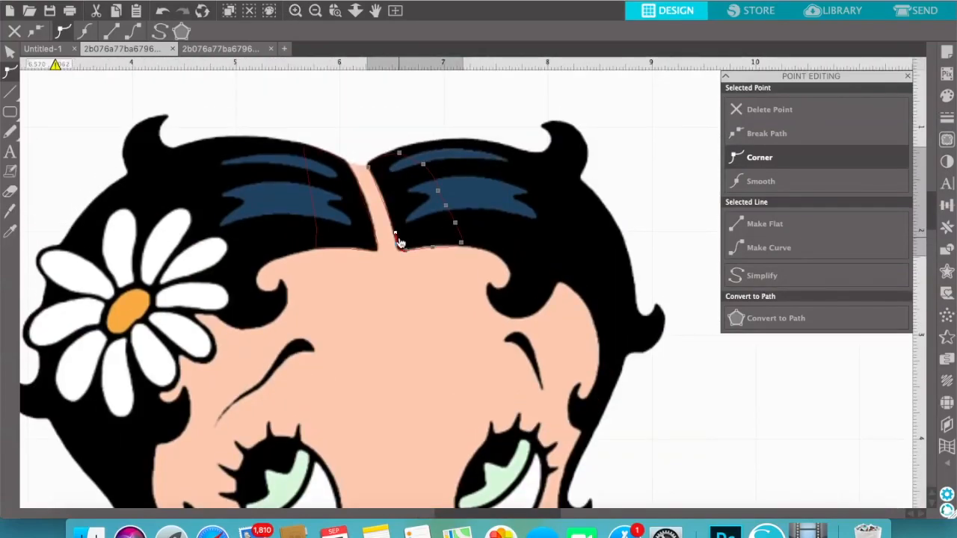
pyautogui.click(401, 153)
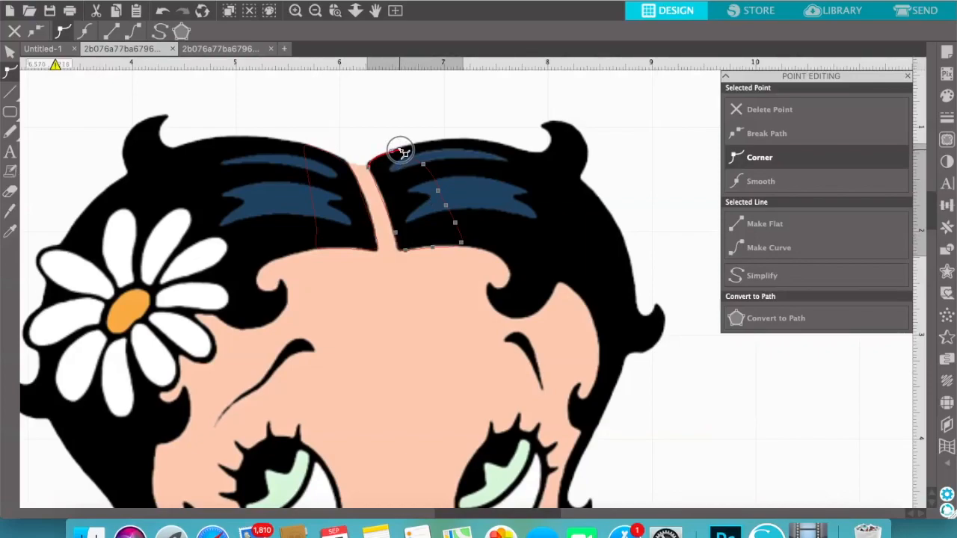
pyautogui.moveTo(402, 152)
pyautogui.mouseDown()
pyautogui.moveTo(438, 166)
pyautogui.moveTo(421, 162)
pyautogui.moveTo(440, 154)
pyautogui.moveTo(443, 140)
pyautogui.moveTo(412, 143)
pyautogui.mouseUp()
pyautogui.click(422, 145)
pyautogui.click(400, 148)
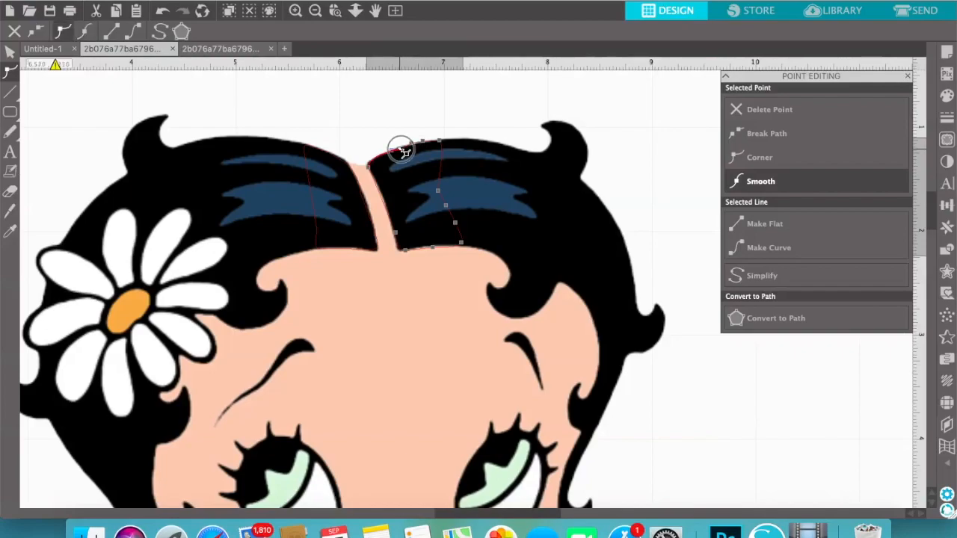
# Move the copy's outer-edge points outward so this edge runs diagonally across the blue highlights down to the hairline
pyautogui.moveTo(440, 198); pyautogui.dragTo(456, 191)
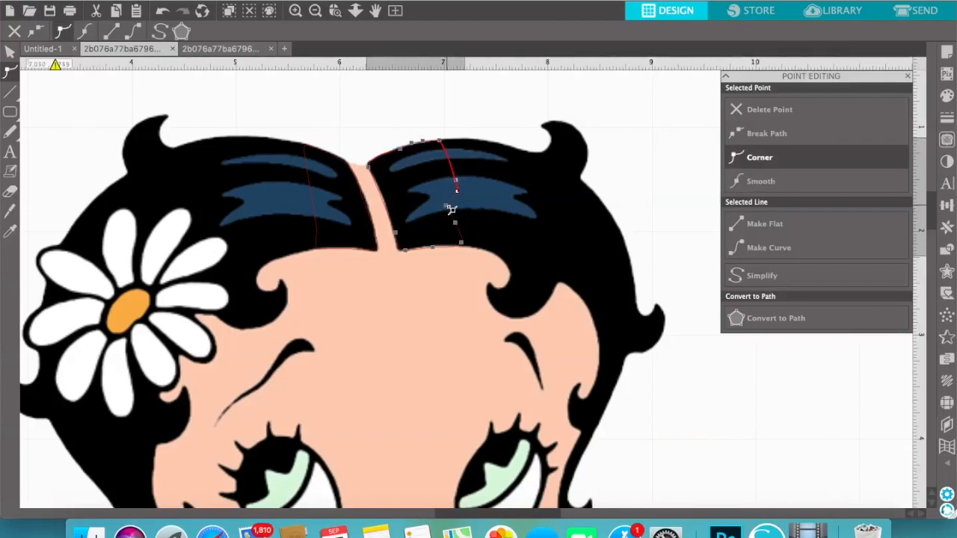
pyautogui.click(453, 209)
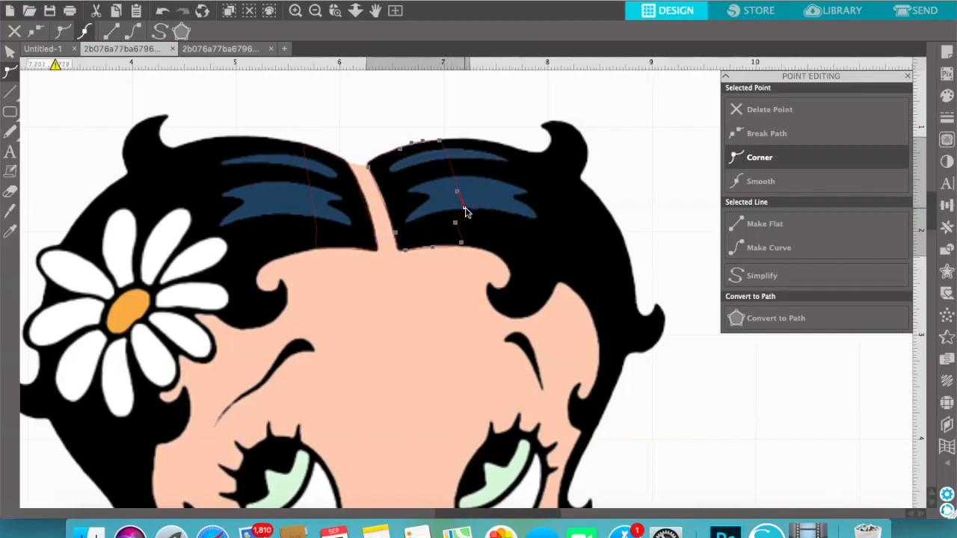
pyautogui.click(465, 224)
pyautogui.click(464, 239)
pyautogui.click(466, 235)
pyautogui.click(471, 242)
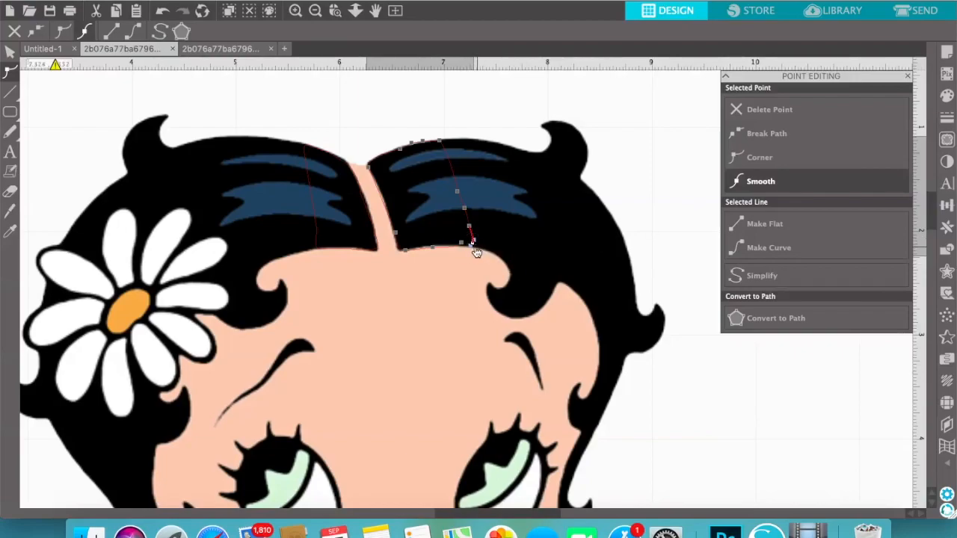
# Smooth and adjust the points along the copy's bottom edge so it follows the hairline right of the parting
pyautogui.click(467, 245)
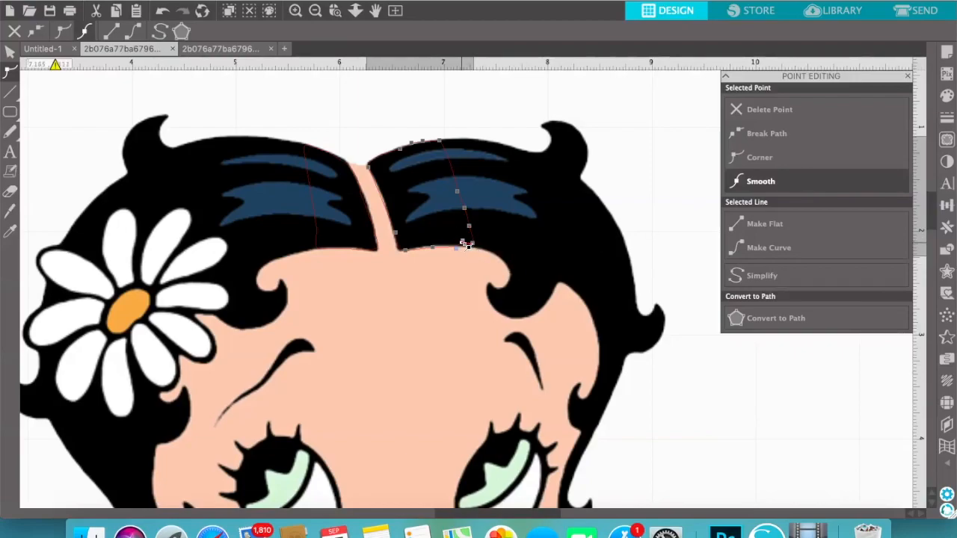
pyautogui.click(771, 184)
pyautogui.click(465, 244)
pyautogui.click(450, 243)
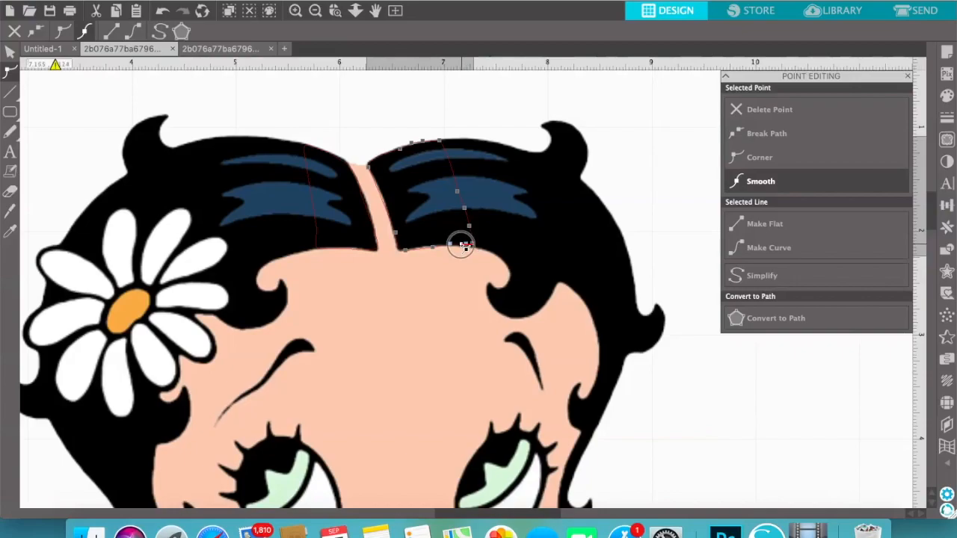
pyautogui.click(463, 246)
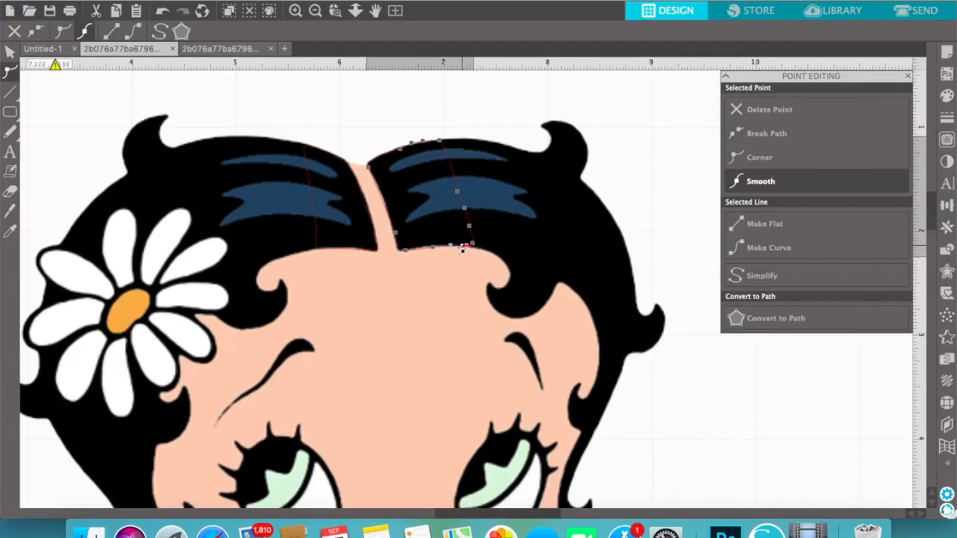
pyautogui.click(432, 247)
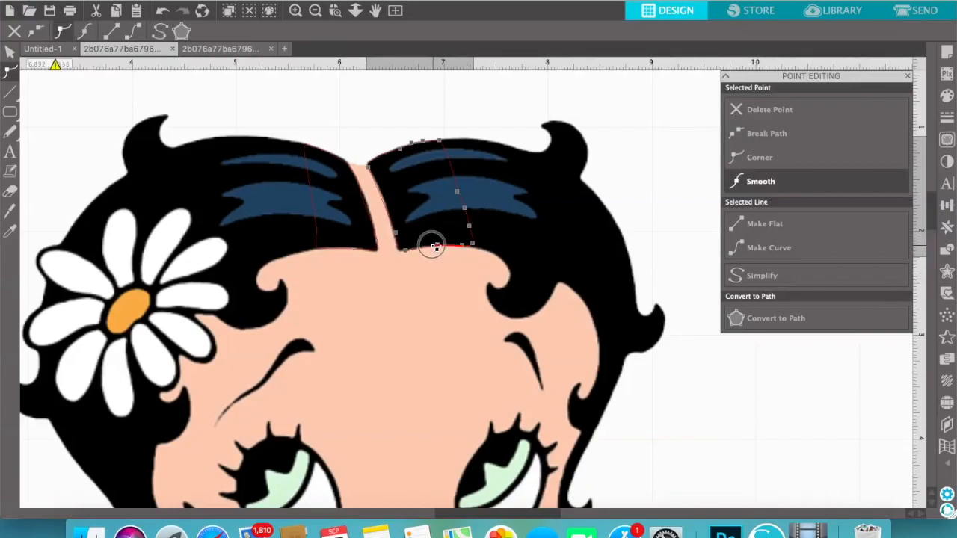
pyautogui.click(418, 248)
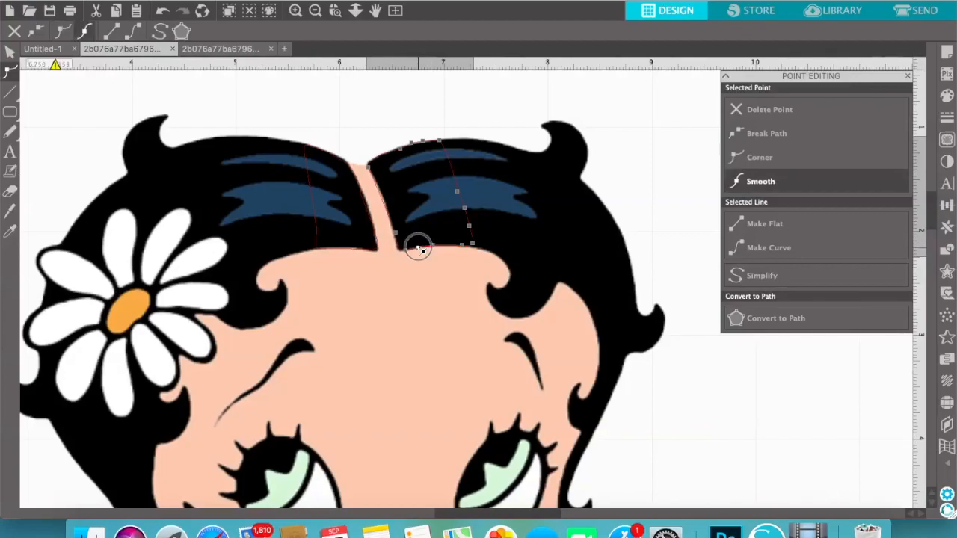
# Refine the bottom-edge points of the left hair shape so they follow the hairline up to the parting corner
pyautogui.click(336, 255)
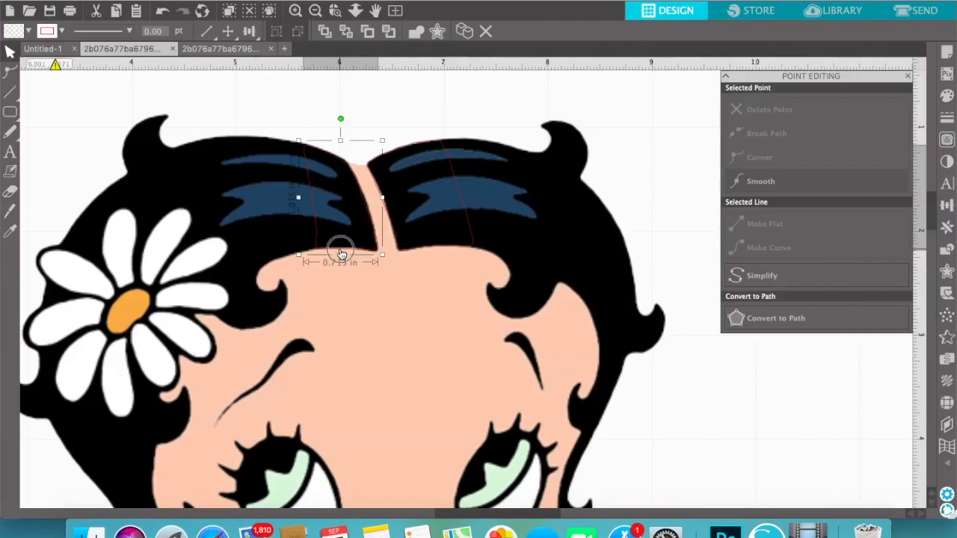
pyautogui.doubleClick(341, 253)
pyautogui.click(348, 250)
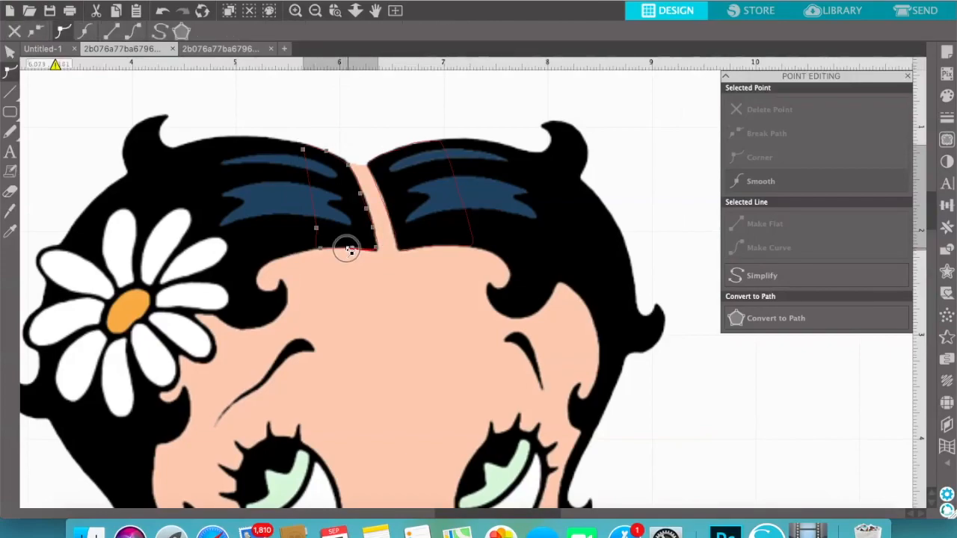
pyautogui.click(371, 250)
pyautogui.moveTo(375, 248); pyautogui.dragTo(377, 251)
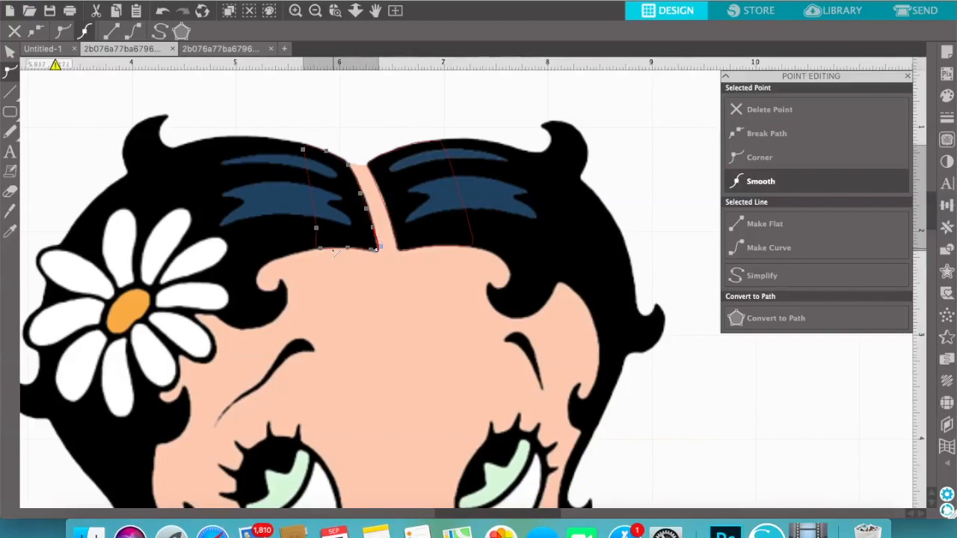
pyautogui.click(332, 248)
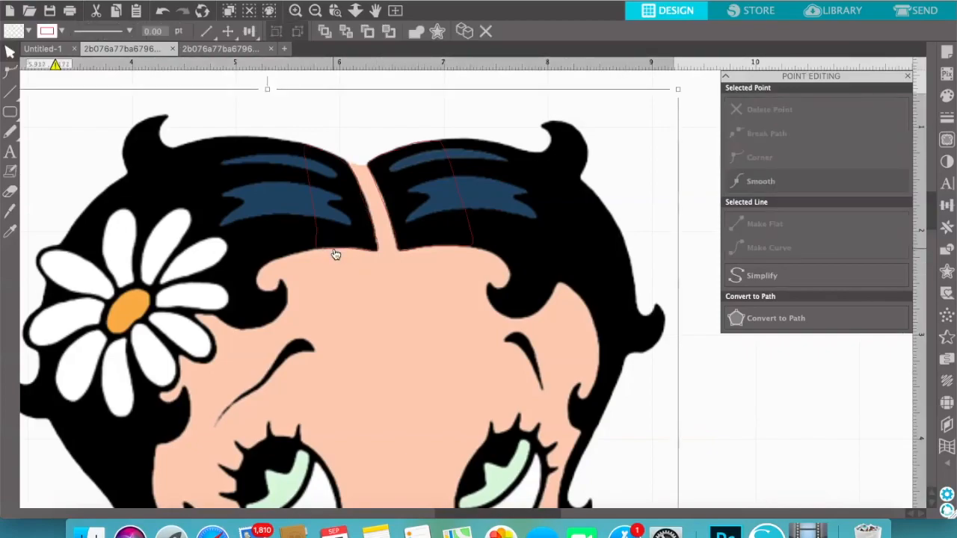
# Smooth the left hair shape's bottom-edge point and delete the extra lower point so its outer edge runs cleanly to the hairline
pyautogui.click(335, 255)
pyautogui.doubleClick(334, 247)
pyautogui.click(335, 249)
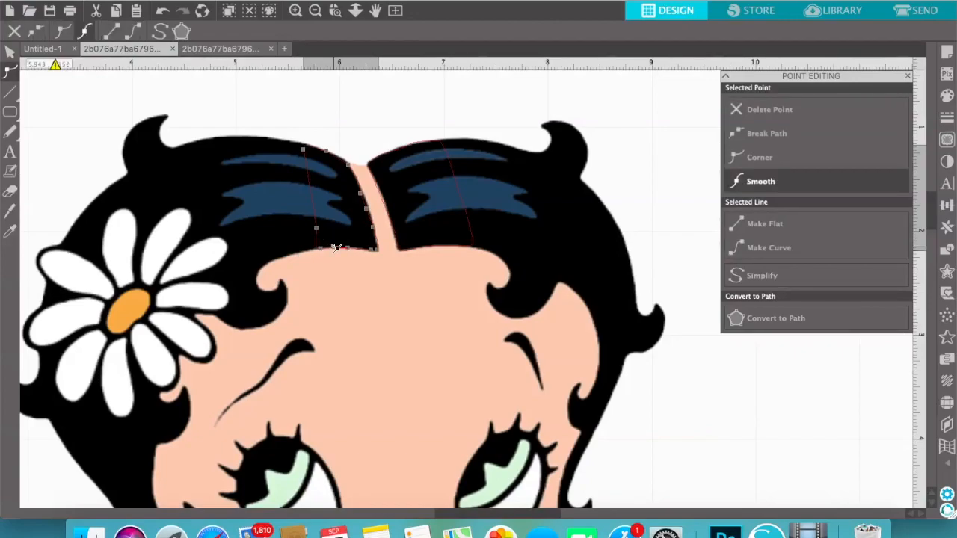
pyautogui.click(316, 229)
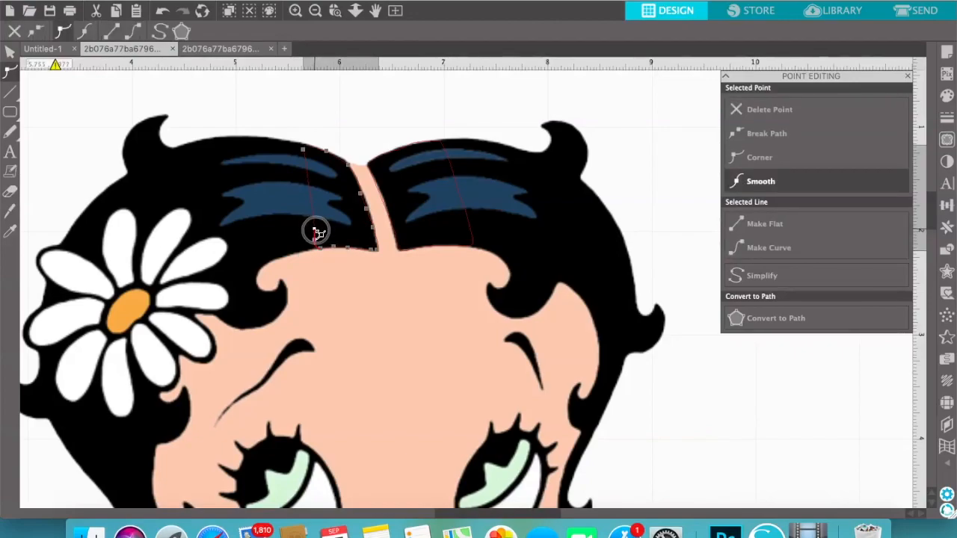
pyautogui.click(318, 243)
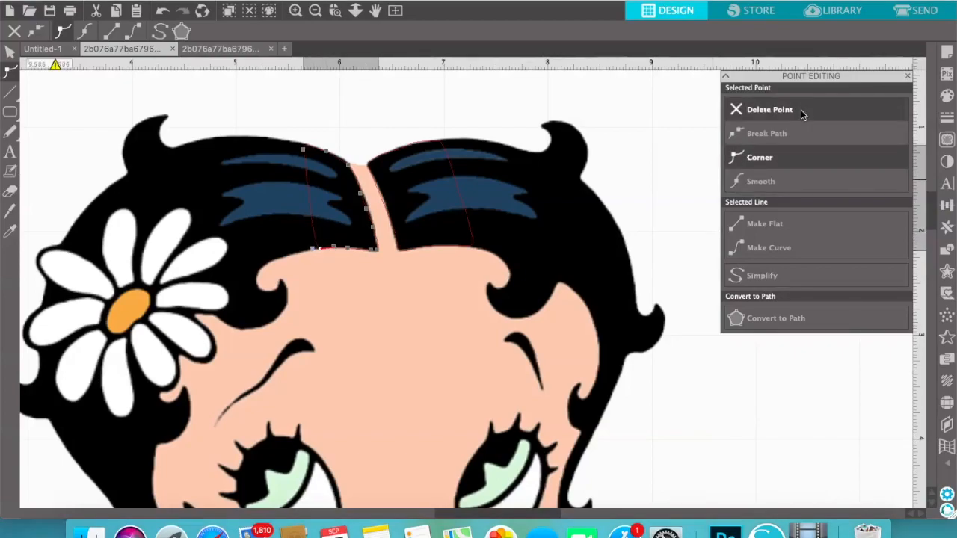
pyautogui.click(800, 109)
pyautogui.click(305, 144)
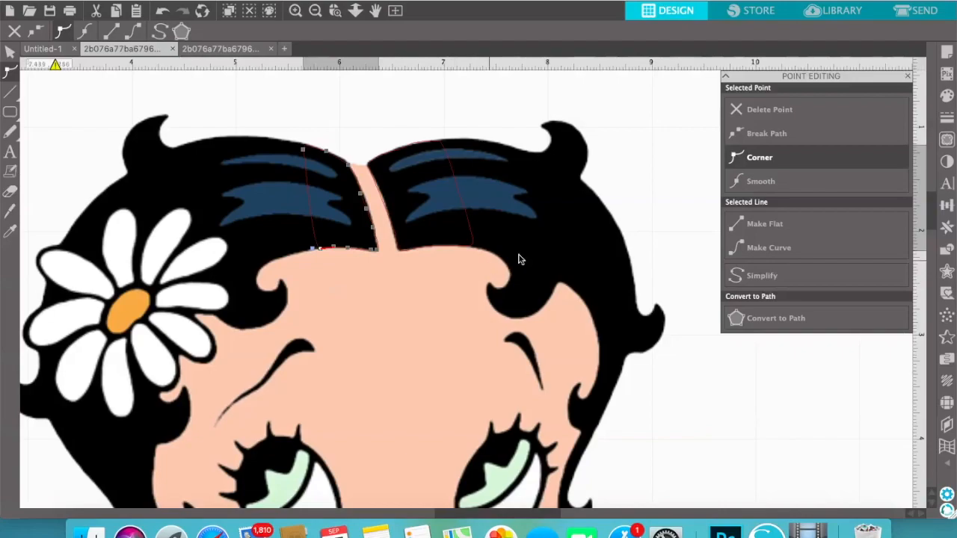
# Delete the upper outer-edge point of the right hair shape and smooth a point along its parting edge
pyautogui.click(458, 192)
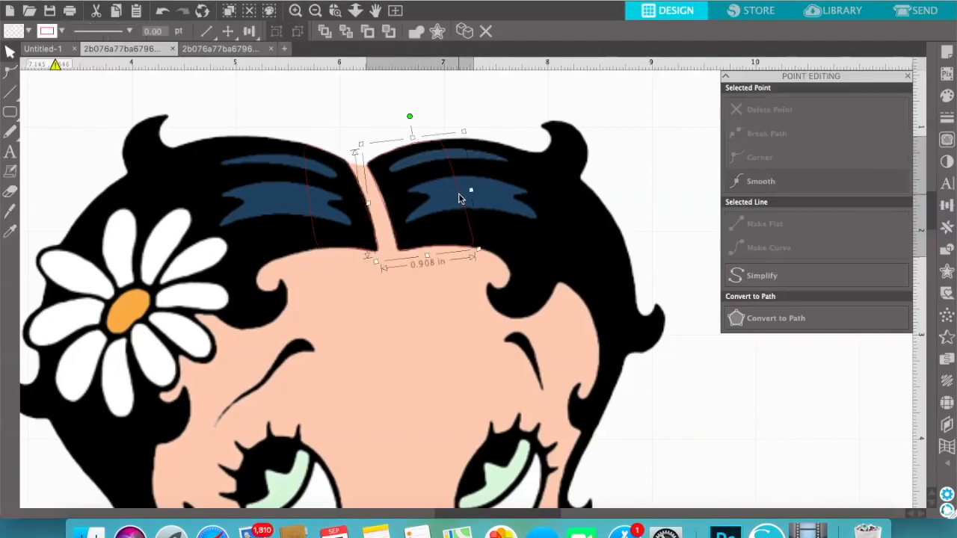
pyautogui.doubleClick(461, 200)
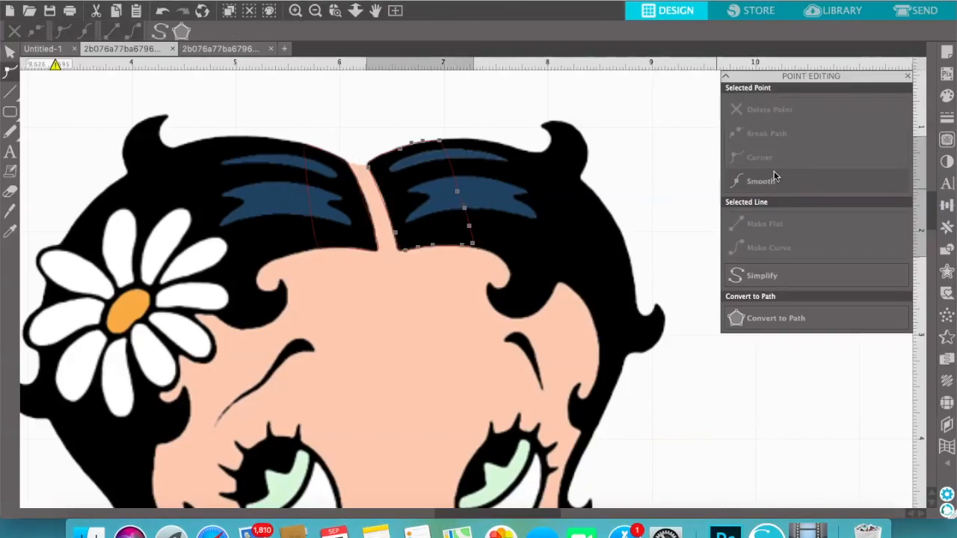
pyautogui.click(461, 194)
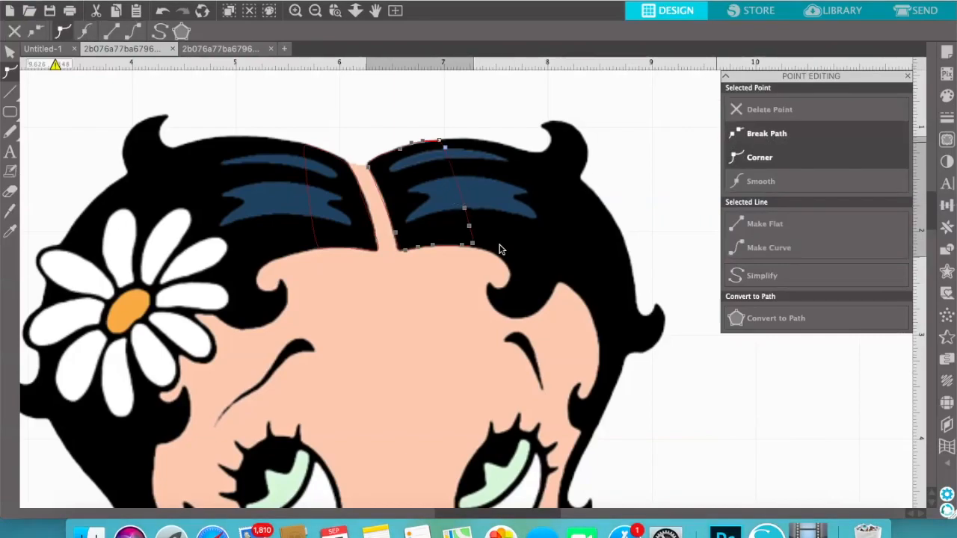
pyautogui.click(383, 201)
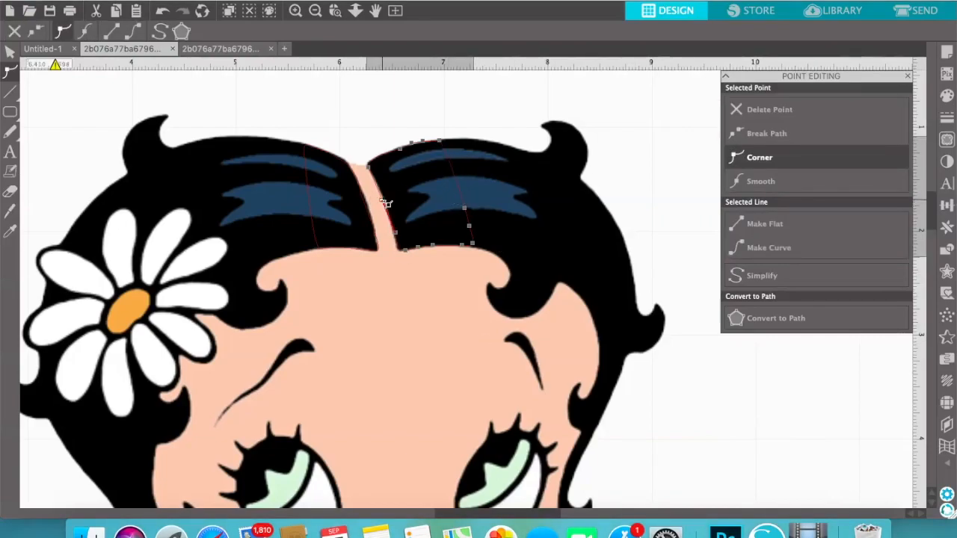
pyautogui.click(386, 201)
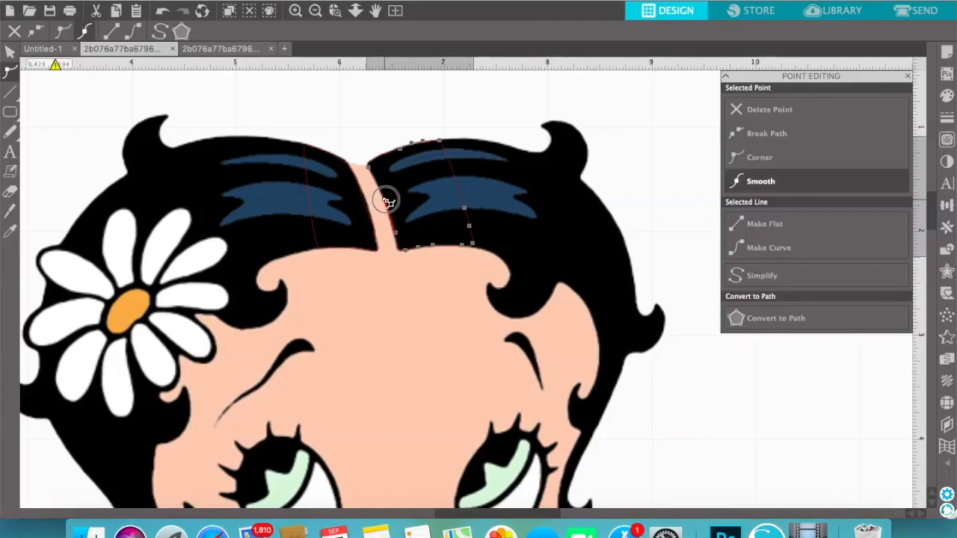
# Adjust the corner and smooth points on the left hair shape's parting edge to follow the hair from top to hairline
pyautogui.click(367, 211)
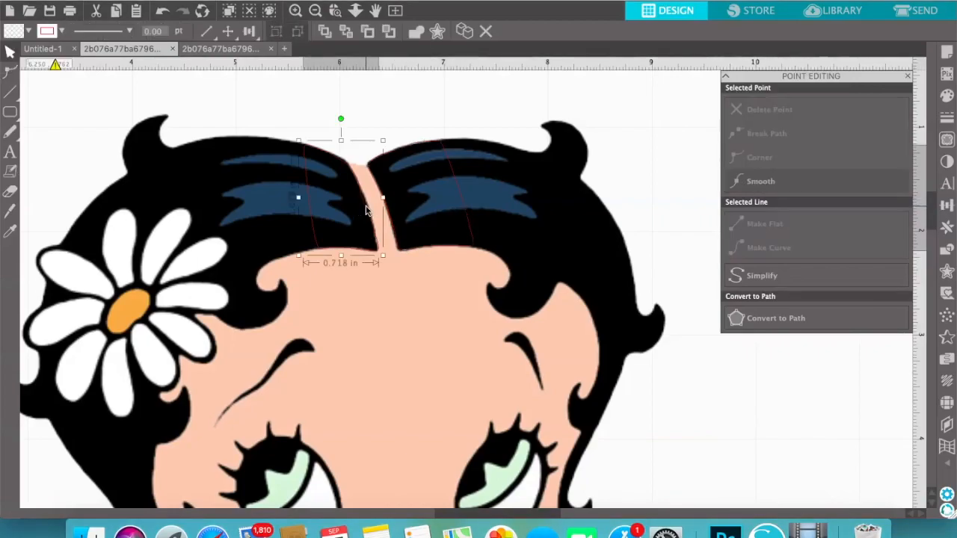
pyautogui.doubleClick(367, 212)
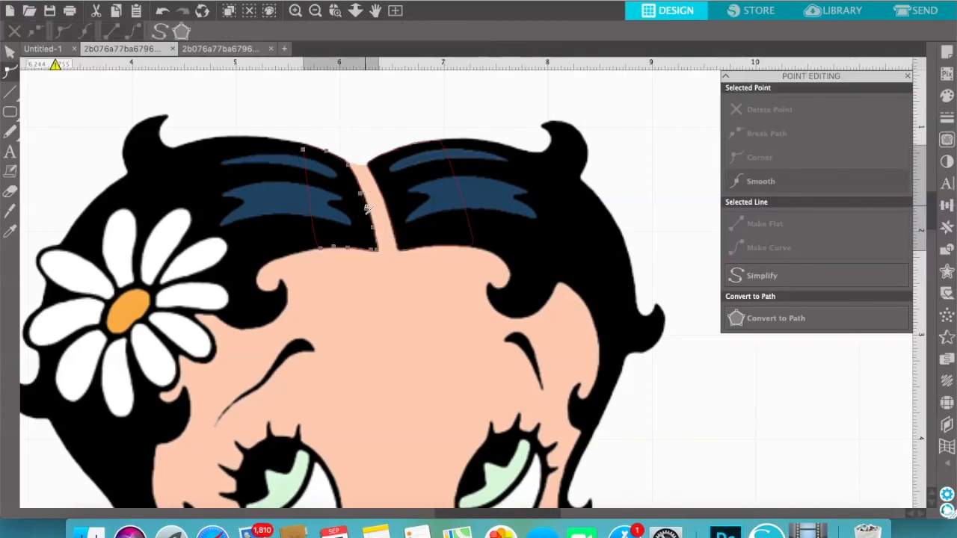
pyautogui.click(371, 212)
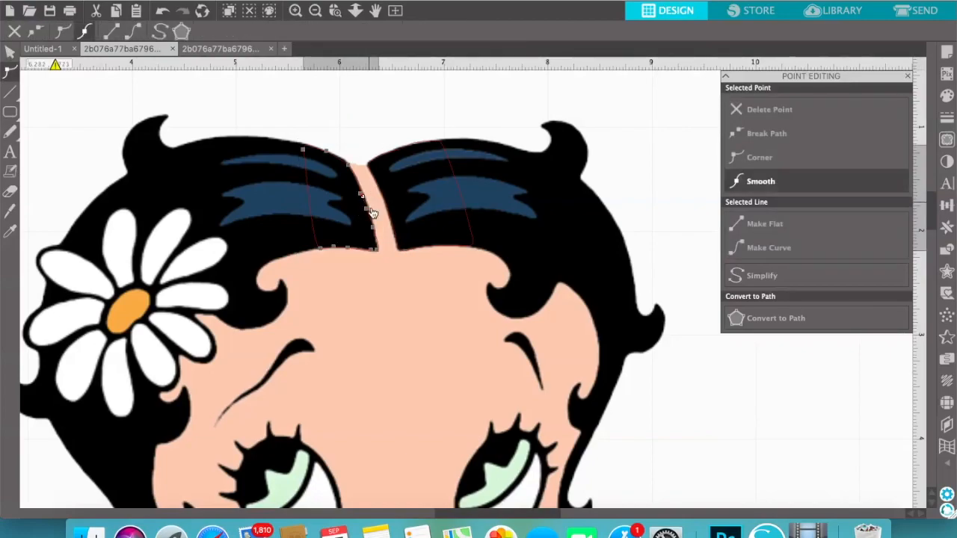
pyautogui.click(768, 158)
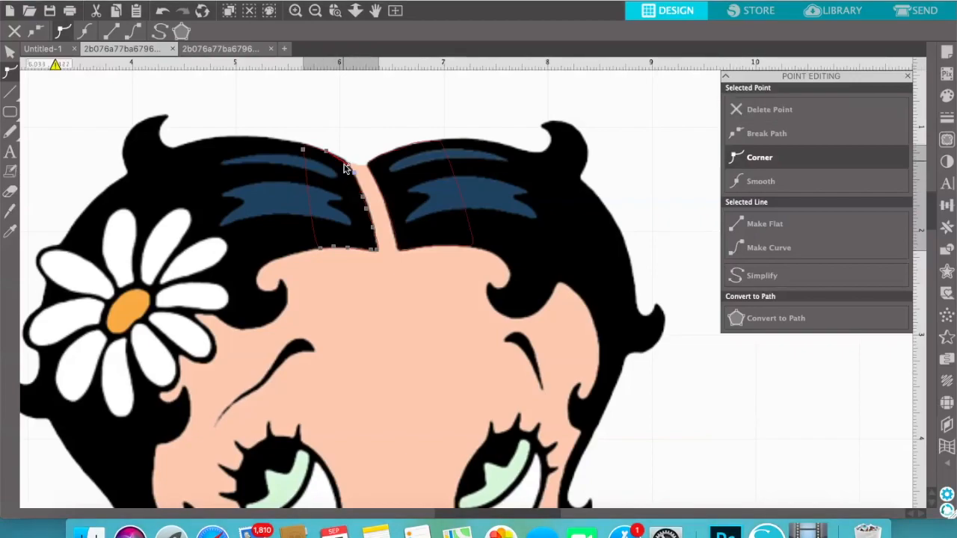
pyautogui.moveTo(347, 166); pyautogui.dragTo(345, 162)
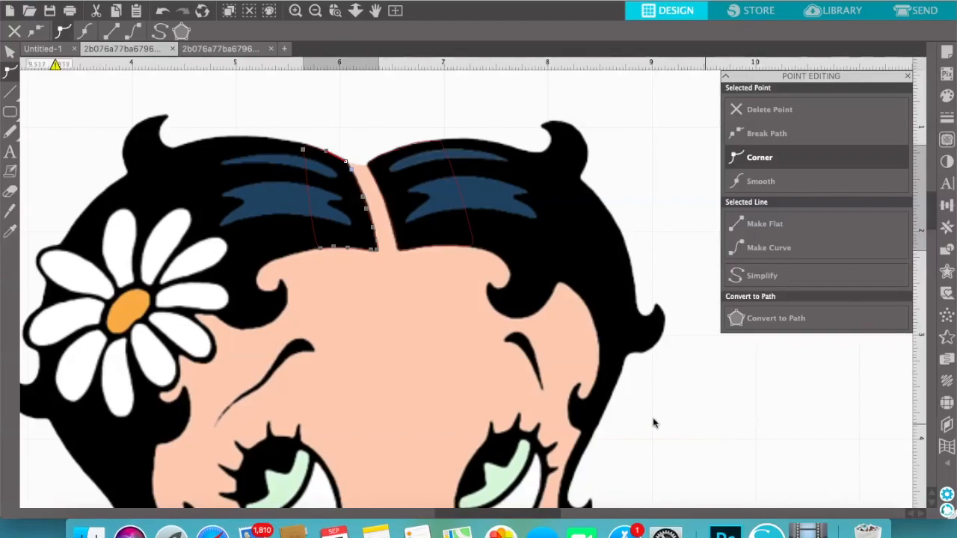
pyautogui.click(377, 243)
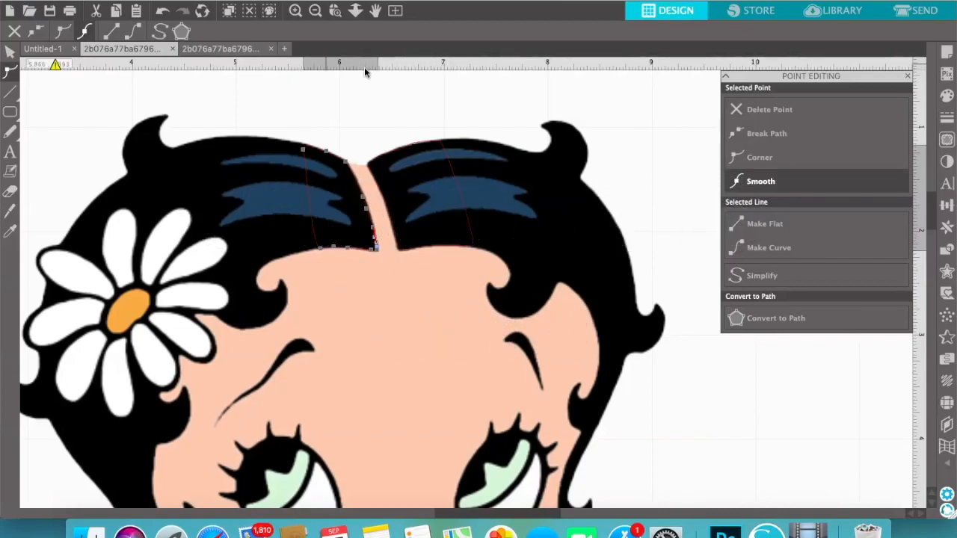
# Select the page's baby image together with both hair shapes and crop the image to those shapes
pyautogui.click(315, 11)
pyautogui.click(314, 11)
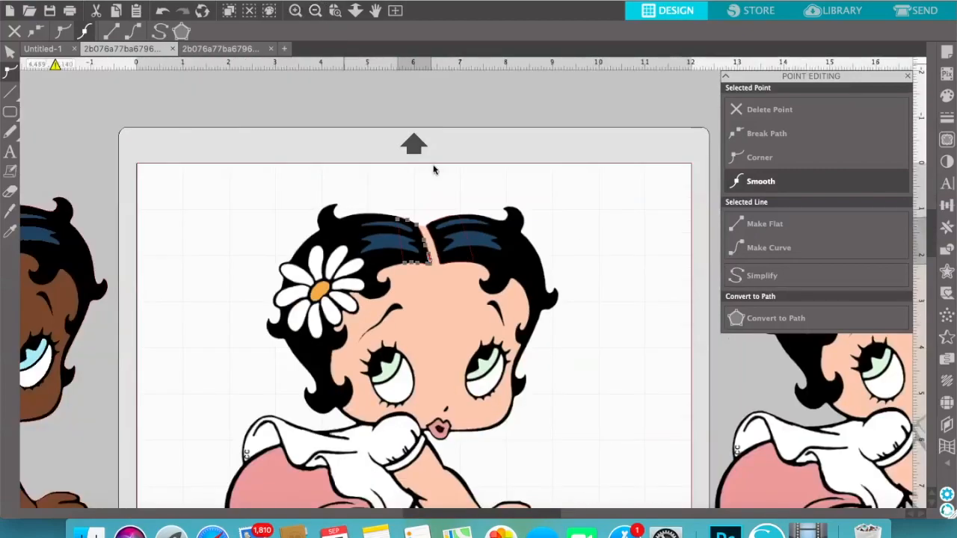
pyautogui.click(907, 77)
pyautogui.moveTo(249, 152); pyautogui.dragTo(601, 448)
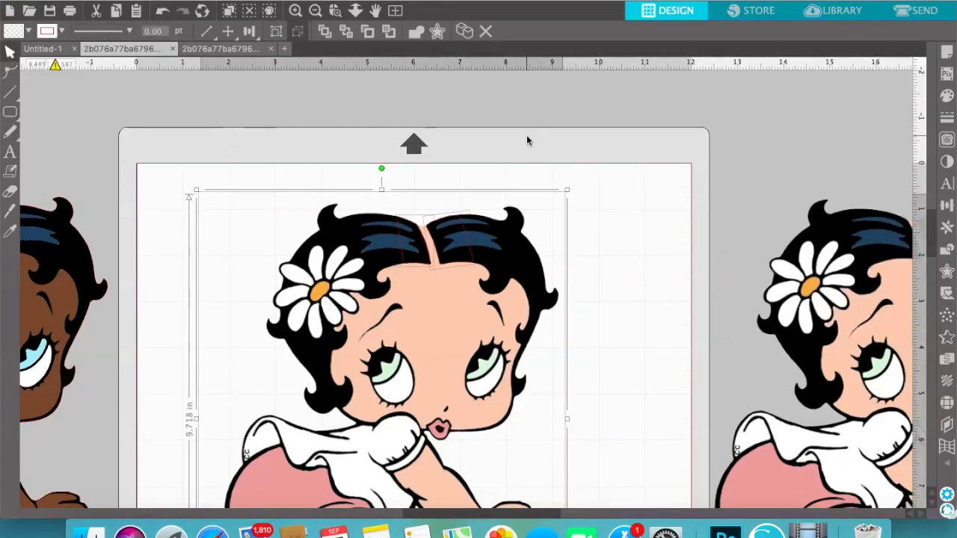
pyautogui.click(947, 250)
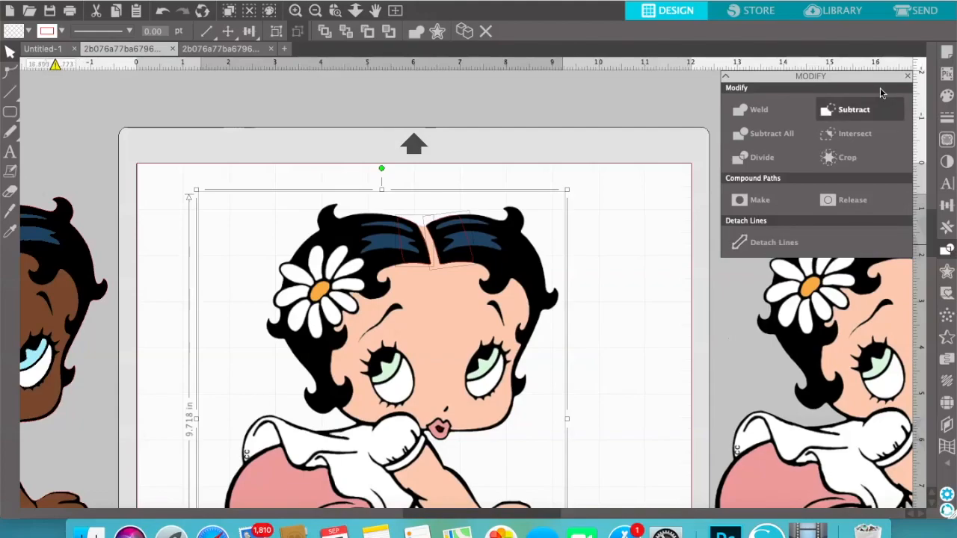
pyautogui.click(845, 157)
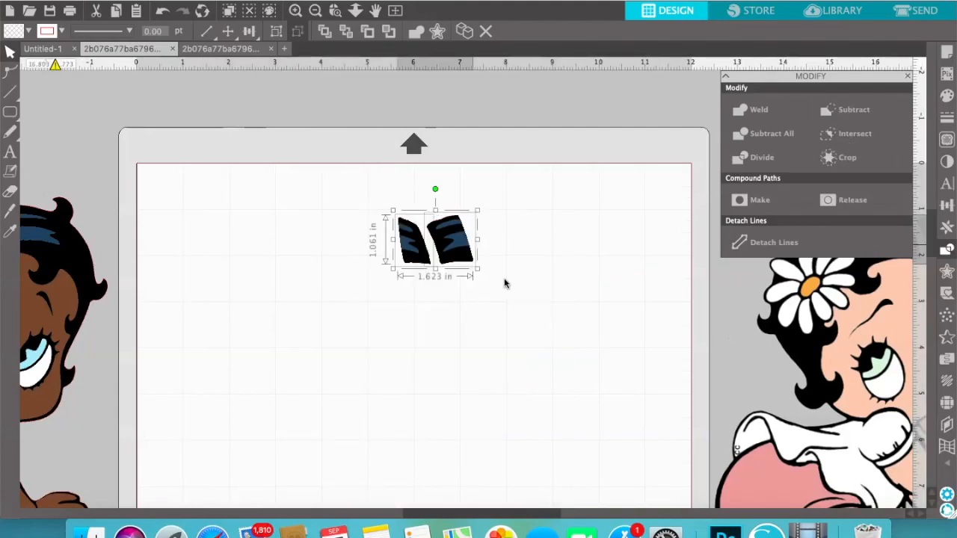
# Move the spare copy of the baby image onto the page so its hair lines up with the cropped hair pieces
pyautogui.click(907, 77)
pyautogui.moveTo(799, 445); pyautogui.dragTo(357, 453)
pyautogui.click(498, 426)
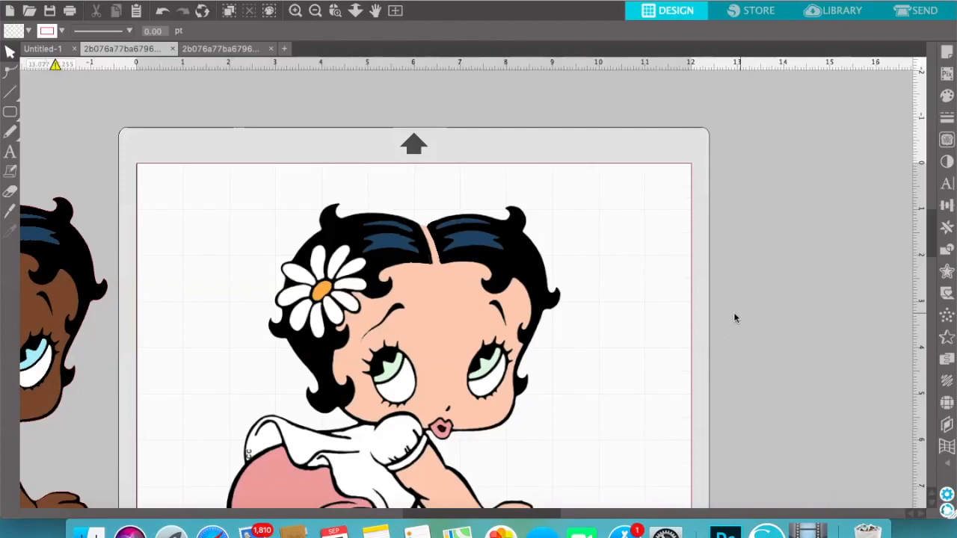
# Stretch the hair pieces inward across the parting, the left one to 0.900 in wide and the right one to 1.119 in
pyautogui.click(420, 246)
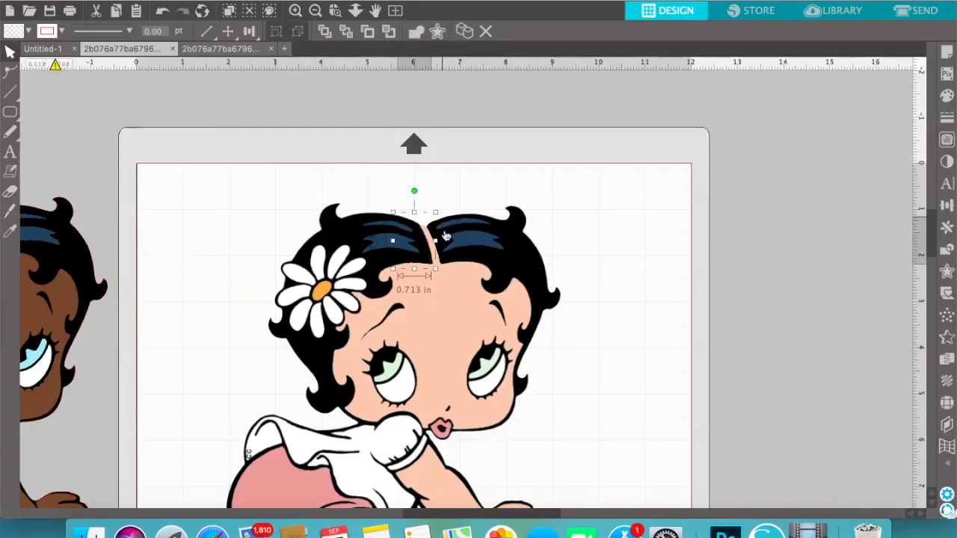
pyautogui.moveTo(436, 241); pyautogui.dragTo(461, 246)
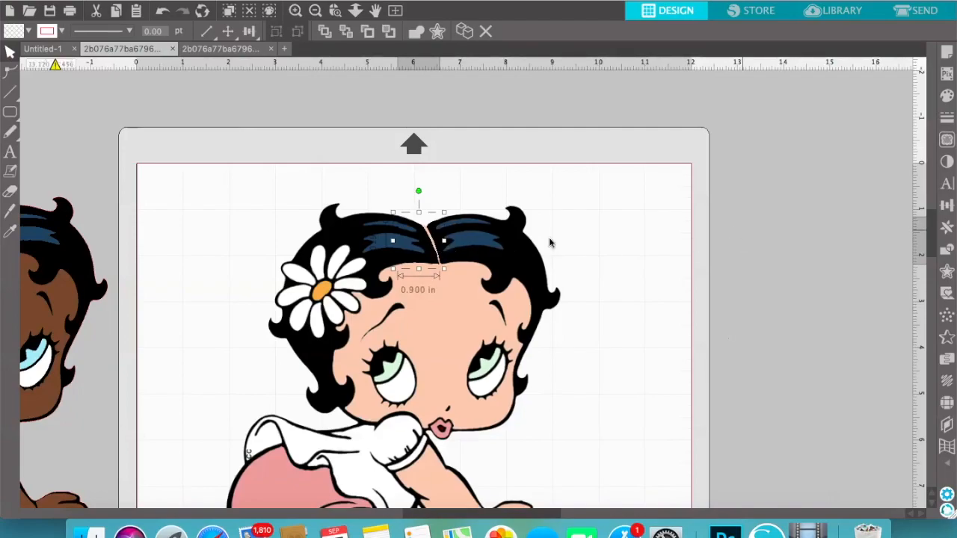
pyautogui.click(471, 247)
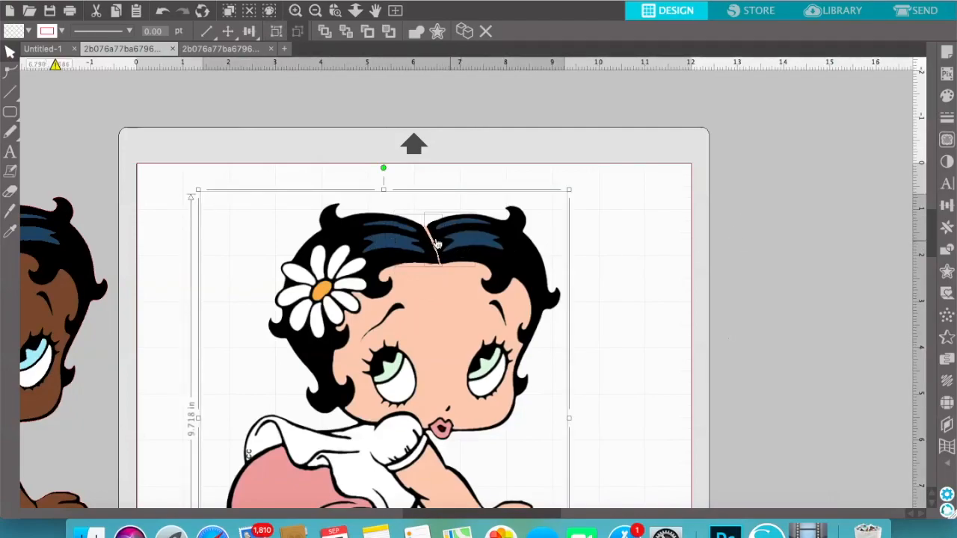
pyautogui.click(617, 245)
pyautogui.click(447, 247)
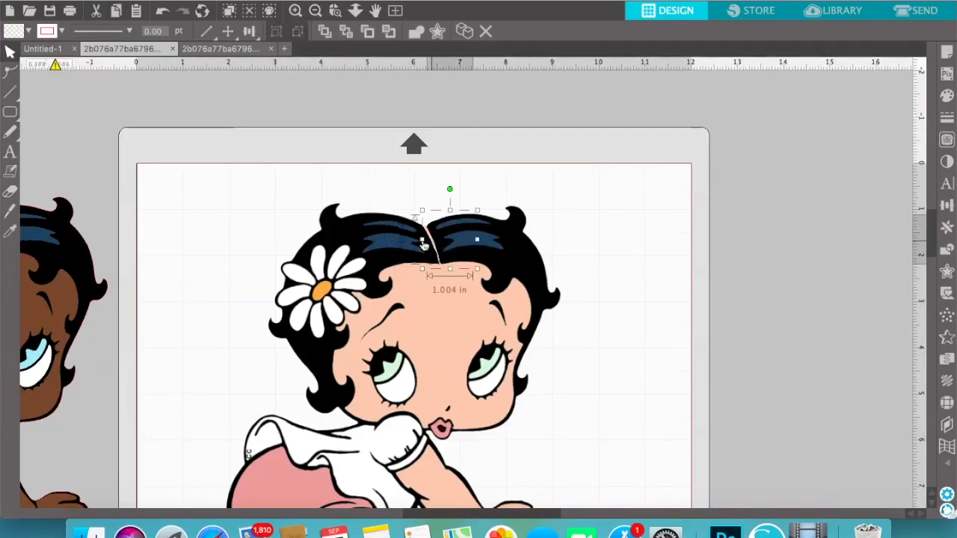
pyautogui.moveTo(421, 239); pyautogui.dragTo(417, 239)
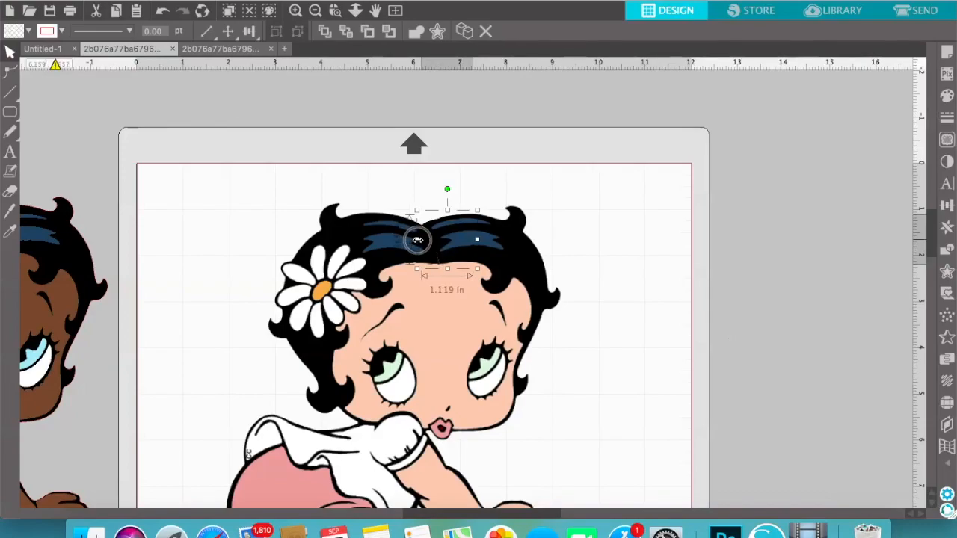
pyautogui.click(555, 185)
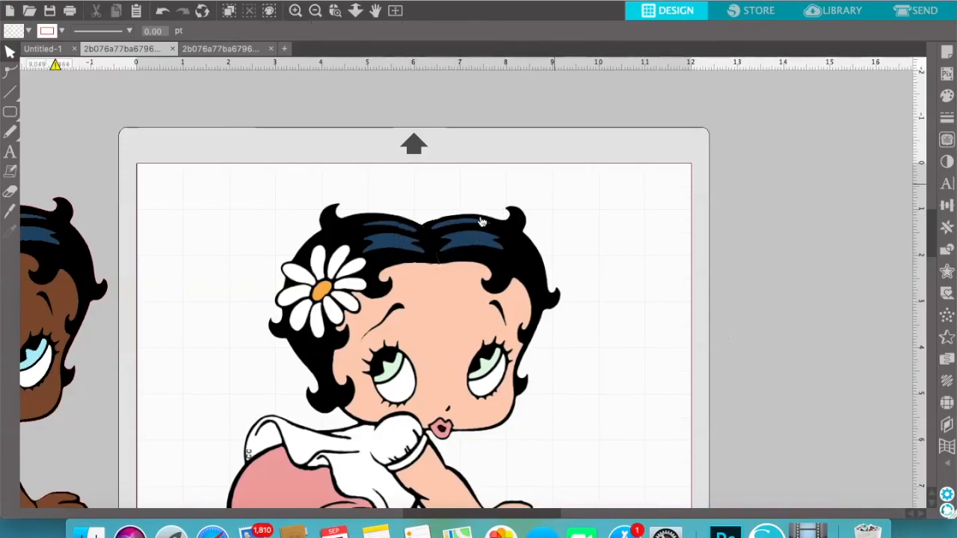
# Stretch the left hair piece slightly upward and widen the right hair piece to 1.148 in to cover the parting
pyautogui.click(418, 219)
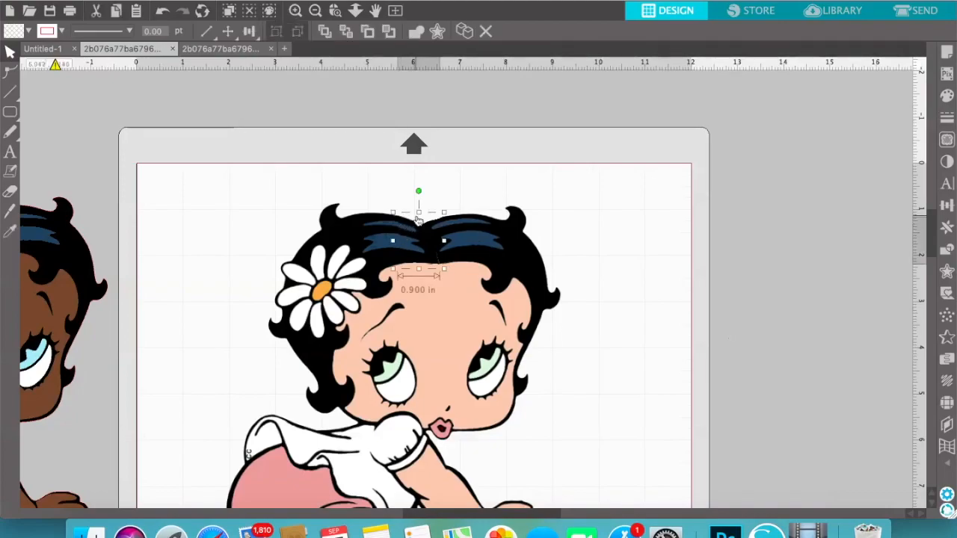
pyautogui.click(419, 211)
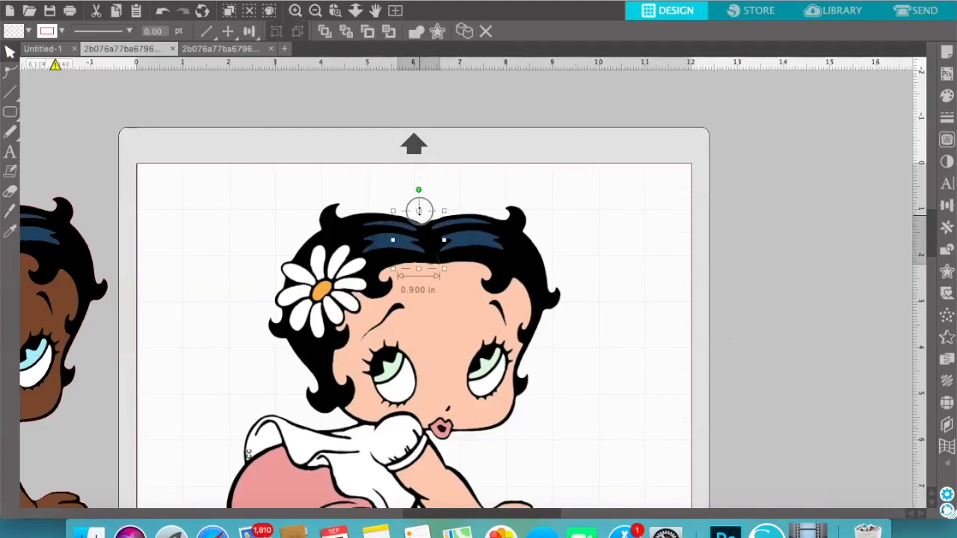
pyautogui.click(561, 252)
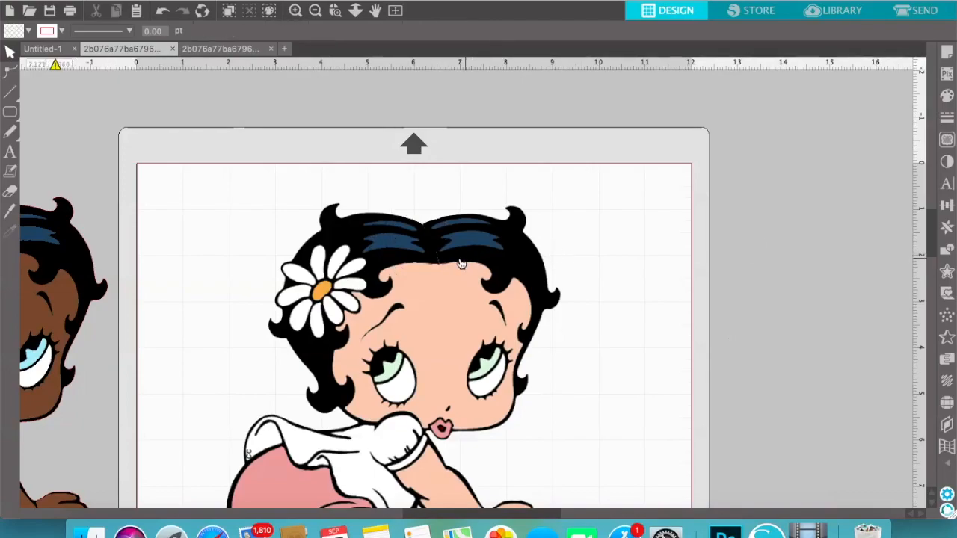
pyautogui.click(423, 271)
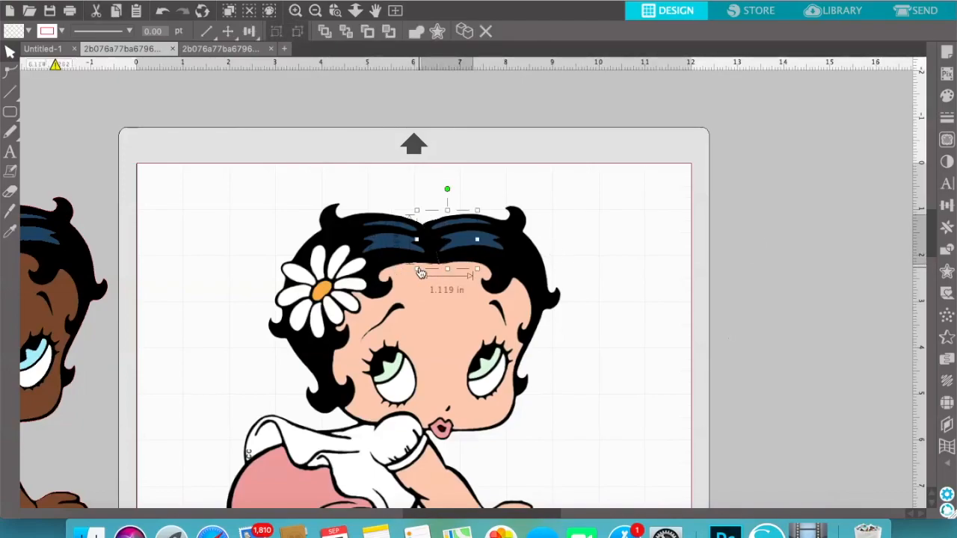
pyautogui.moveTo(417, 239); pyautogui.dragTo(416, 239)
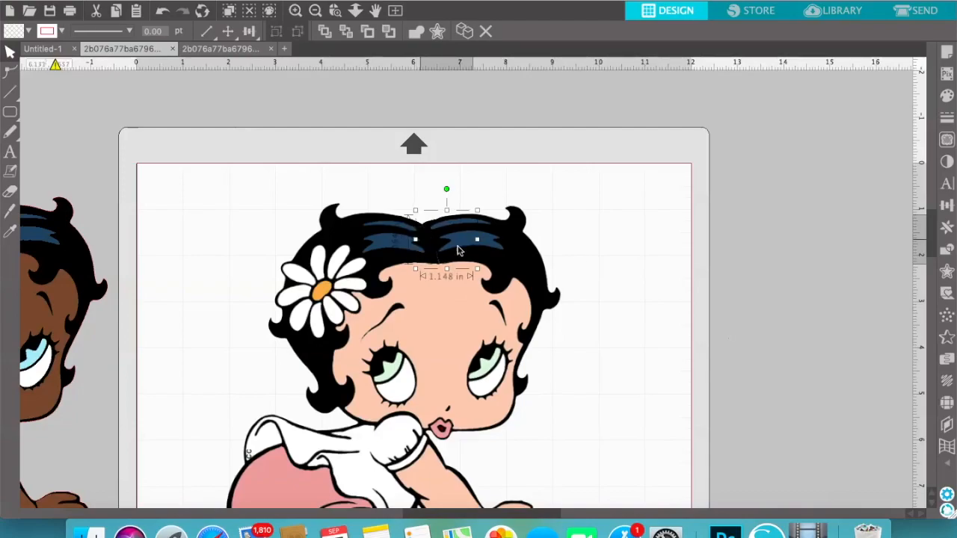
pyautogui.click(746, 287)
# Bring the left hair piece to the front and widen it to 0.929 in across the parting
pyautogui.scroll(-3, 739, 323)
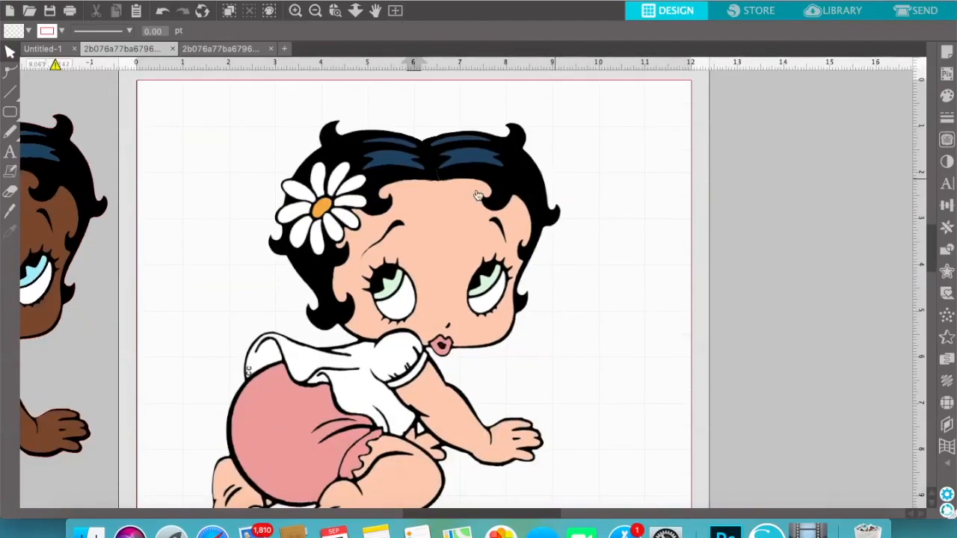
pyautogui.click(448, 183)
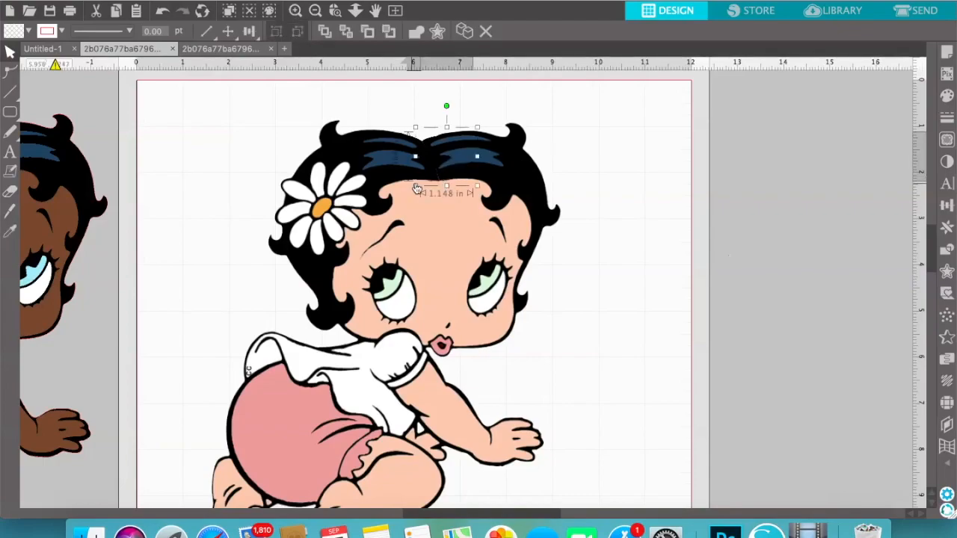
pyautogui.moveTo(417, 157)
pyautogui.mouseDown()
pyautogui.moveTo(403, 157)
pyautogui.moveTo(417, 157)
pyautogui.mouseUp()
pyautogui.click(410, 180)
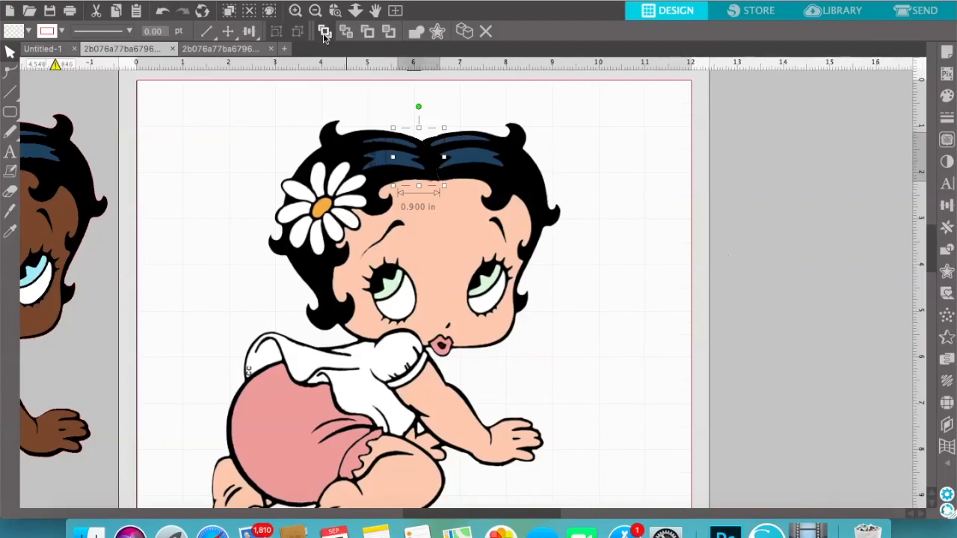
pyautogui.rightClick(412, 162)
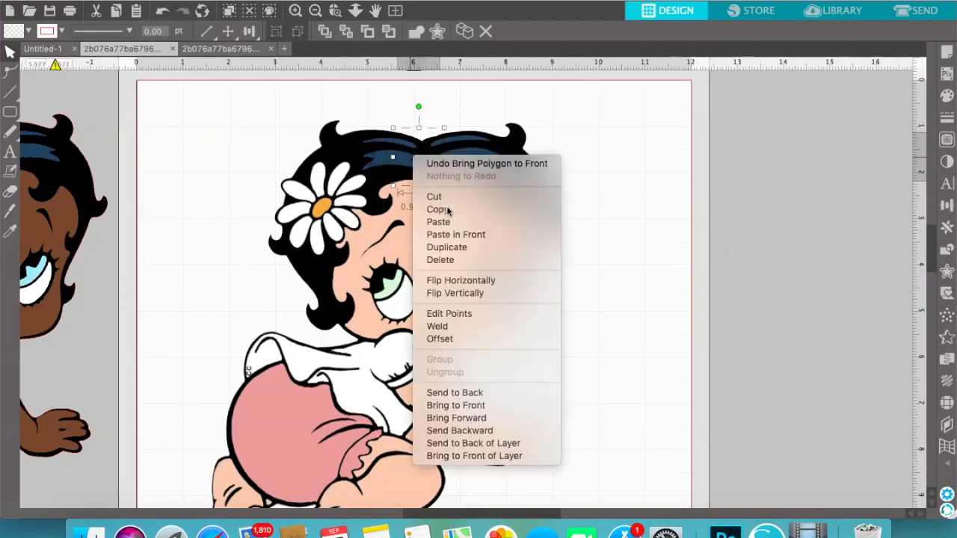
pyautogui.click(774, 264)
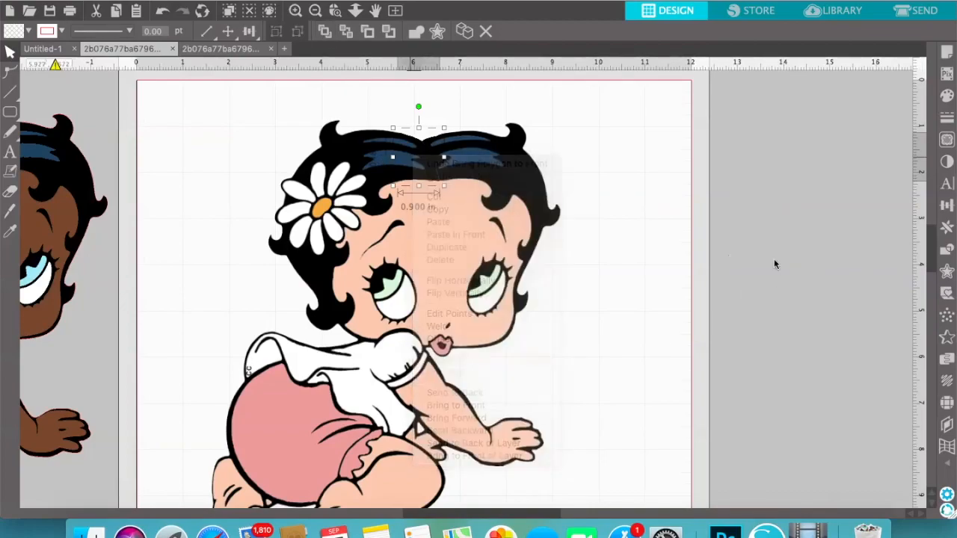
pyautogui.moveTo(444, 158); pyautogui.dragTo(446, 158)
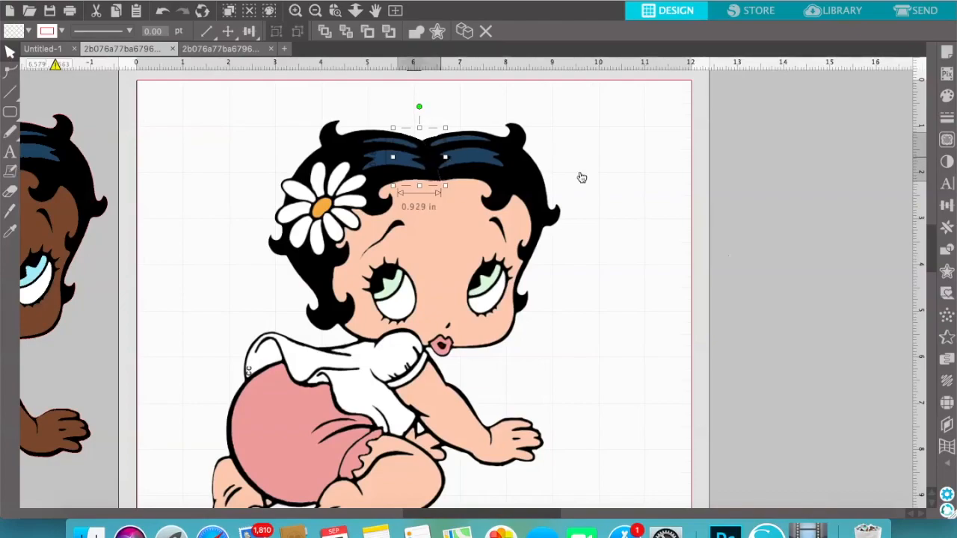
# Group the baby image with both hair pieces and shift the group slightly up and to the right on the page
pyautogui.click(690, 181)
pyautogui.moveTo(291, 118); pyautogui.dragTo(342, 128)
pyautogui.press('super+z')
pyautogui.moveTo(228, 105); pyautogui.dragTo(588, 479)
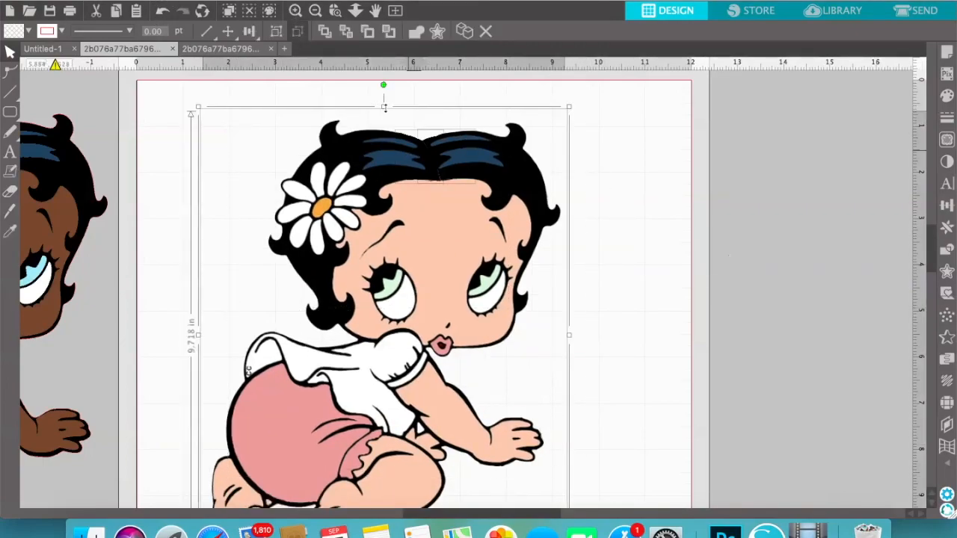
pyautogui.rightClick(434, 235)
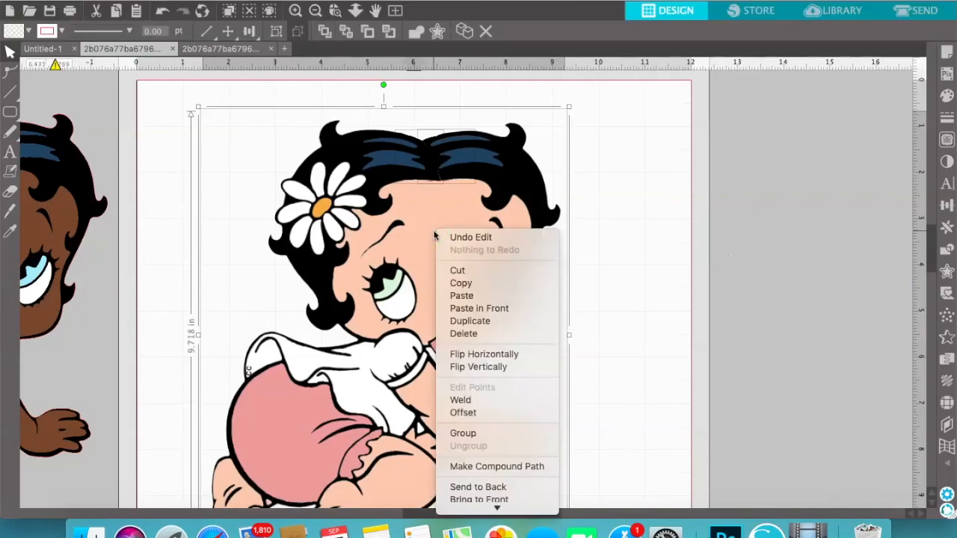
pyautogui.click(494, 433)
pyautogui.moveTo(432, 265); pyautogui.dragTo(460, 252)
# Trace the whole grouped baby image on the page with the standard Trace style and a 57% threshold
pyautogui.scroll(-3, 638, 273)
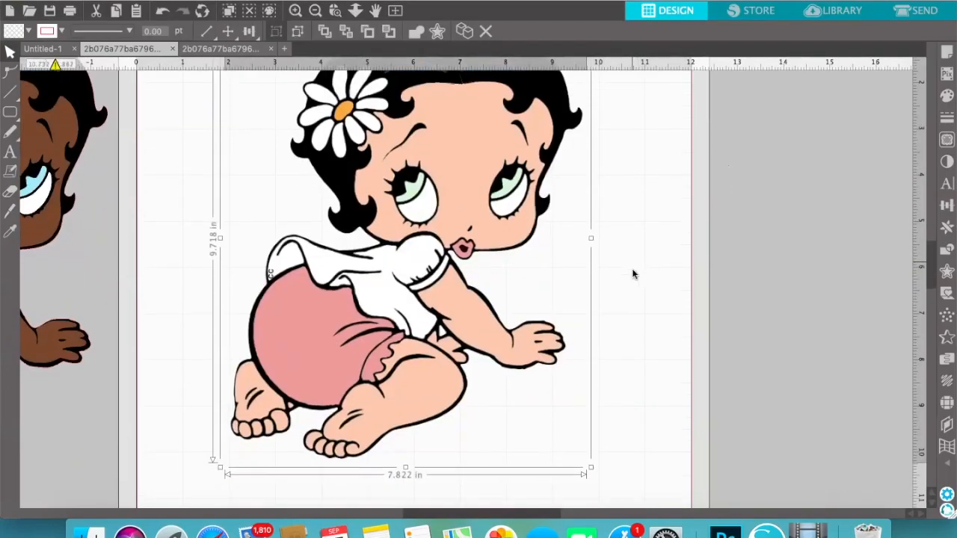
pyautogui.scroll(1, 633, 269)
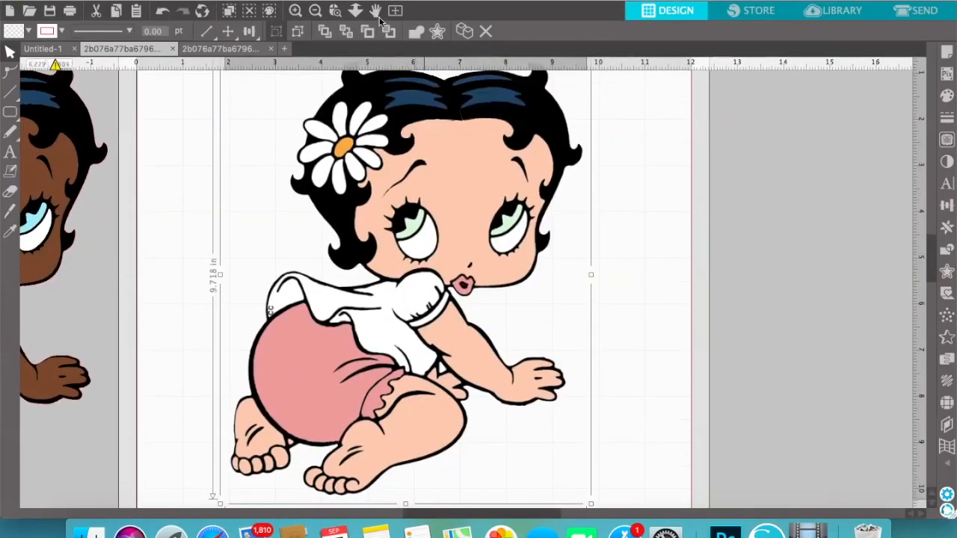
pyautogui.click(315, 11)
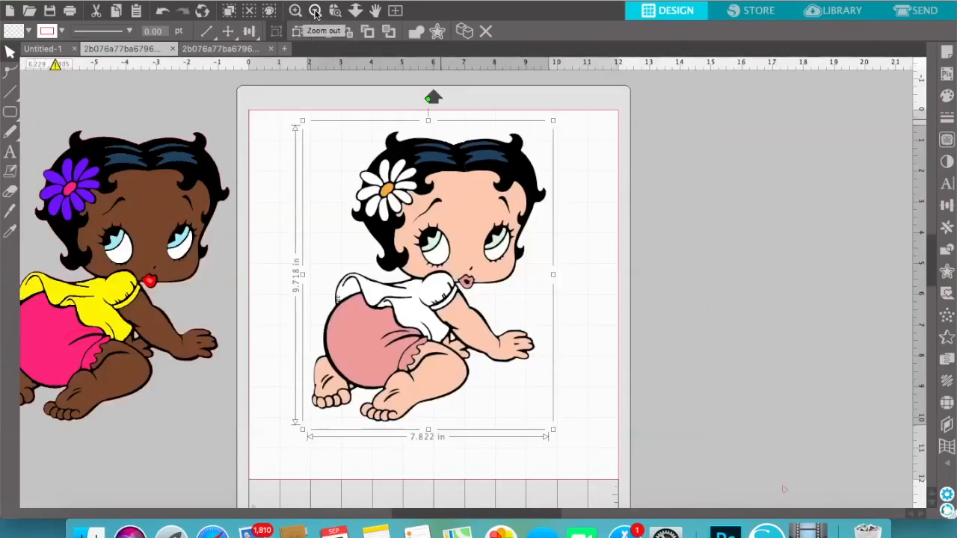
pyautogui.click(946, 141)
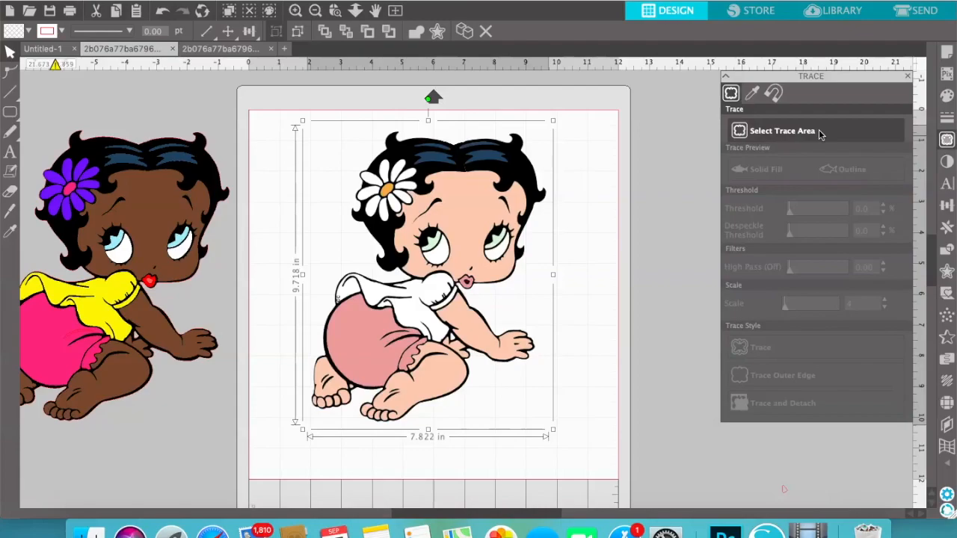
pyautogui.click(830, 131)
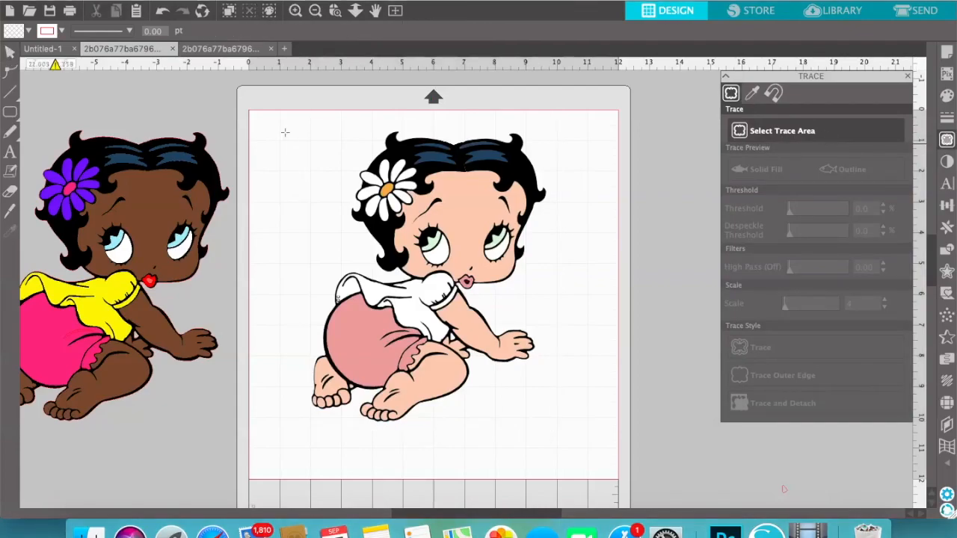
pyautogui.moveTo(290, 121)
pyautogui.mouseDown()
pyautogui.moveTo(533, 143)
pyautogui.moveTo(590, 397)
pyautogui.moveTo(585, 436)
pyautogui.mouseUp()
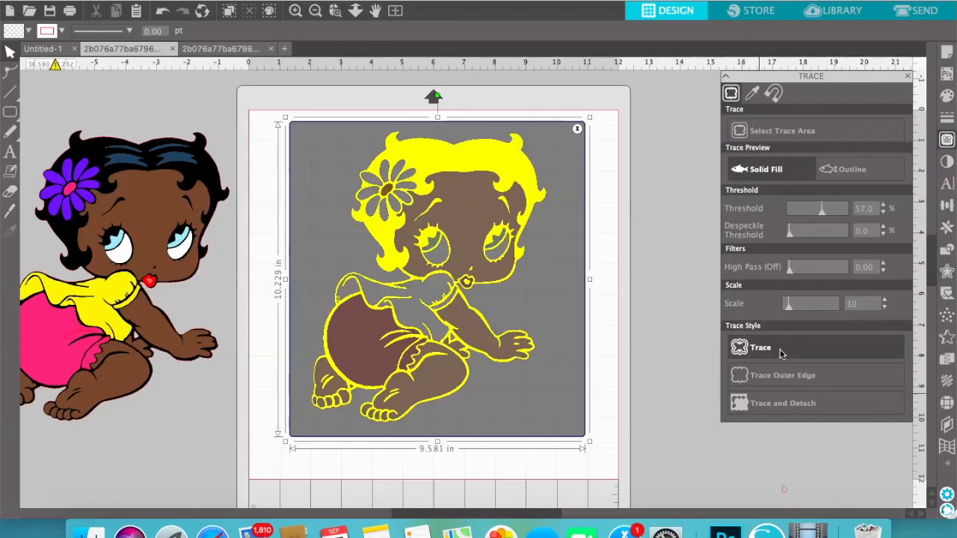
pyautogui.click(908, 78)
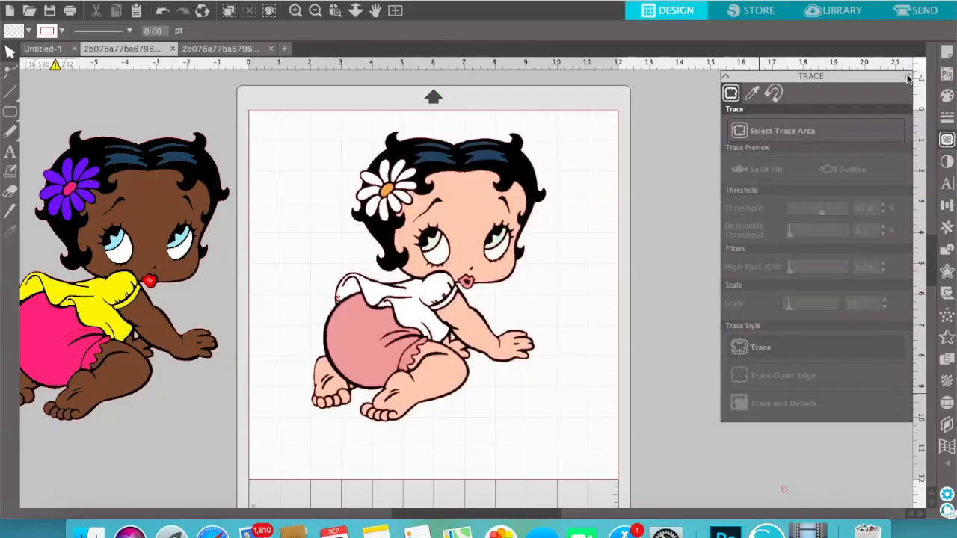
pyautogui.click(909, 78)
# Move the baby image off the page beside its traced outline and release the trace's compound path
pyautogui.moveTo(479, 238)
pyautogui.mouseDown()
pyautogui.moveTo(635, 351)
pyautogui.moveTo(811, 150)
pyautogui.moveTo(830, 215)
pyautogui.moveTo(818, 238)
pyautogui.mouseUp()
pyautogui.click(644, 257)
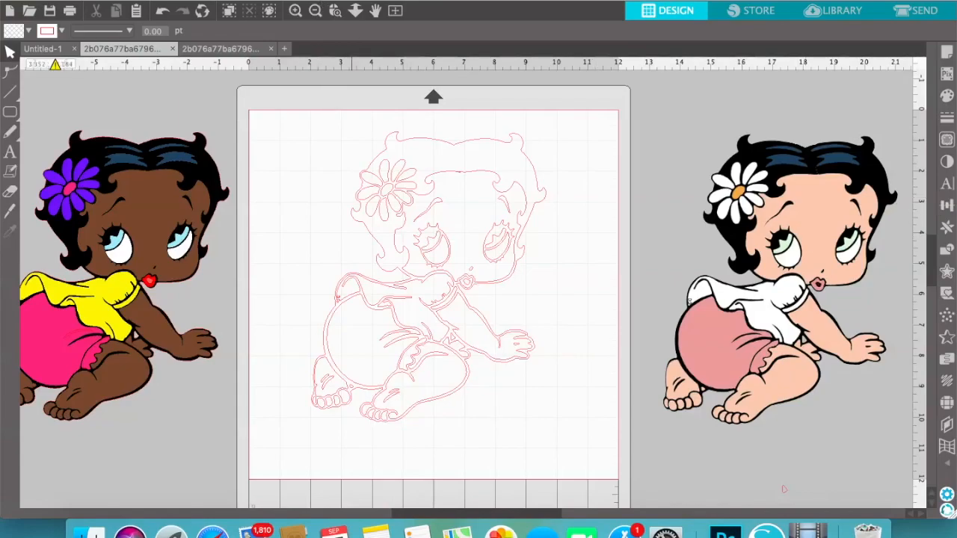
pyautogui.click(265, 1)
pyautogui.click(581, 147)
pyautogui.click(458, 171)
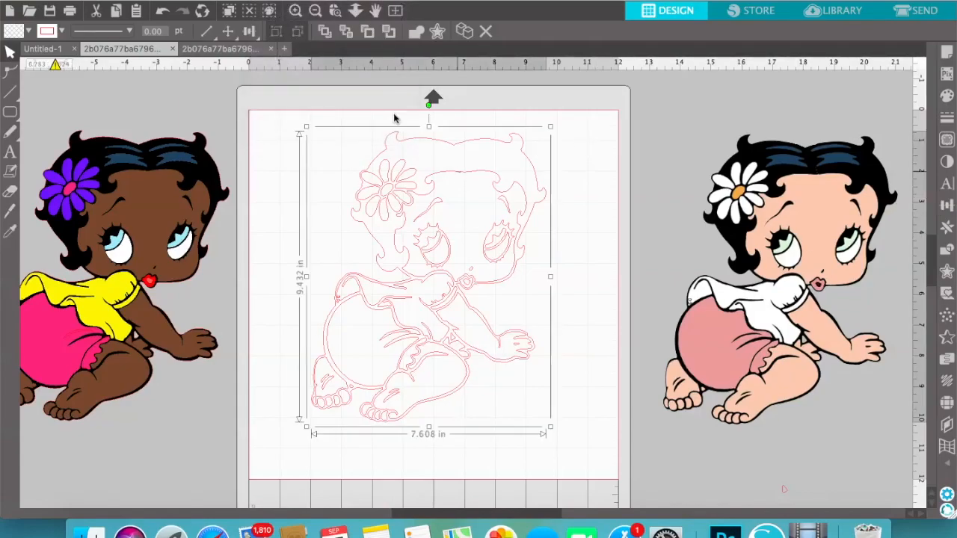
pyautogui.click(267, 1)
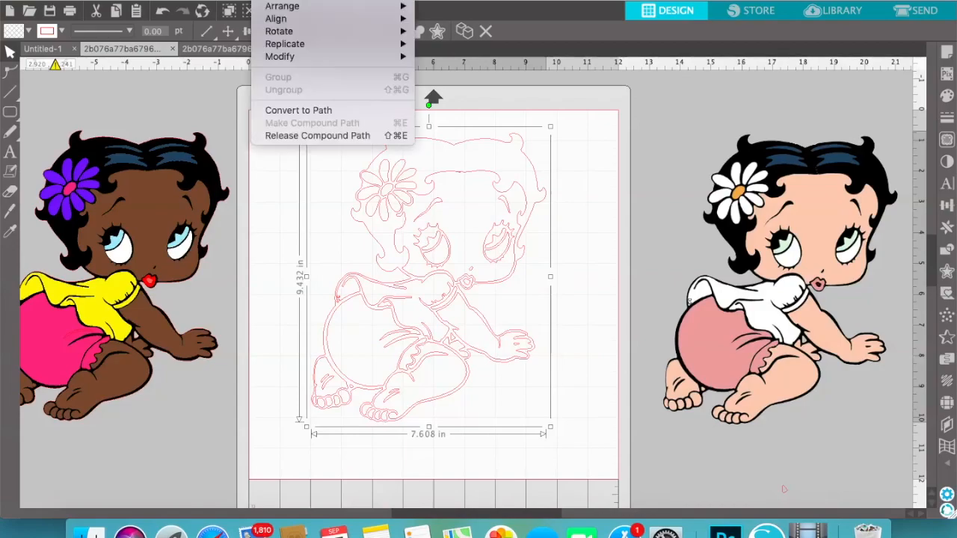
pyautogui.click(320, 136)
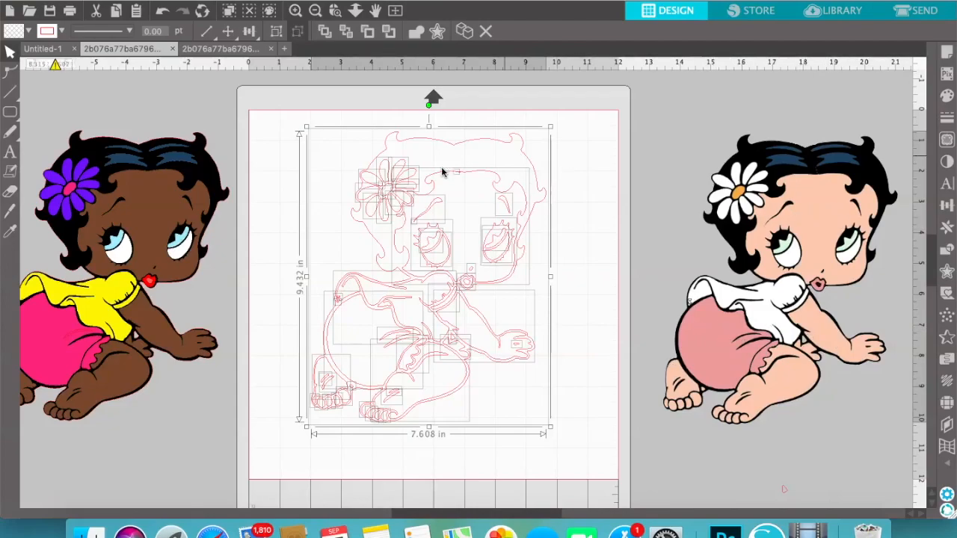
# Examine the released trace pieces around the hairline by selecting the face outline and the upper pieces
pyautogui.click(613, 178)
pyautogui.click(457, 175)
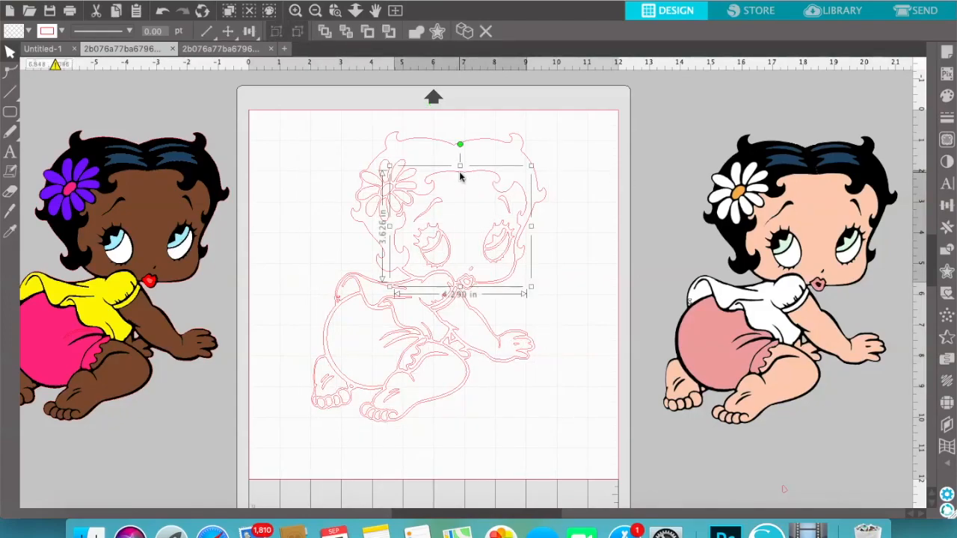
pyautogui.click(640, 179)
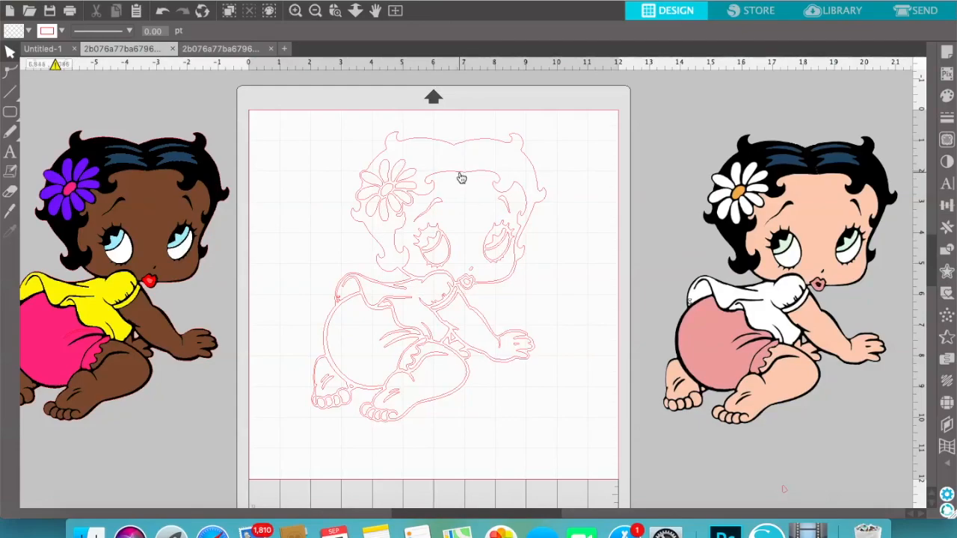
pyautogui.click(461, 177)
pyautogui.click(624, 172)
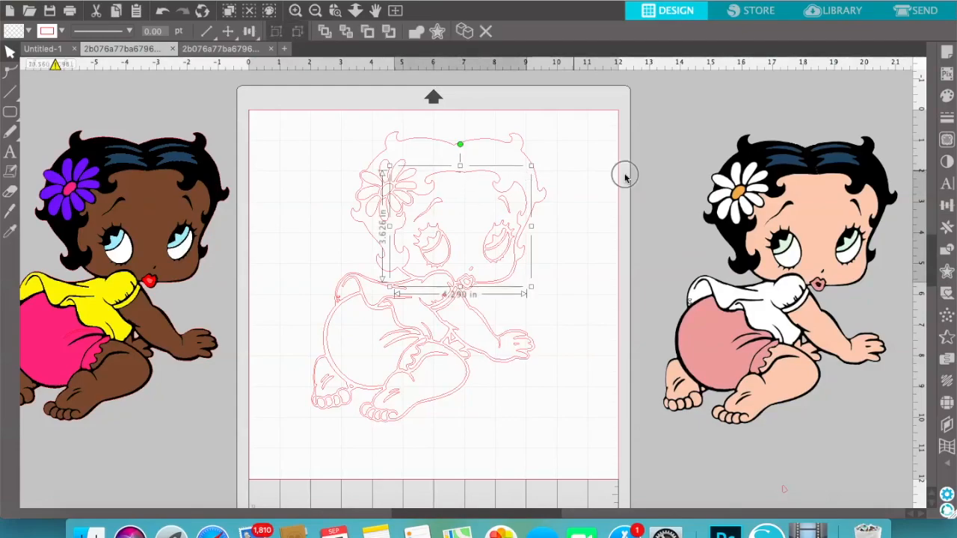
pyautogui.click(462, 178)
pyautogui.click(663, 176)
pyautogui.moveTo(321, 113); pyautogui.dragTo(521, 228)
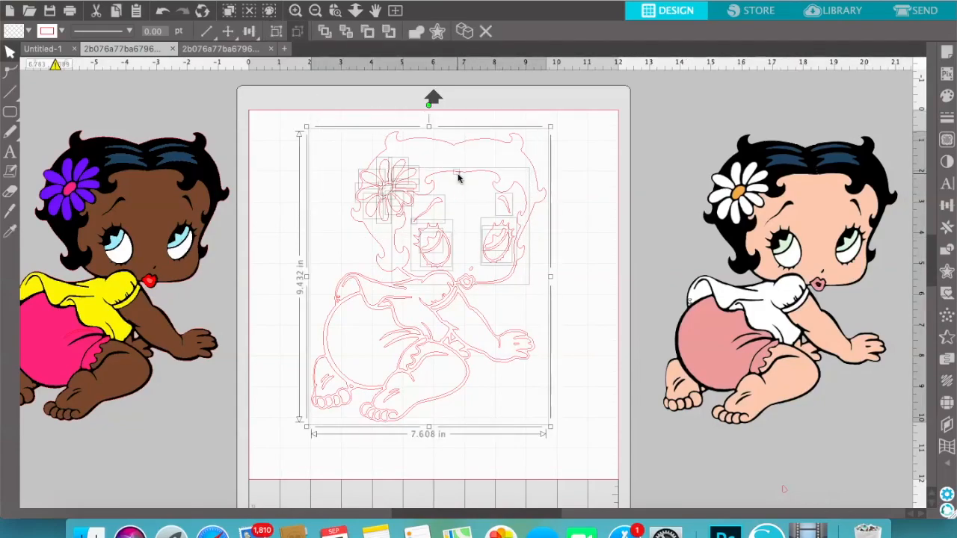
pyautogui.click(620, 181)
pyautogui.click(459, 176)
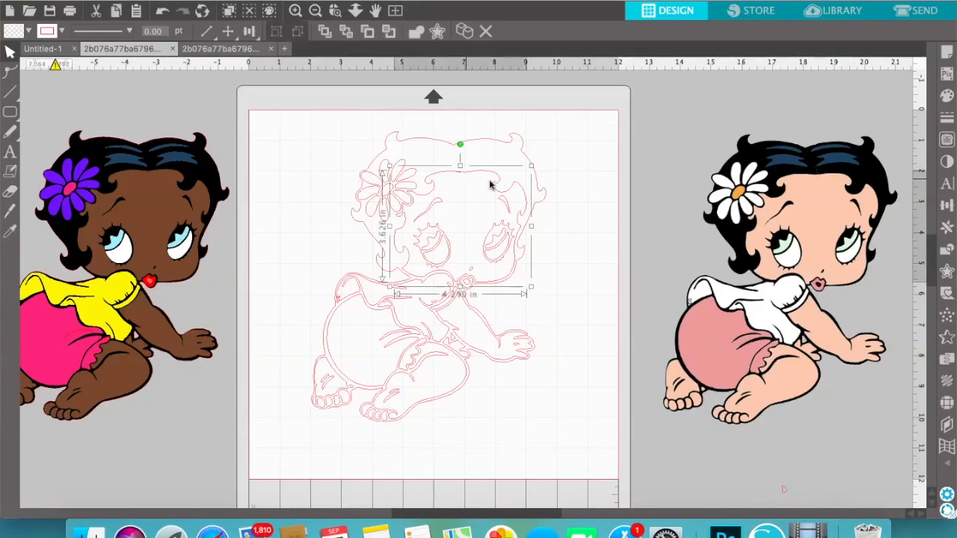
pyautogui.click(625, 198)
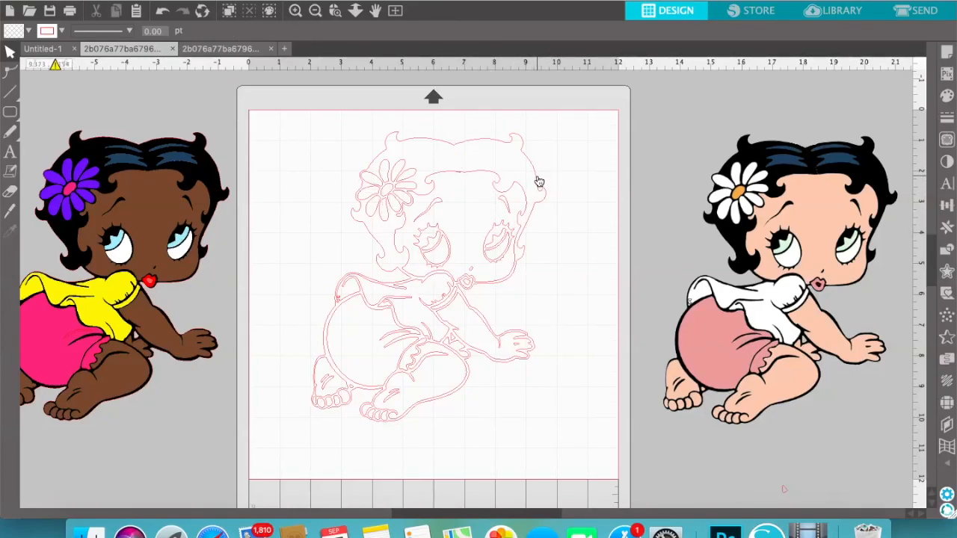
# Move the baby image higher beside the page and pull the outer body outline off the page below it
pyautogui.moveTo(783, 239); pyautogui.dragTo(756, 109)
pyautogui.click(513, 189)
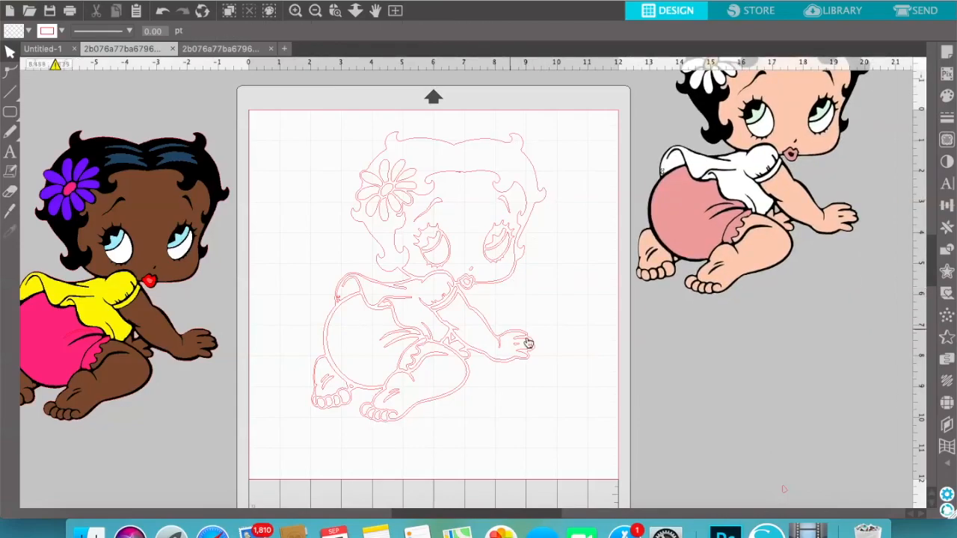
pyautogui.click(531, 165)
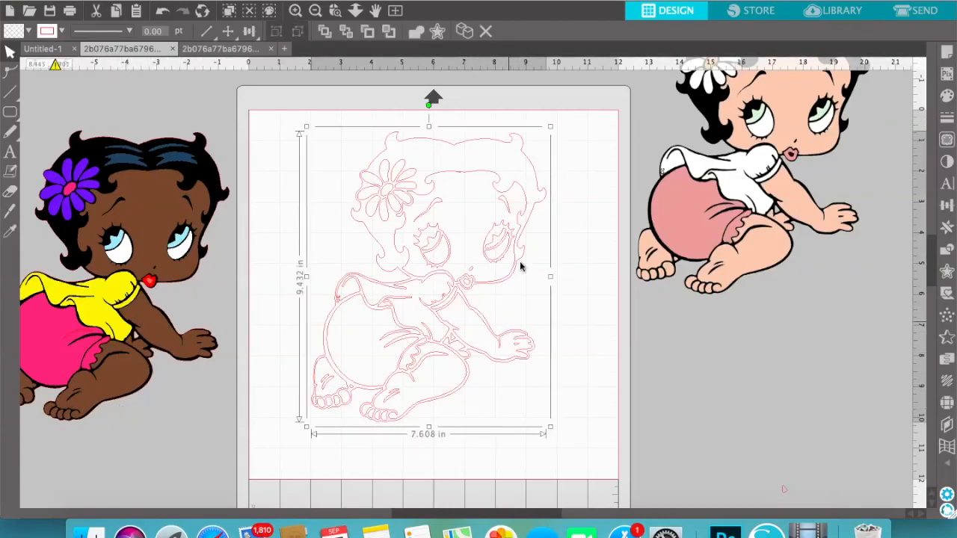
pyautogui.click(543, 201)
pyautogui.moveTo(543, 201); pyautogui.dragTo(814, 269)
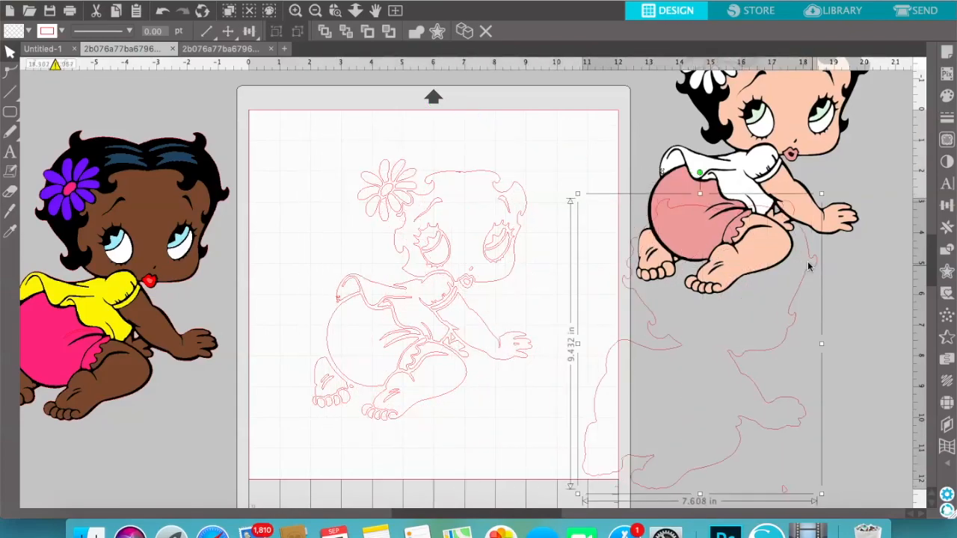
# Give the outer body outline a black fill and black line, and move it farther from the page
pyautogui.click(946, 96)
pyautogui.click(819, 141)
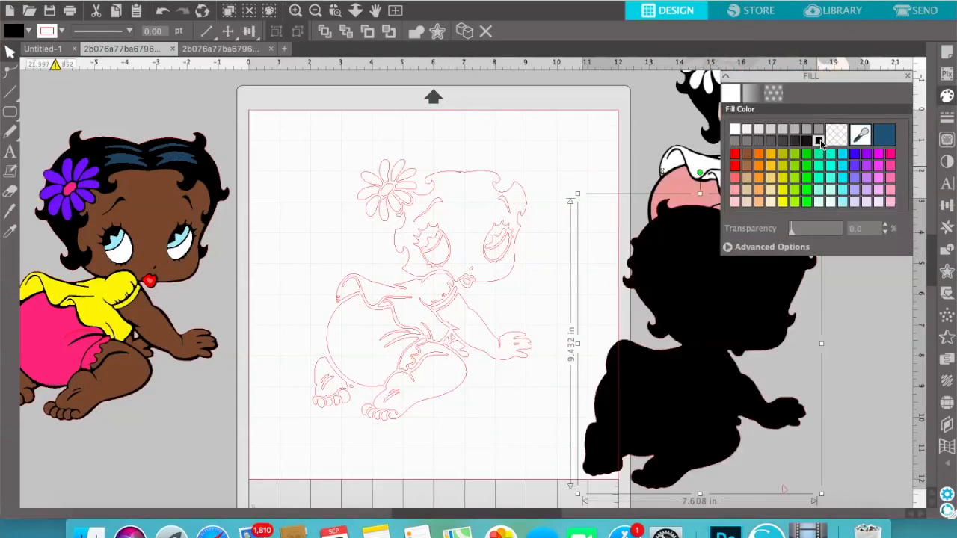
pyautogui.click(946, 118)
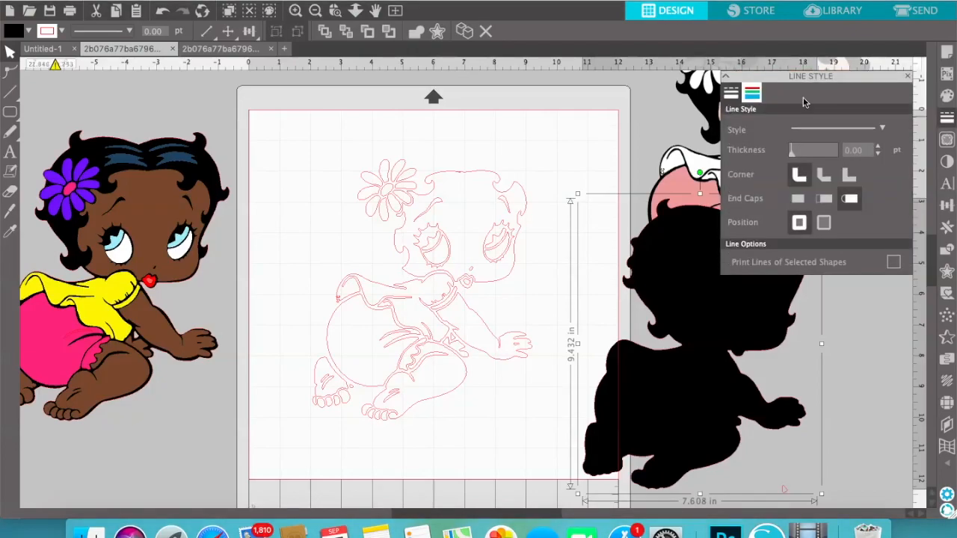
pyautogui.click(752, 93)
pyautogui.click(819, 142)
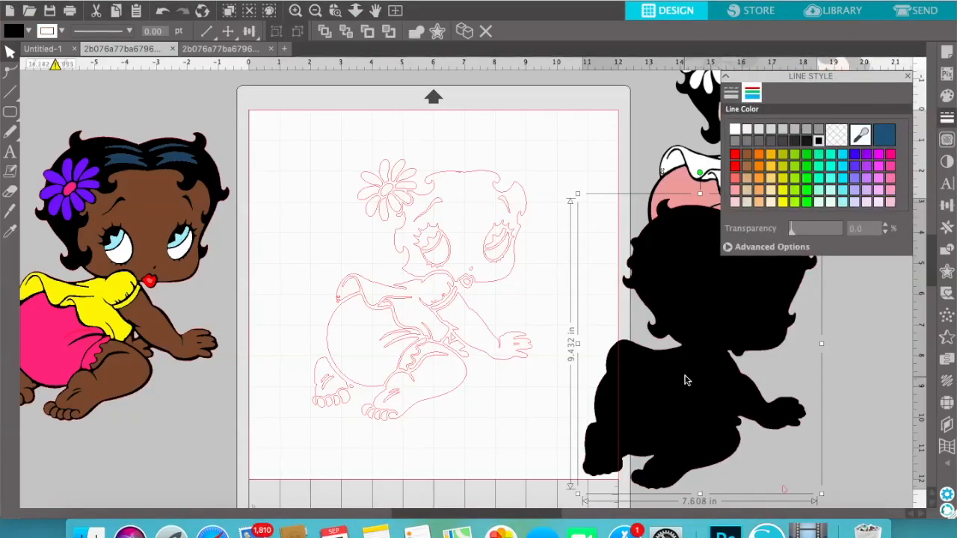
pyautogui.click(908, 76)
pyautogui.moveTo(727, 317); pyautogui.dragTo(812, 306)
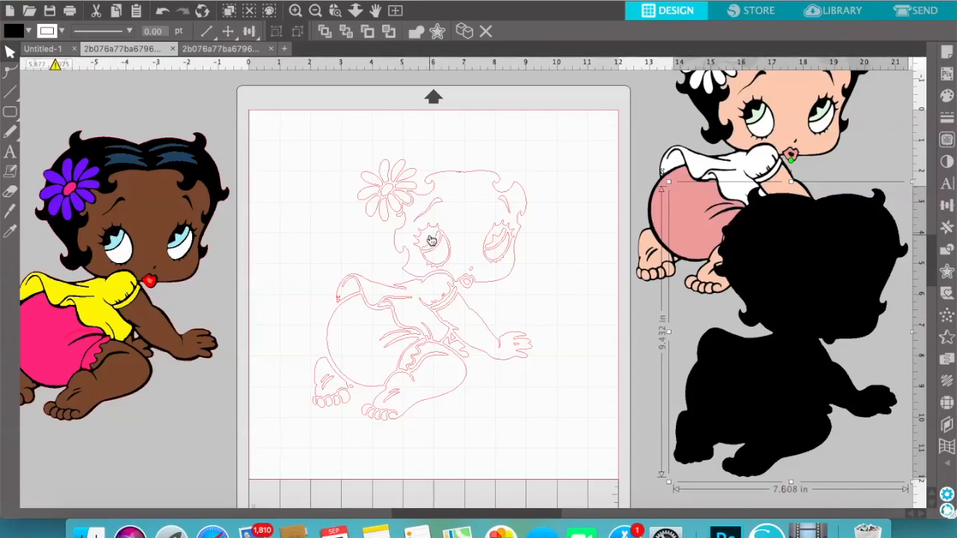
# Nudge the black body silhouette slightly upward and fill the traced face piece with dark brown
pyautogui.click(498, 180)
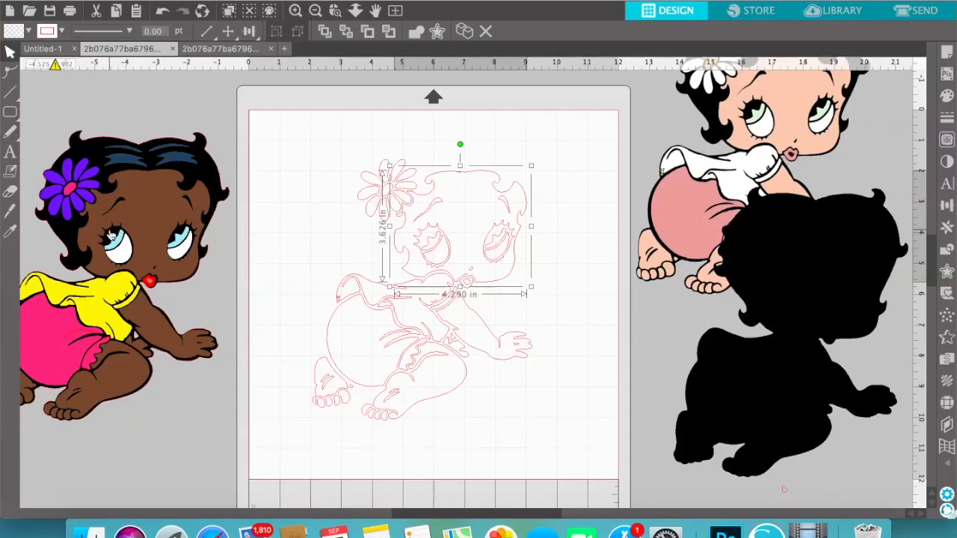
pyautogui.moveTo(861, 288)
pyautogui.mouseDown()
pyautogui.moveTo(489, 252)
pyautogui.moveTo(868, 278)
pyautogui.mouseUp()
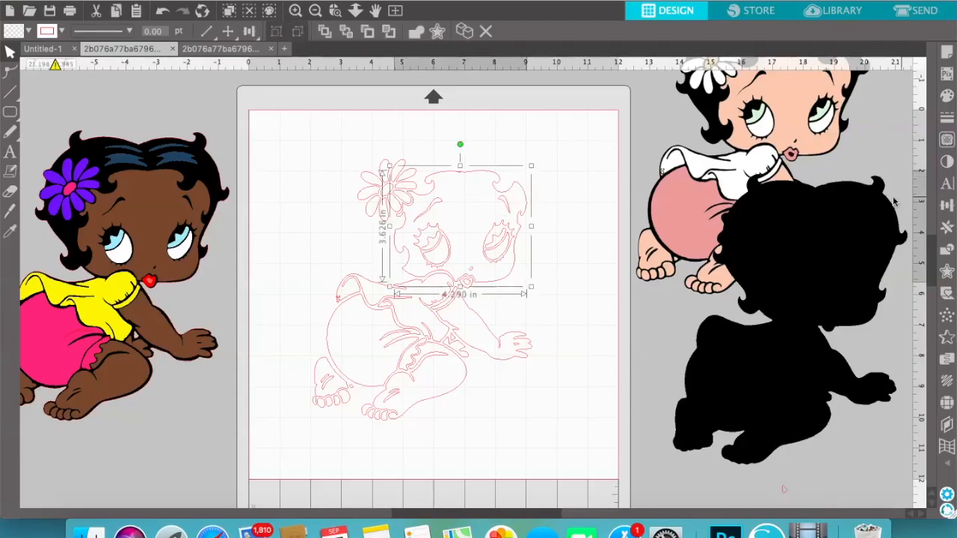
pyautogui.click(947, 96)
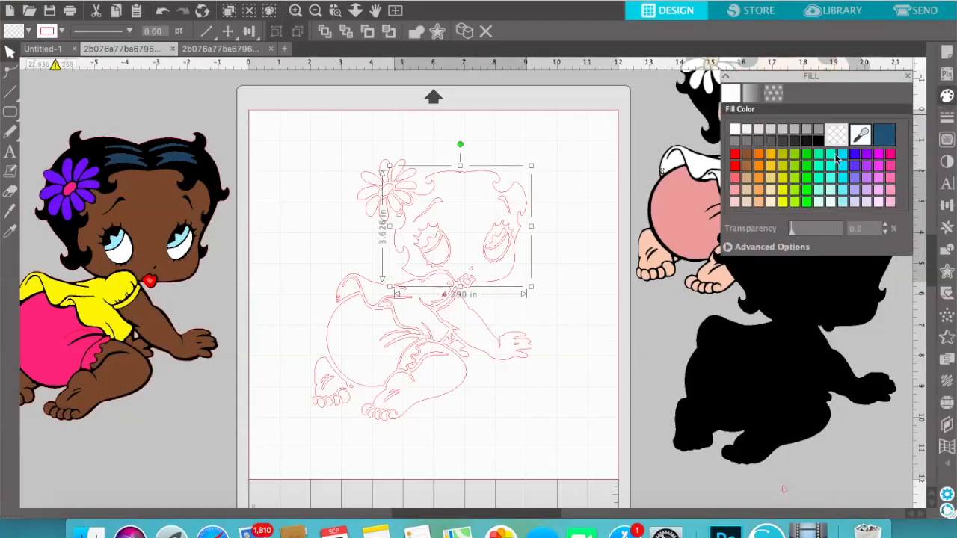
pyautogui.click(747, 156)
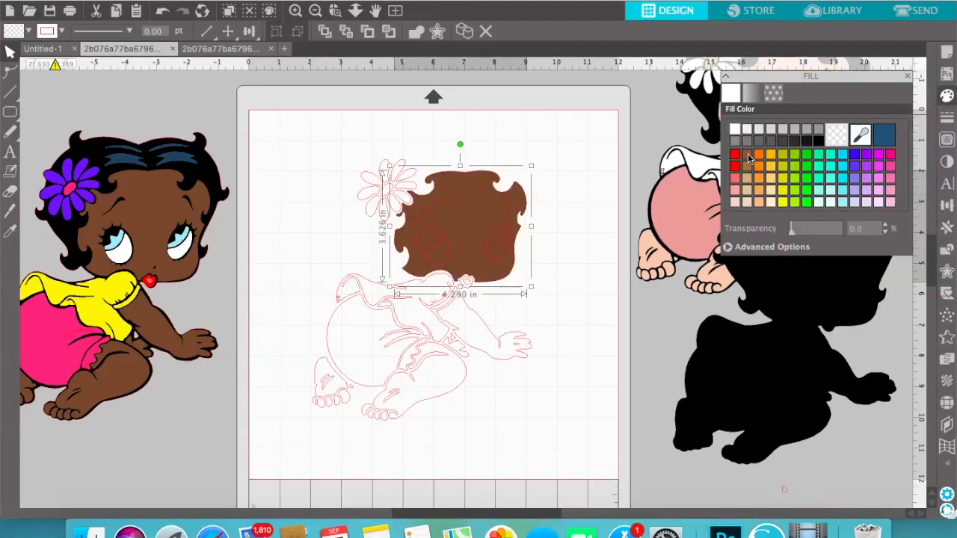
pyautogui.click(606, 368)
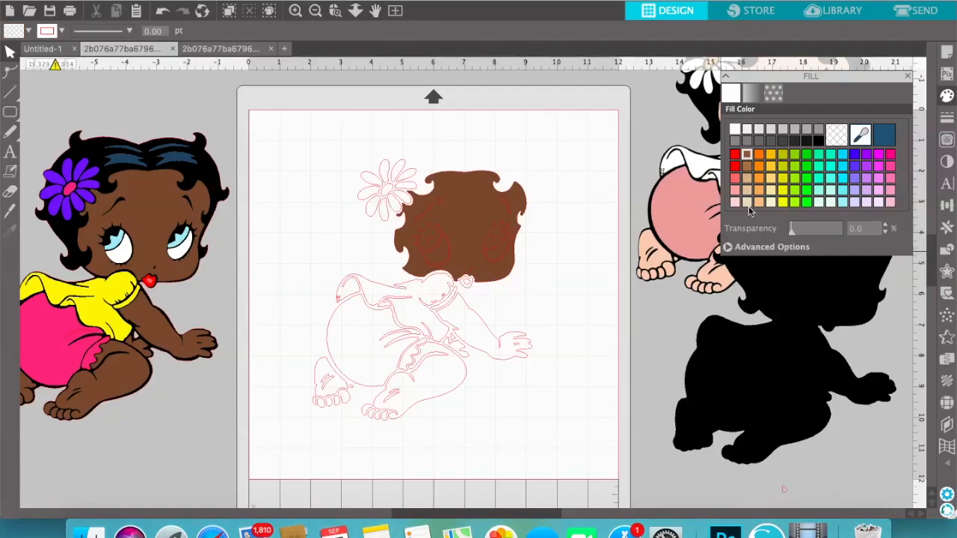
# Change the face piece's fill to light tan
pyautogui.click(747, 179)
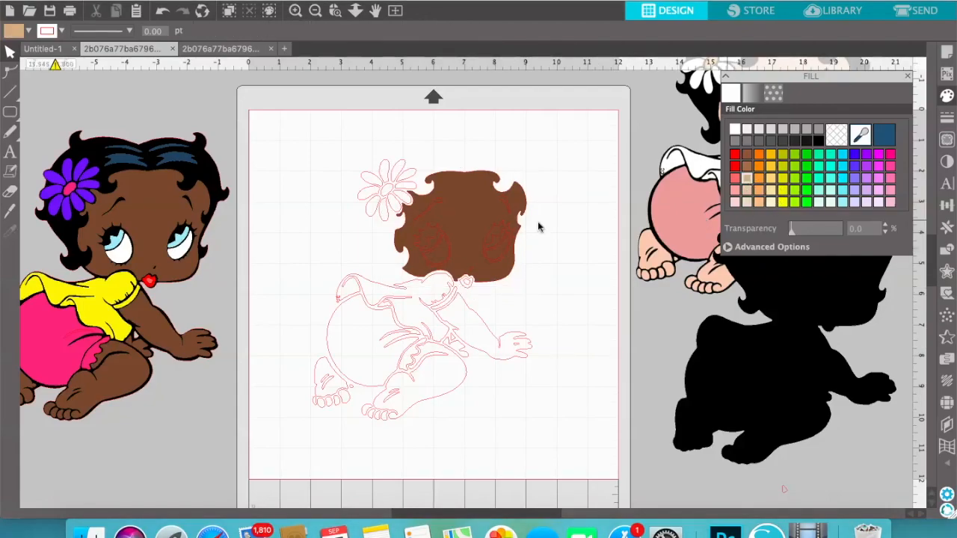
pyautogui.click(483, 200)
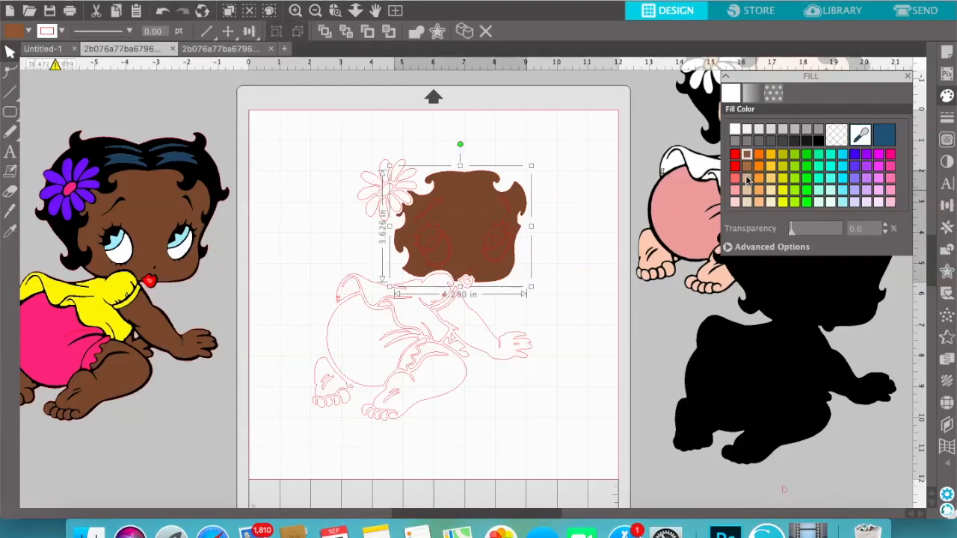
pyautogui.click(748, 180)
pyautogui.click(639, 302)
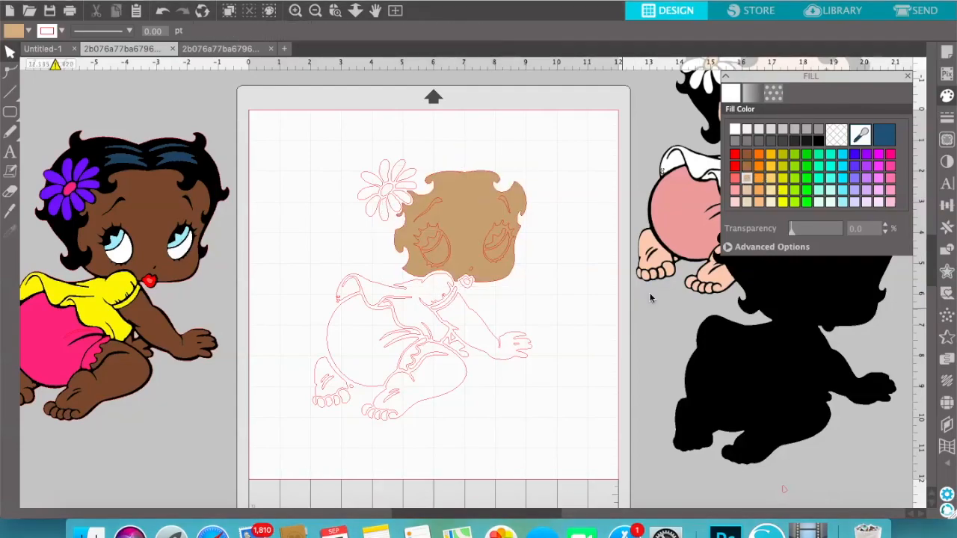
pyautogui.click(440, 209)
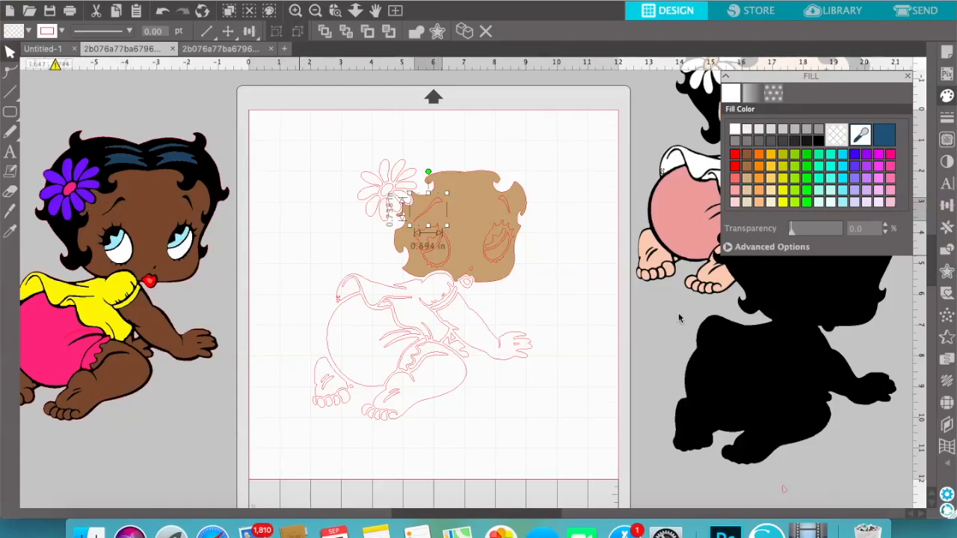
pyautogui.click(506, 207)
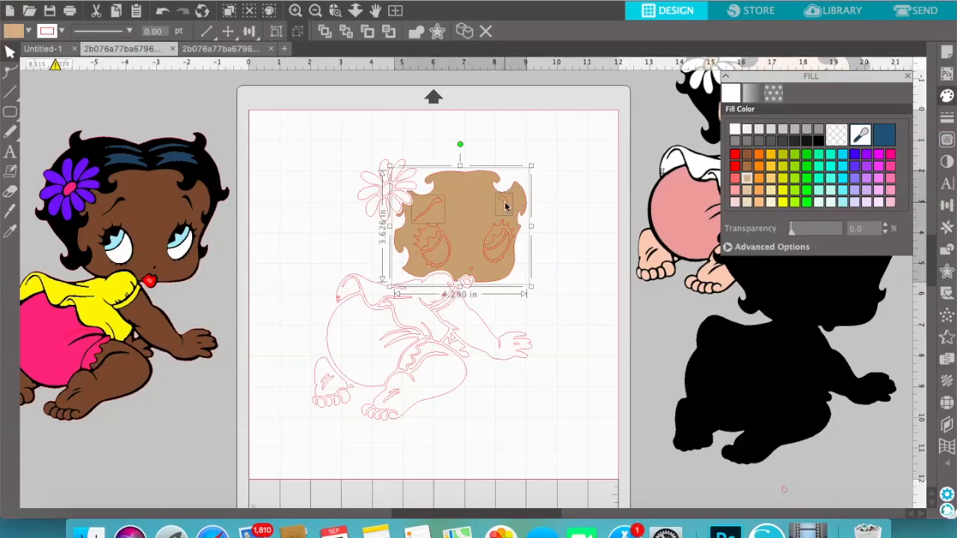
pyautogui.click(596, 211)
# Subtract both eyebrow and both eye outlines from the tan face piece
pyautogui.click(439, 207)
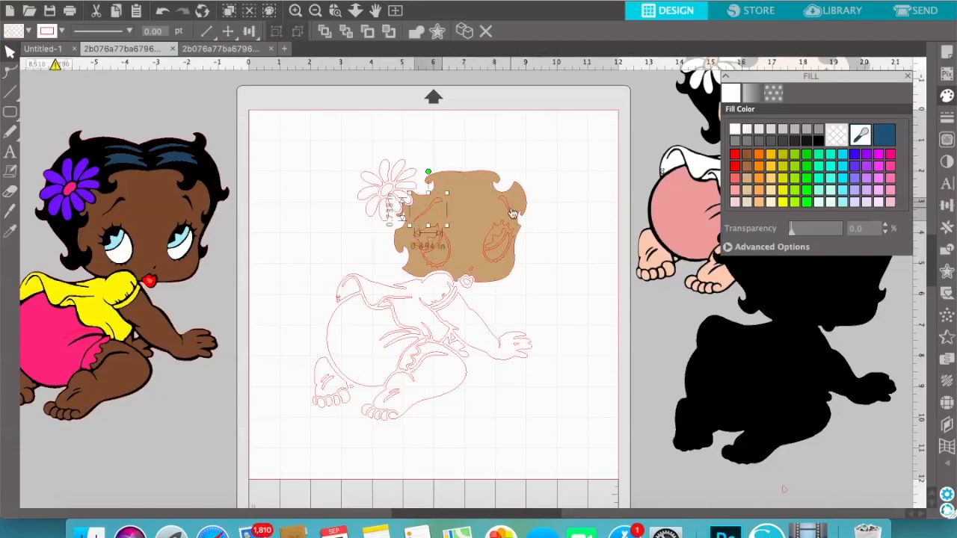
pyautogui.keyDown('shift'); pyautogui.click(507, 207); pyautogui.keyUp('shift')
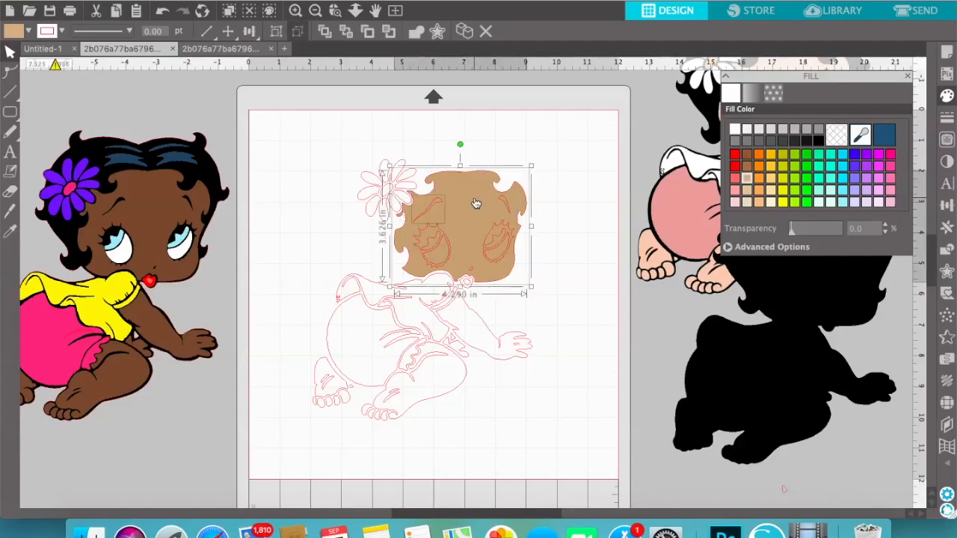
pyautogui.keyDown('shift'); pyautogui.click(477, 204); pyautogui.keyUp('shift')
pyautogui.keyDown('shift'); pyautogui.click(494, 199); pyautogui.keyUp('shift')
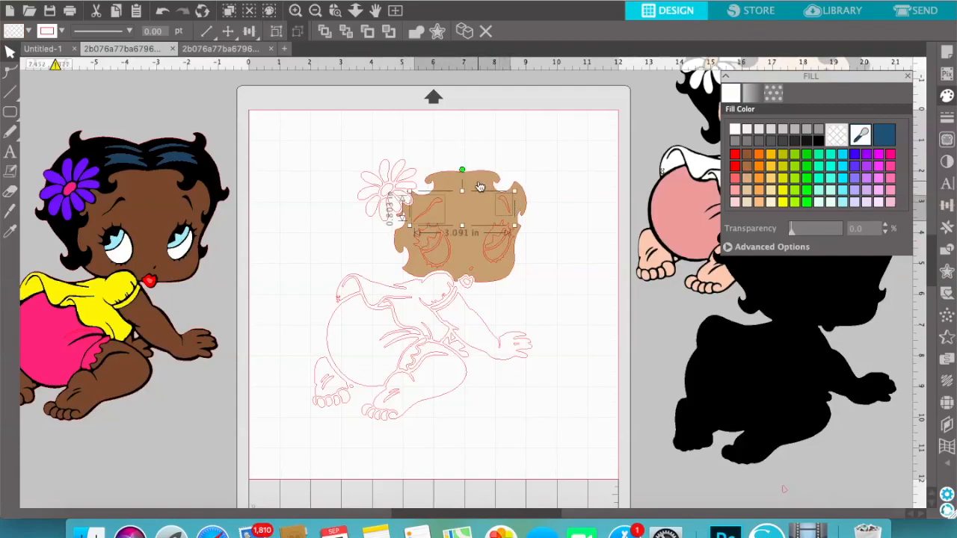
pyautogui.keyDown('shift'); pyautogui.click(479, 186); pyautogui.keyUp('shift')
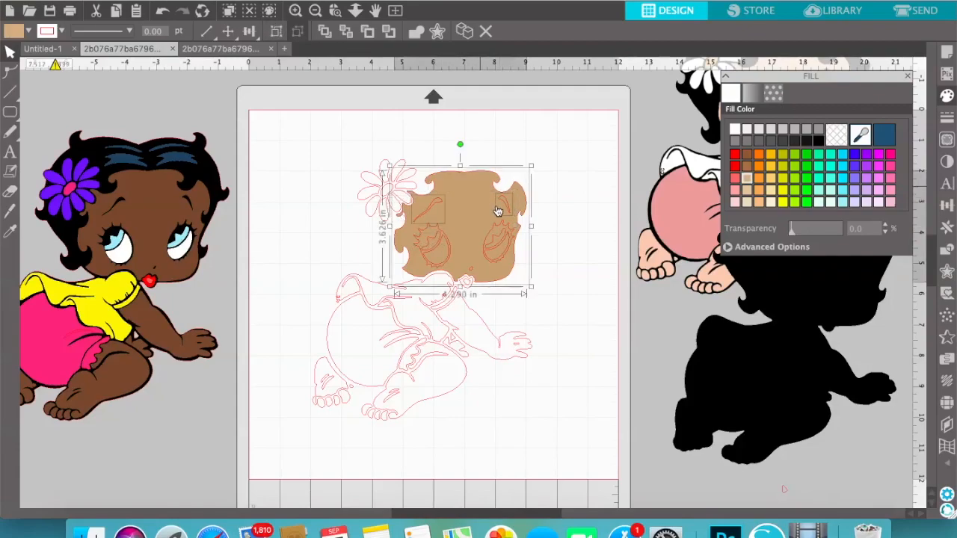
pyautogui.keyDown('shift'); pyautogui.click(423, 236); pyautogui.keyUp('shift')
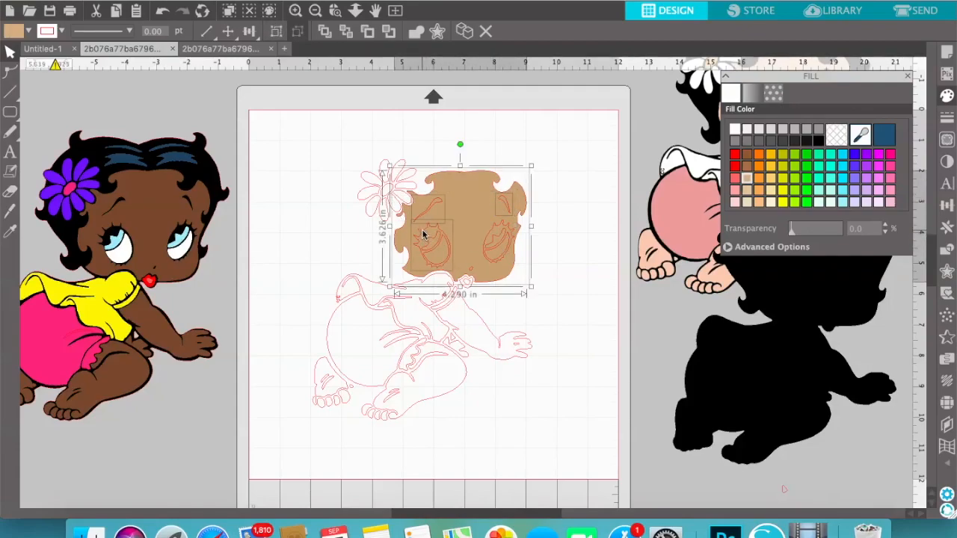
pyautogui.keyDown('shift'); pyautogui.click(505, 229); pyautogui.keyUp('shift')
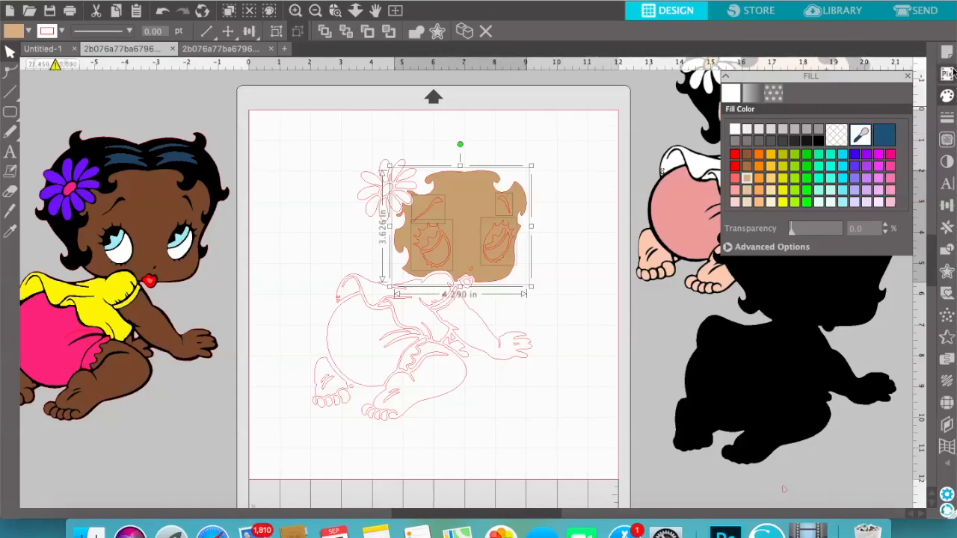
pyautogui.click(947, 251)
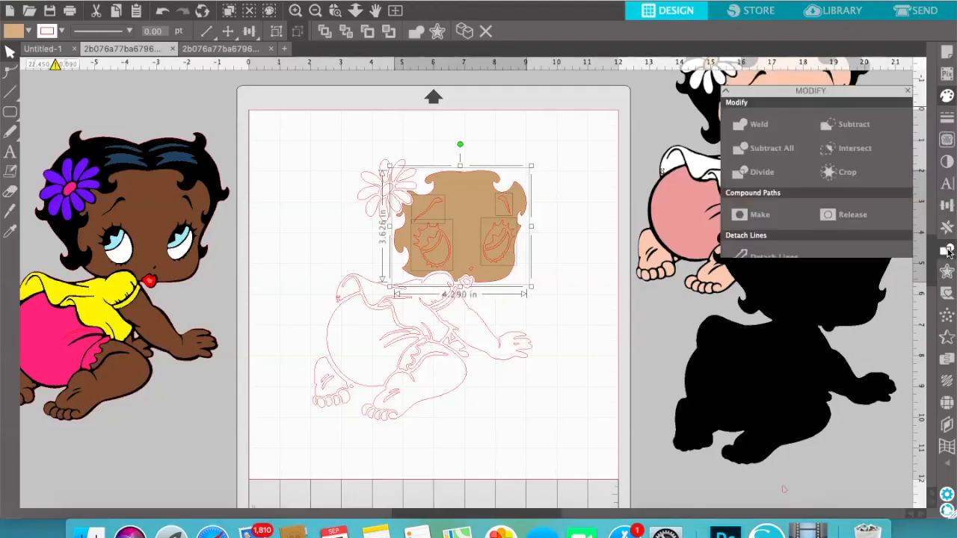
pyautogui.click(863, 112)
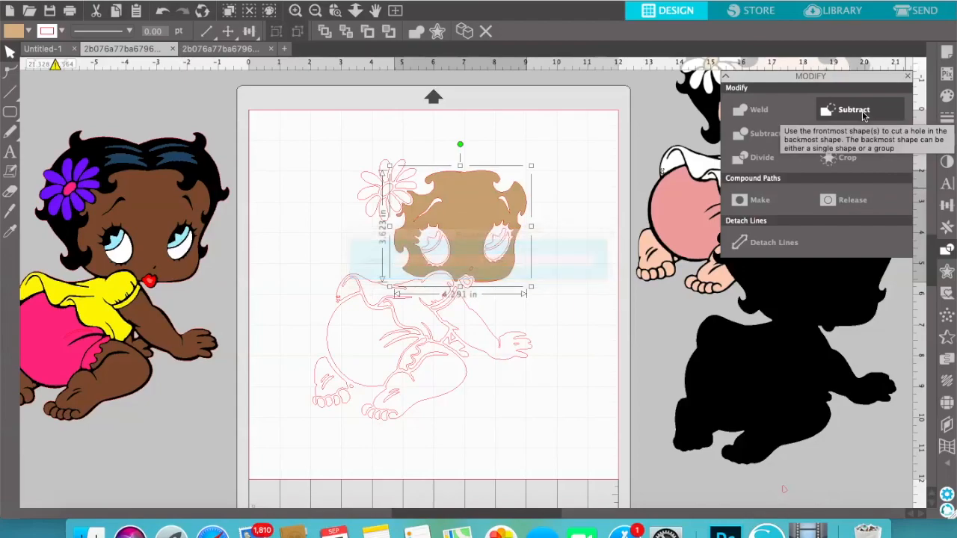
# Nudge the black silhouette slightly toward the page and fill both irises with light blue
pyautogui.moveTo(787, 361)
pyautogui.mouseDown()
pyautogui.moveTo(433, 349)
pyautogui.moveTo(774, 363)
pyautogui.mouseUp()
pyautogui.click(425, 235)
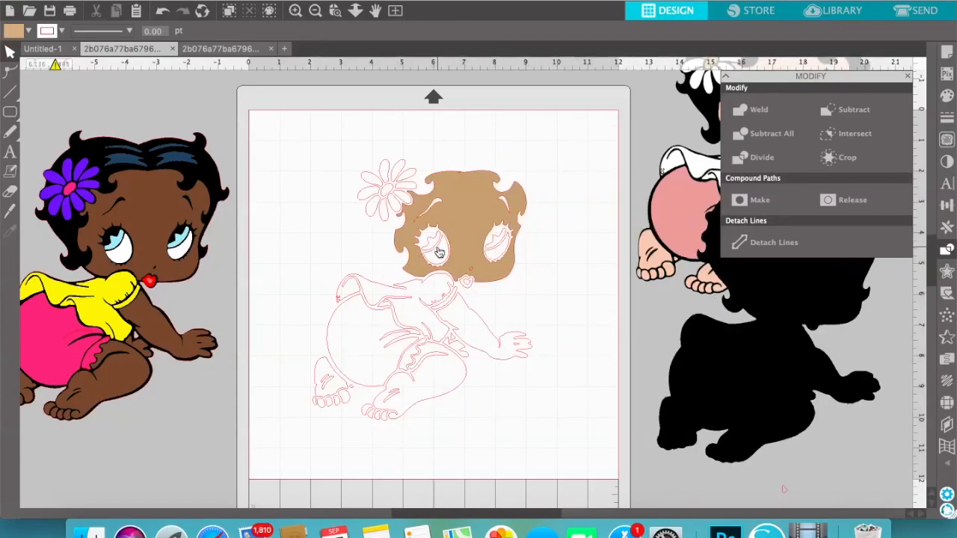
pyautogui.click(440, 253)
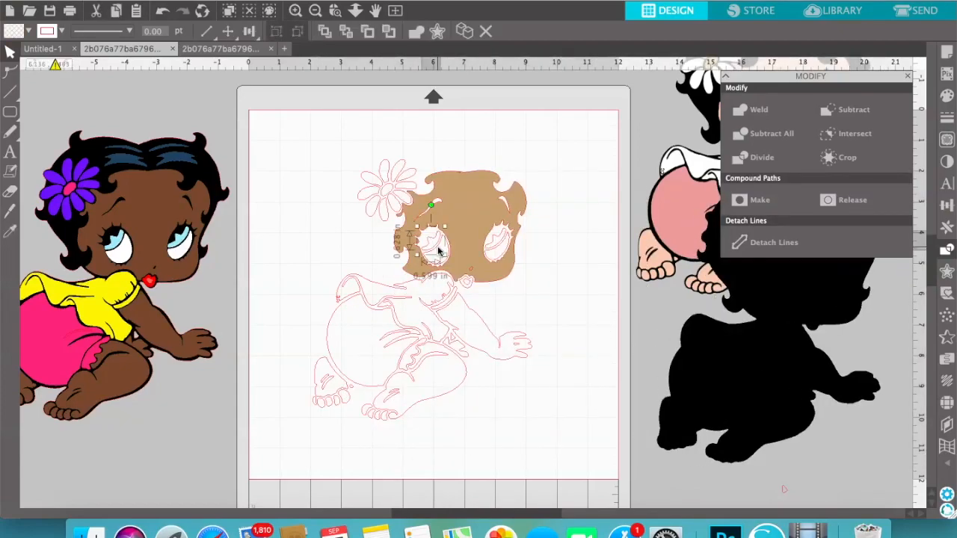
pyautogui.keyDown('shift'); pyautogui.click(502, 238); pyautogui.keyUp('shift')
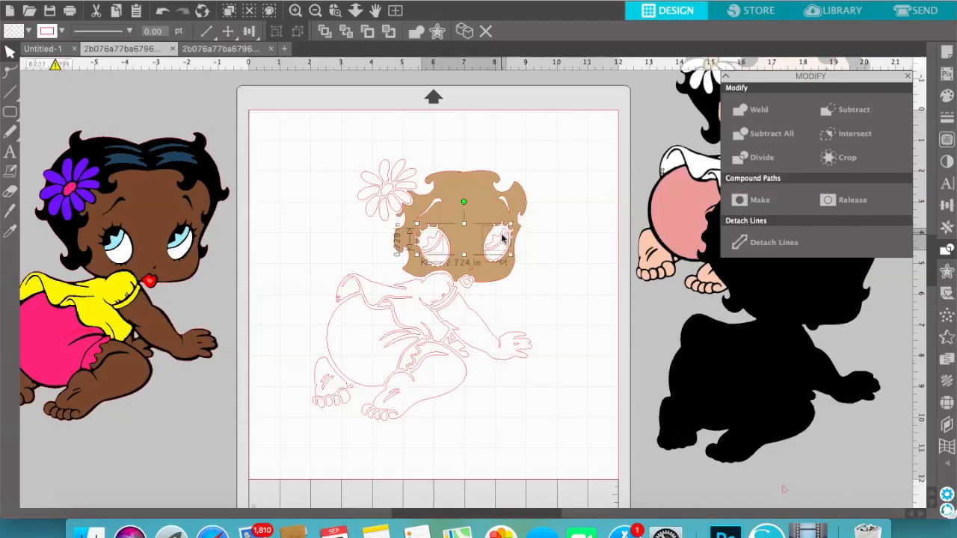
pyautogui.click(906, 77)
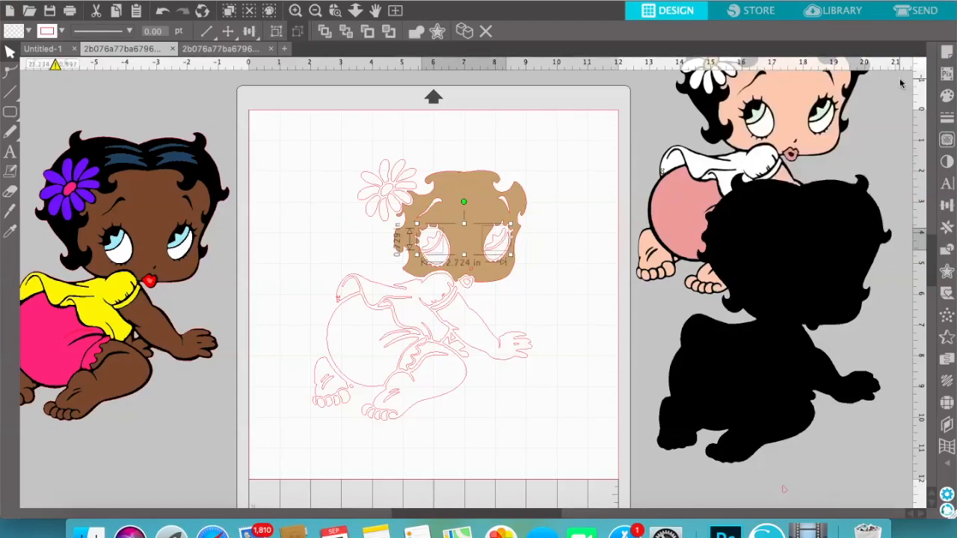
pyautogui.click(947, 96)
pyautogui.click(845, 203)
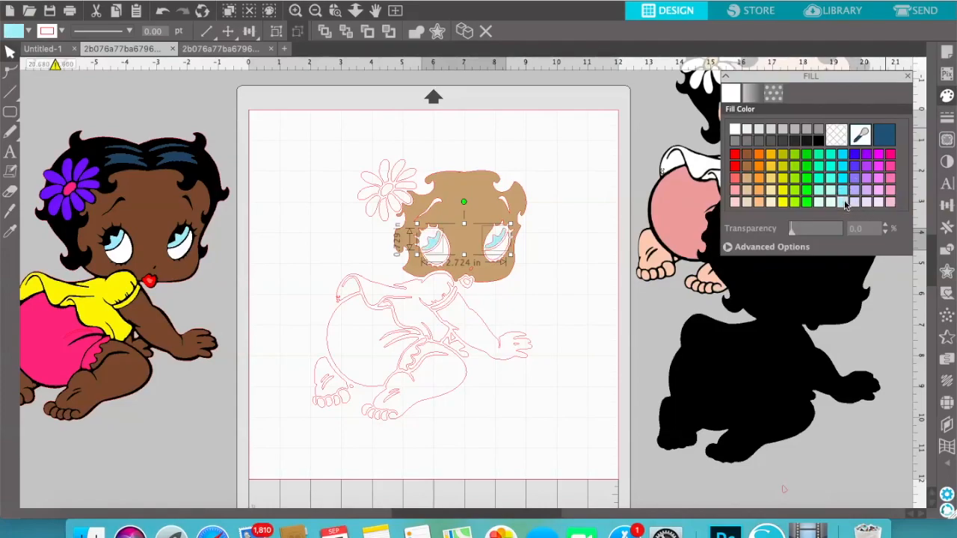
pyautogui.click(841, 155)
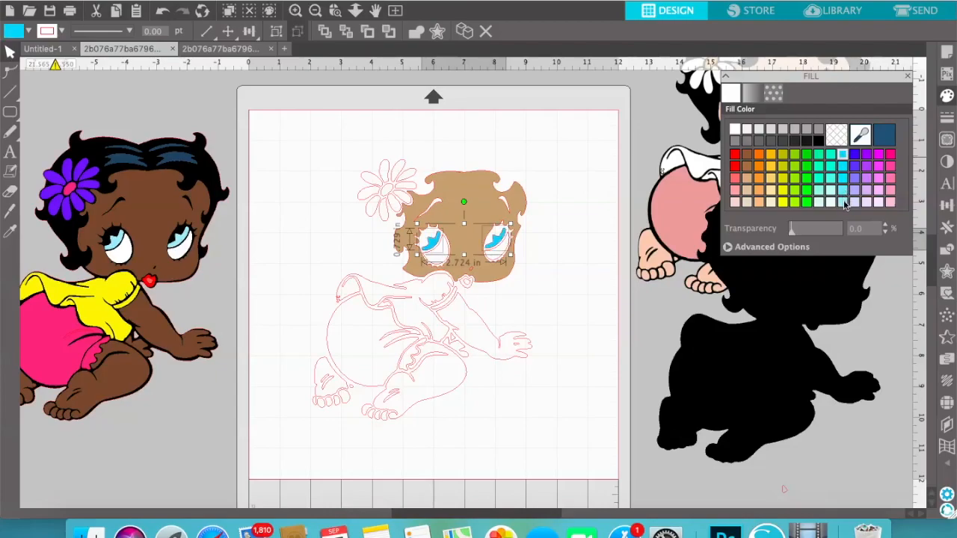
pyautogui.click(846, 203)
# Set the line colour of both light blue irises to transparent
pyautogui.click(946, 118)
pyautogui.click(755, 96)
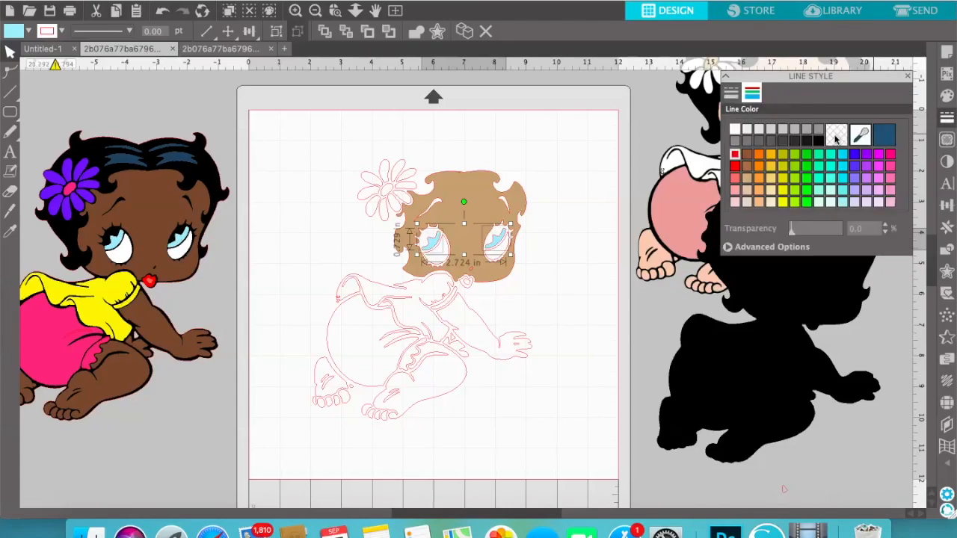
pyautogui.click(644, 315)
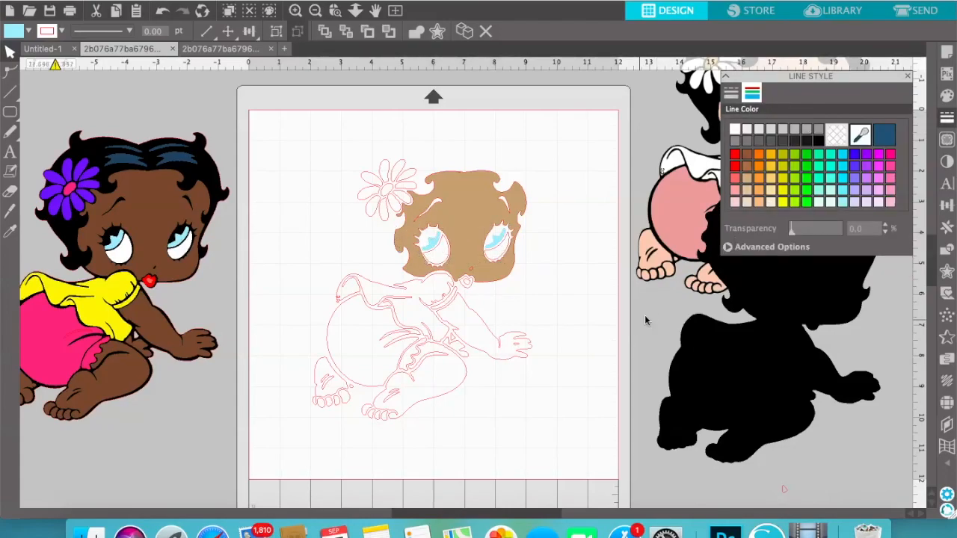
pyautogui.click(433, 252)
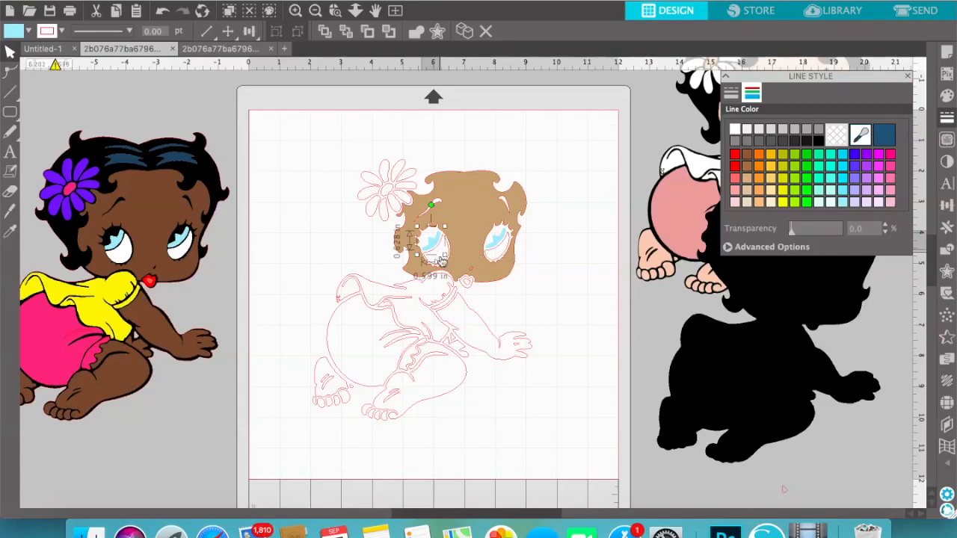
pyautogui.click(647, 301)
# Set a white line colour on the left eyeball piece and the right eye's iris
pyautogui.click(449, 248)
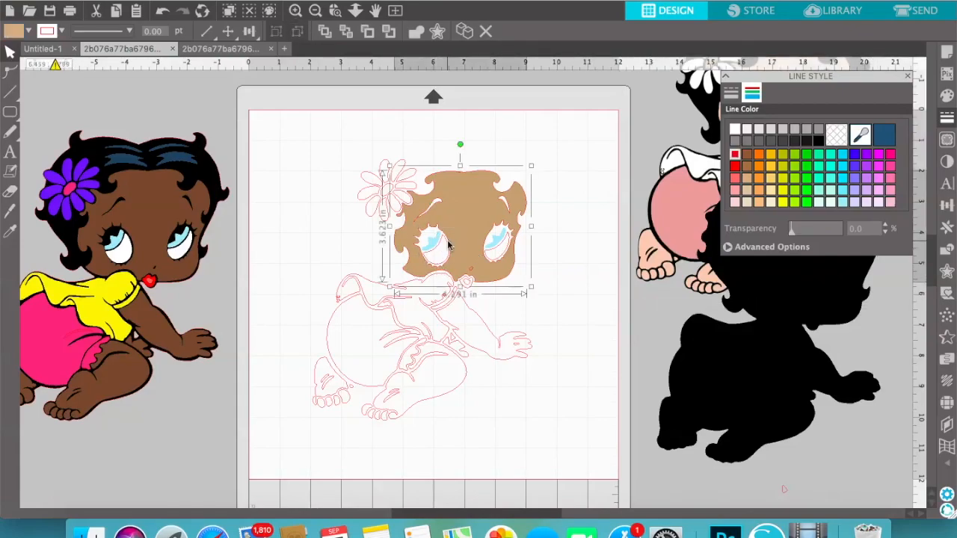
pyautogui.click(448, 247)
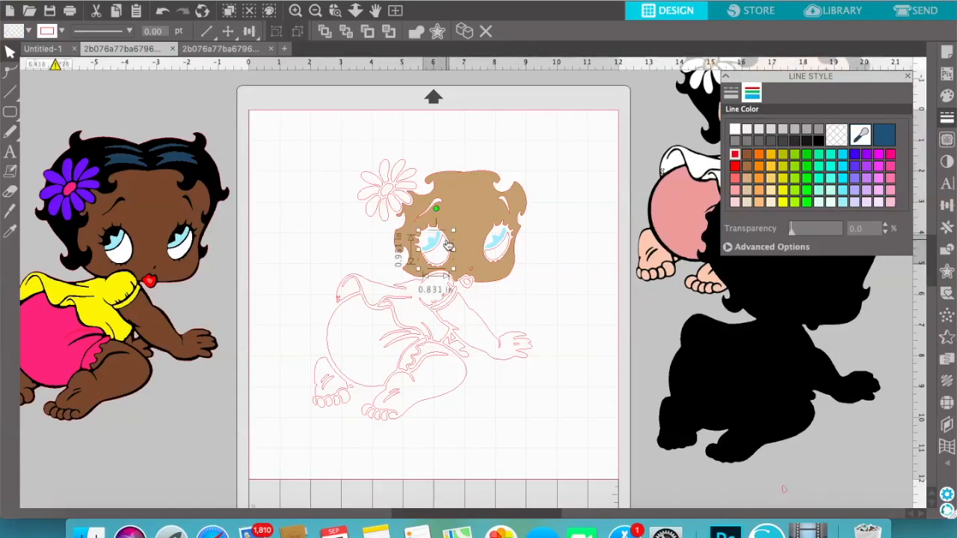
pyautogui.keyDown('shift'); pyautogui.click(499, 249); pyautogui.keyUp('shift')
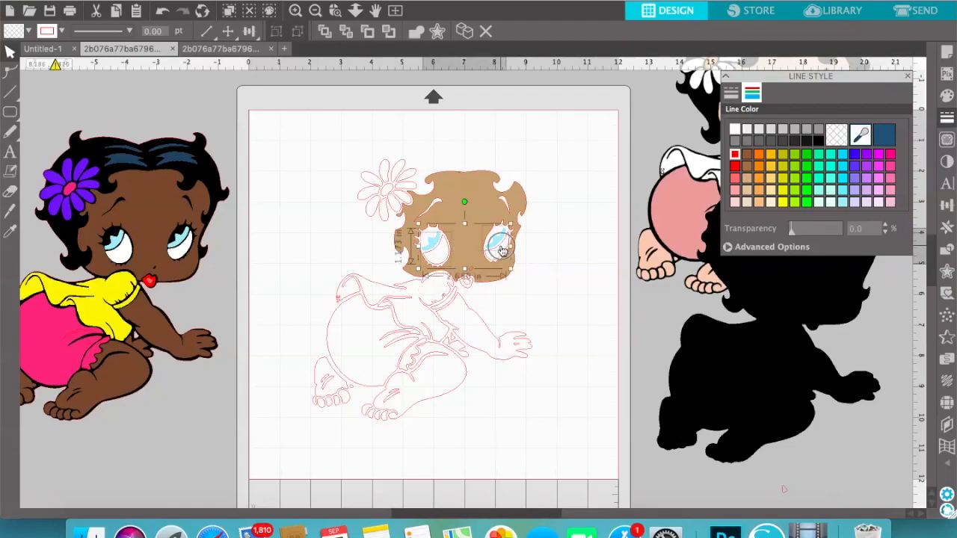
pyautogui.click(735, 130)
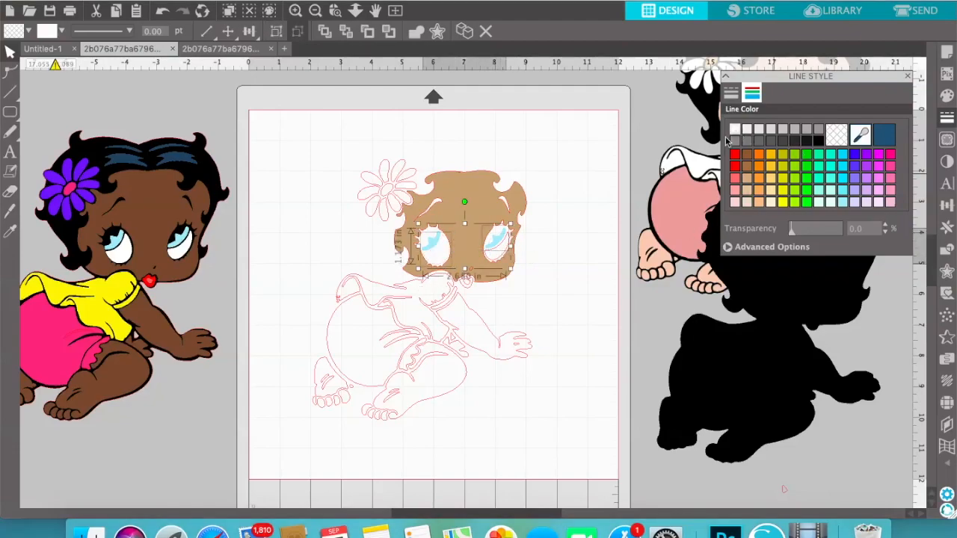
pyautogui.click(570, 256)
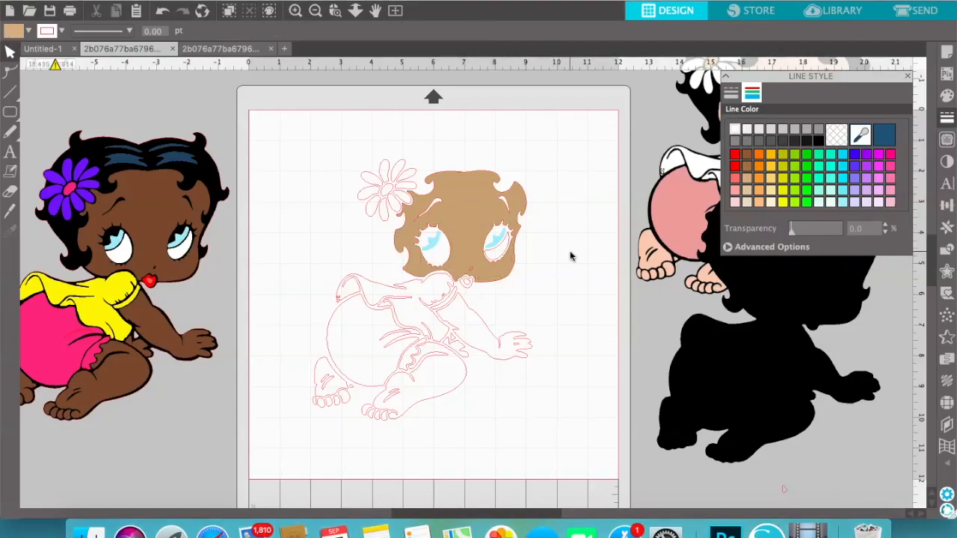
# Fill the left eyeball piece with white
pyautogui.click(500, 251)
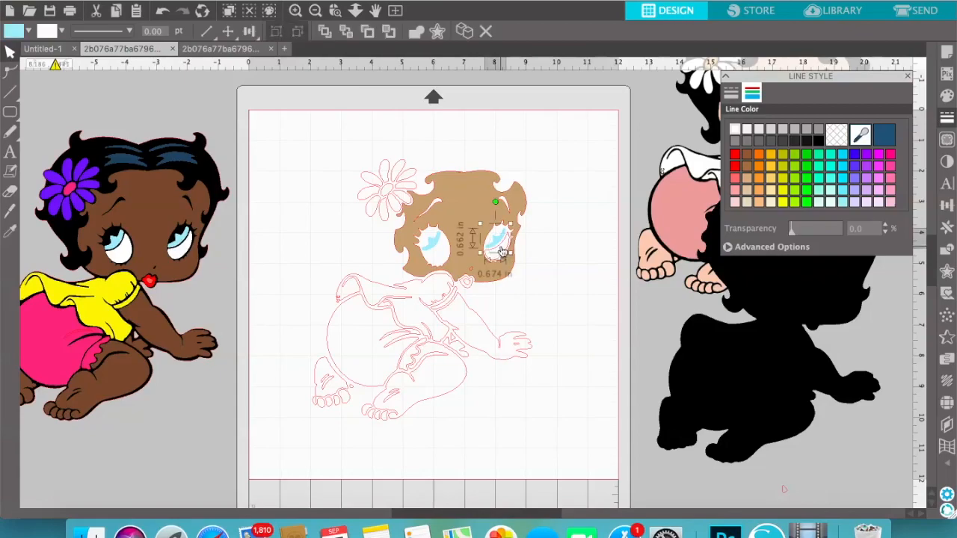
pyautogui.click(441, 258)
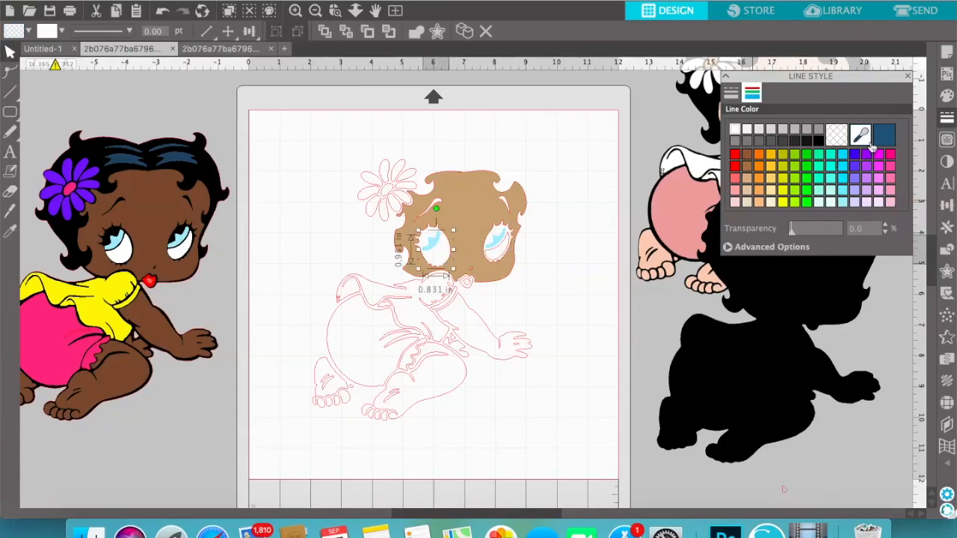
pyautogui.click(947, 96)
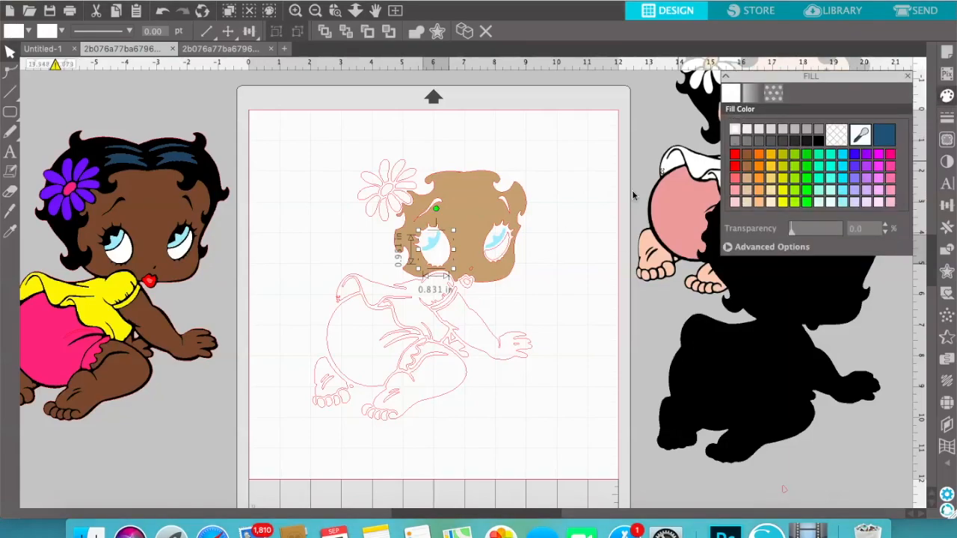
# Fill the right eyeball piece with white and set its line colour to white
pyautogui.click(503, 250)
pyautogui.click(502, 250)
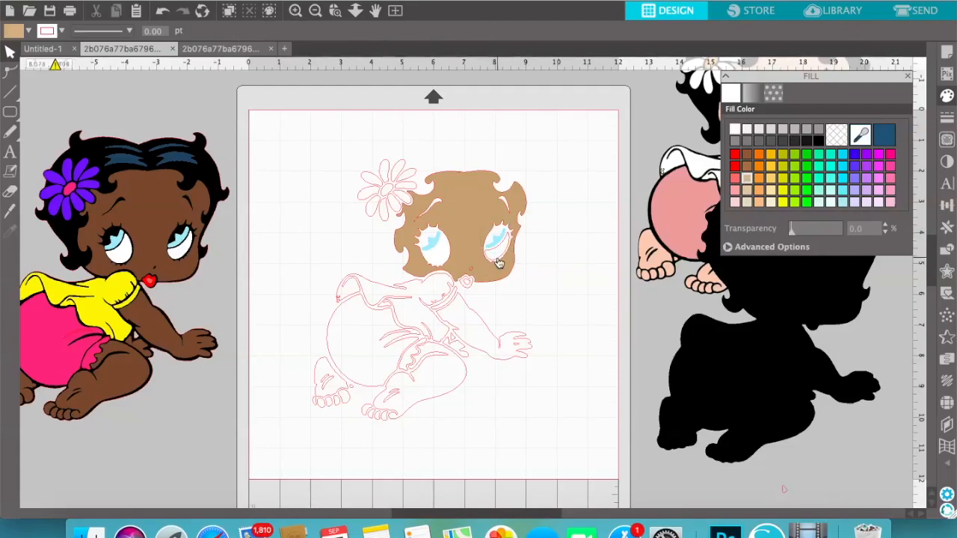
pyautogui.click(499, 260)
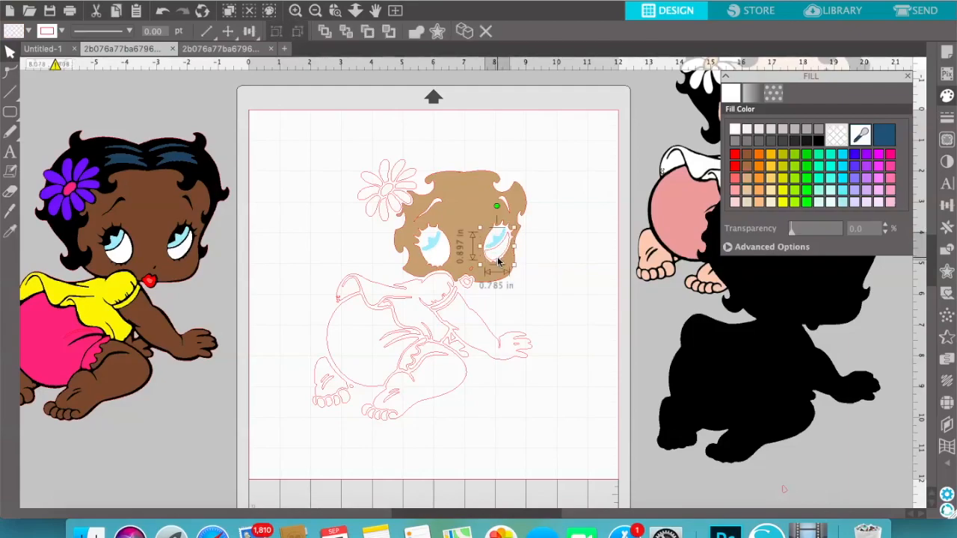
pyautogui.click(736, 131)
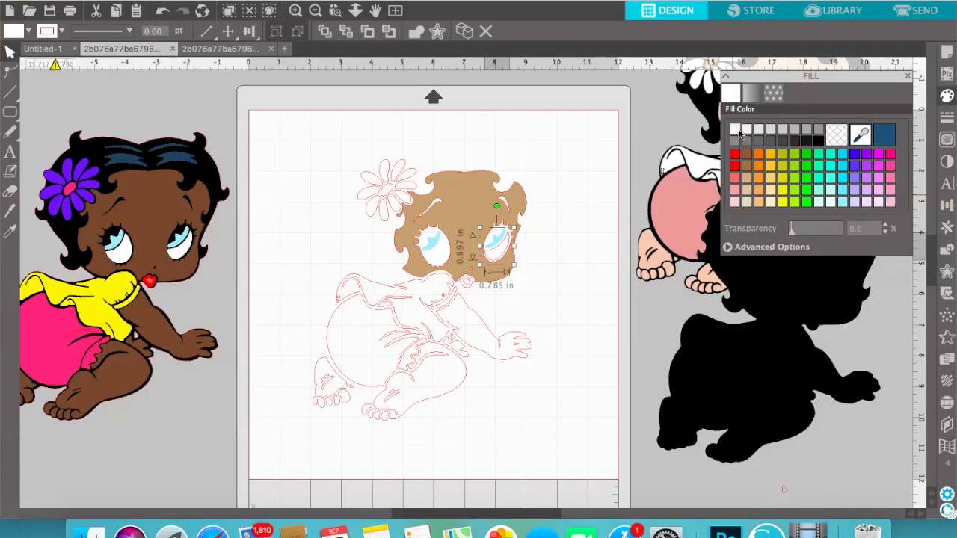
pyautogui.click(947, 119)
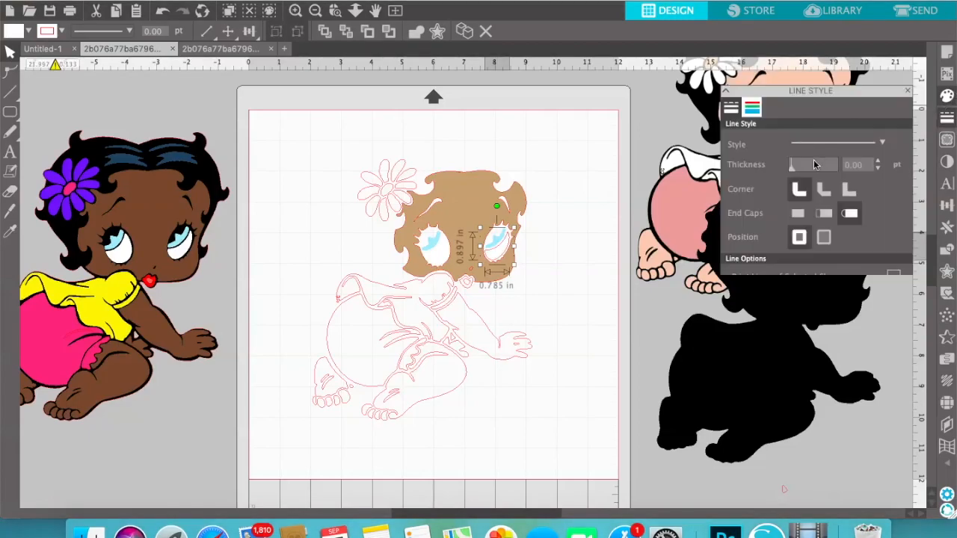
pyautogui.click(752, 92)
pyautogui.click(735, 131)
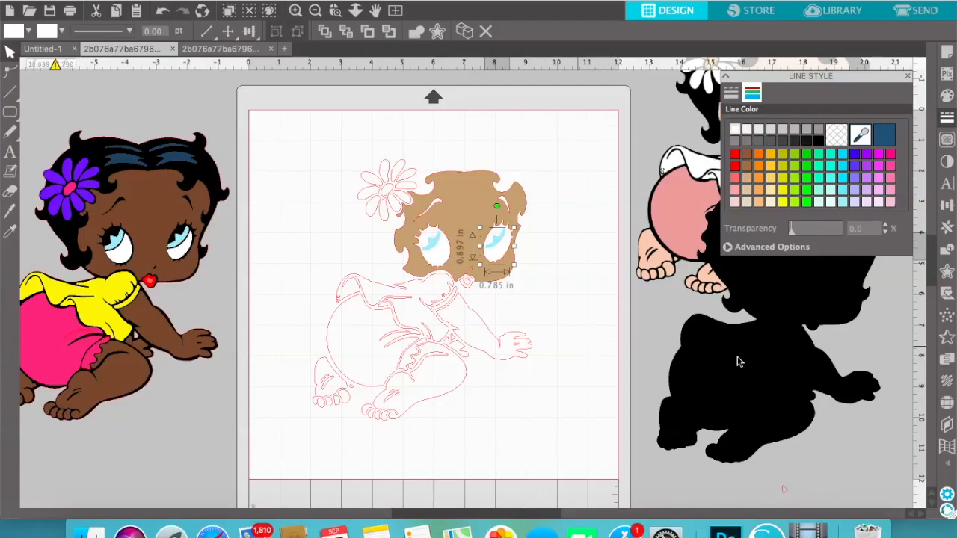
# Place the black silhouette behind the traced pieces to preview the face colours, and move it back off the page
pyautogui.moveTo(761, 386); pyautogui.dragTo(443, 373)
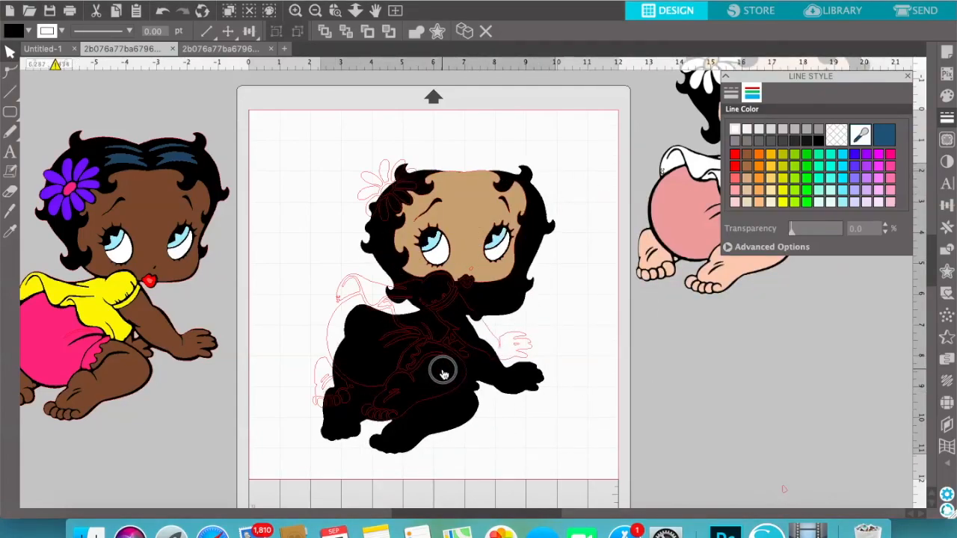
pyautogui.moveTo(443, 374); pyautogui.dragTo(797, 402)
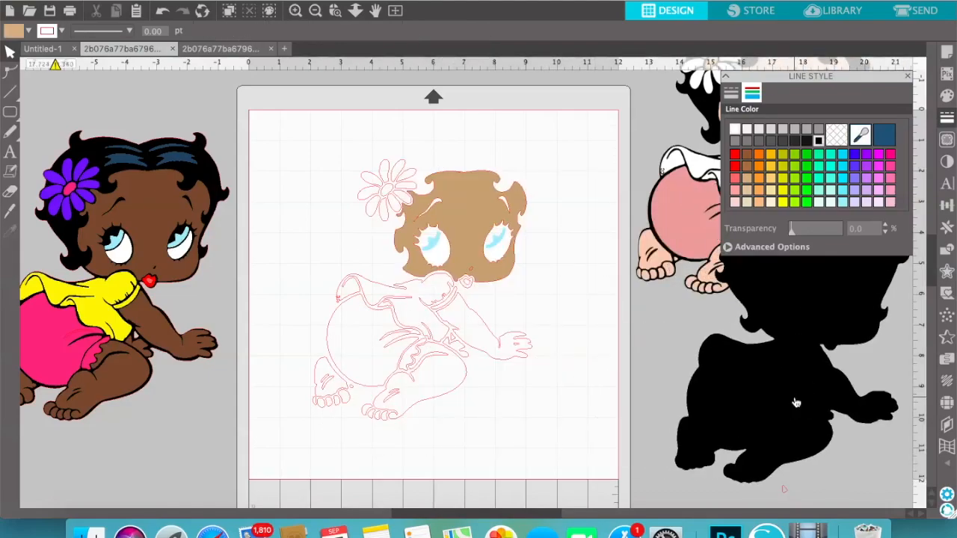
# Subtract the small nose shape from the tan face and move the black silhouette slightly farther from the page
pyautogui.click(480, 269)
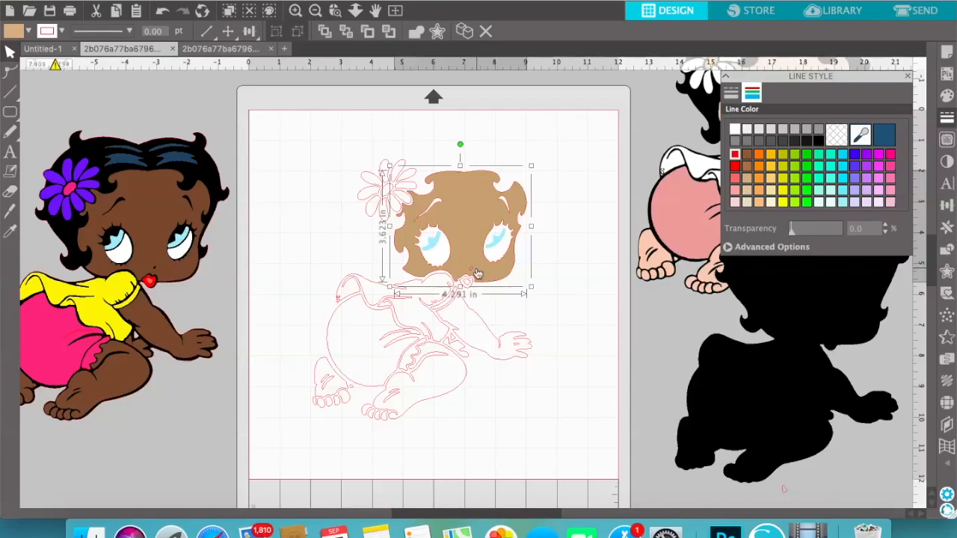
pyautogui.click(471, 274)
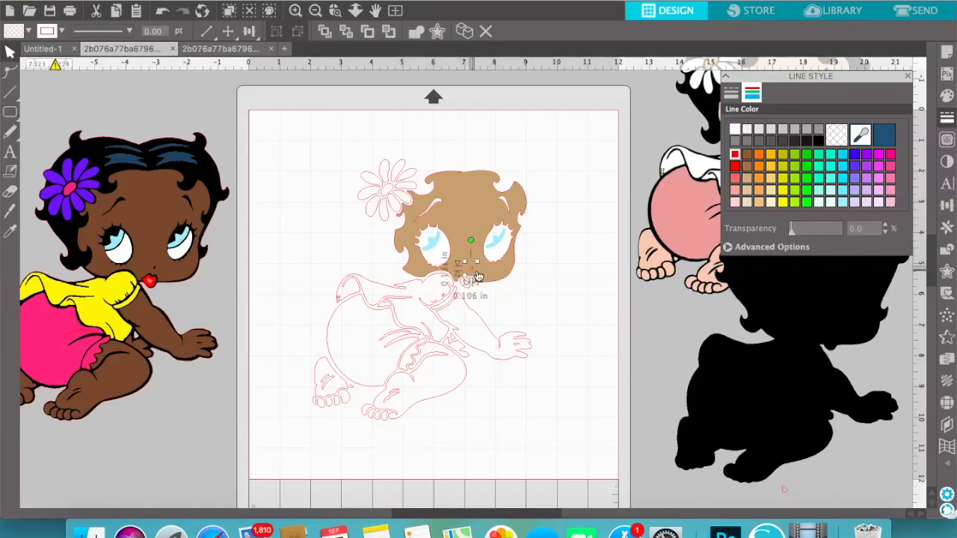
pyautogui.click(463, 204)
pyautogui.click(947, 251)
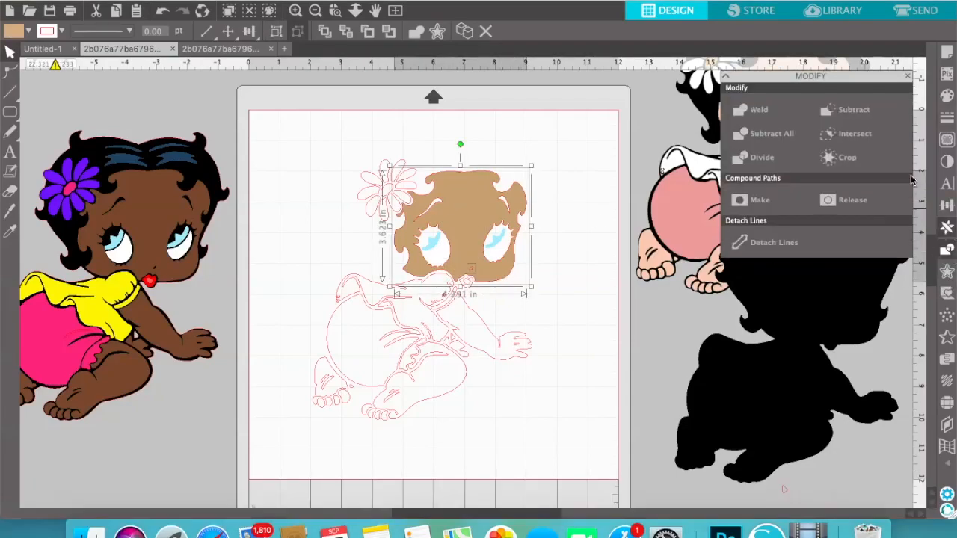
pyautogui.click(870, 112)
pyautogui.moveTo(748, 385); pyautogui.dragTo(828, 363)
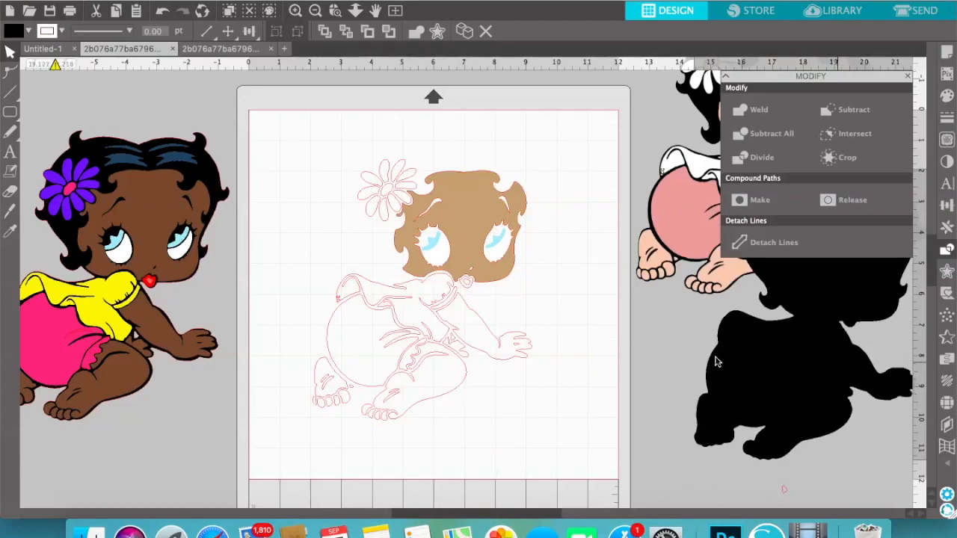
pyautogui.click(373, 148)
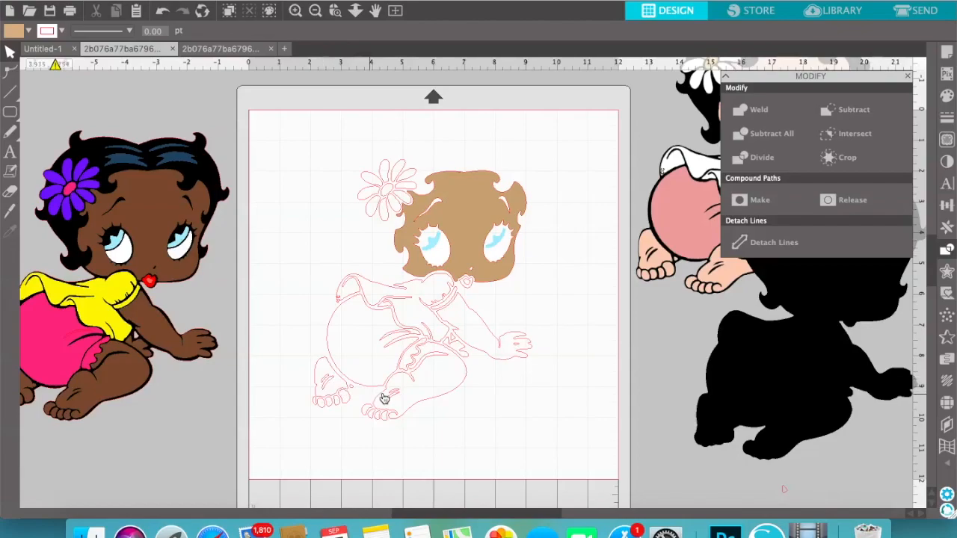
# Fill the arm, rear foot, front leg, round bottom and small second-hand piece with the face's tan colour
pyautogui.click(490, 334)
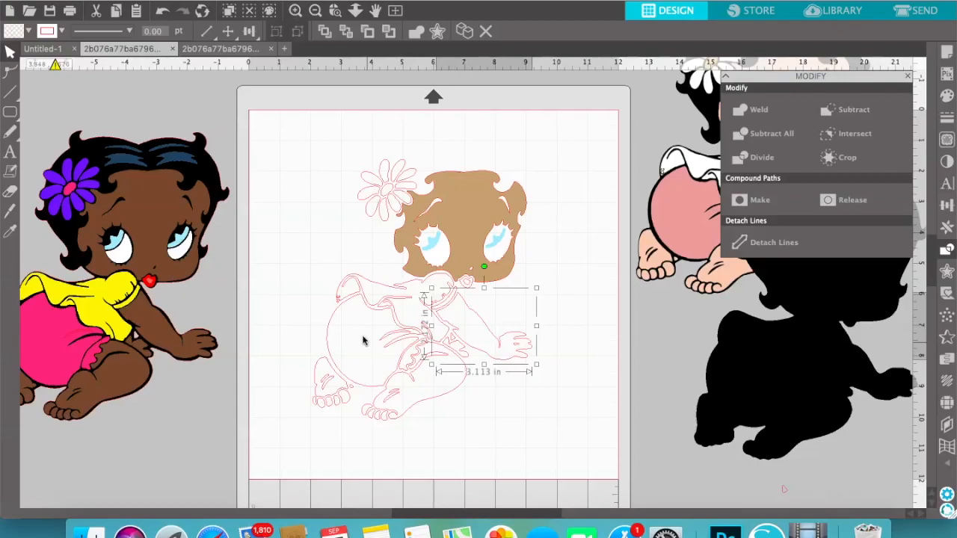
pyautogui.keyDown('shift'); pyautogui.click(330, 372); pyautogui.keyUp('shift')
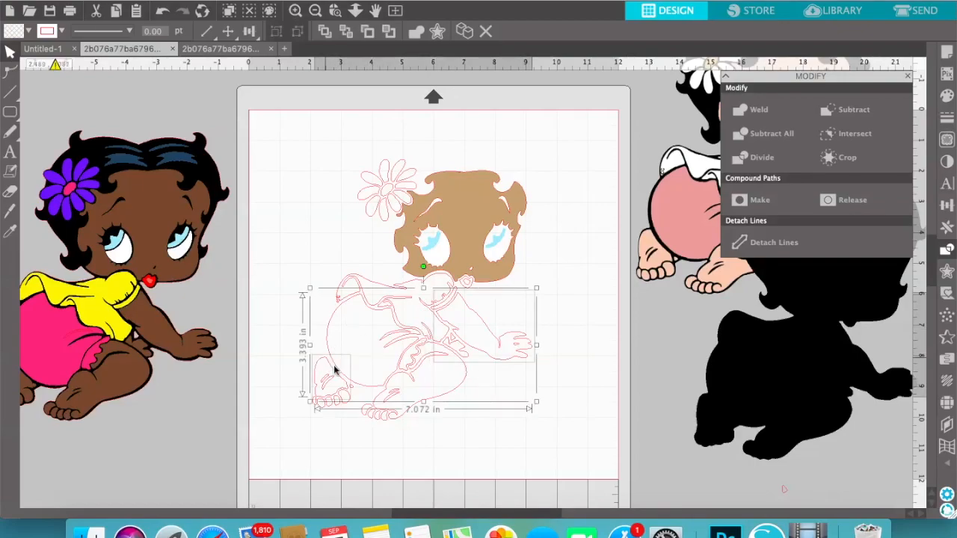
pyautogui.keyDown('shift'); pyautogui.click(453, 395); pyautogui.keyUp('shift')
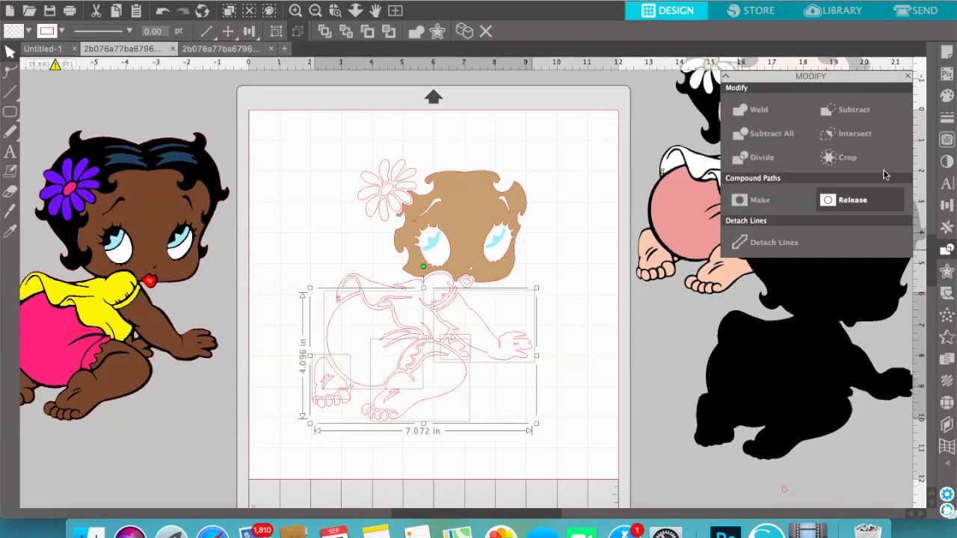
pyautogui.click(908, 76)
pyautogui.click(947, 94)
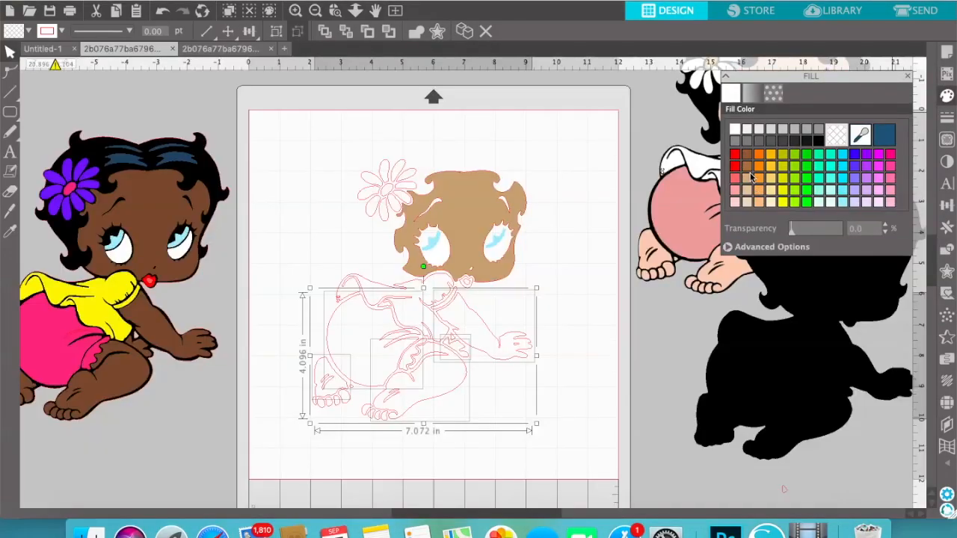
pyautogui.click(747, 179)
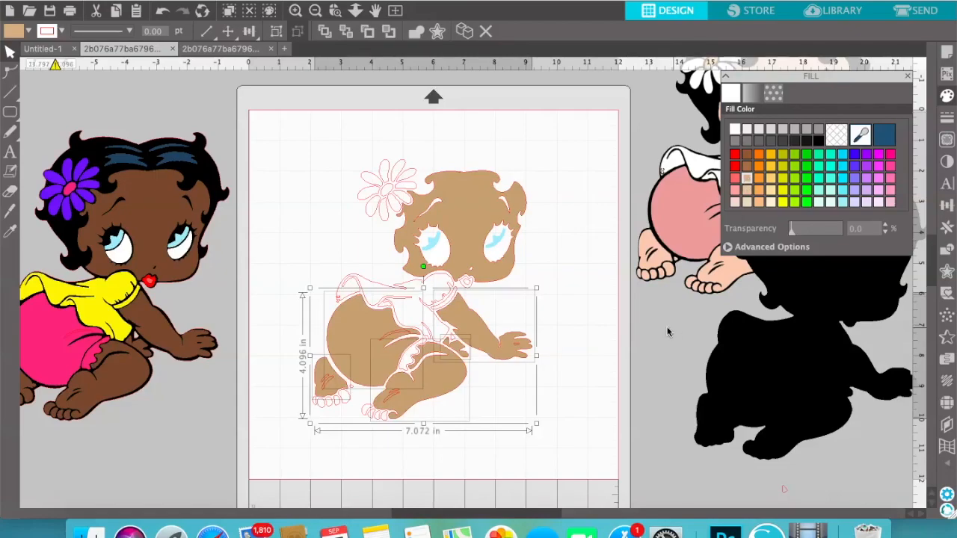
pyautogui.click(628, 404)
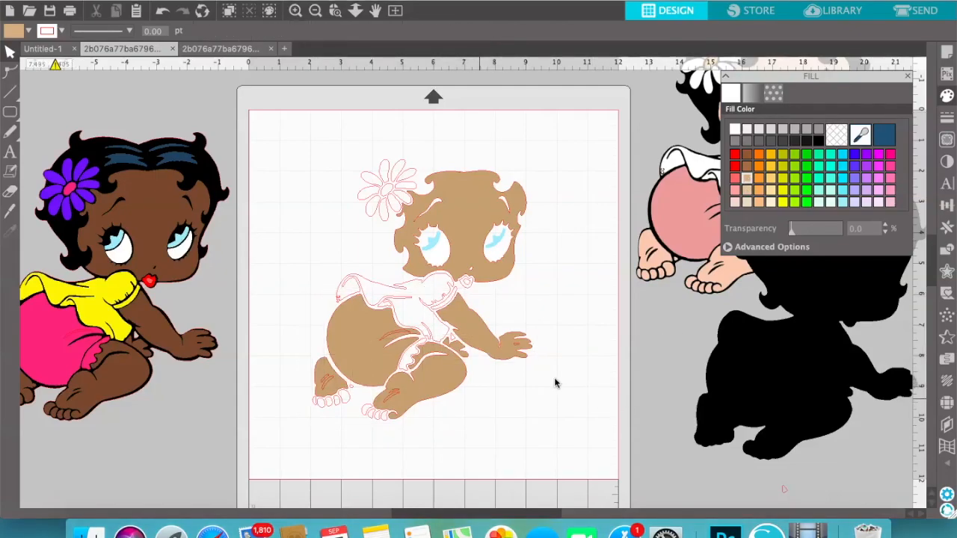
# Fill the rear foot's toes and the small piece beside them with tan
pyautogui.click(340, 396)
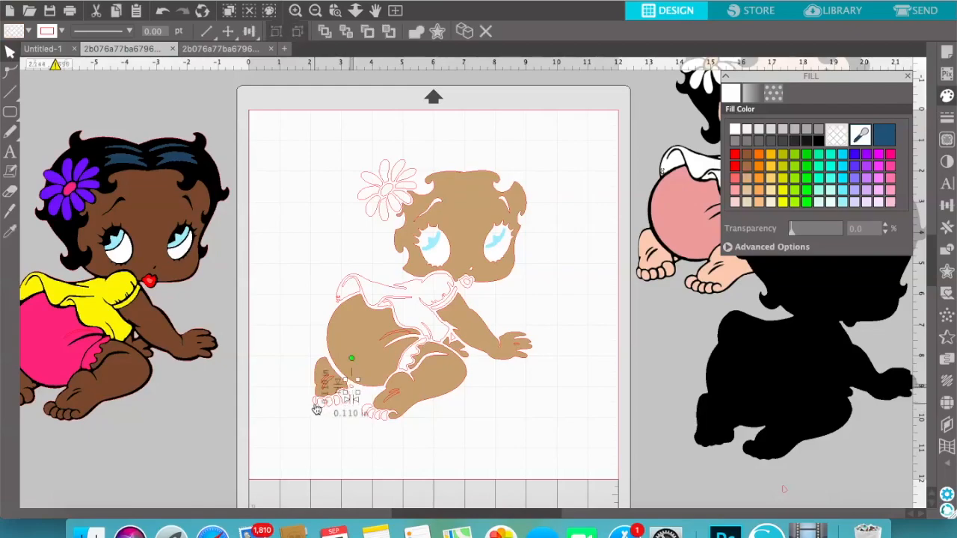
pyautogui.keyDown('shift'); pyautogui.click(321, 408); pyautogui.keyUp('shift')
pyautogui.keyDown('shift'); pyautogui.click(331, 407); pyautogui.keyUp('shift')
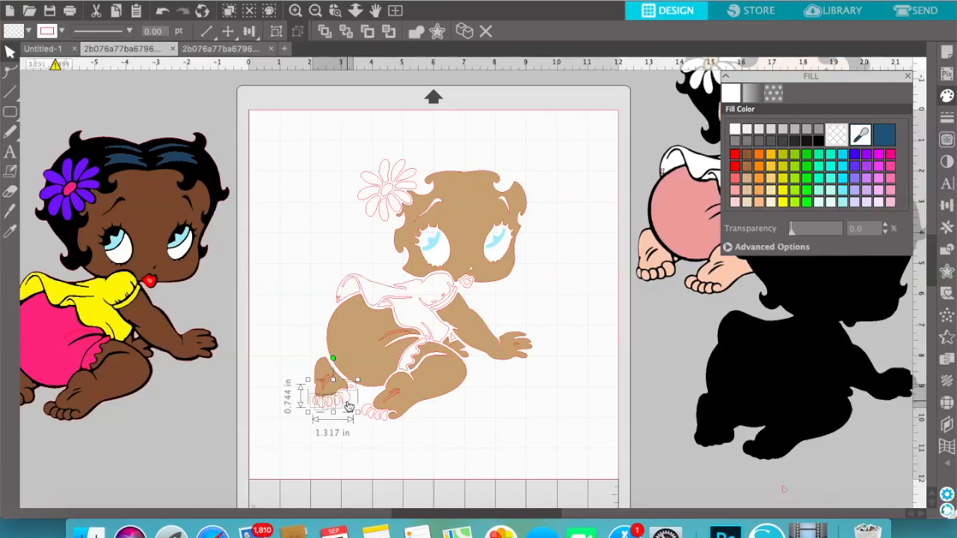
pyautogui.click(747, 166)
pyautogui.click(747, 178)
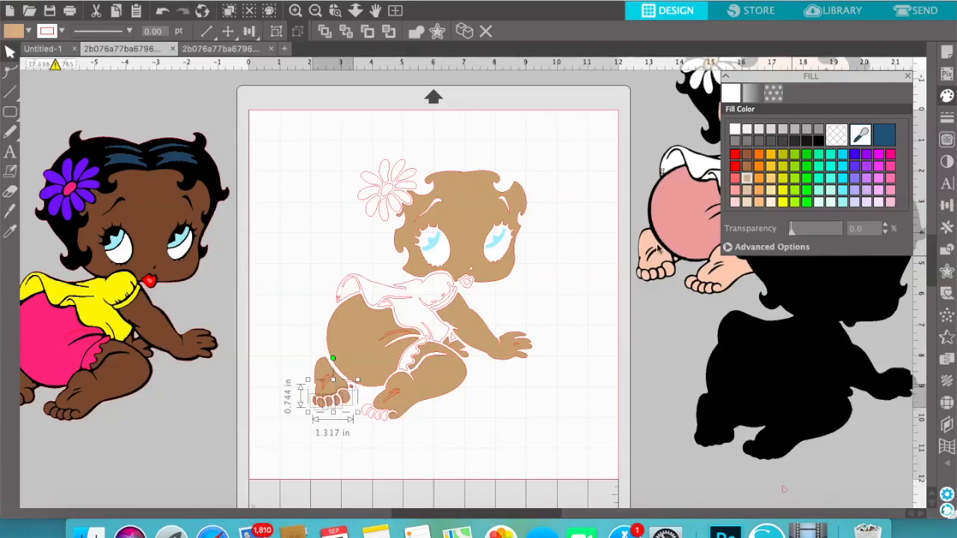
pyautogui.click(449, 427)
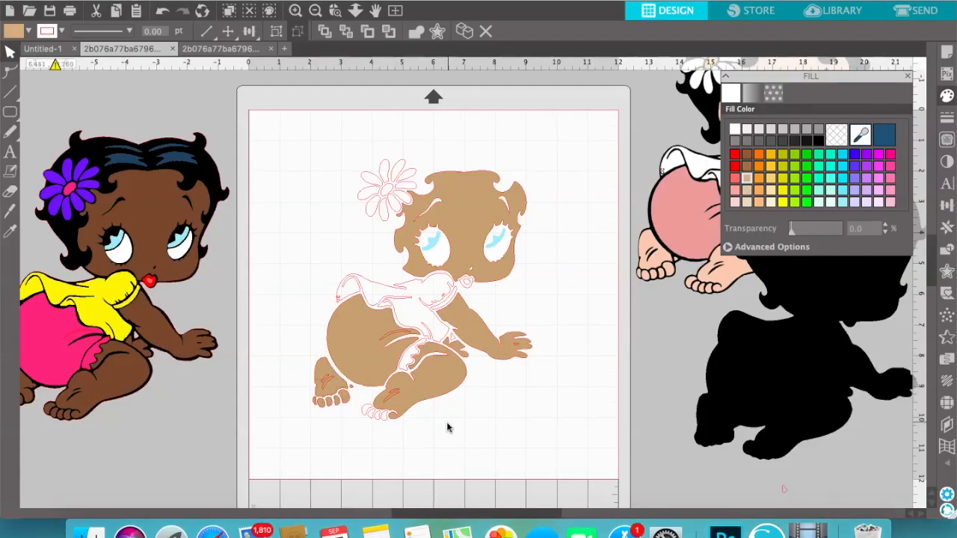
# Fill all the front foot's toes with the same tan colour
pyautogui.click(366, 419)
pyautogui.keyDown('shift'); pyautogui.click(372, 423); pyautogui.keyUp('shift')
pyautogui.keyDown('shift'); pyautogui.click(379, 422); pyautogui.keyUp('shift')
pyautogui.keyDown('shift'); pyautogui.click(385, 423); pyautogui.keyUp('shift')
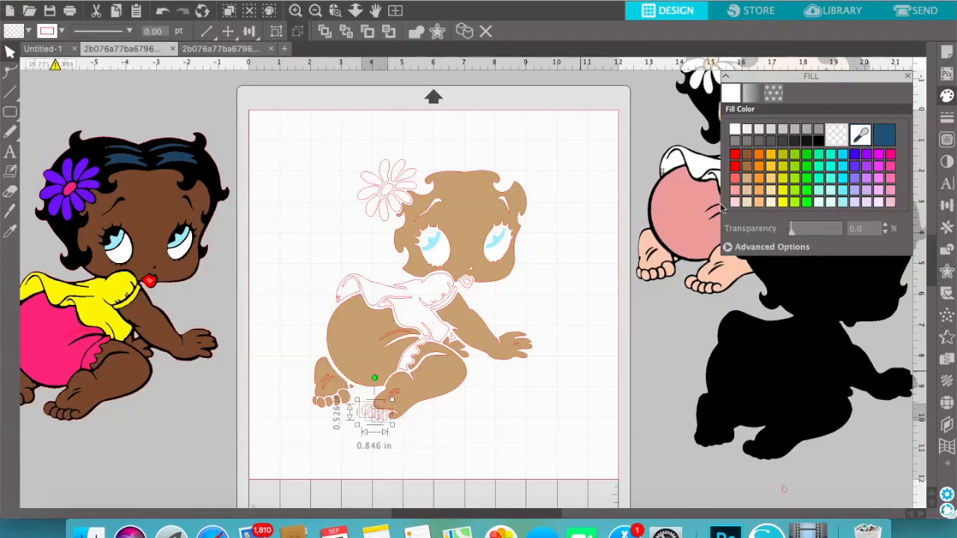
pyautogui.click(747, 177)
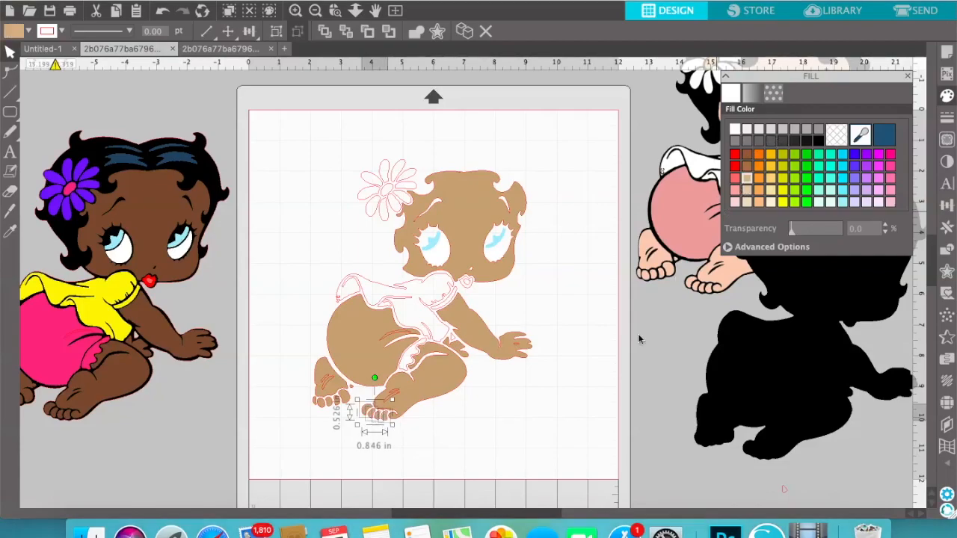
pyautogui.click(598, 395)
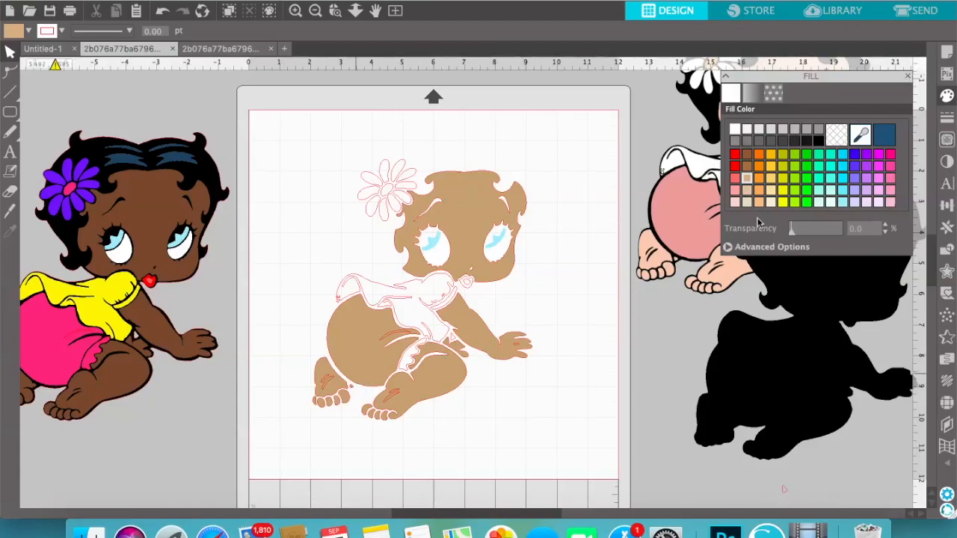
pyautogui.click(910, 77)
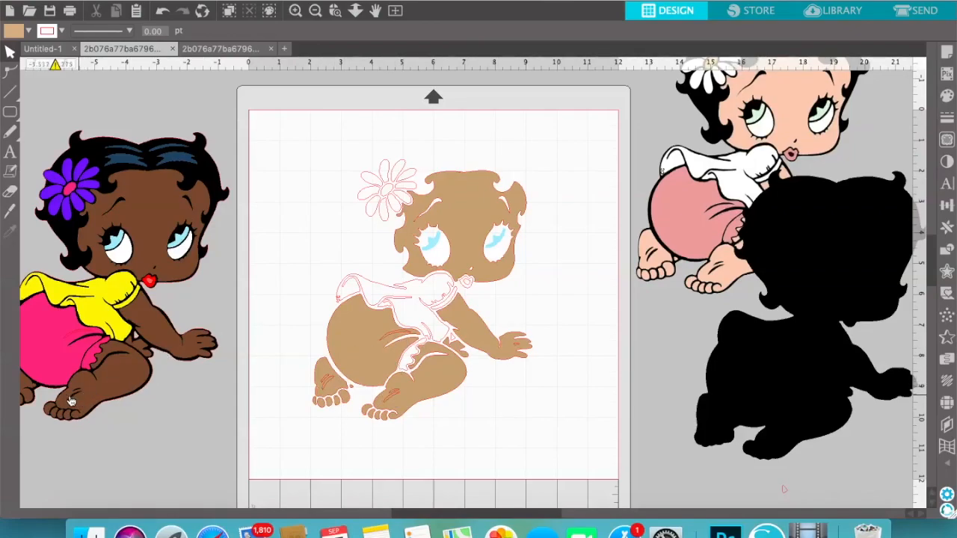
pyautogui.click(97, 338)
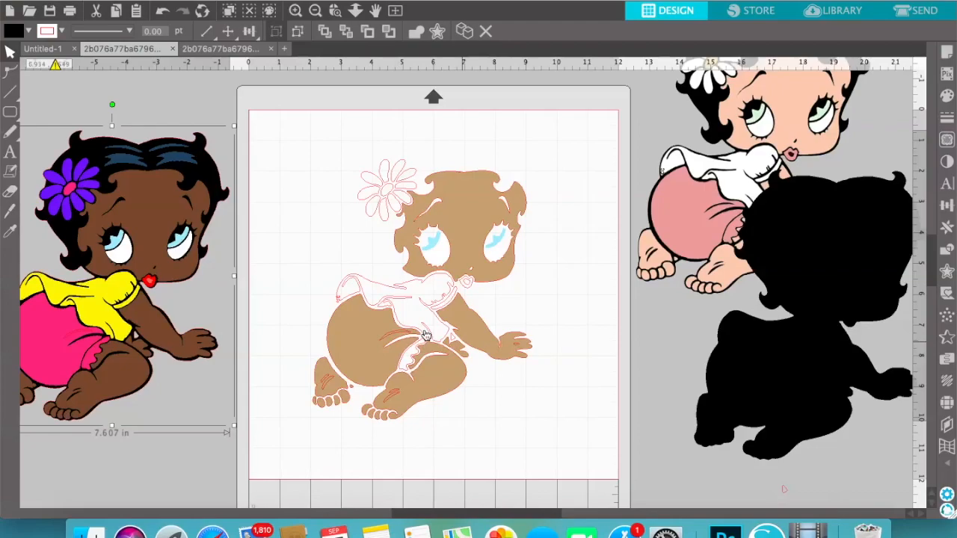
pyautogui.click(670, 356)
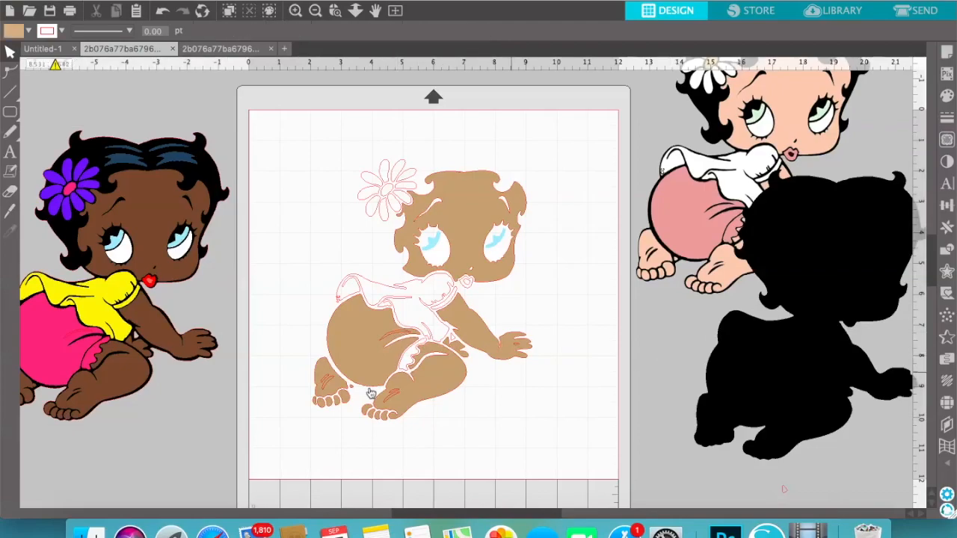
# Subtract the crease shape from the tan rear foot
pyautogui.click(329, 385)
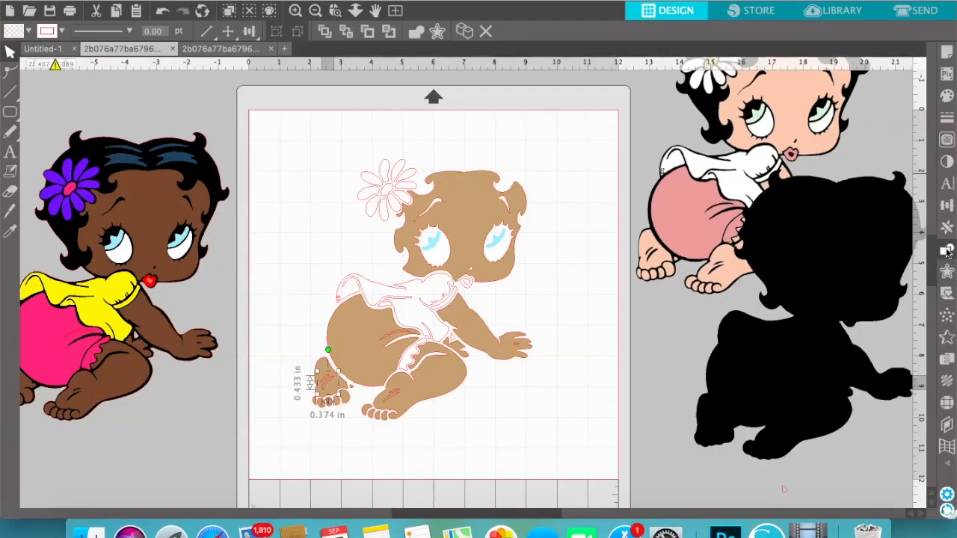
pyautogui.click(946, 250)
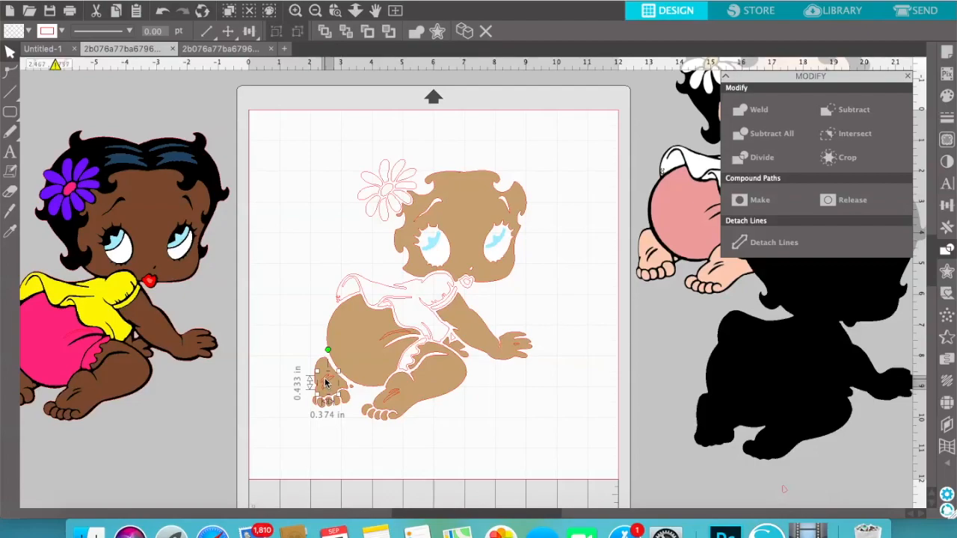
pyautogui.moveTo(327, 384); pyautogui.dragTo(324, 366)
pyautogui.click(325, 365)
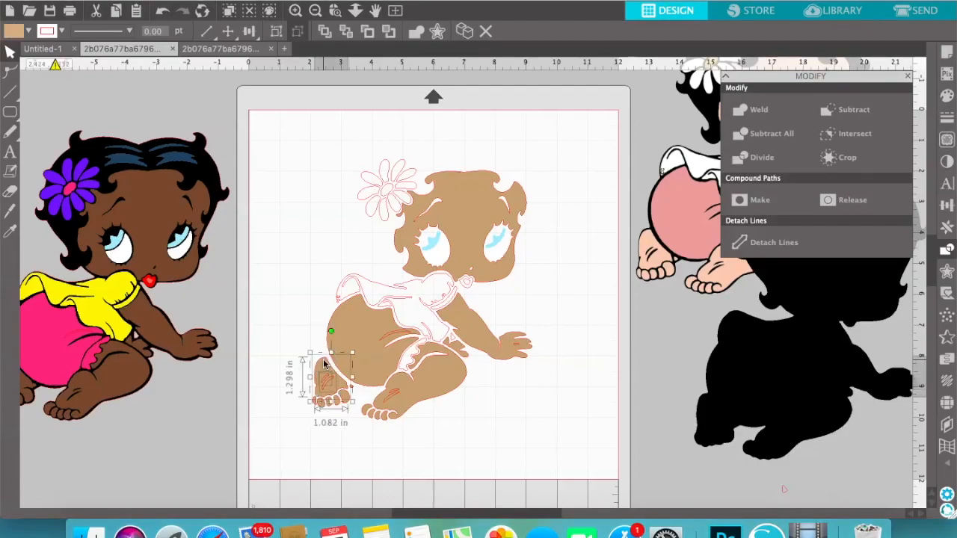
pyautogui.click(870, 109)
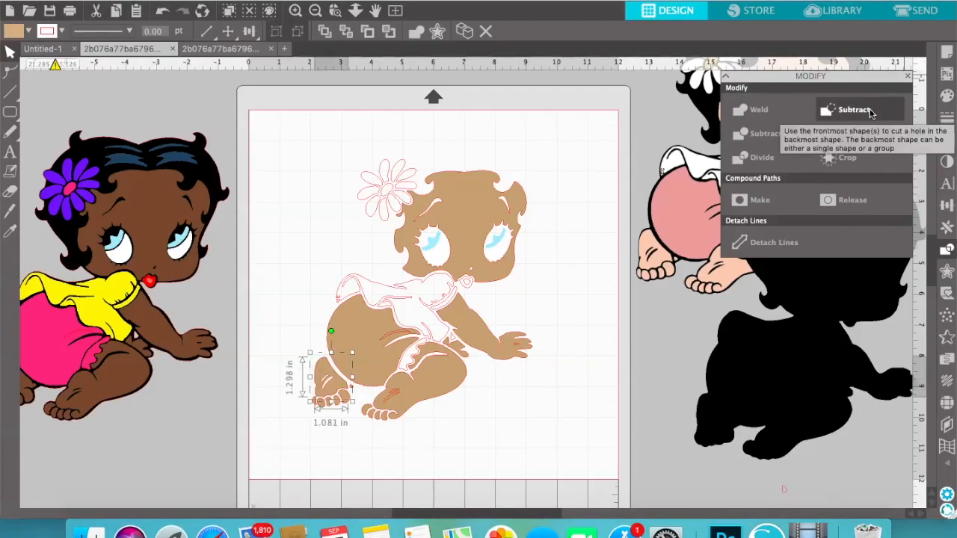
pyautogui.click(525, 409)
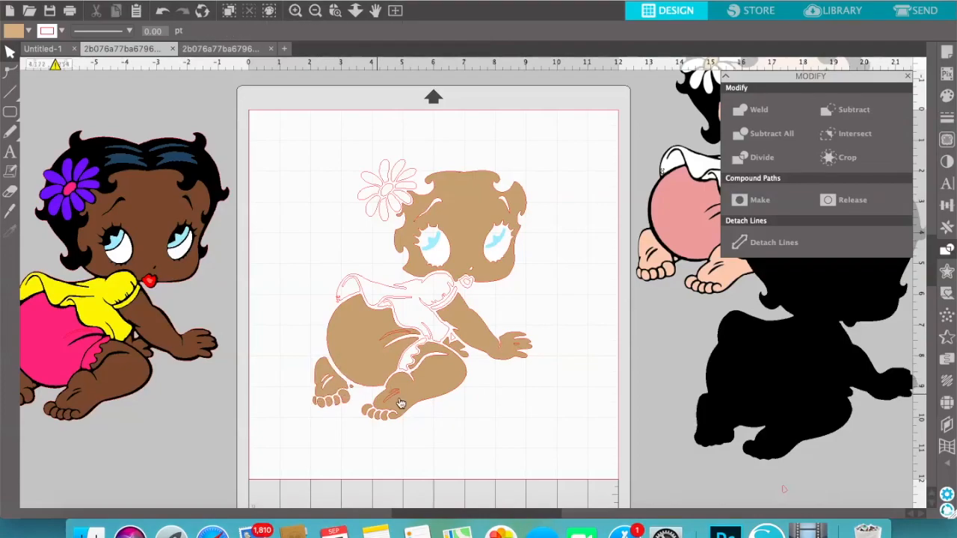
# Subtract the crease shape from the foot of the tan front leg
pyautogui.click(396, 401)
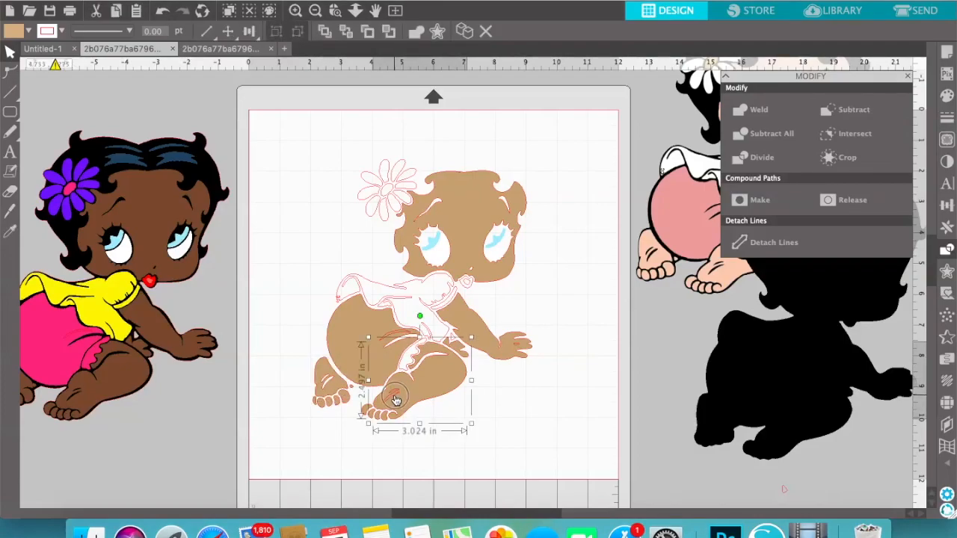
pyautogui.click(394, 396)
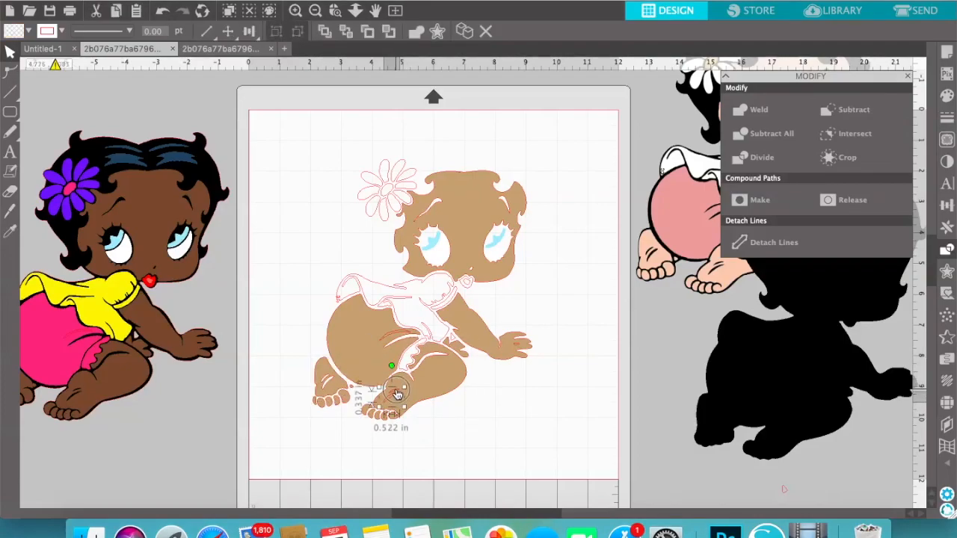
pyautogui.keyDown('shift'); pyautogui.click(441, 388); pyautogui.keyUp('shift')
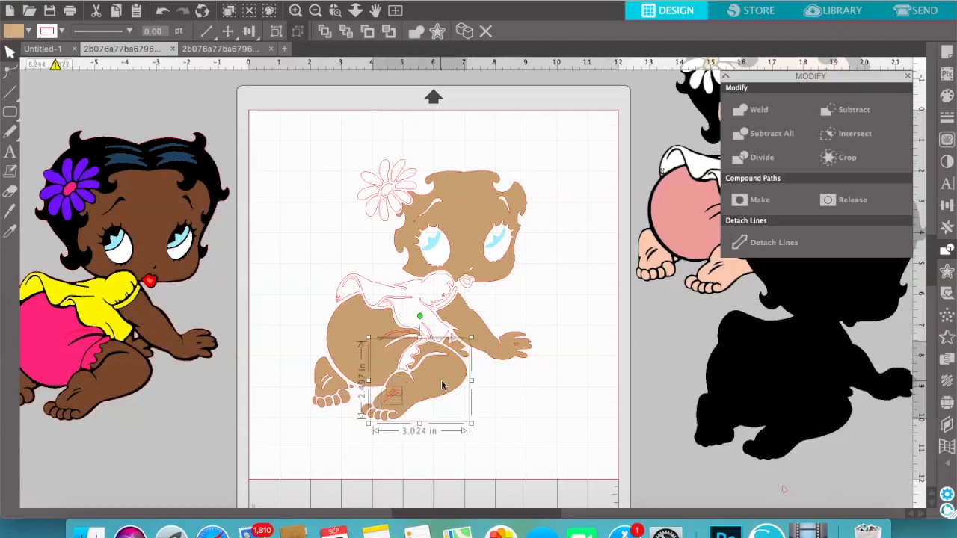
pyautogui.click(884, 124)
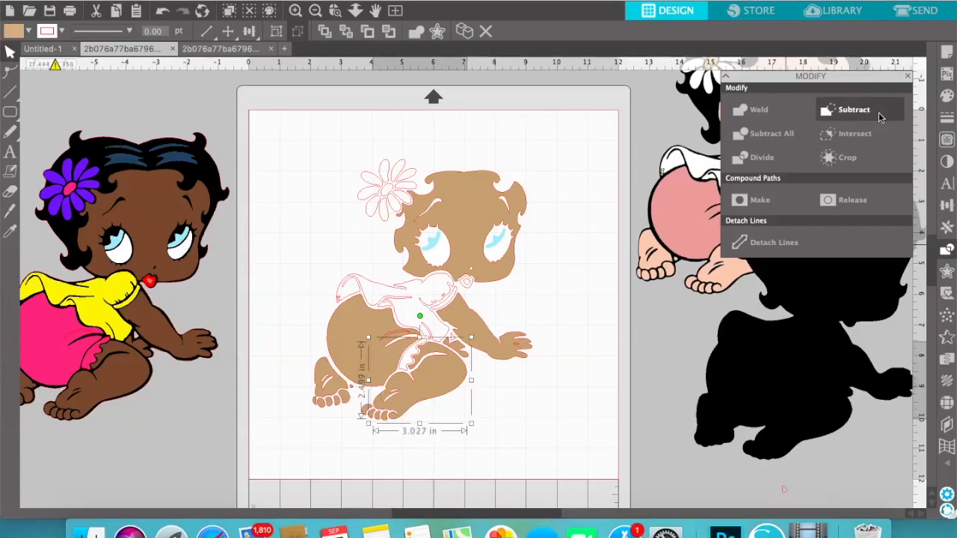
# Subtract the small finger crease from the hand of the tan arm
pyautogui.click(519, 348)
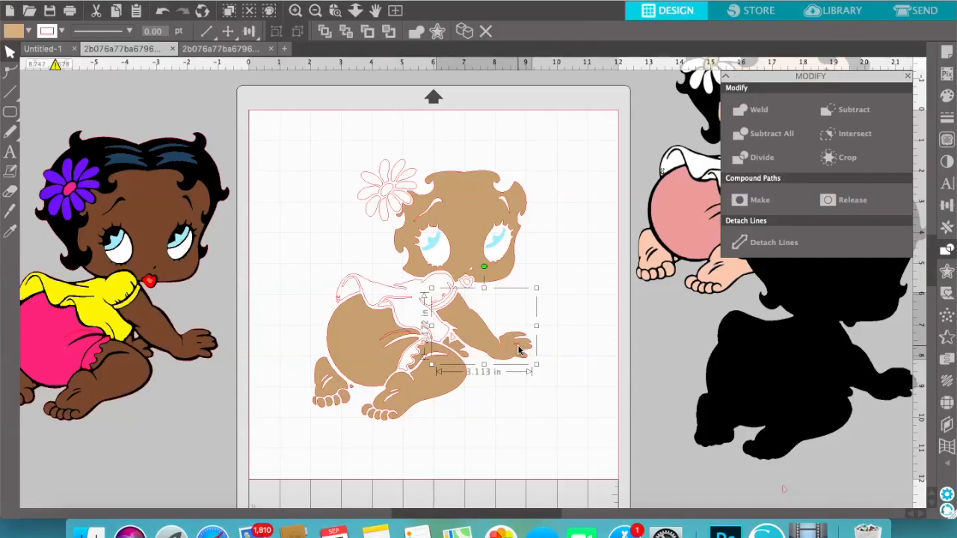
pyautogui.keyDown('shift'); pyautogui.click(519, 350); pyautogui.keyUp('shift')
pyautogui.click(518, 347)
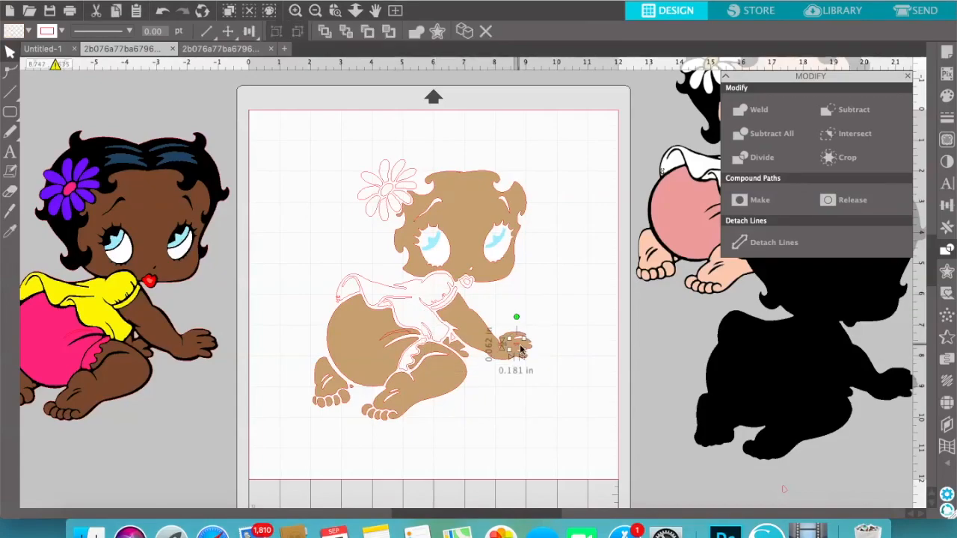
pyautogui.keyDown('shift'); pyautogui.click(481, 332); pyautogui.keyUp('shift')
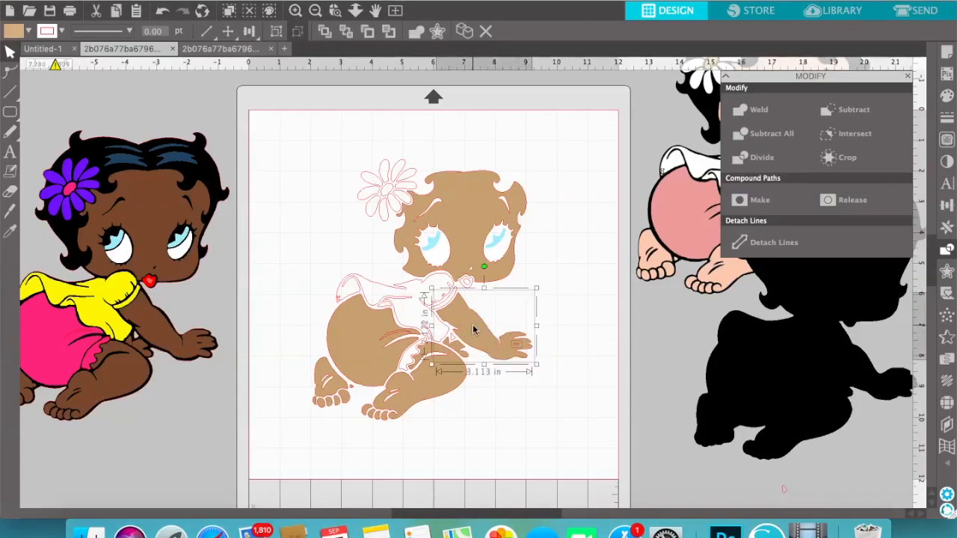
pyautogui.click(865, 113)
pyautogui.click(570, 431)
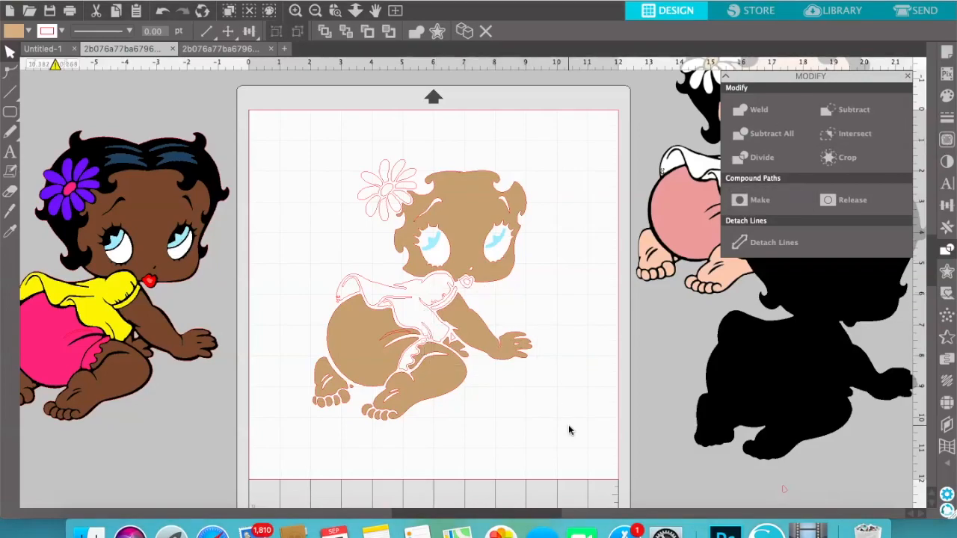
# Subtract the crease shape from the tan round bottom
pyautogui.click(397, 338)
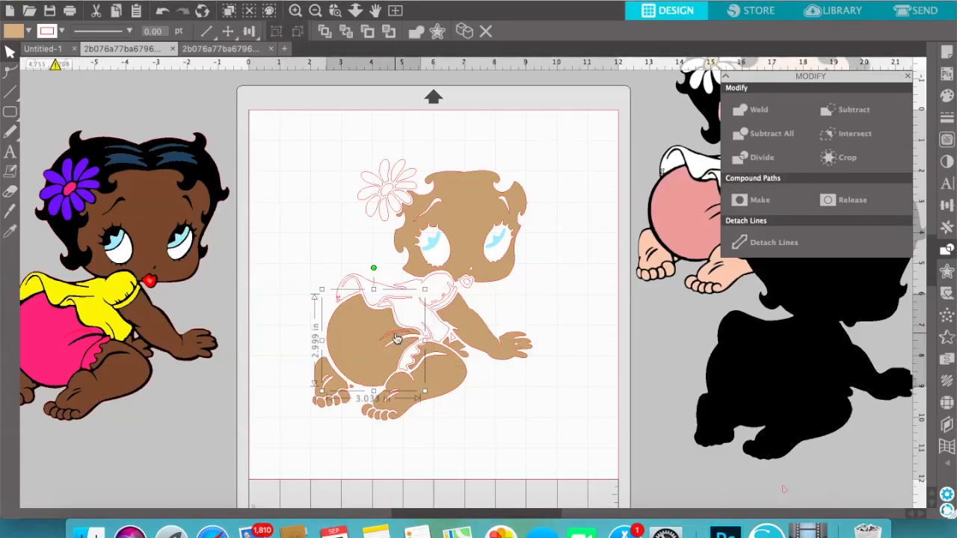
pyautogui.click(396, 339)
pyautogui.click(394, 337)
pyautogui.keyDown('shift'); pyautogui.click(352, 335); pyautogui.keyUp('shift')
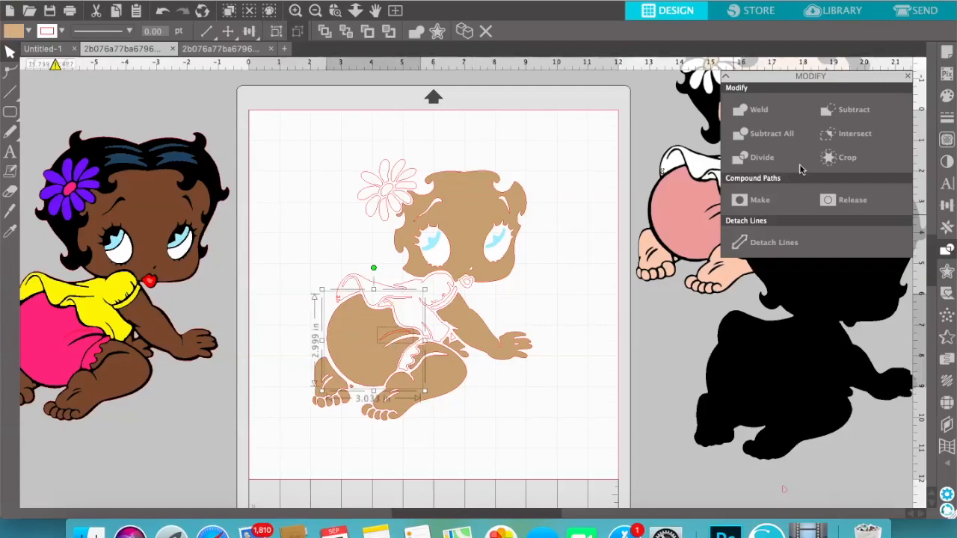
pyautogui.click(852, 109)
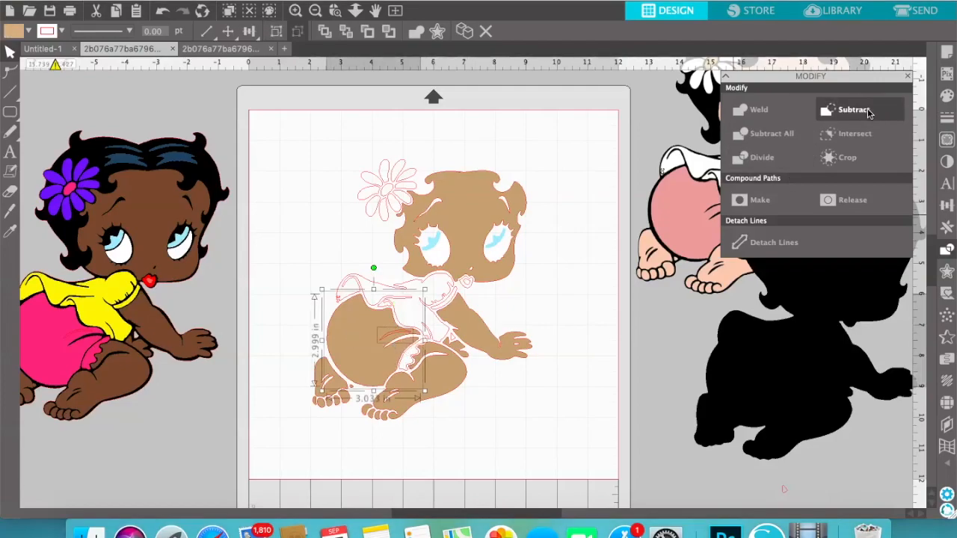
# Remove the small stray shape where the blouse meets the arm and close the Modify options
pyautogui.click(453, 341)
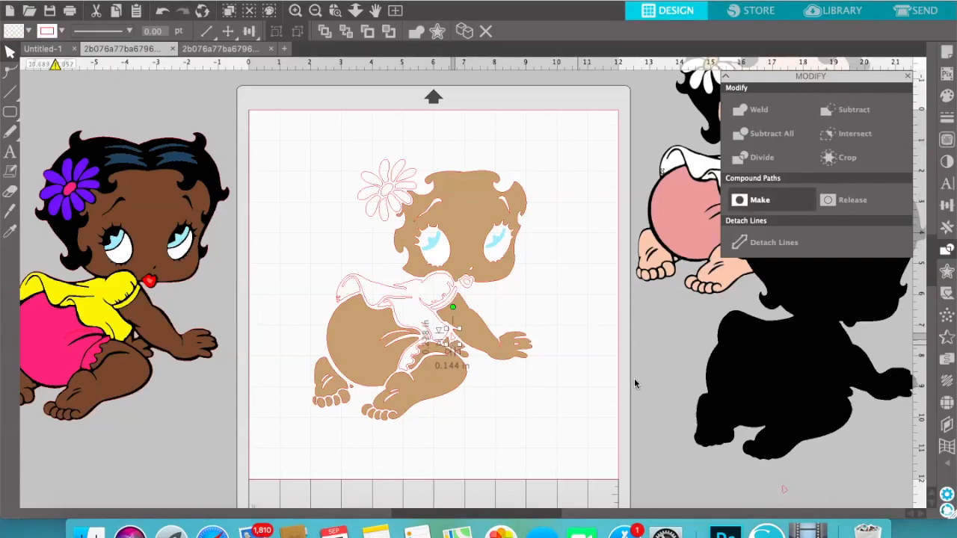
pyautogui.click(651, 370)
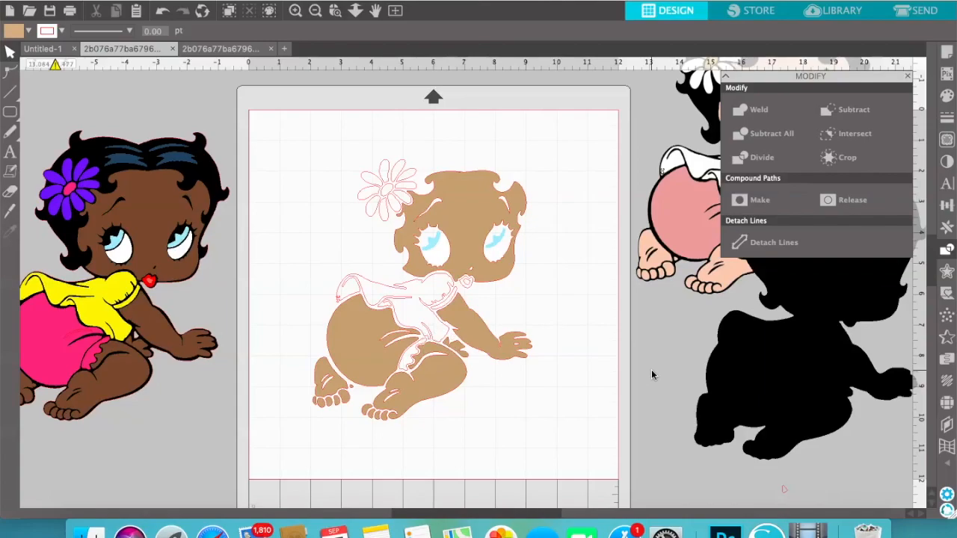
pyautogui.click(909, 77)
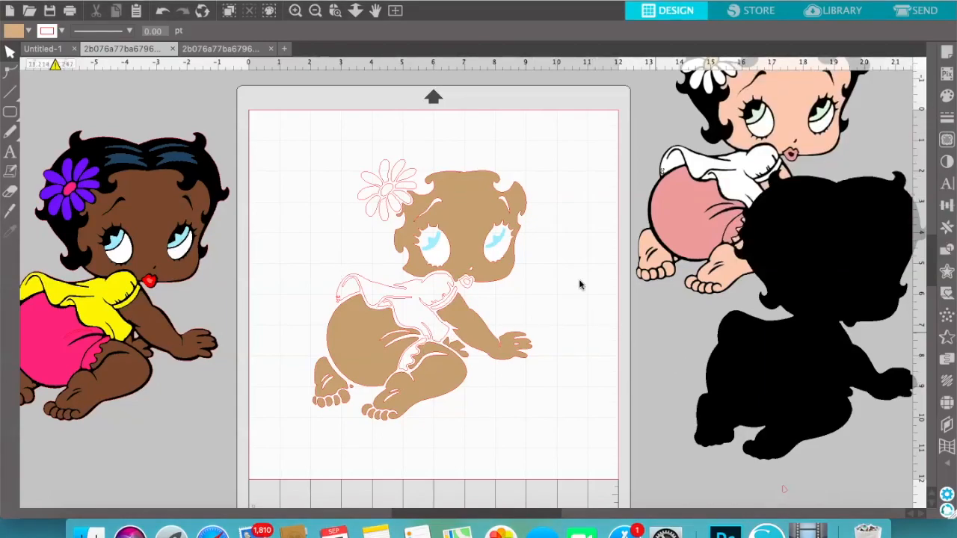
# Set the tan face's line colour to transparent to remove its red outline
pyautogui.click(477, 229)
pyautogui.click(947, 95)
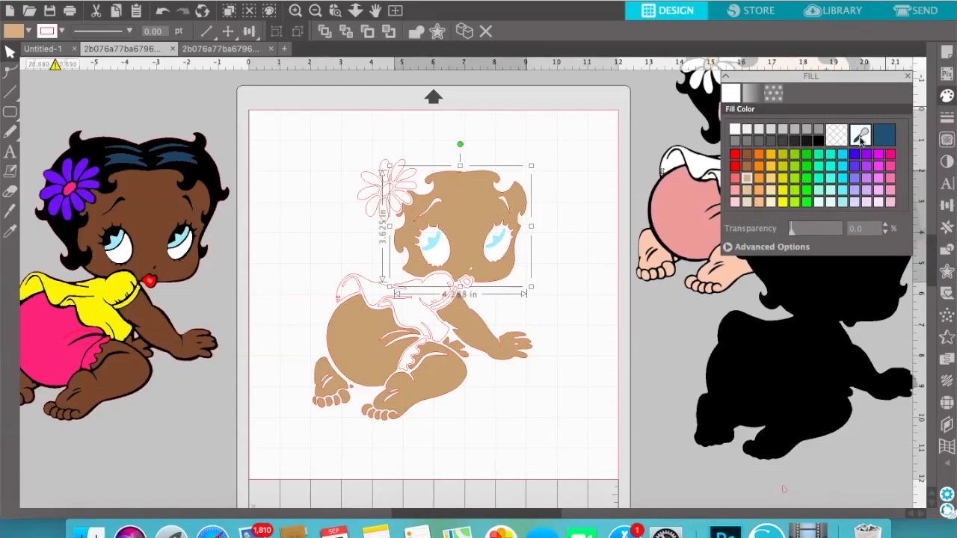
pyautogui.click(945, 118)
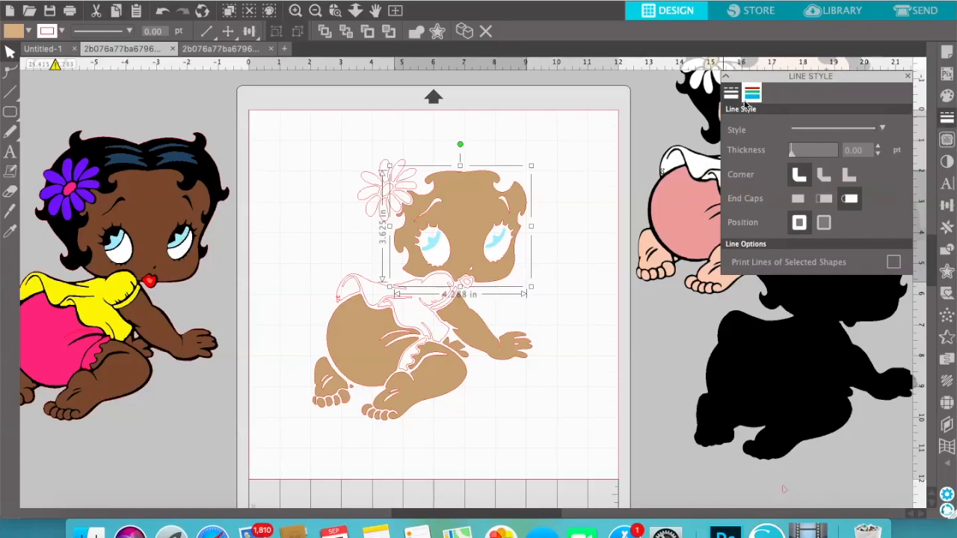
pyautogui.click(752, 93)
pyautogui.click(837, 135)
# Remove the red outlines from the arm, round bottom, front leg, small second-hand piece and rear foot
pyautogui.click(534, 335)
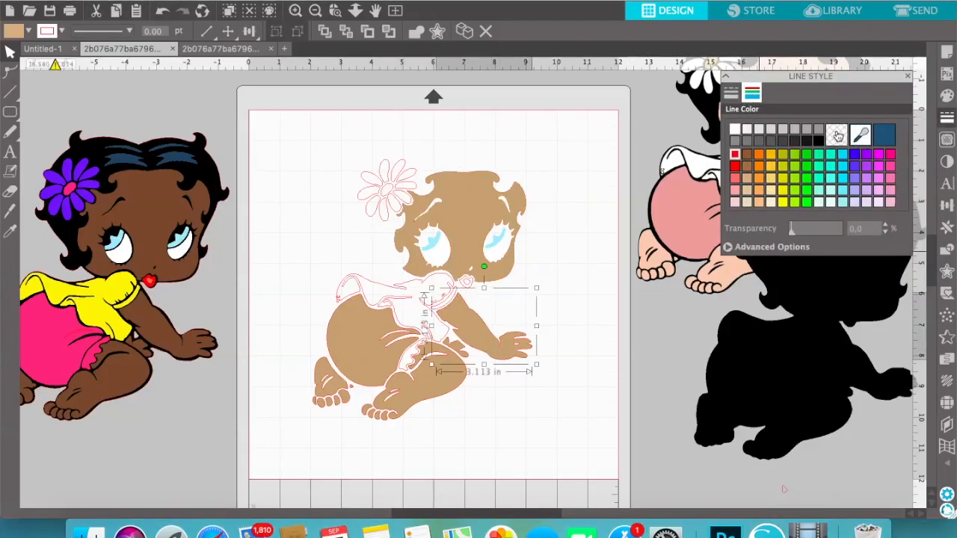
pyautogui.click(358, 337)
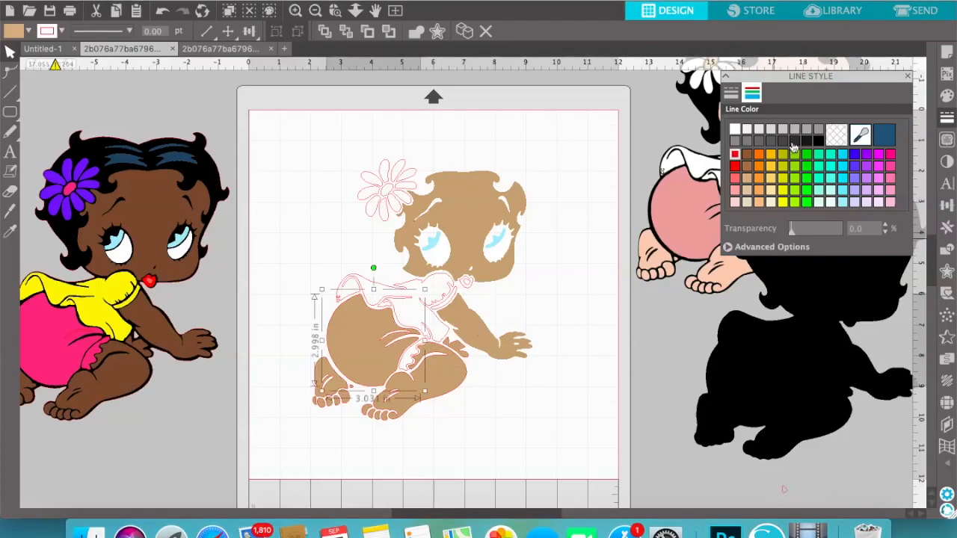
pyautogui.click(446, 389)
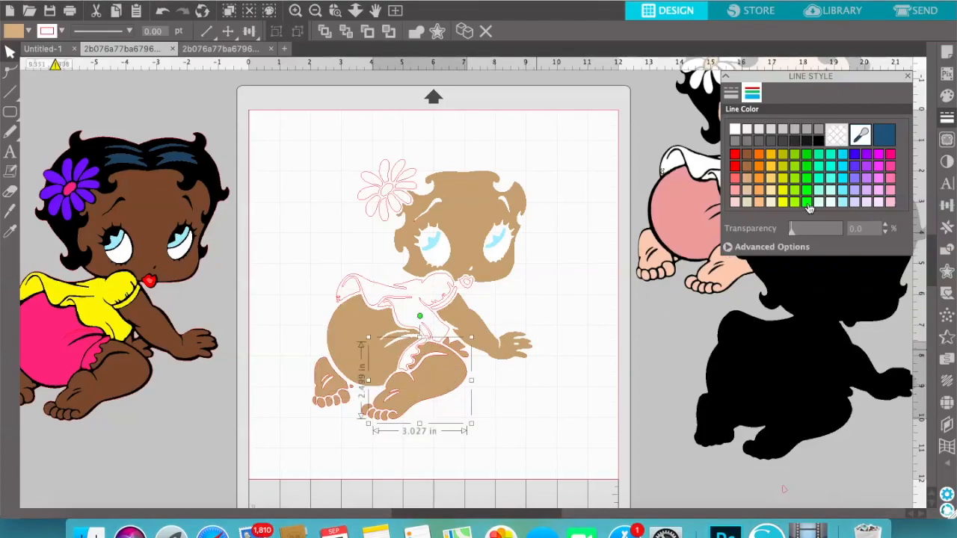
pyautogui.click(435, 350)
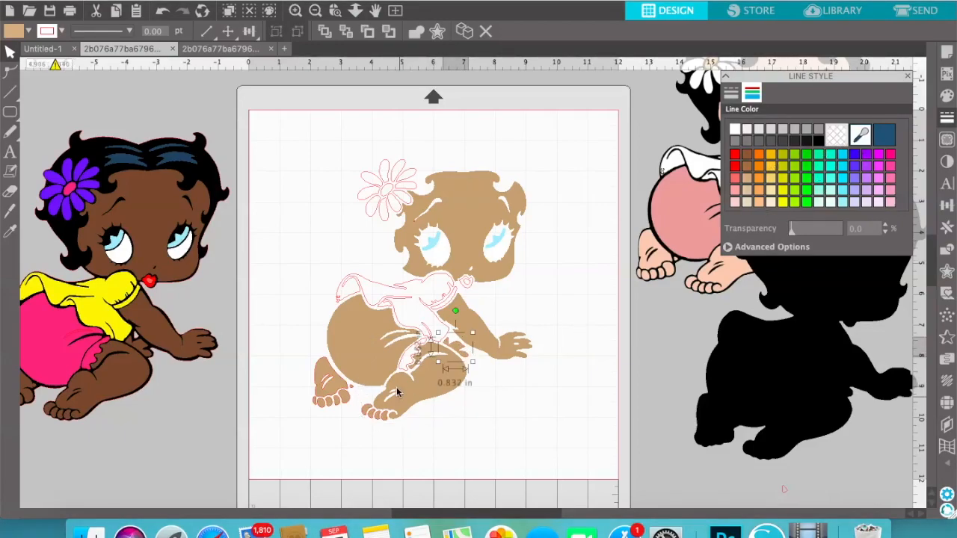
pyautogui.click(321, 378)
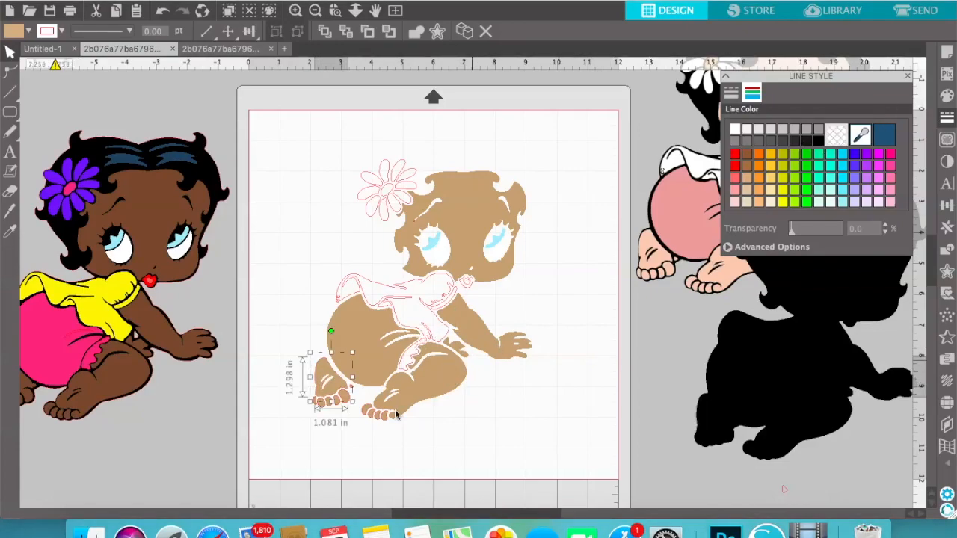
pyautogui.click(474, 443)
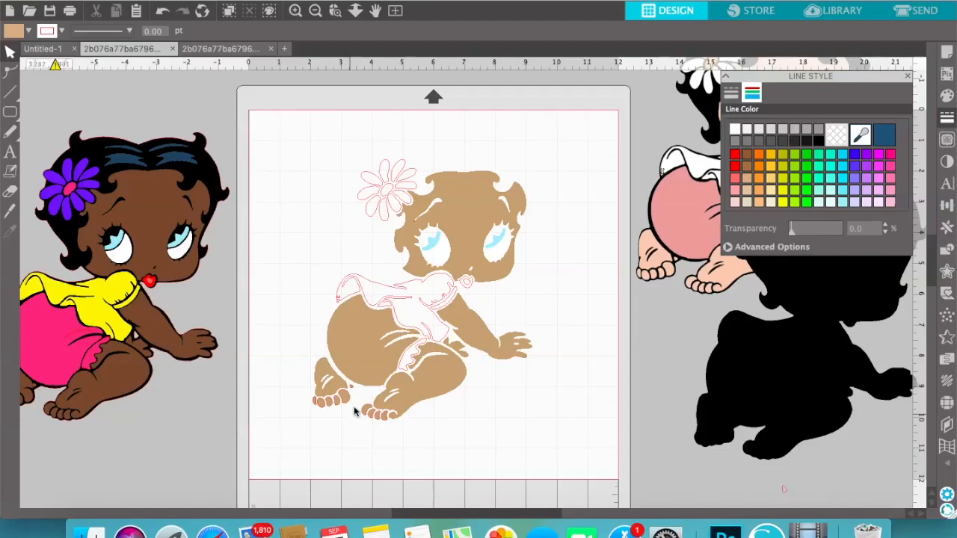
# Pick out the small tan piece beside the rear foot's toes to clear its red outline
pyautogui.click(356, 389)
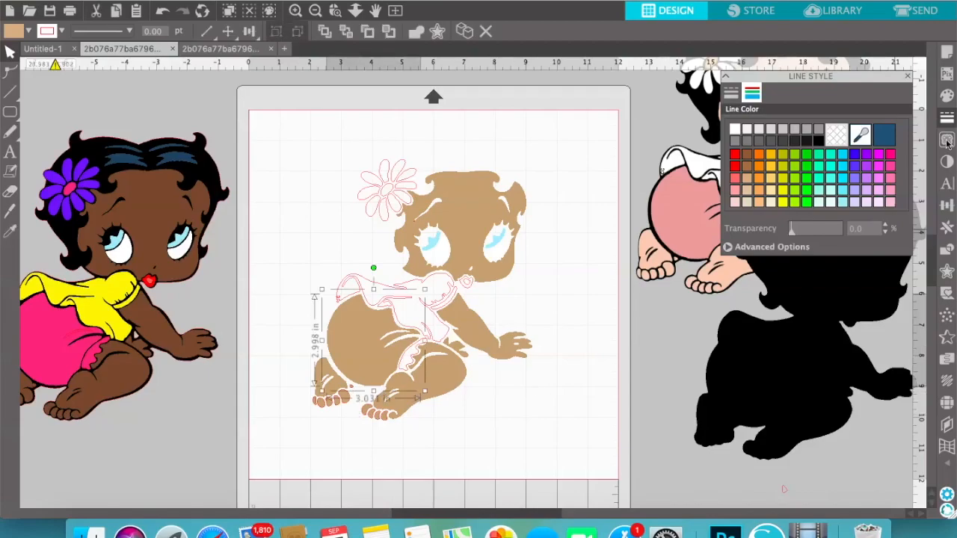
pyautogui.click(448, 408)
pyautogui.click(353, 394)
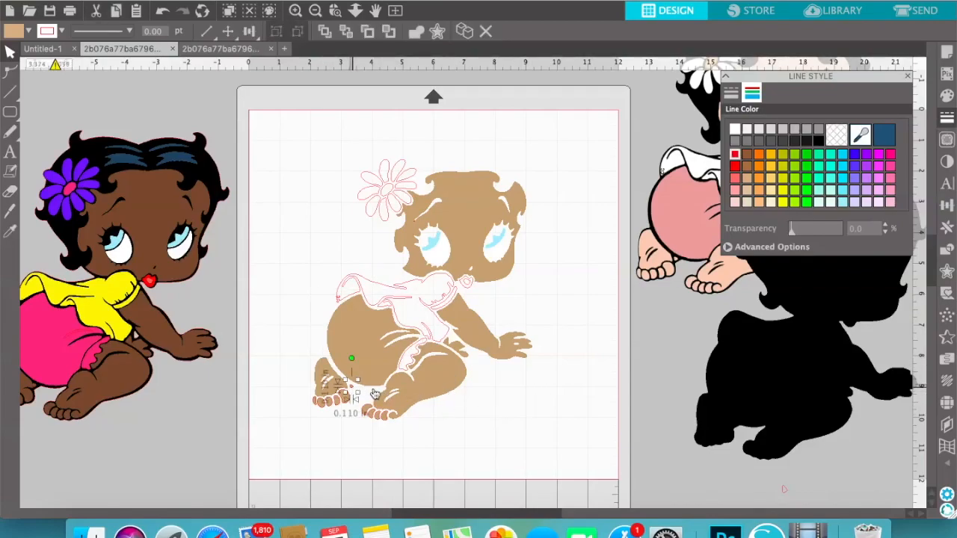
pyautogui.click(329, 434)
# Select the toes of both feet together and set their line colour to the tan of their fill
pyautogui.click(315, 404)
pyautogui.keyDown('shift'); pyautogui.click(322, 404); pyautogui.keyUp('shift')
pyautogui.keyDown('shift'); pyautogui.click(329, 404); pyautogui.keyUp('shift')
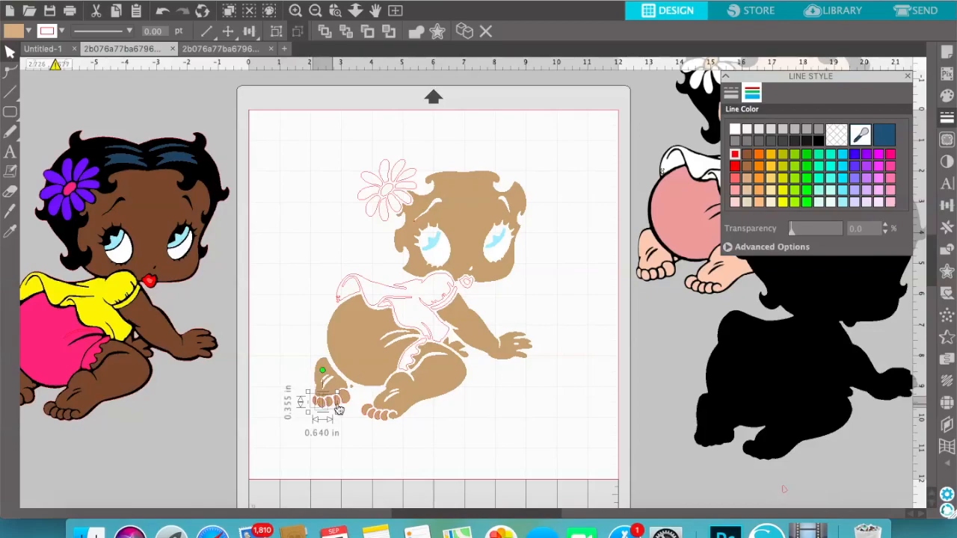
pyautogui.keyDown('shift'); pyautogui.click(356, 396); pyautogui.keyUp('shift')
pyautogui.keyDown('shift'); pyautogui.click(369, 413); pyautogui.keyUp('shift')
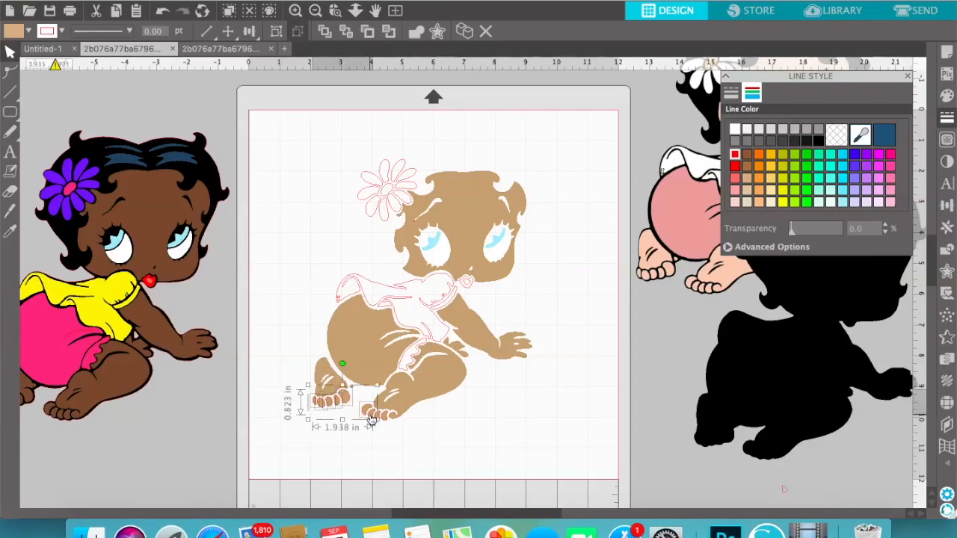
pyautogui.keyDown('shift'); pyautogui.click(378, 421); pyautogui.keyUp('shift')
pyautogui.keyDown('shift'); pyautogui.click(386, 418); pyautogui.keyUp('shift')
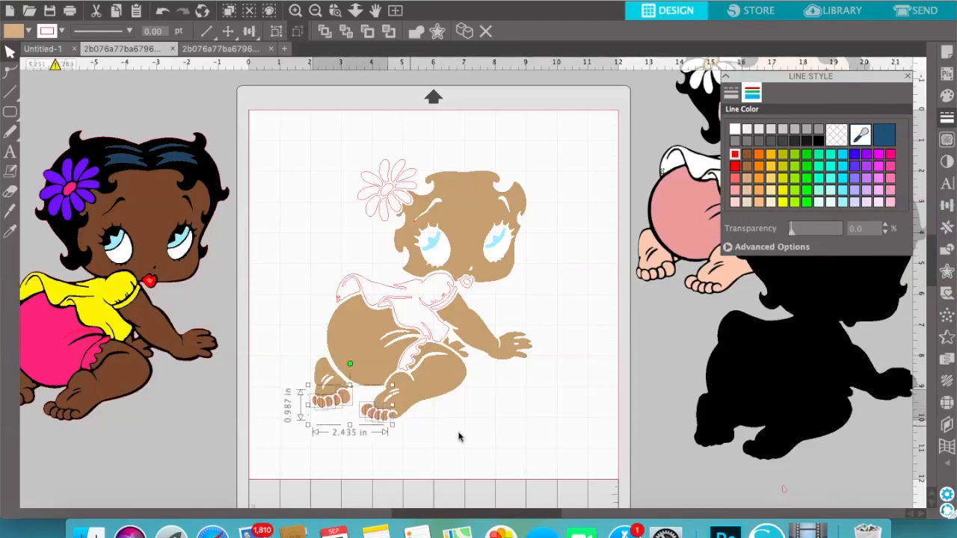
pyautogui.click(747, 178)
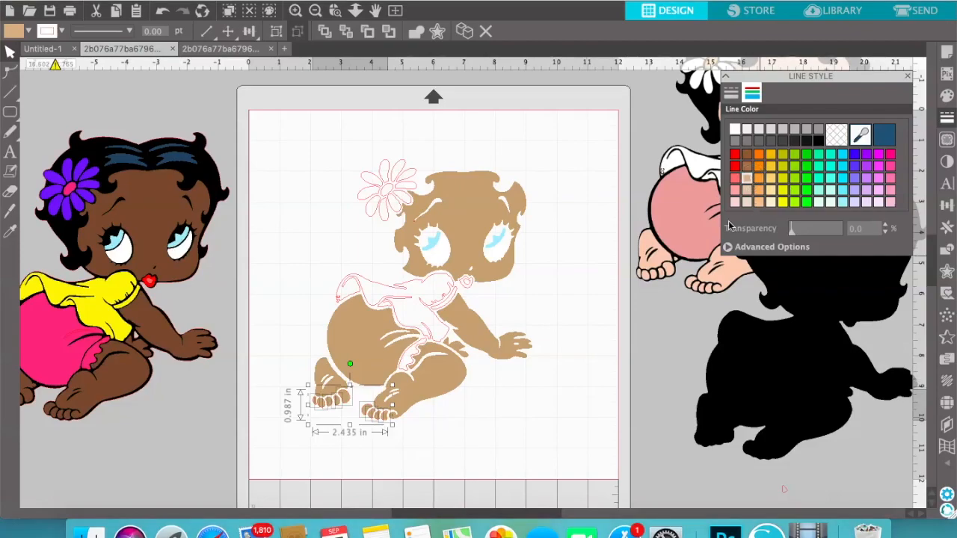
# Move the black silhouette slightly down and closer to the page
pyautogui.click(591, 416)
pyautogui.moveTo(731, 381); pyautogui.dragTo(742, 414)
pyautogui.click(460, 415)
pyautogui.click(363, 357)
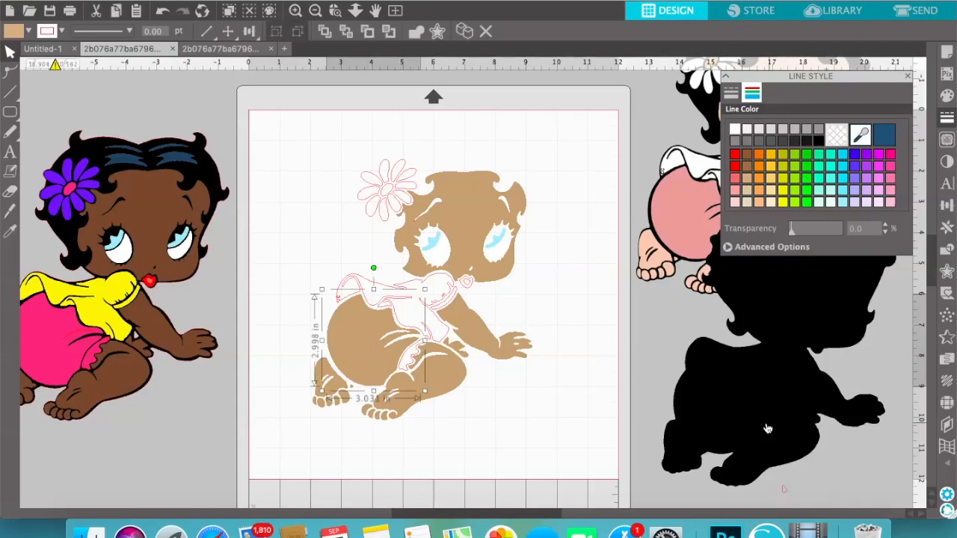
pyautogui.click(277, 270)
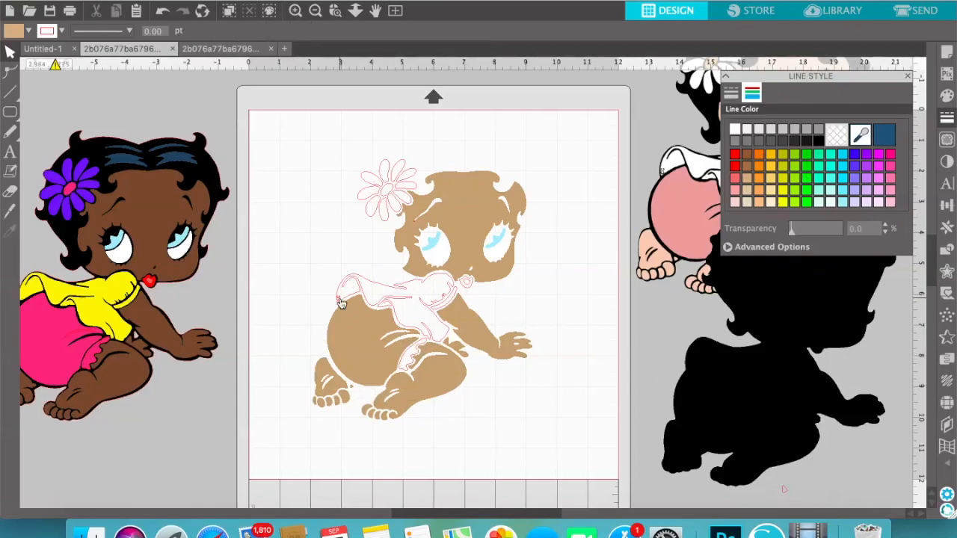
# Remove the tiny stray shape at the rear tip of the blouse
pyautogui.click(341, 302)
pyautogui.click(340, 307)
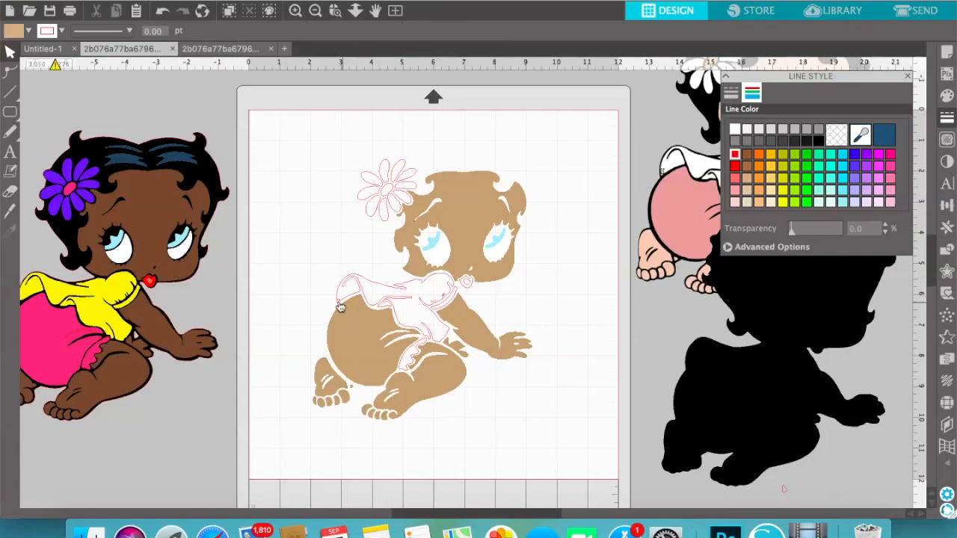
pyautogui.click(340, 303)
pyautogui.click(340, 305)
pyautogui.click(338, 302)
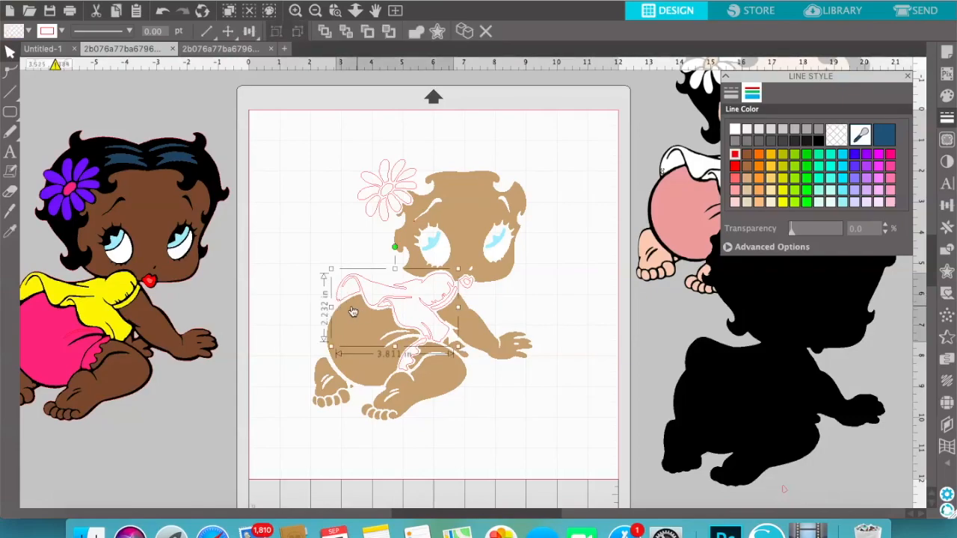
pyautogui.click(333, 302)
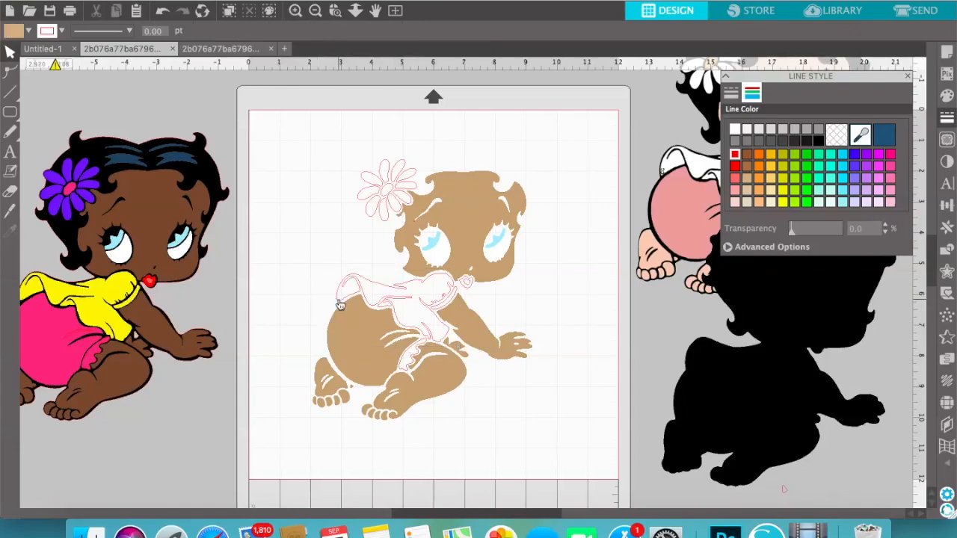
pyautogui.click(340, 305)
pyautogui.click(330, 304)
pyautogui.click(338, 306)
pyautogui.moveTo(271, 256); pyautogui.dragTo(359, 312)
pyautogui.click(320, 228)
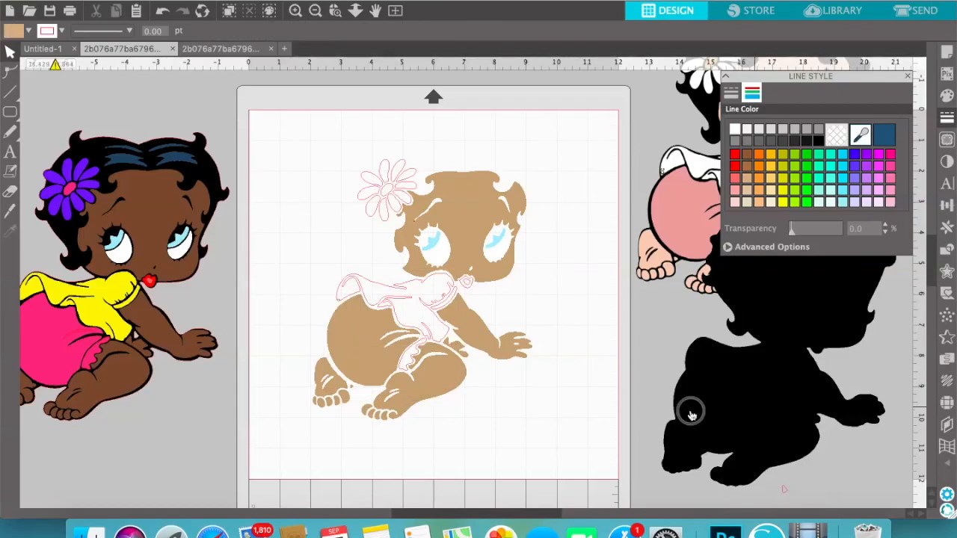
# Shift the black silhouette a little lower and farther away from the page
pyautogui.moveTo(690, 406); pyautogui.dragTo(778, 431)
pyautogui.click(644, 421)
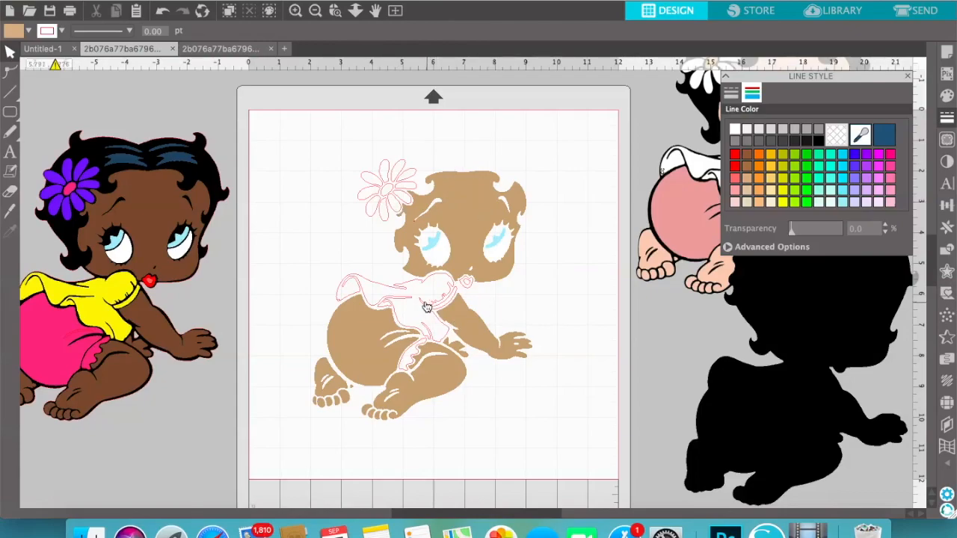
# Clear the line colour of the baby's bloomers so their outline is transparent
pyautogui.click(378, 322)
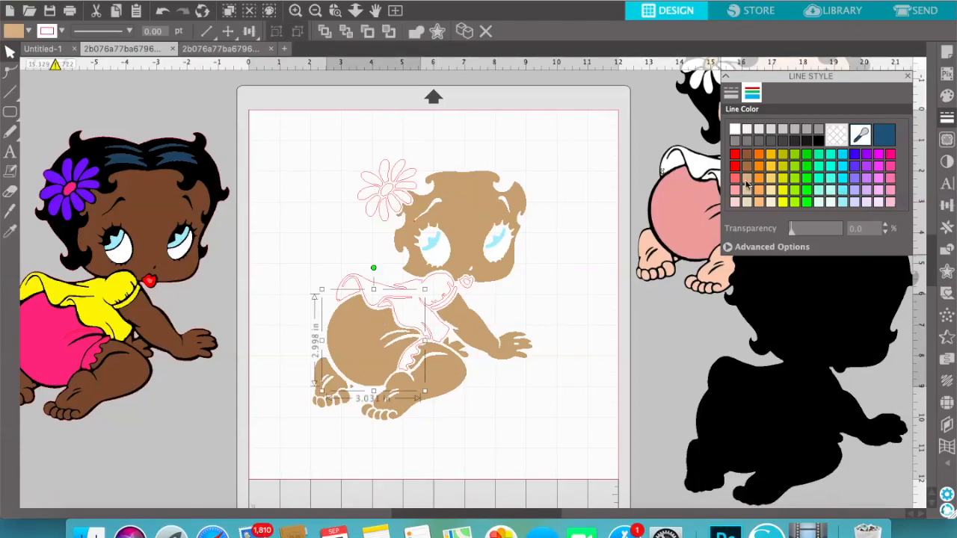
pyautogui.click(735, 157)
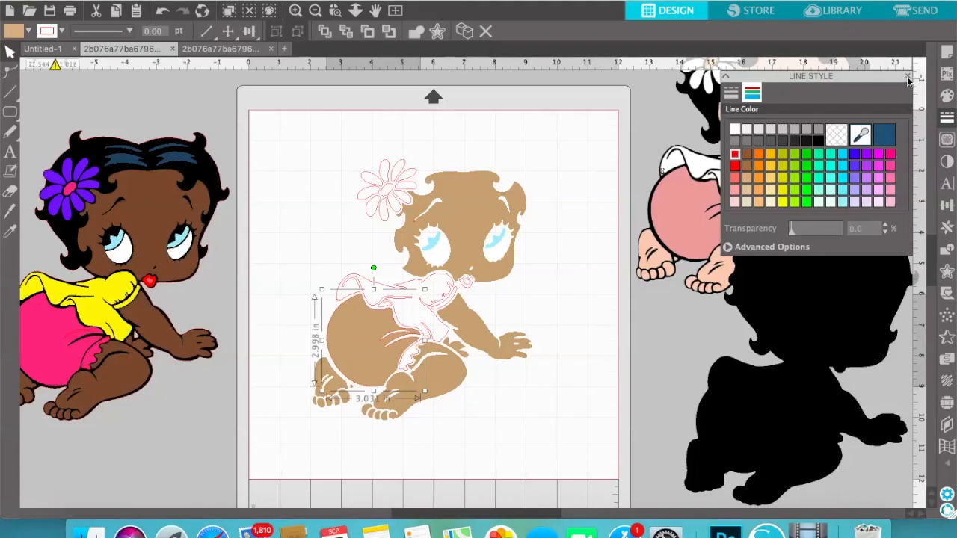
pyautogui.click(837, 135)
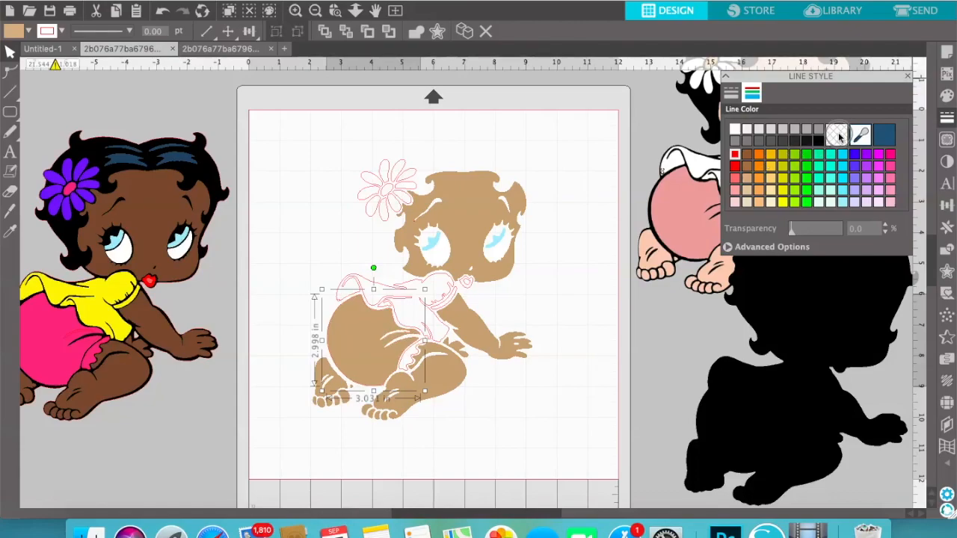
pyautogui.click(909, 78)
# Fill the baby's bloomers with the Toy Story picture pattern
pyautogui.click(947, 96)
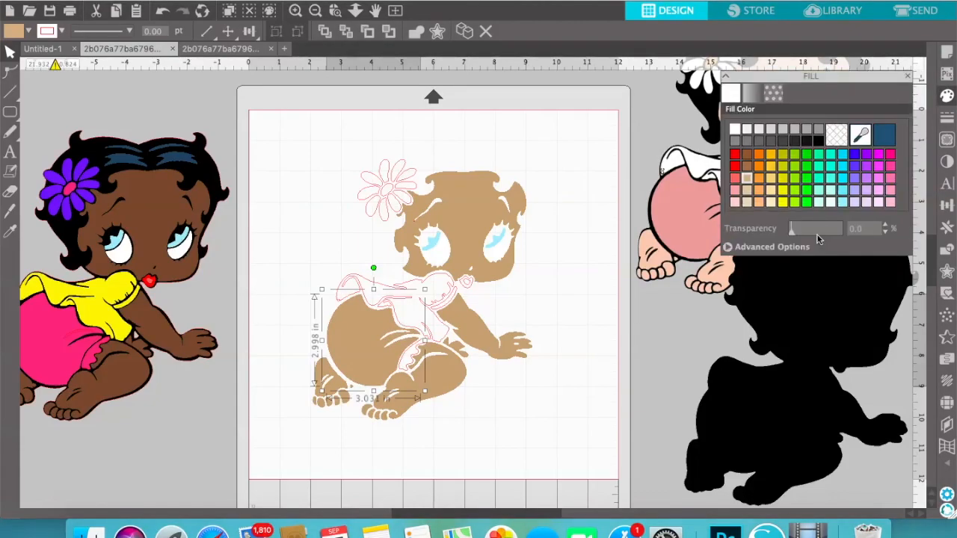
pyautogui.click(773, 92)
pyautogui.scroll(-10, 827, 214)
pyautogui.scroll(-8, 826, 214)
pyautogui.scroll(8, 826, 214)
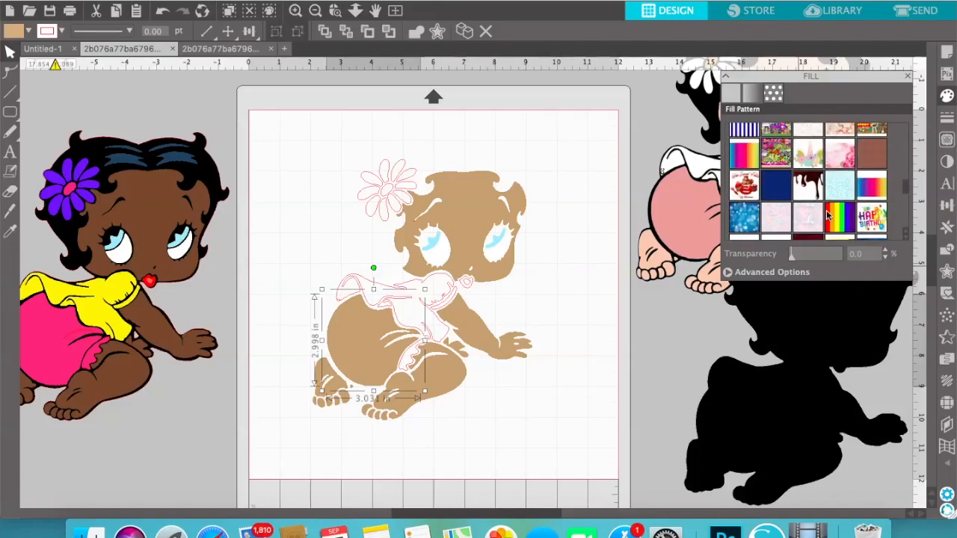
pyautogui.scroll(8, 827, 215)
pyautogui.scroll(-2, 827, 214)
pyautogui.click(871, 177)
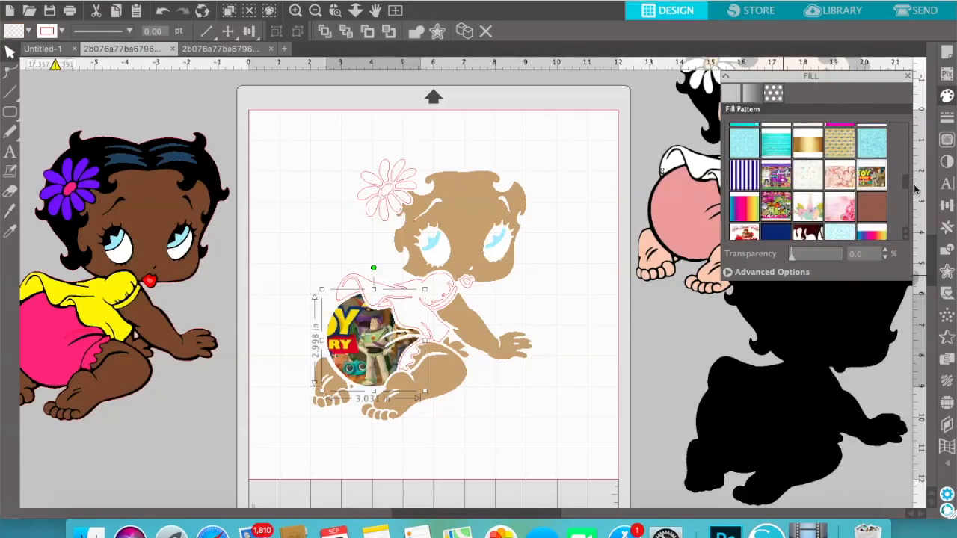
# Try the Sesame Street and teal diamond patterns on the bloomers, and return to the Toy Story pattern
pyautogui.scroll(3, 854, 201)
pyautogui.scroll(3, 854, 200)
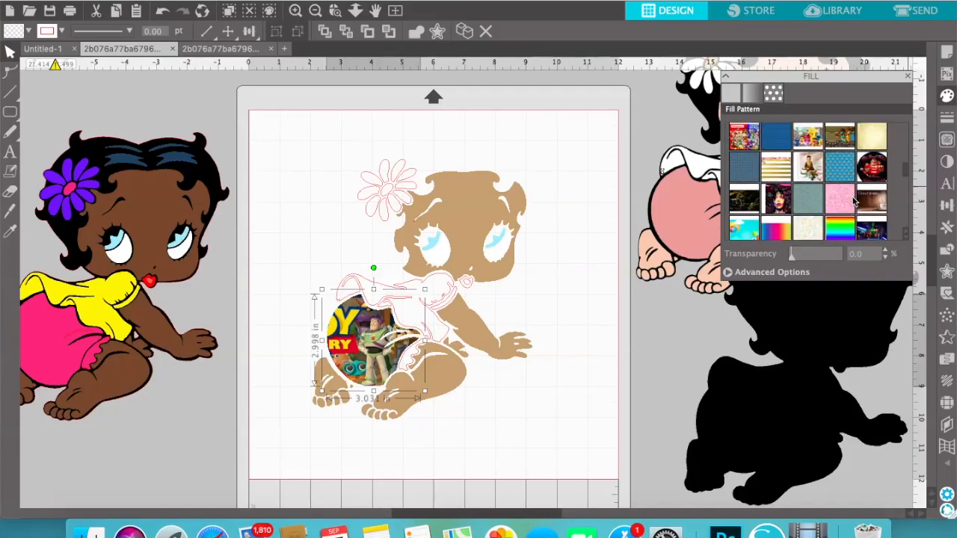
pyautogui.scroll(3, 809, 209)
pyautogui.click(814, 187)
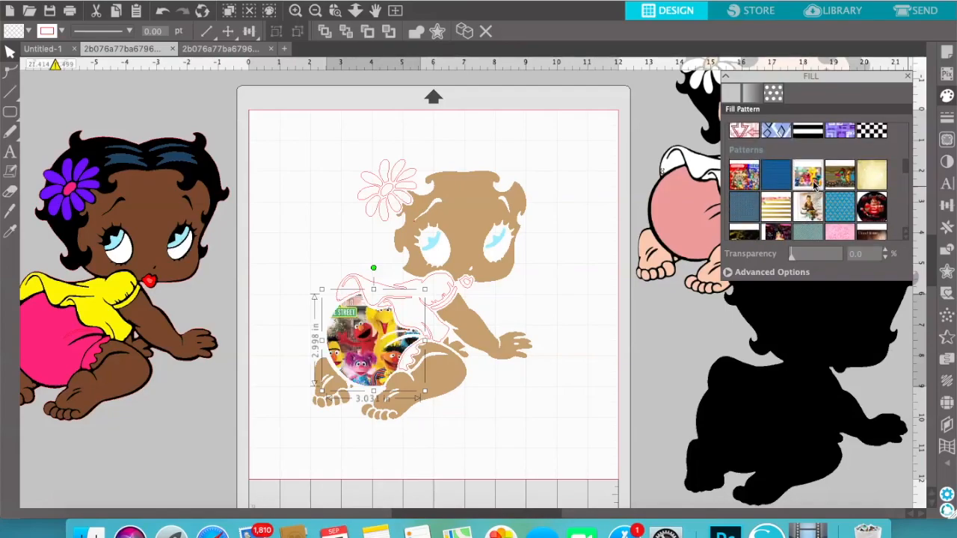
pyautogui.scroll(10, 825, 200)
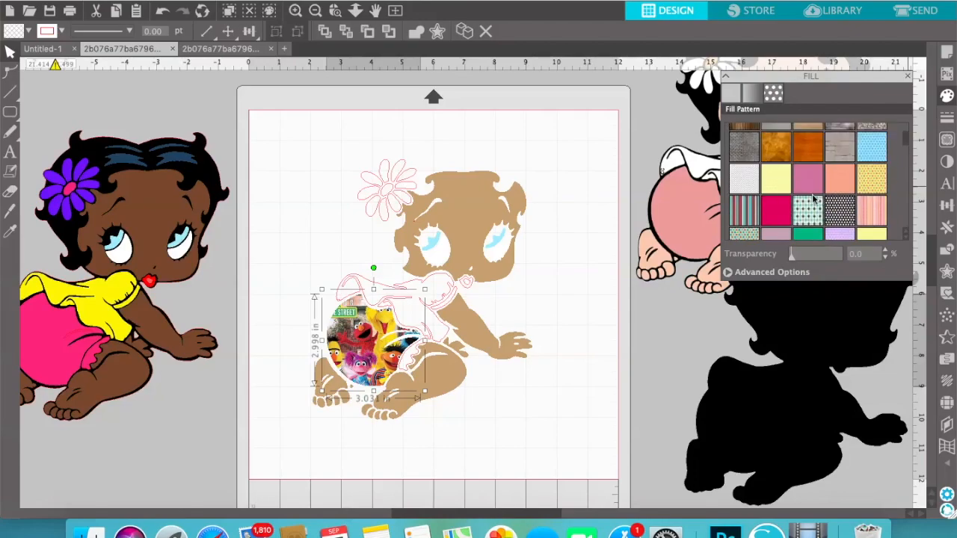
pyautogui.click(809, 208)
pyautogui.scroll(-8, 812, 208)
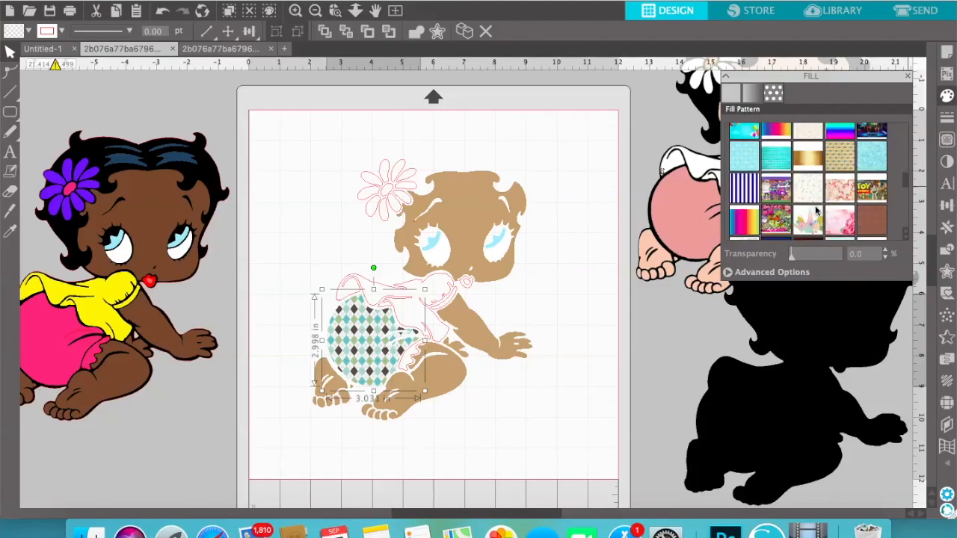
pyautogui.click(863, 193)
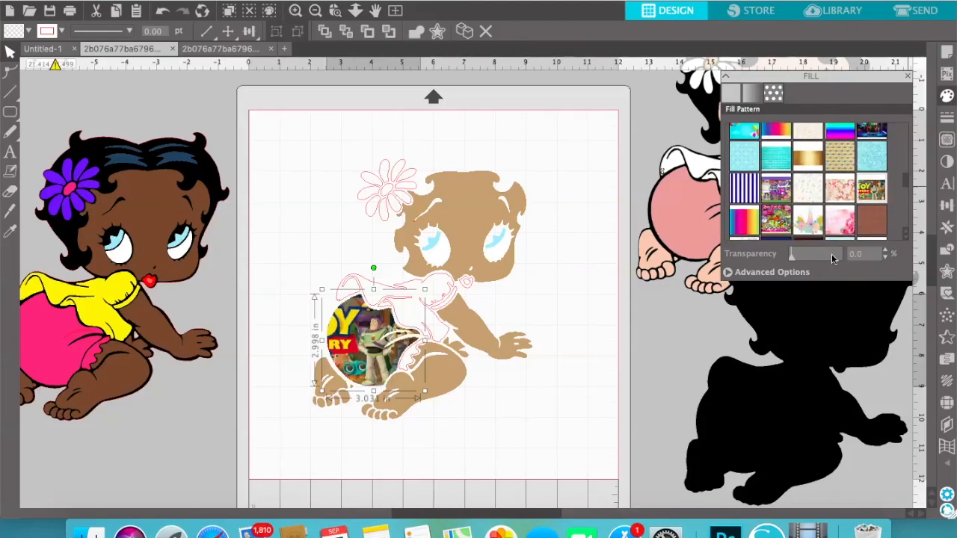
# Pan the Toy Story pattern so its title logo sits centred in the bloomers, and scale the pattern to 111%
pyautogui.click(793, 273)
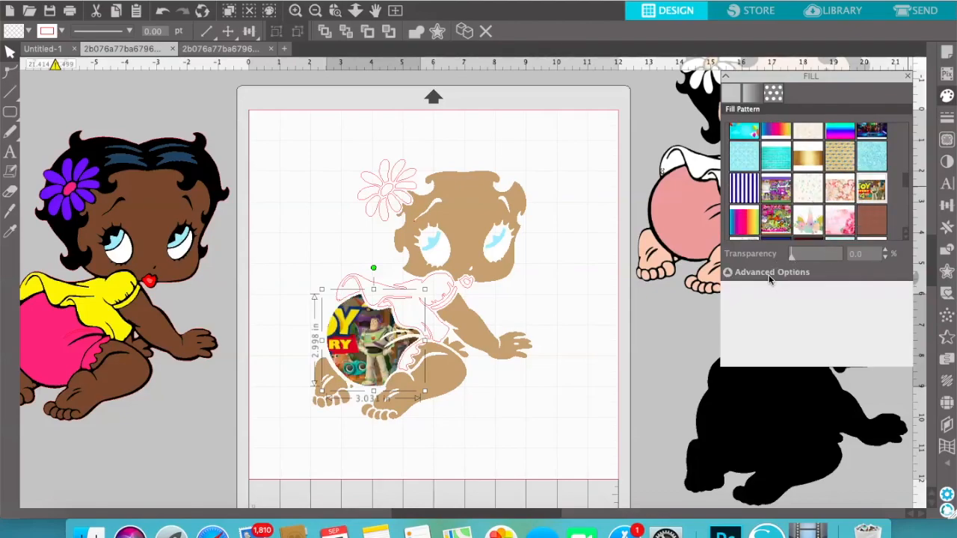
pyautogui.click(741, 476)
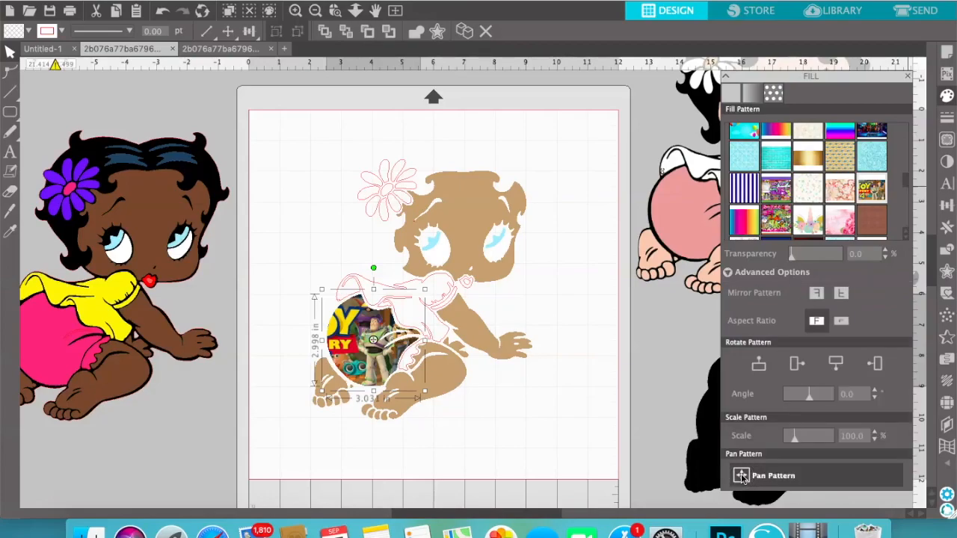
pyautogui.moveTo(373, 341); pyautogui.dragTo(420, 348)
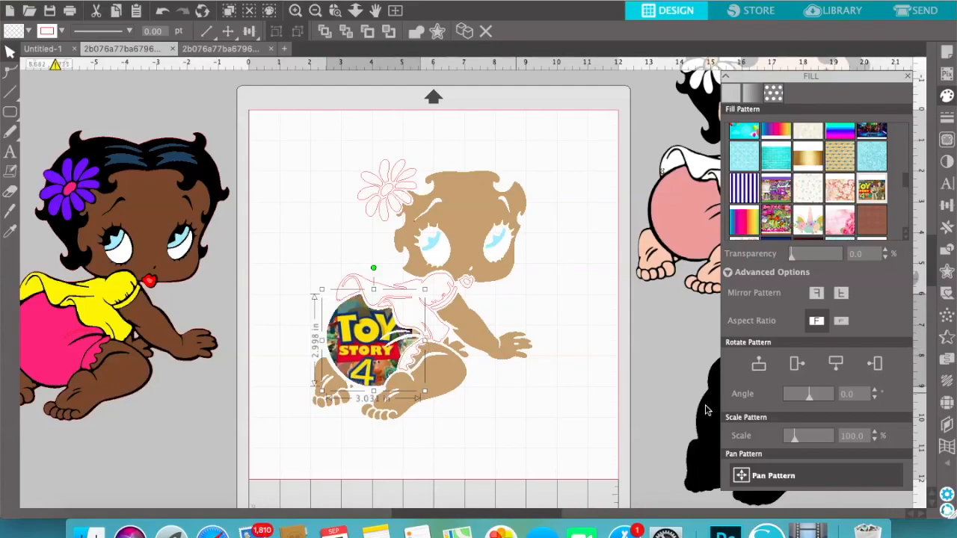
pyautogui.moveTo(798, 443); pyautogui.dragTo(797, 441)
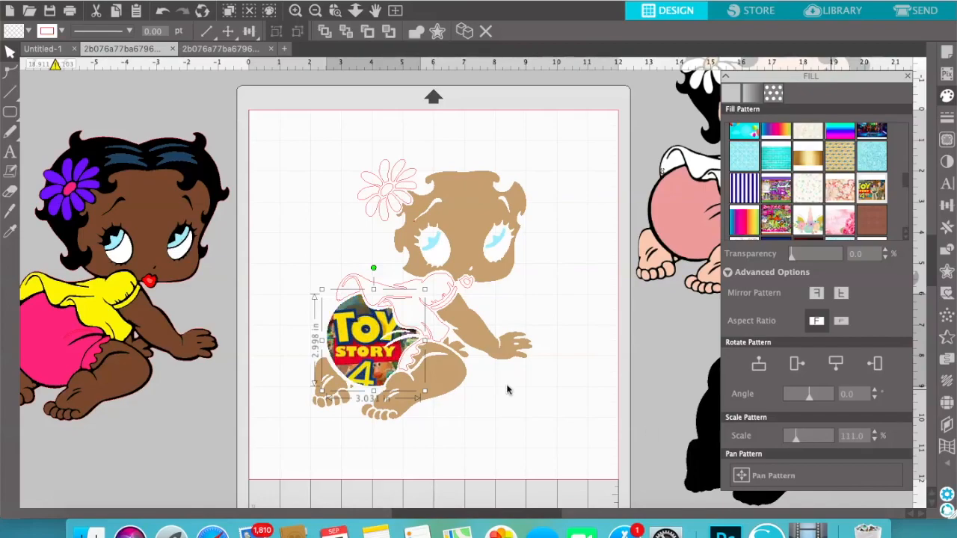
pyautogui.click(320, 163)
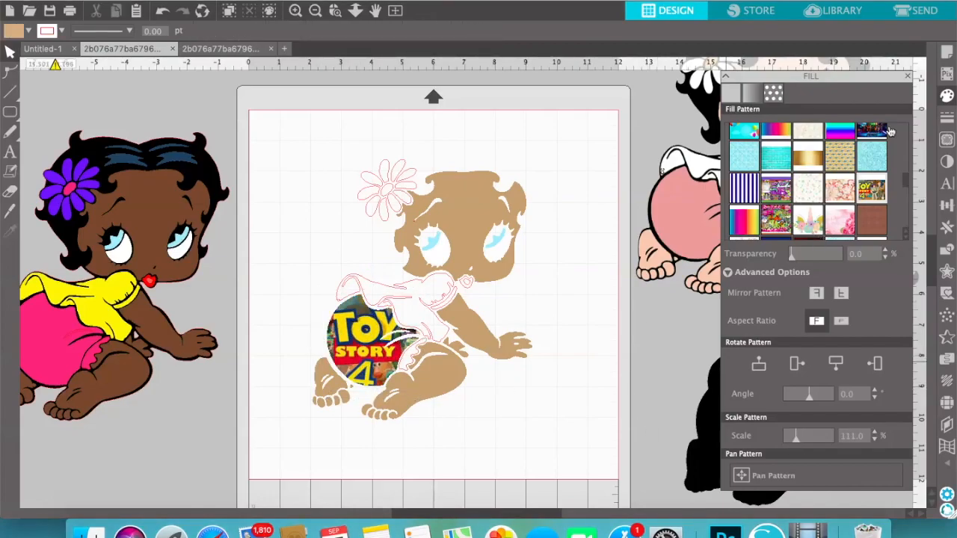
pyautogui.click(907, 77)
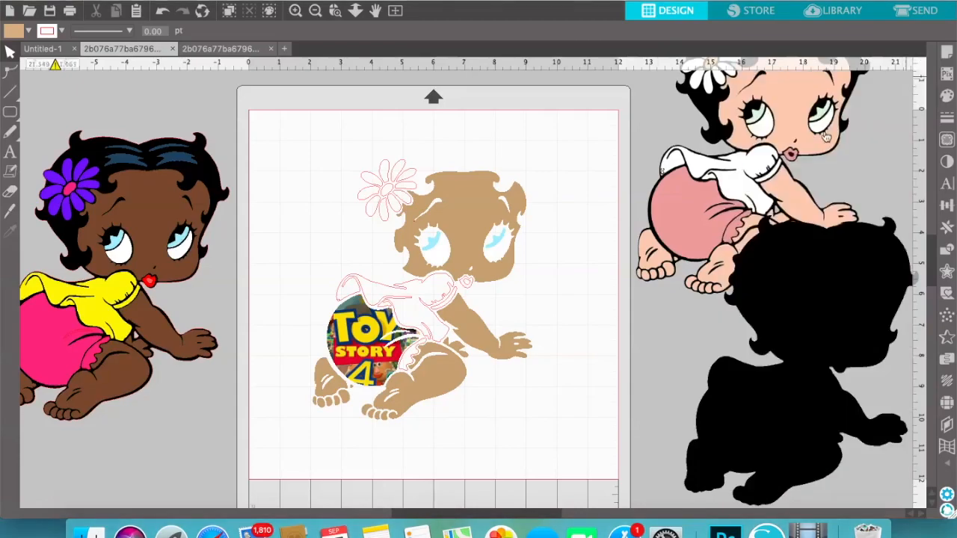
# Fill the baby's blouse with bright red
pyautogui.click(426, 288)
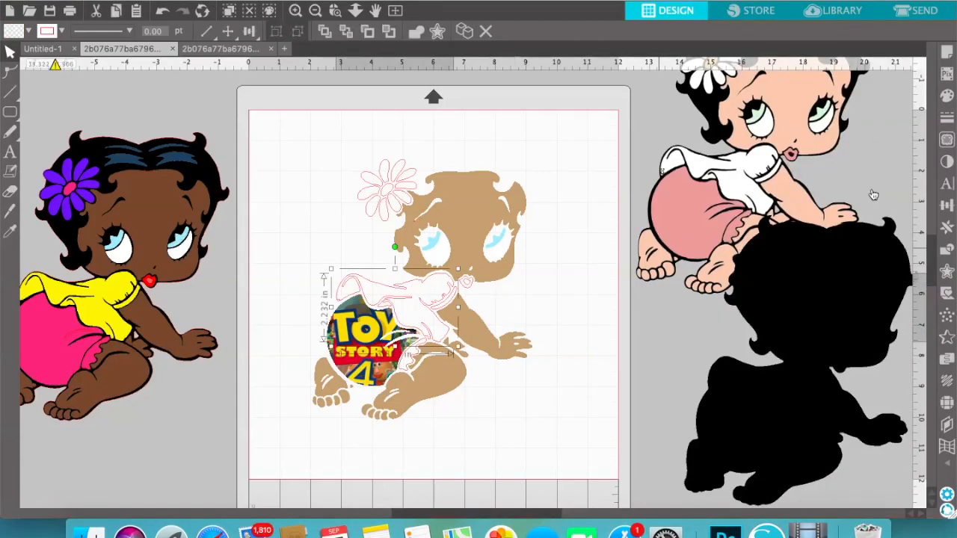
pyautogui.click(947, 95)
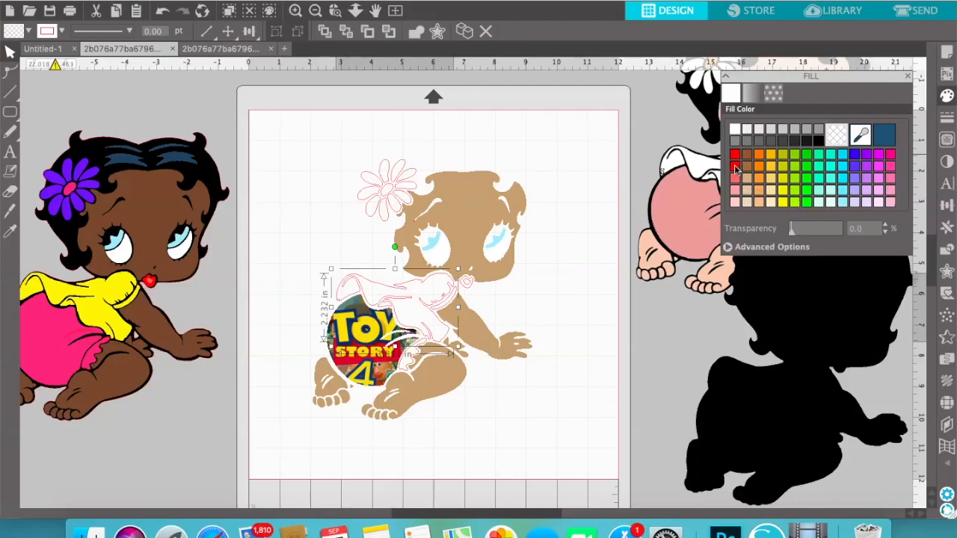
pyautogui.click(735, 155)
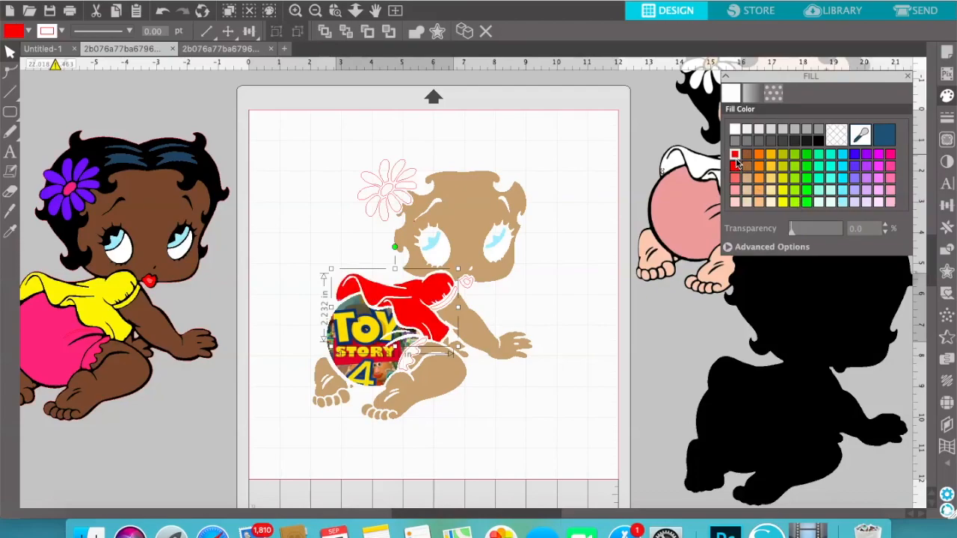
# Place the black silhouette behind the coloured pieces to check the layered look, and move it back off the page
pyautogui.moveTo(782, 445); pyautogui.dragTo(401, 362)
pyautogui.moveTo(403, 355); pyautogui.dragTo(410, 360)
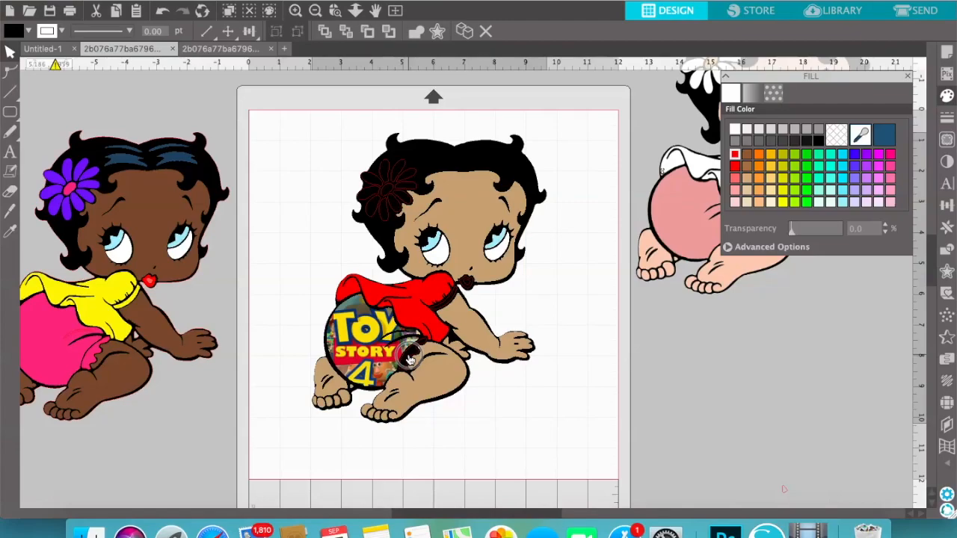
pyautogui.moveTo(410, 359); pyautogui.dragTo(764, 387)
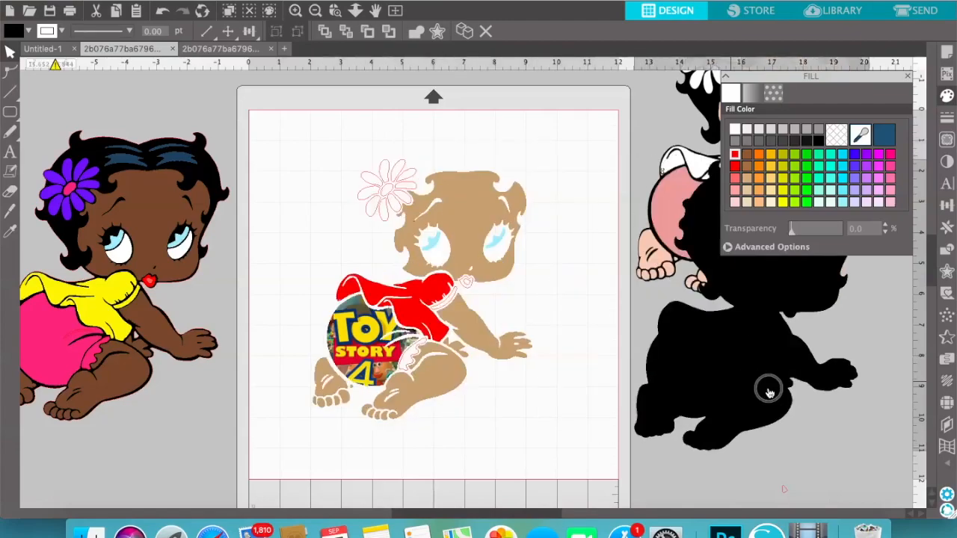
# Fill the blouse's sleeve cuff and the ruffled leg trim of the bloomers with bright red
pyautogui.click(451, 310)
pyautogui.click(449, 302)
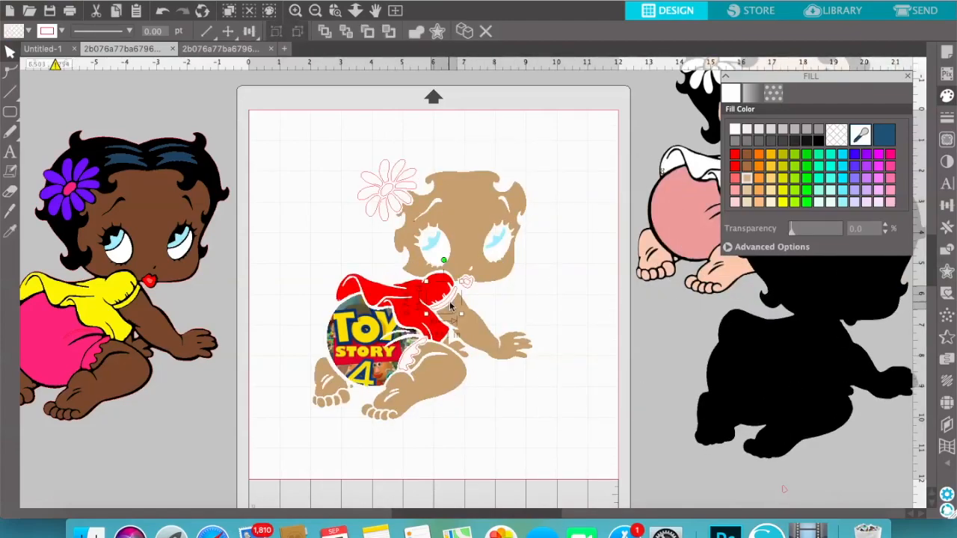
pyautogui.click(734, 154)
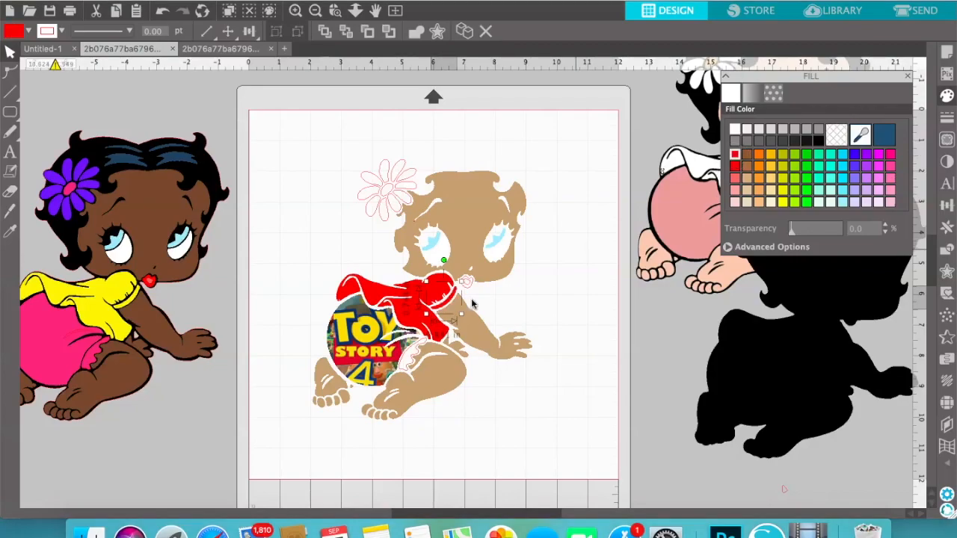
pyautogui.click(417, 359)
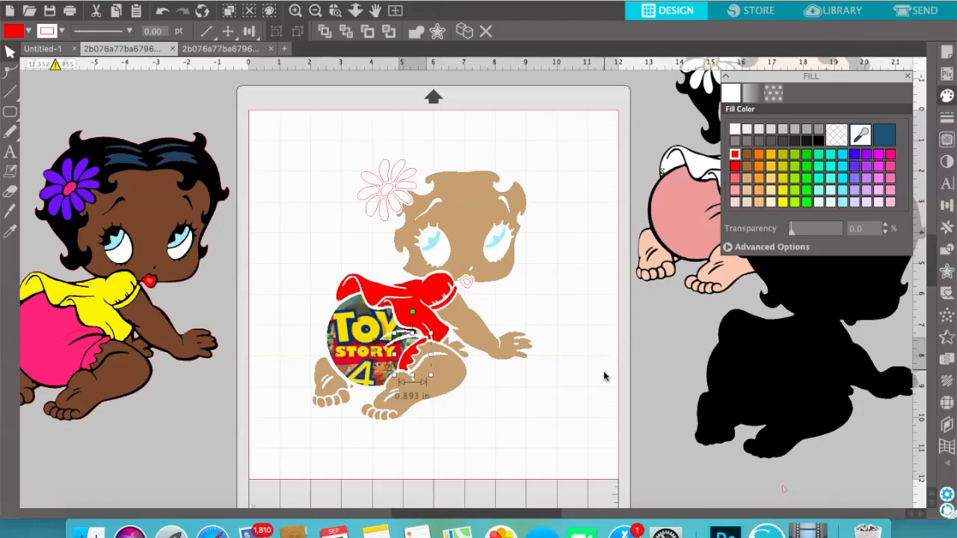
# Move the black silhouette farther away from the page and deselect it
pyautogui.moveTo(755, 386); pyautogui.dragTo(882, 399)
pyautogui.click(597, 334)
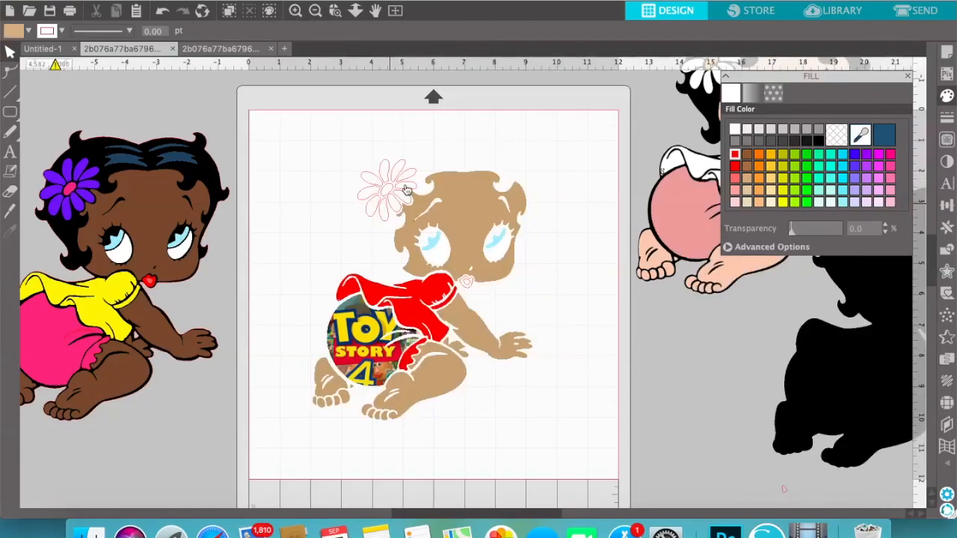
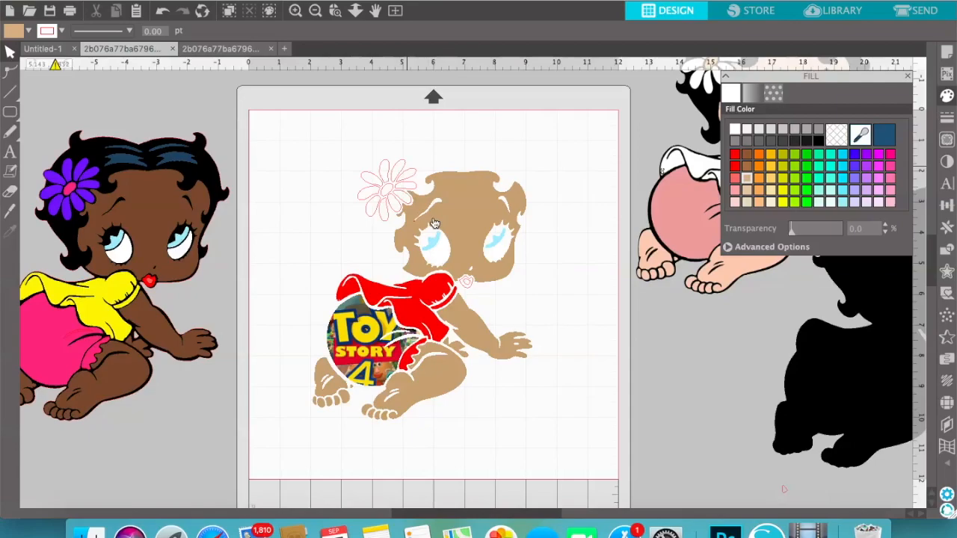
# Fill the left and upper petals of the hair flower with bright yellow
pyautogui.click(404, 172)
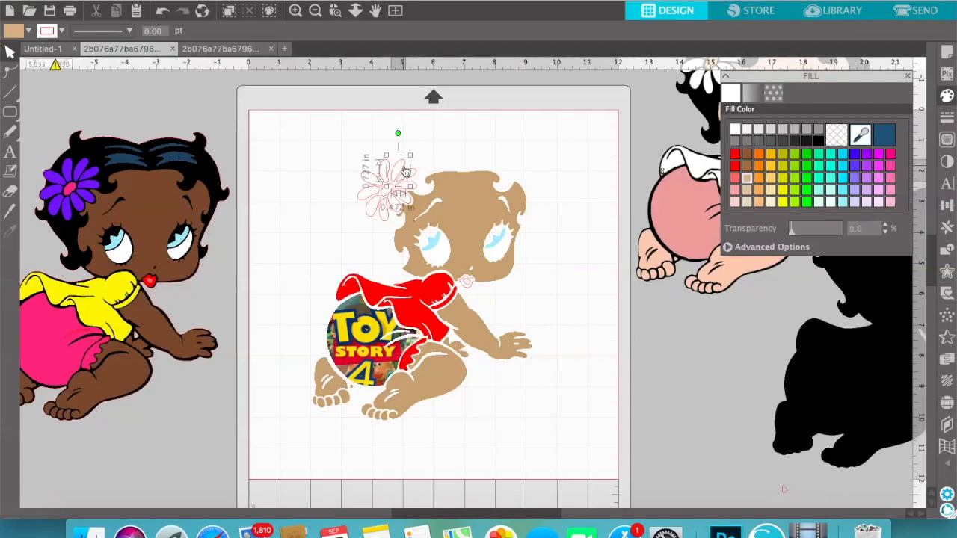
pyautogui.click(390, 176)
pyautogui.click(364, 172)
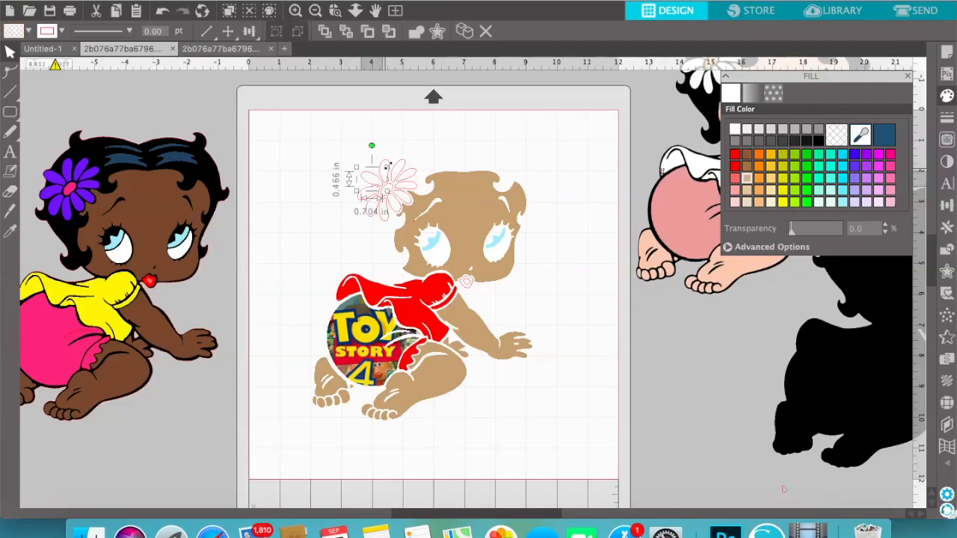
pyautogui.keyDown('shift'); pyautogui.click(415, 175); pyautogui.keyUp('shift')
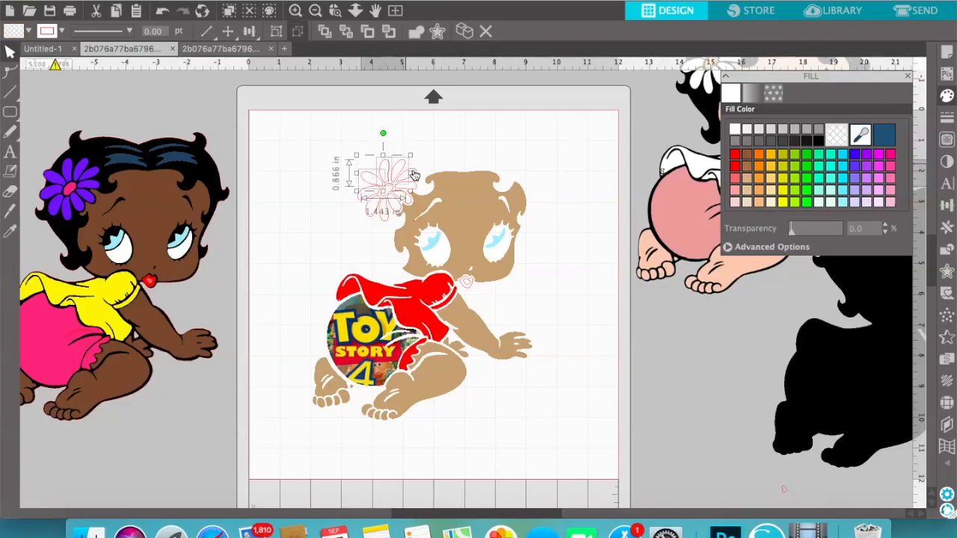
pyautogui.keyDown('shift'); pyautogui.click(417, 173); pyautogui.keyUp('shift')
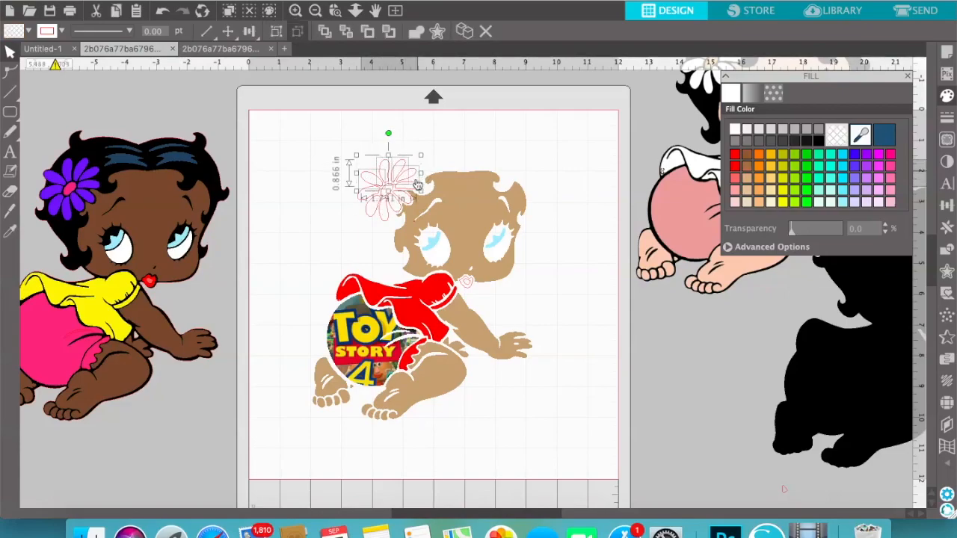
pyautogui.keyDown('shift'); pyautogui.click(371, 219); pyautogui.keyUp('shift')
pyautogui.keyDown('shift'); pyautogui.click(360, 203); pyautogui.keyUp('shift')
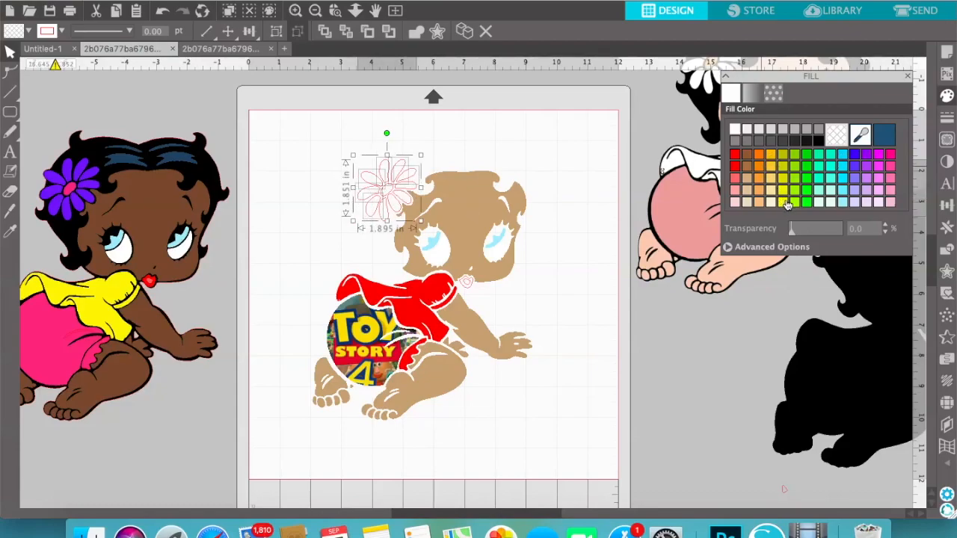
pyautogui.click(785, 203)
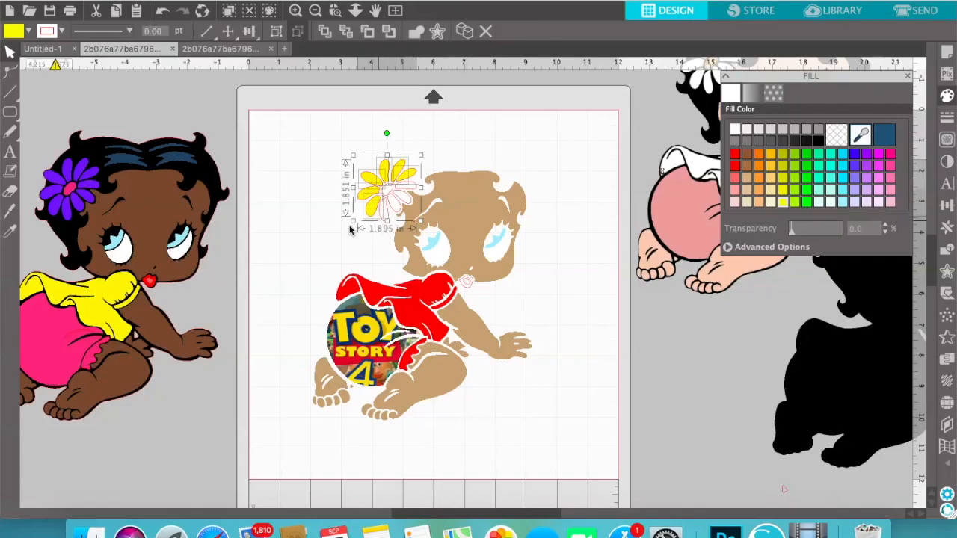
pyautogui.click(327, 240)
# Select the flower's unfilled bottom and right-hand petals together and fill them with the same bright yellow
pyautogui.click(387, 224)
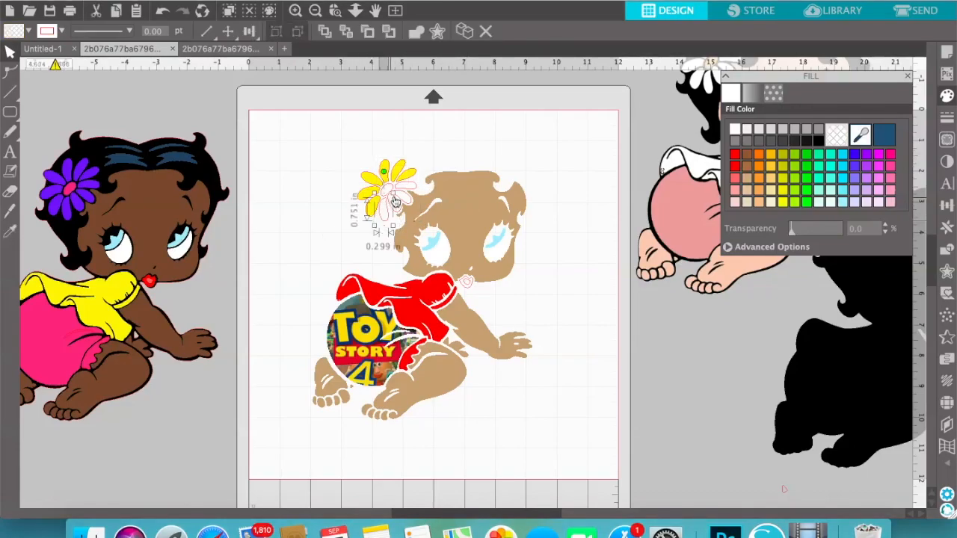
pyautogui.keyDown('shift'); pyautogui.click(419, 193); pyautogui.keyUp('shift')
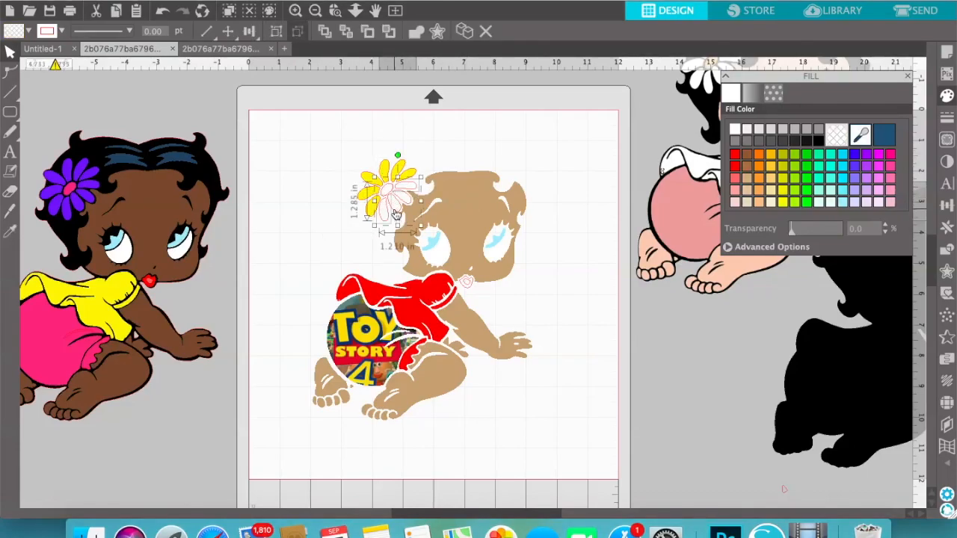
pyautogui.click(782, 201)
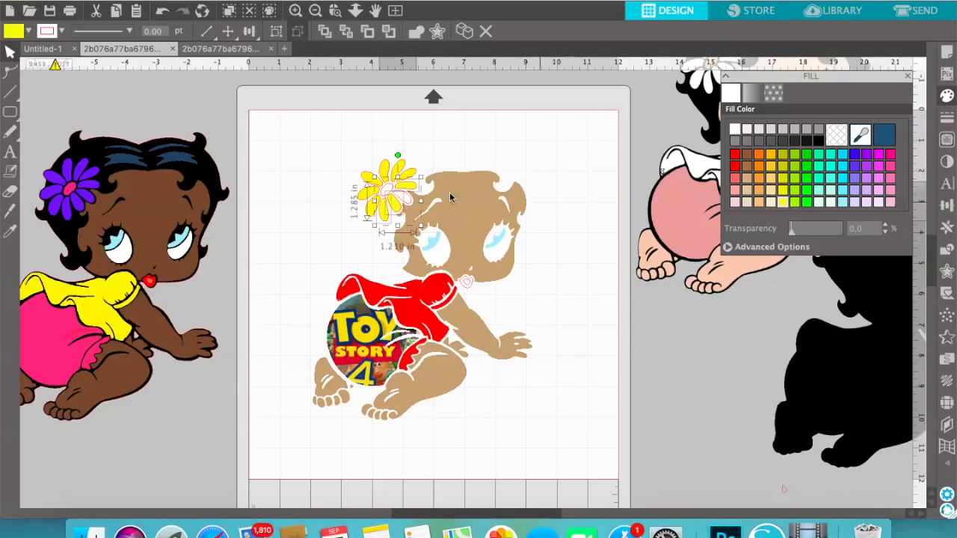
pyautogui.click(485, 161)
# Fill the flower's last empty petal with bright yellow and its centre with brown
pyautogui.click(412, 206)
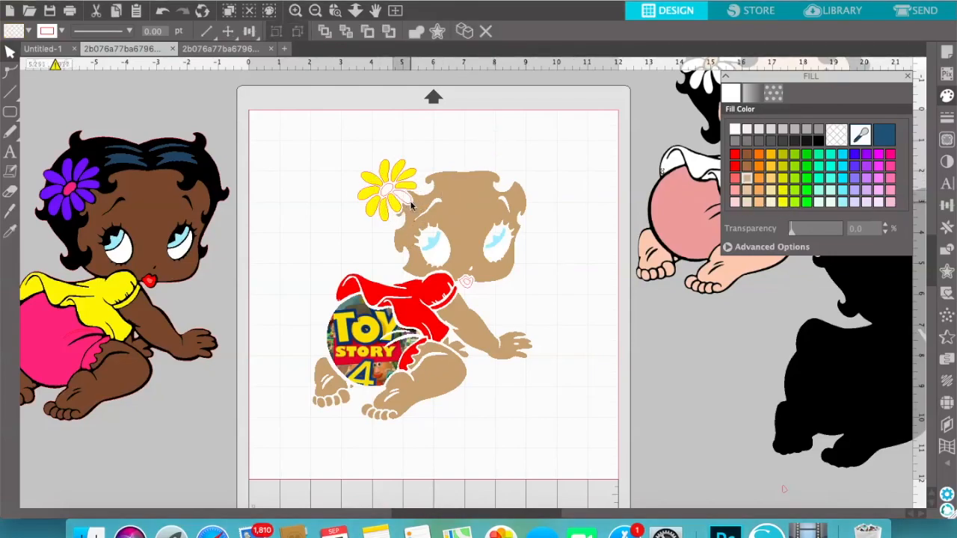
pyautogui.click(780, 203)
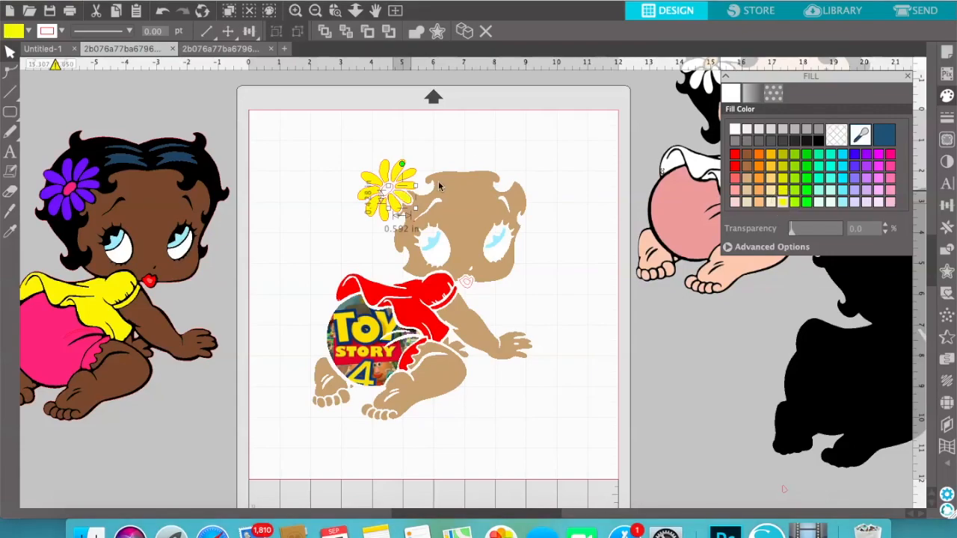
pyautogui.click(441, 185)
pyautogui.click(391, 192)
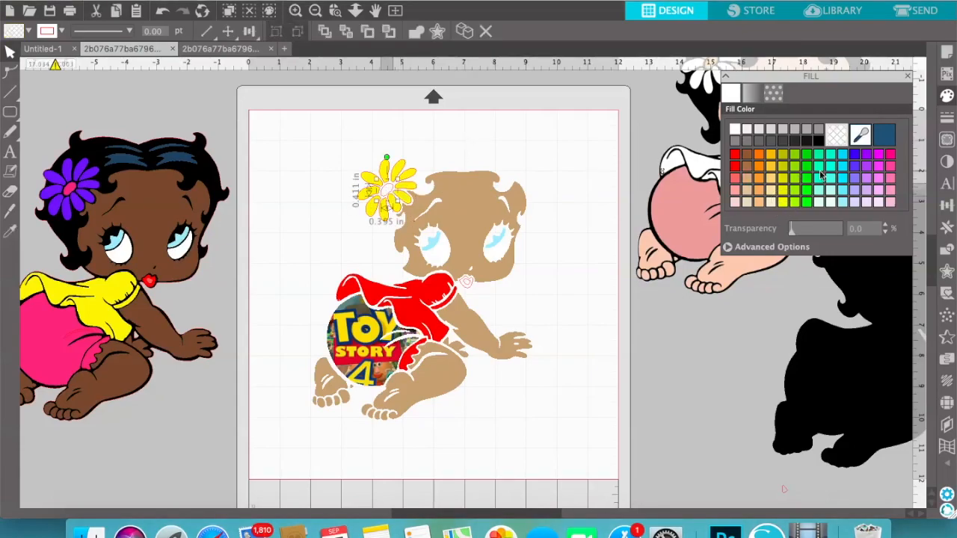
pyautogui.click(746, 155)
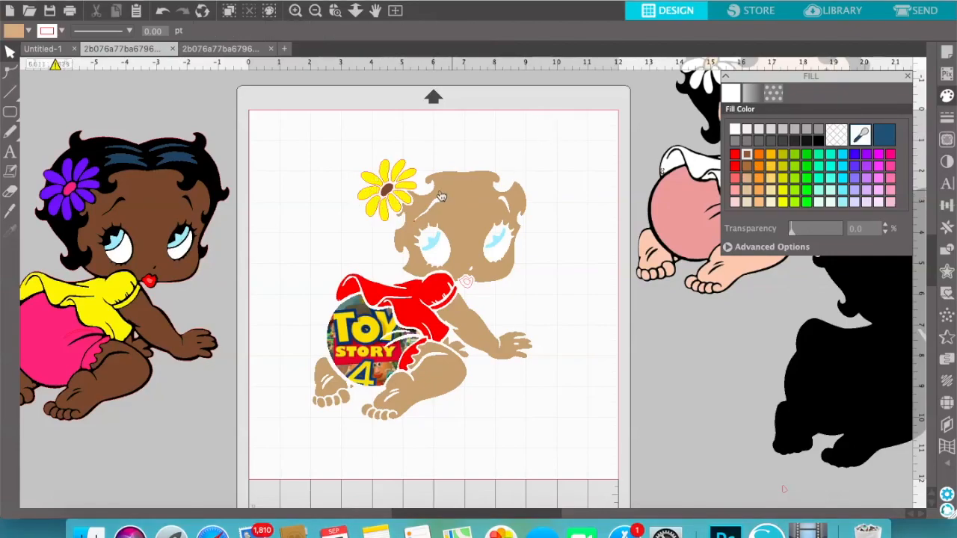
# Select all the yellow petals of the flower and make their line colour transparent
pyautogui.click(384, 215)
pyautogui.keyDown('shift'); pyautogui.click(372, 209); pyautogui.keyUp('shift')
pyautogui.keyDown('shift'); pyautogui.click(368, 194); pyautogui.keyUp('shift')
pyautogui.keyDown('shift'); pyautogui.click(371, 178); pyautogui.keyUp('shift')
pyautogui.keyDown('shift'); pyautogui.click(383, 176); pyautogui.keyUp('shift')
pyautogui.keyDown('shift'); pyautogui.click(402, 171); pyautogui.keyUp('shift')
pyautogui.keyDown('shift'); pyautogui.click(409, 186); pyautogui.keyUp('shift')
pyautogui.keyDown('shift'); pyautogui.click(406, 191); pyautogui.keyUp('shift')
pyautogui.keyDown('shift'); pyautogui.click(405, 200); pyautogui.keyUp('shift')
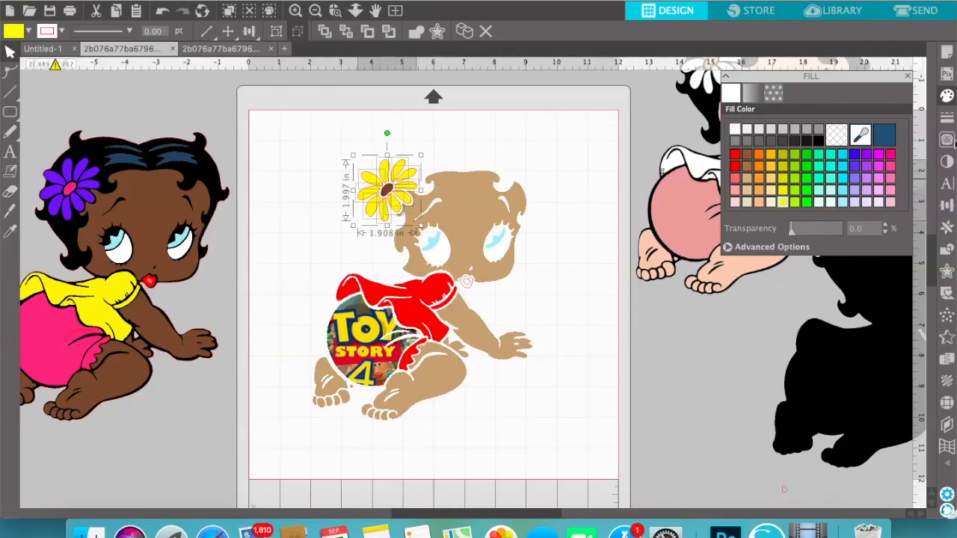
pyautogui.click(947, 118)
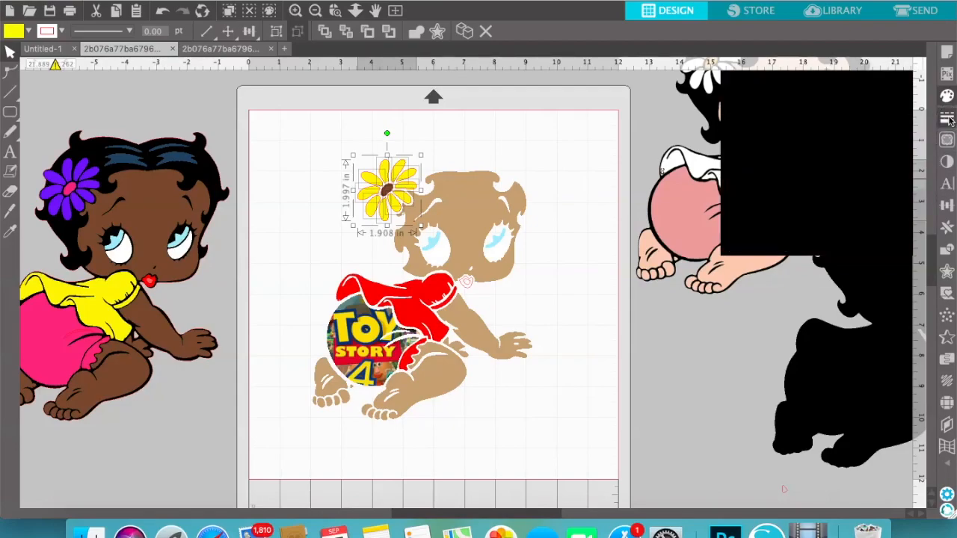
pyautogui.click(752, 93)
pyautogui.click(841, 137)
pyautogui.click(386, 190)
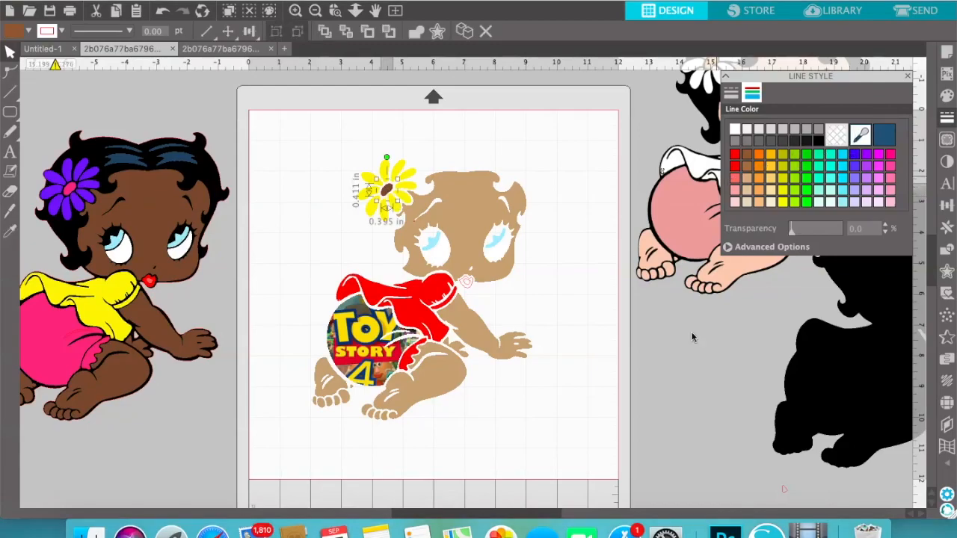
pyautogui.click(678, 367)
# Place the black silhouette behind the coloured pieces to check the flower and face, and return it off the page
pyautogui.moveTo(859, 379); pyautogui.dragTo(395, 334)
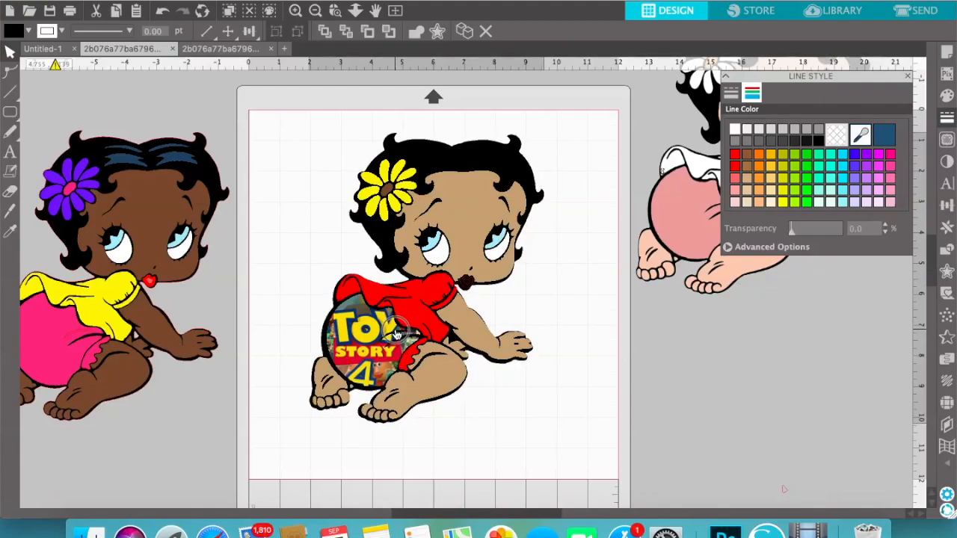
pyautogui.moveTo(396, 334); pyautogui.dragTo(826, 374)
pyautogui.click(673, 366)
# Give the baby's lips a hot pink outline and a hot pink fill
pyautogui.click(469, 286)
pyautogui.click(468, 288)
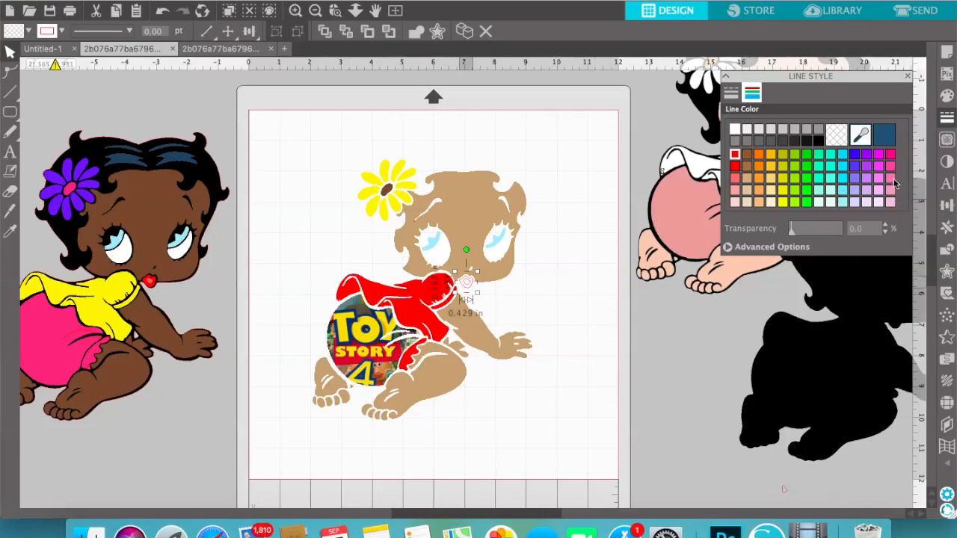
pyautogui.click(890, 154)
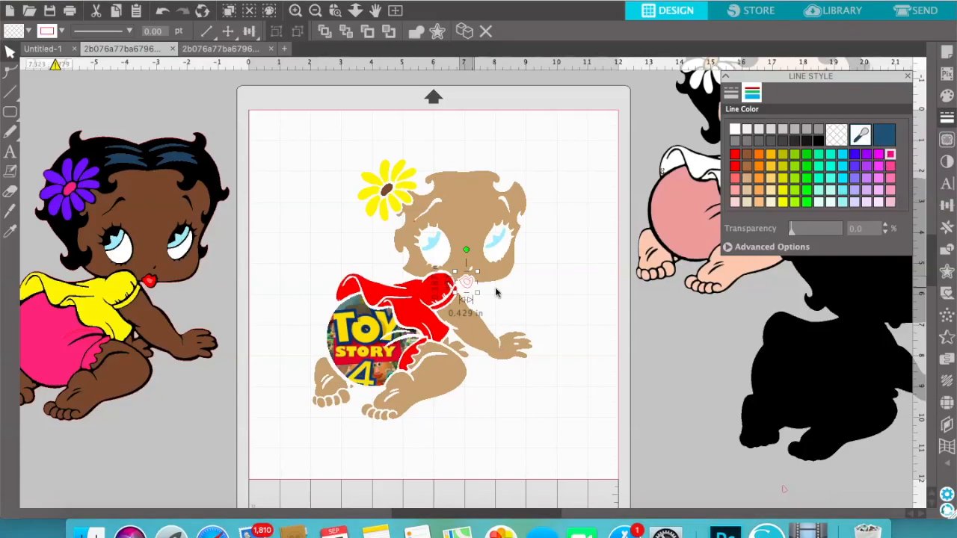
pyautogui.click(947, 96)
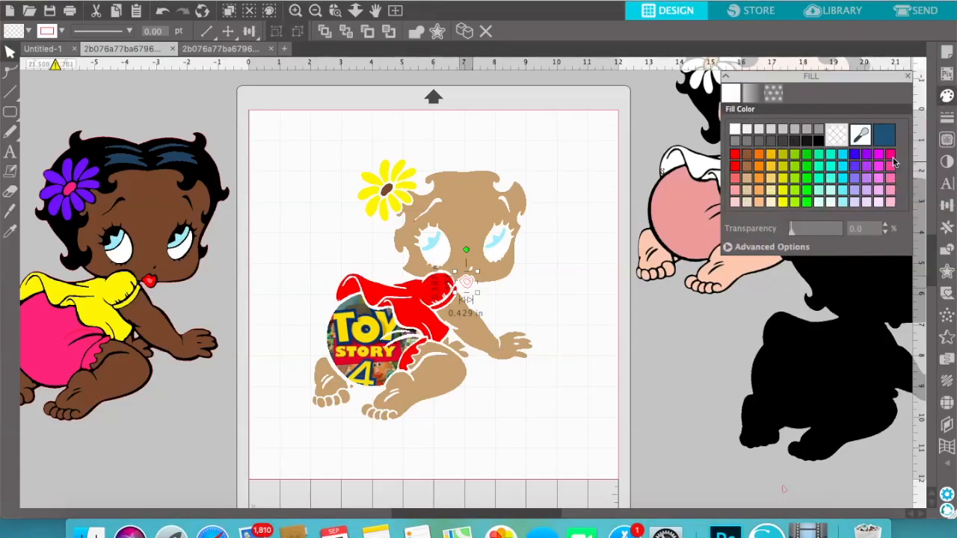
pyautogui.click(890, 154)
# Try a light pink fill on the lips and undo it
pyautogui.click(468, 287)
pyautogui.click(468, 288)
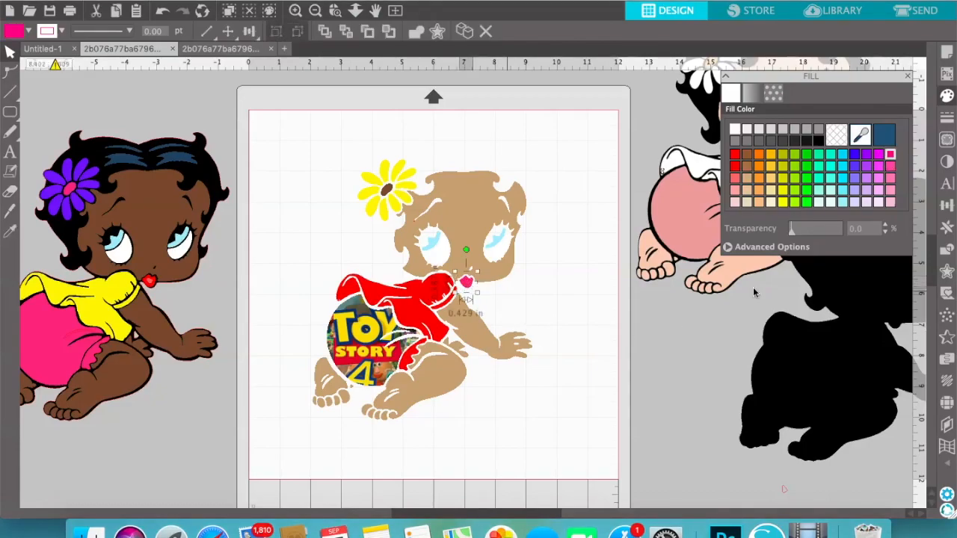
pyautogui.click(891, 203)
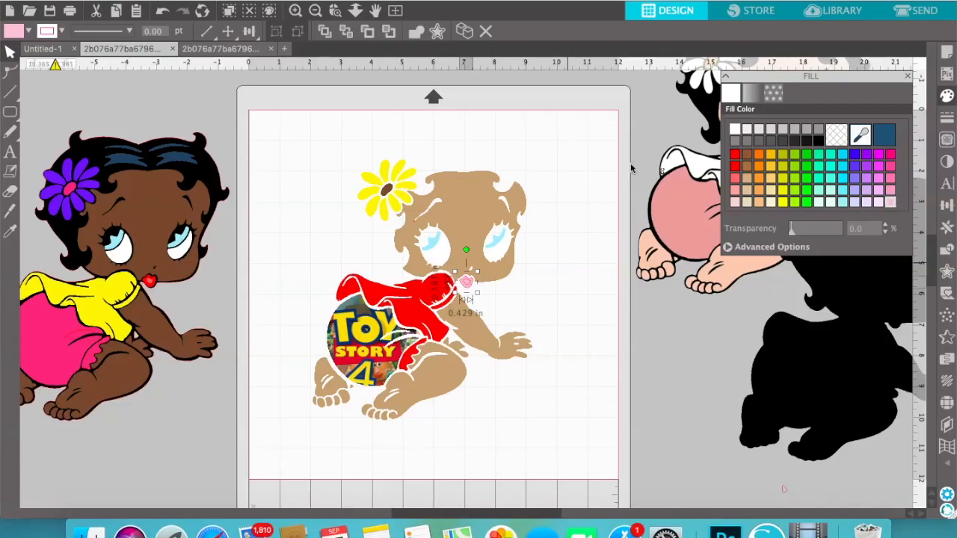
pyautogui.click(162, 10)
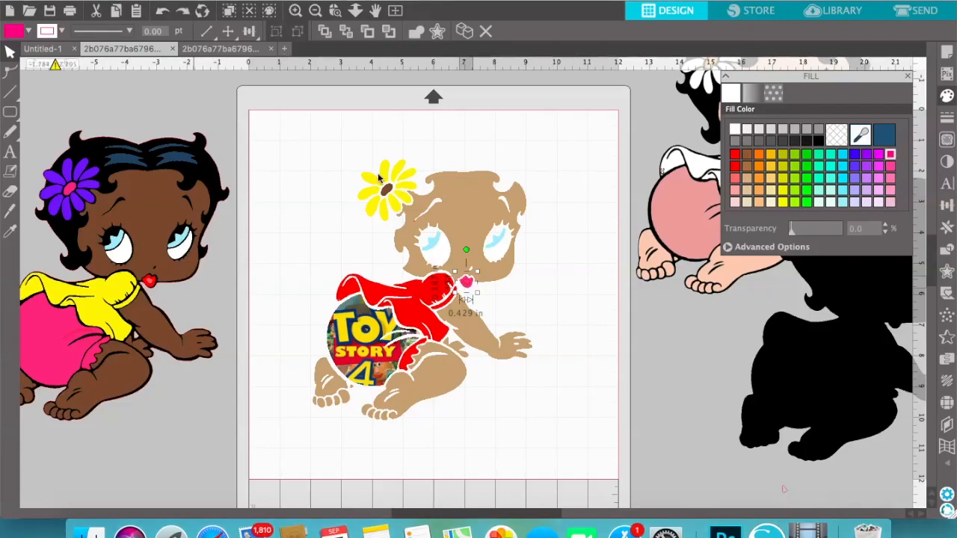
# Select the outer lip shape on its own and fill it with the lightest pink
pyautogui.click(471, 293)
pyautogui.click(468, 286)
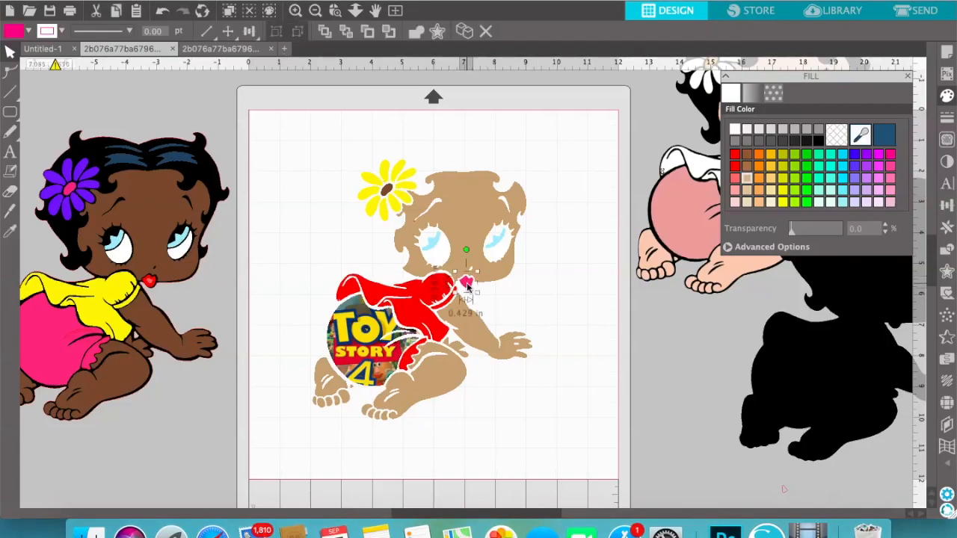
pyautogui.click(467, 283)
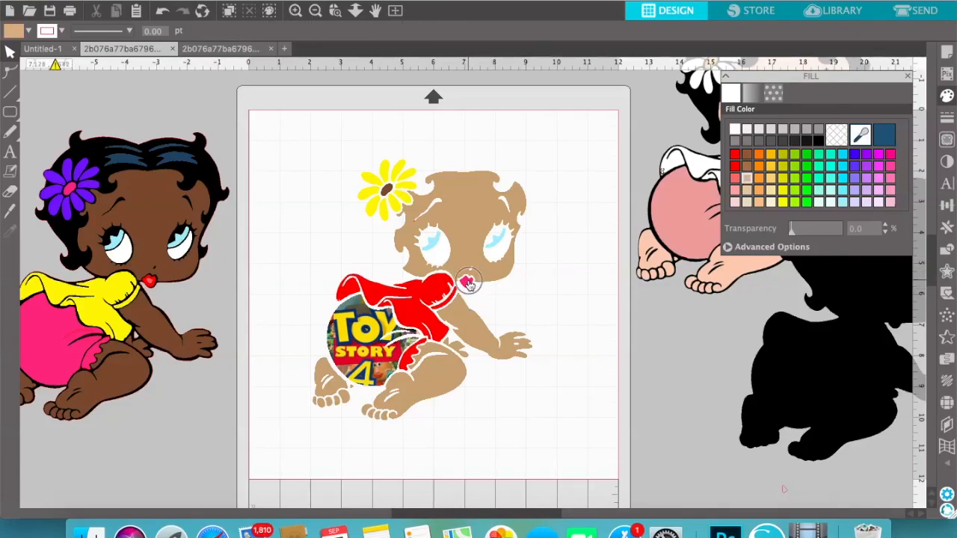
pyautogui.click(468, 284)
pyautogui.click(479, 288)
pyautogui.click(468, 288)
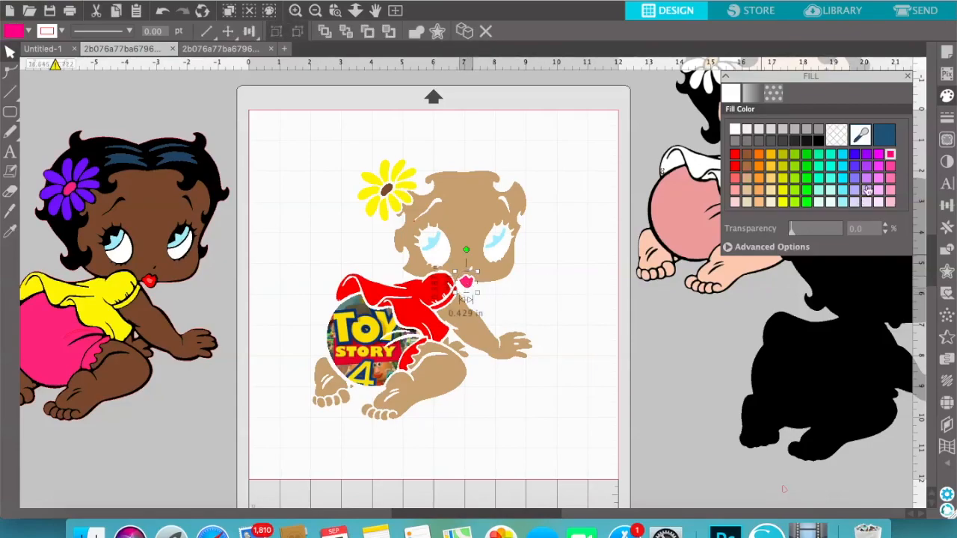
pyautogui.click(893, 202)
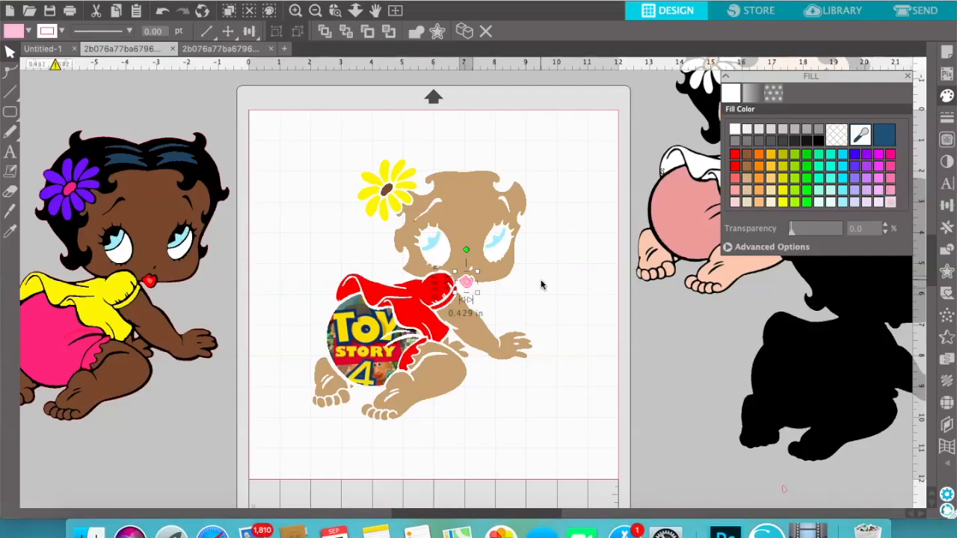
# Isolate the small inner lip shape and fill it with a medium pink, darker than the outer lips
pyautogui.click(471, 288)
pyautogui.click(470, 288)
pyautogui.click(468, 285)
pyautogui.moveTo(468, 284)
pyautogui.mouseDown()
pyautogui.moveTo(482, 295)
pyautogui.moveTo(469, 286)
pyautogui.mouseUp()
pyautogui.click(531, 292)
pyautogui.click(471, 286)
pyautogui.click(471, 289)
pyautogui.click(470, 285)
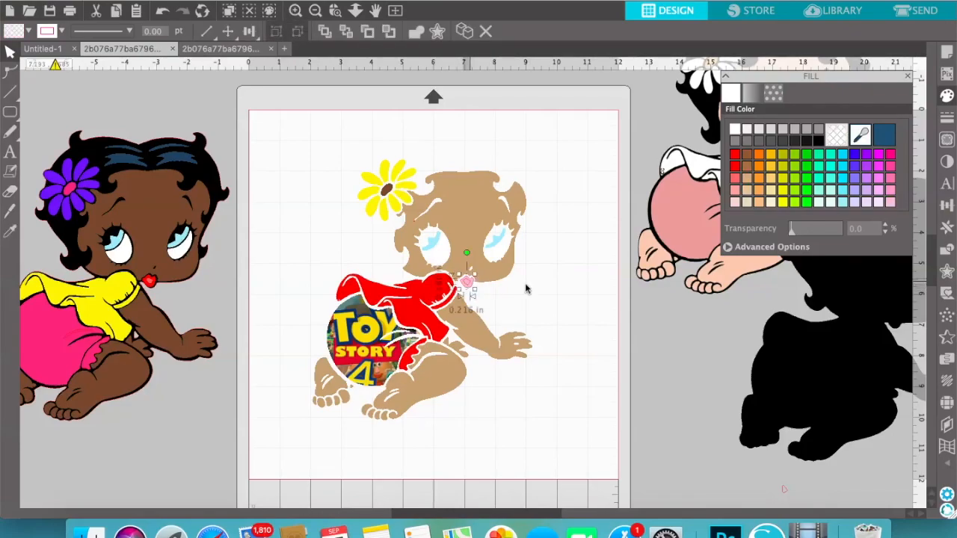
pyautogui.click(890, 191)
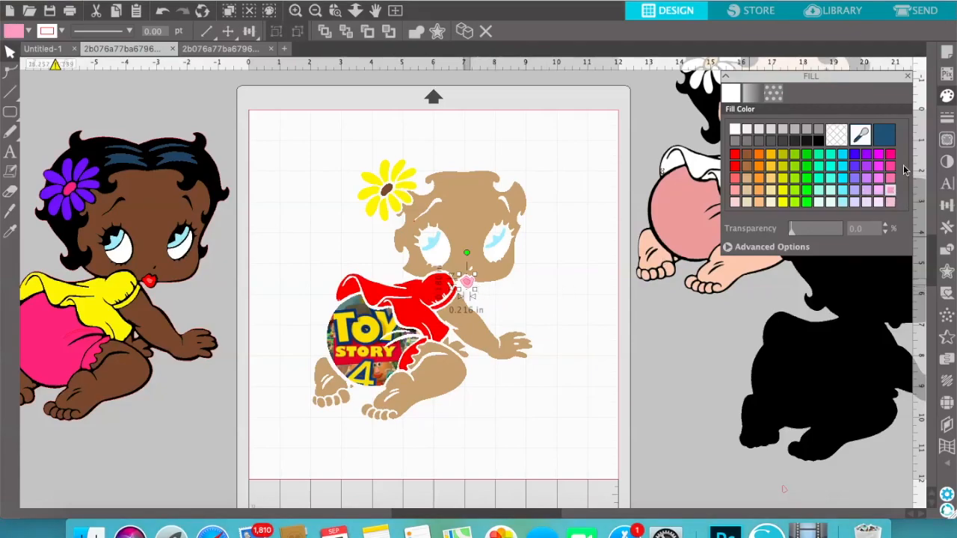
# Set the line colour of the inner lip shape to black
pyautogui.click(947, 97)
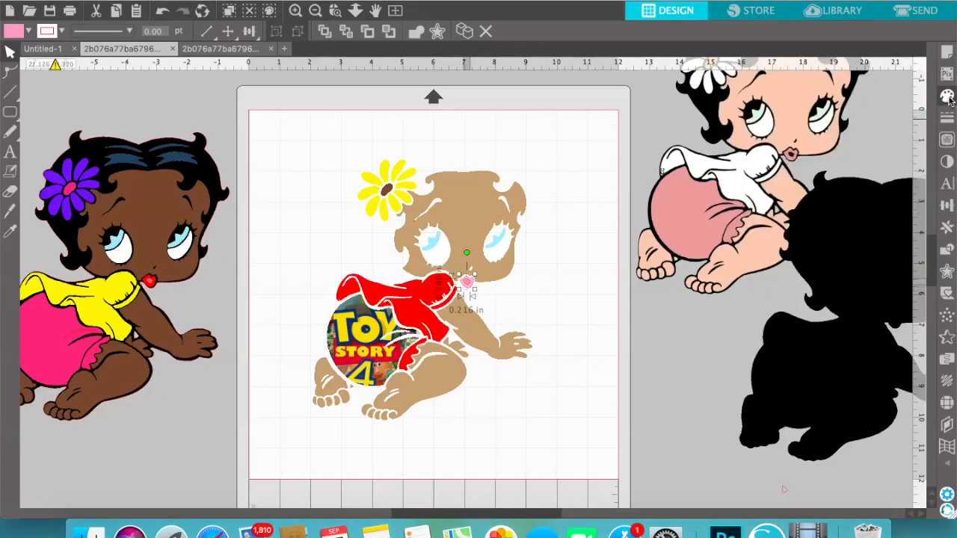
pyautogui.click(947, 118)
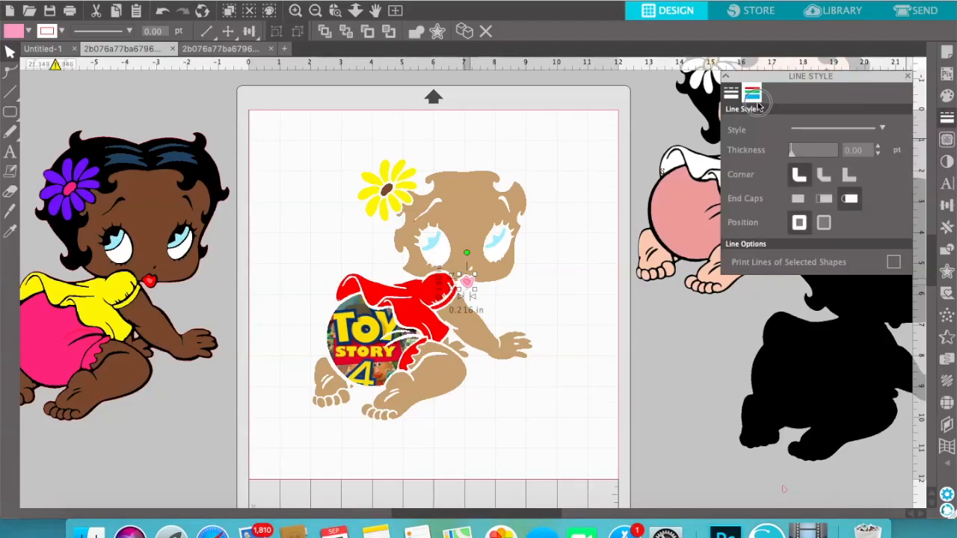
pyautogui.click(752, 92)
pyautogui.click(818, 142)
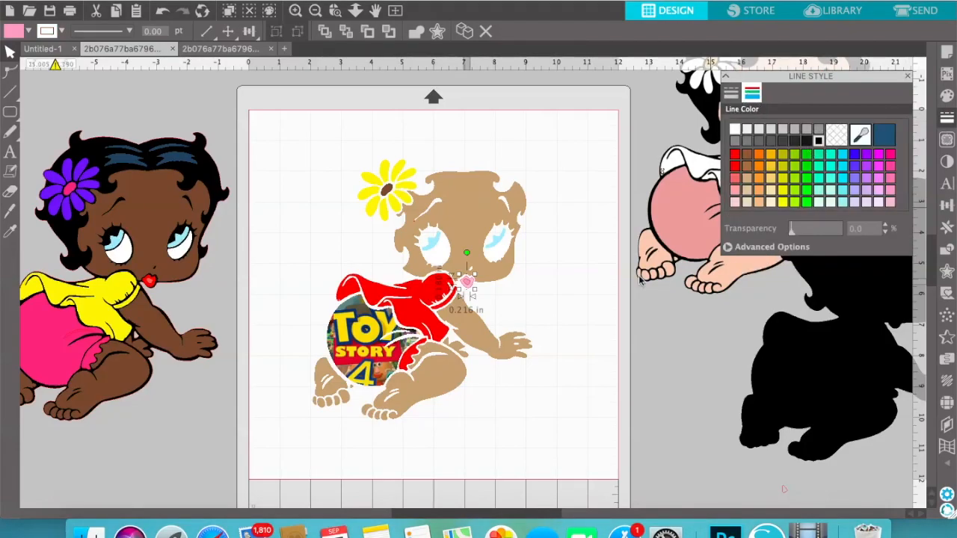
pyautogui.click(561, 305)
# Change the line colour of the outer lip shape to another pink and deselect it
pyautogui.click(467, 284)
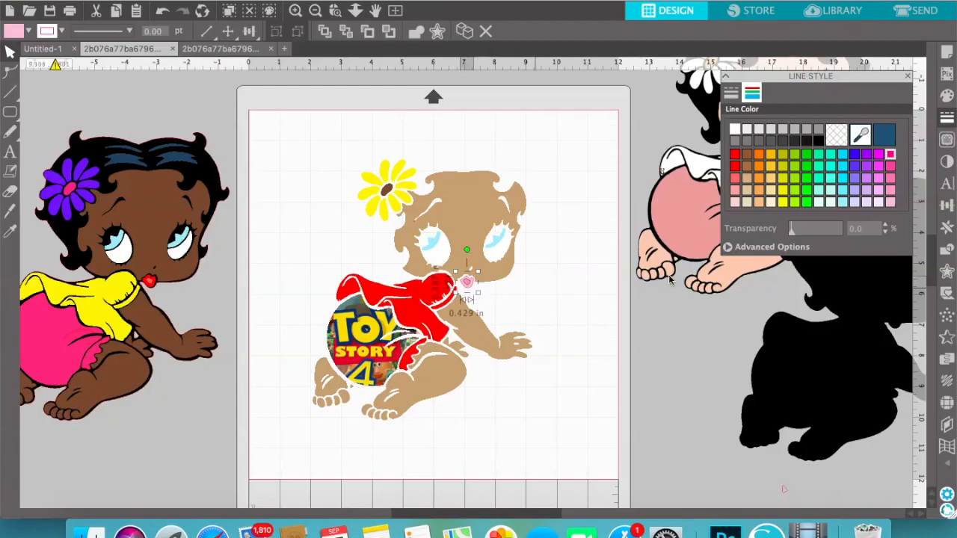
pyautogui.click(890, 166)
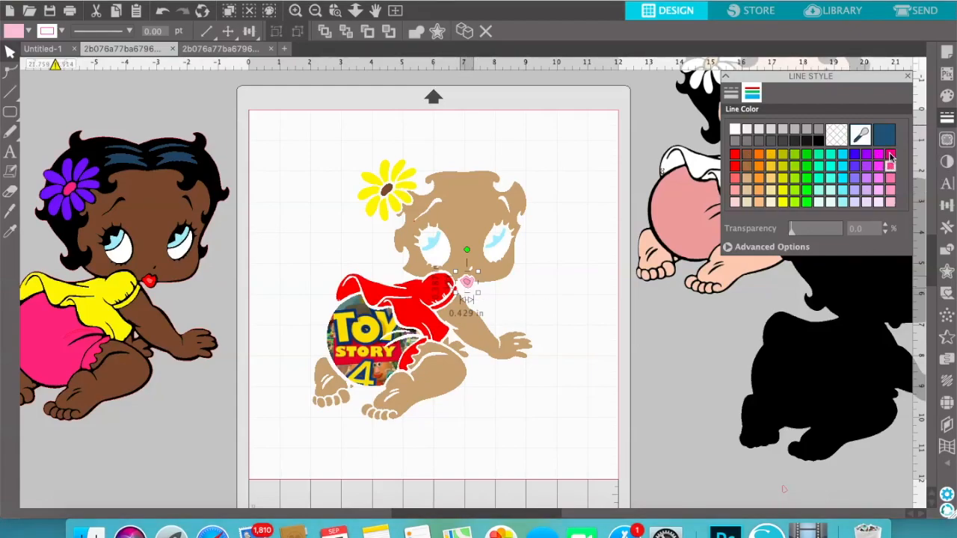
pyautogui.click(481, 292)
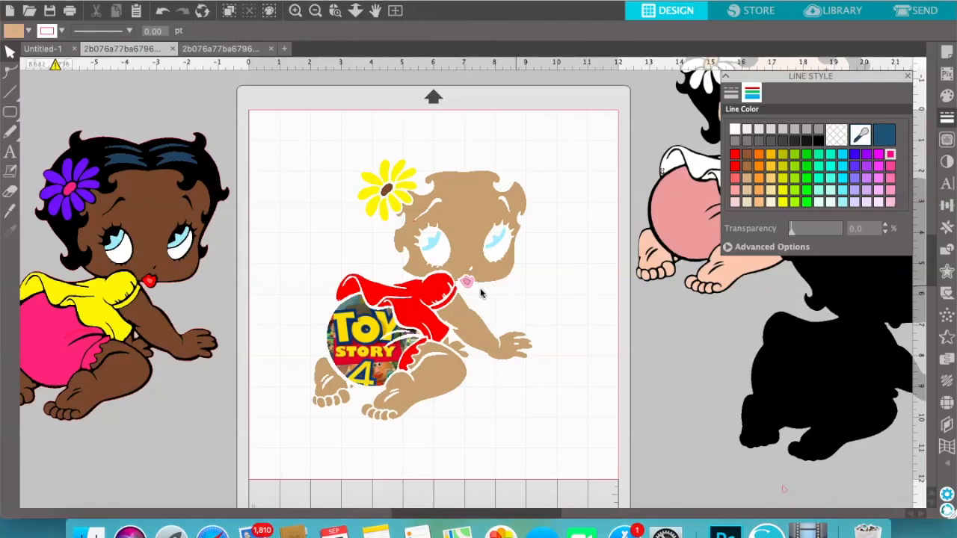
# Fill the outer lip shape with the strongest bright pink and deselect it
pyautogui.click(471, 291)
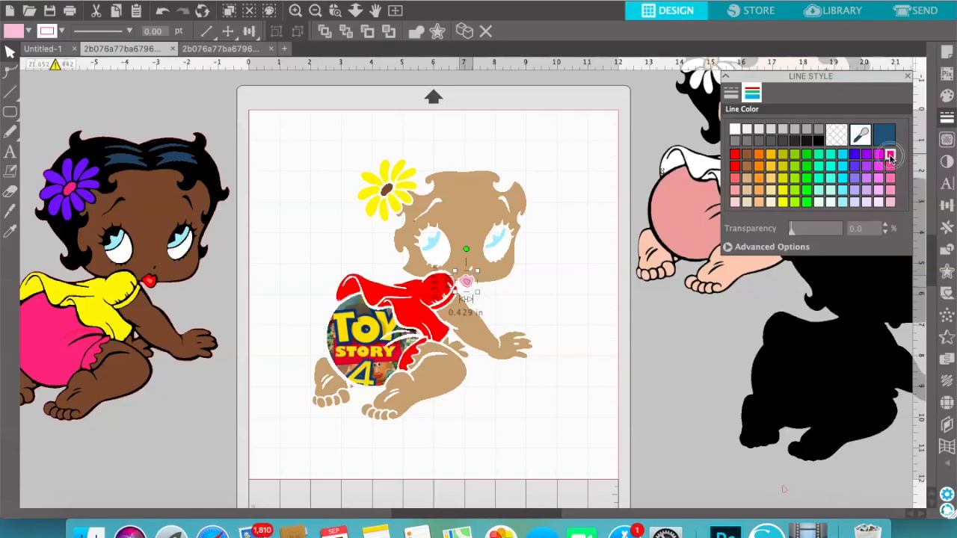
pyautogui.click(946, 97)
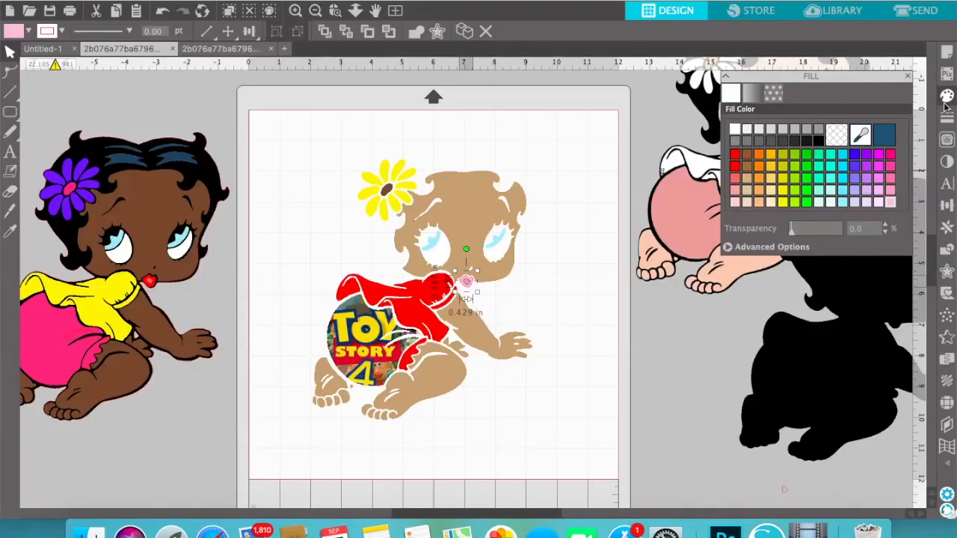
pyautogui.click(891, 155)
pyautogui.click(654, 321)
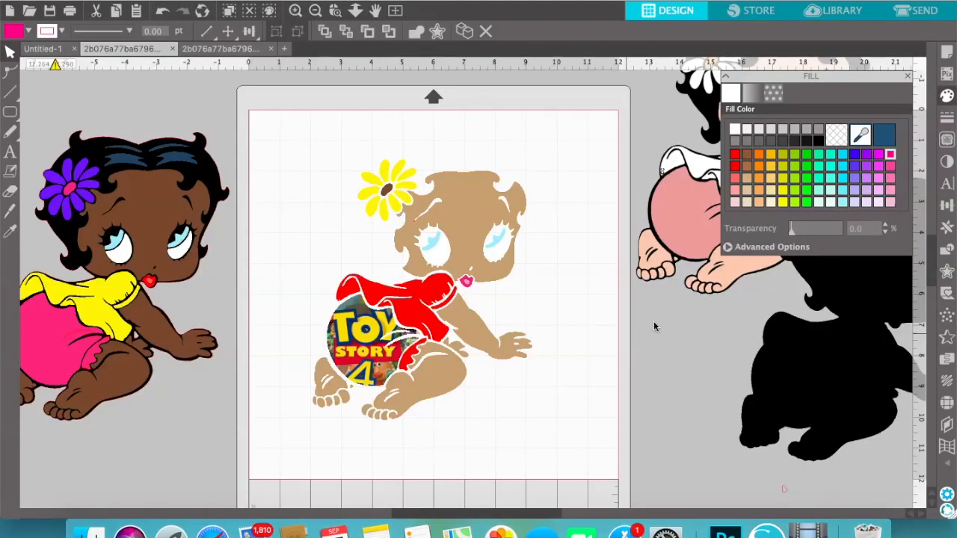
# Move the black silhouette onto the mat so it sits behind the coloured baby pieces, and deselect it
pyautogui.moveTo(841, 363); pyautogui.dragTo(422, 326)
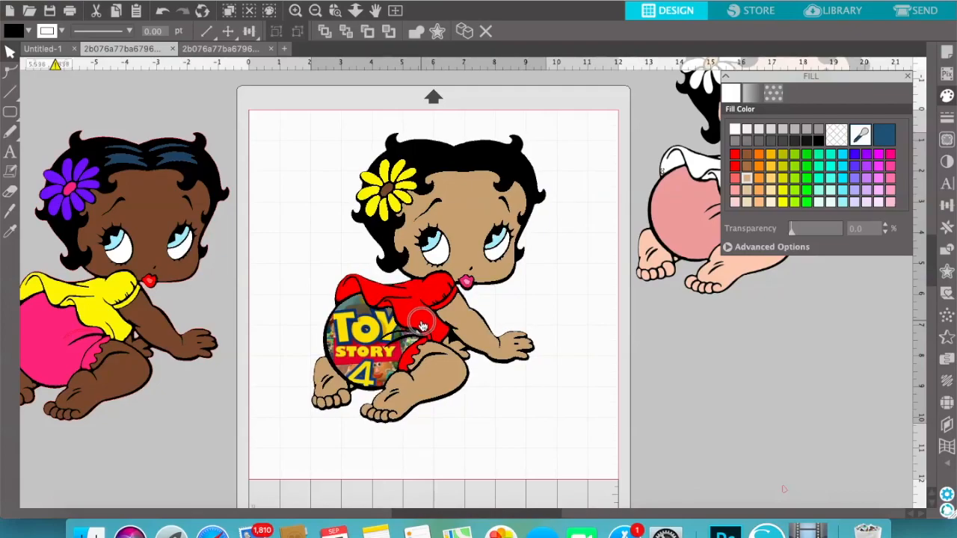
pyautogui.moveTo(423, 326); pyautogui.dragTo(422, 327)
pyautogui.click(689, 388)
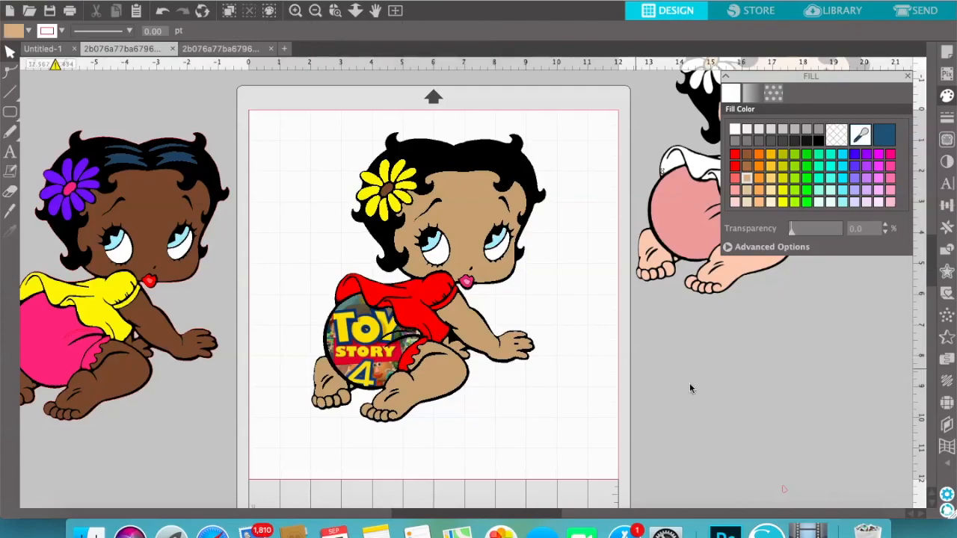
# Fine-adjust the black silhouette's position behind the coloured pieces so the outlines line up, checking individual pieces
pyautogui.click(465, 374)
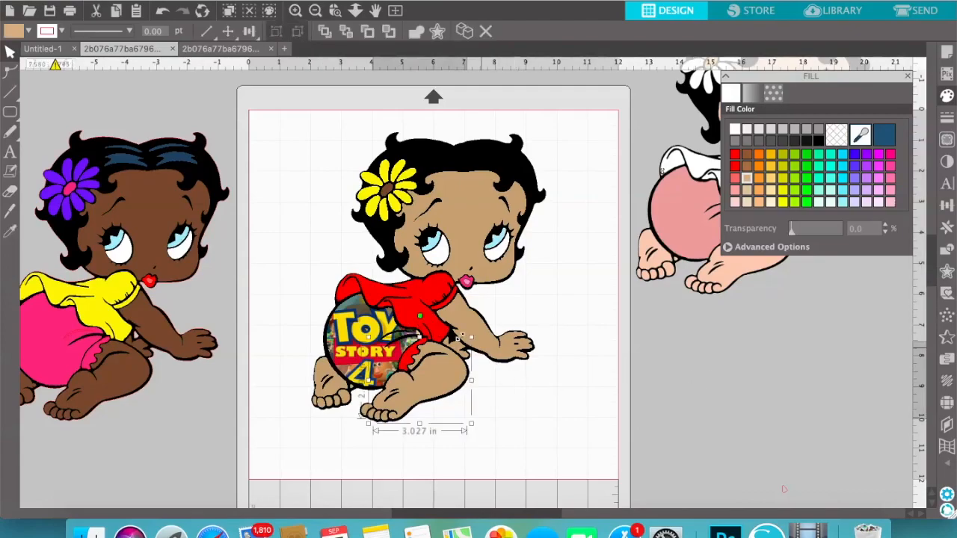
pyautogui.click(666, 387)
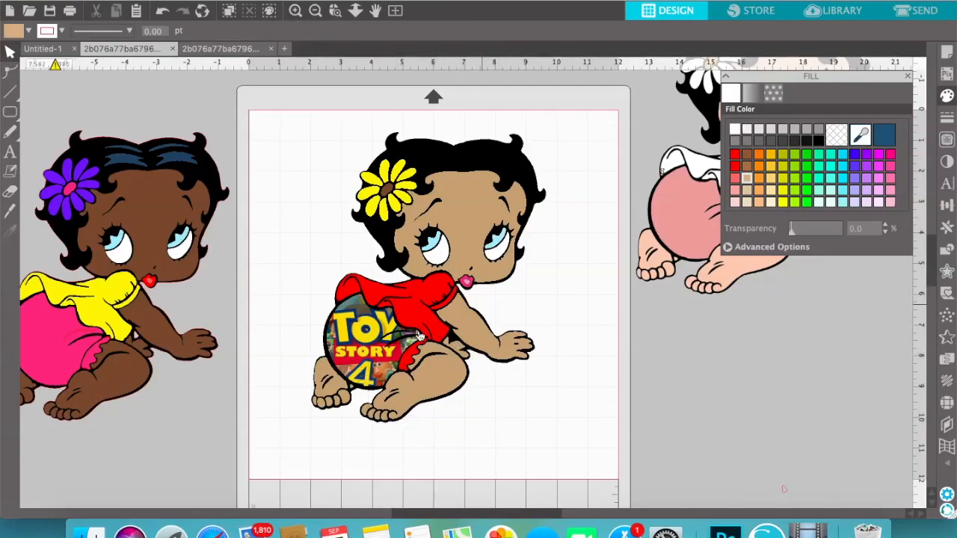
pyautogui.click(412, 342)
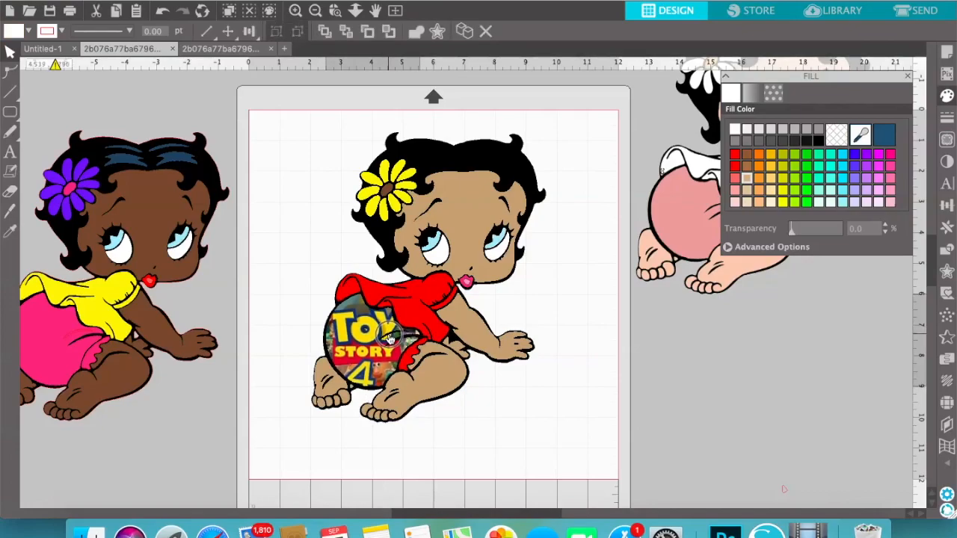
pyautogui.click(531, 181)
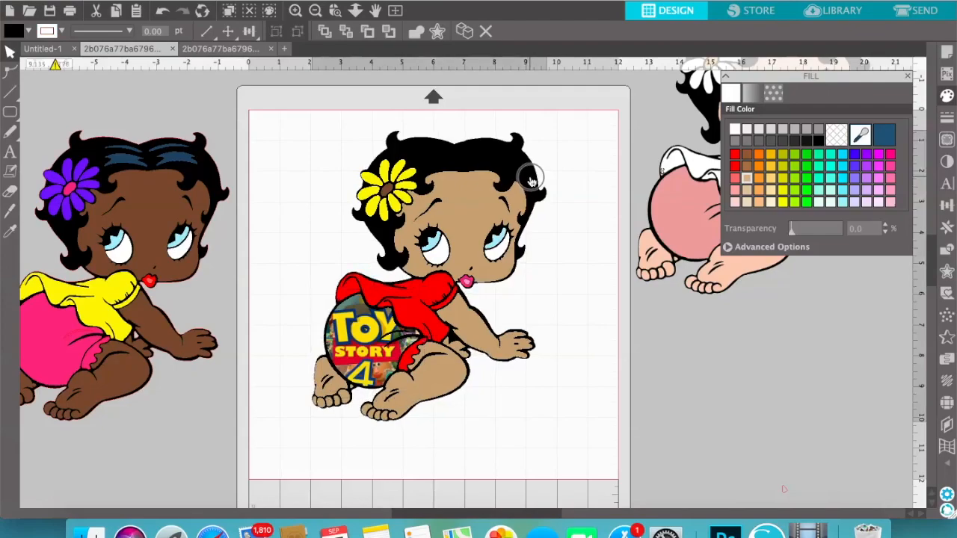
pyautogui.moveTo(531, 182); pyautogui.dragTo(529, 182)
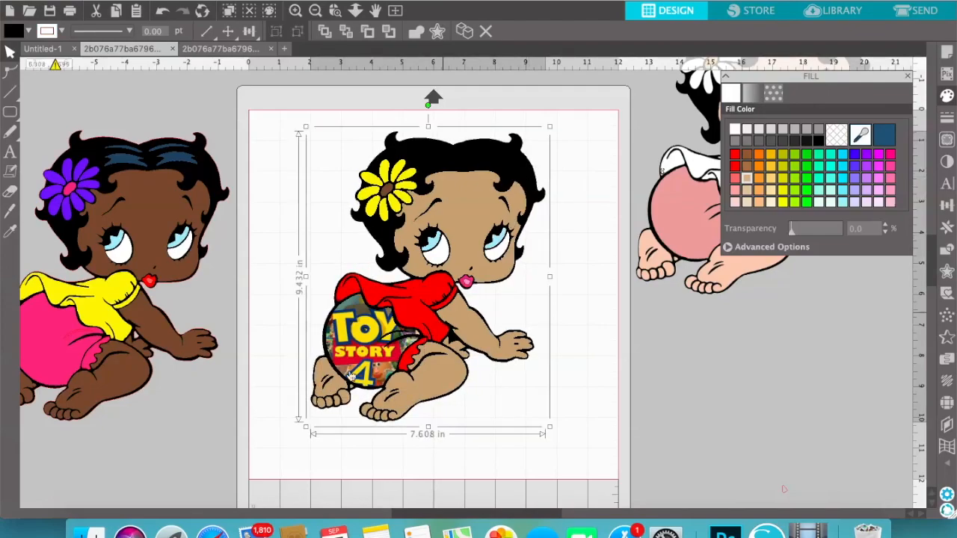
pyautogui.click(408, 360)
pyautogui.click(356, 361)
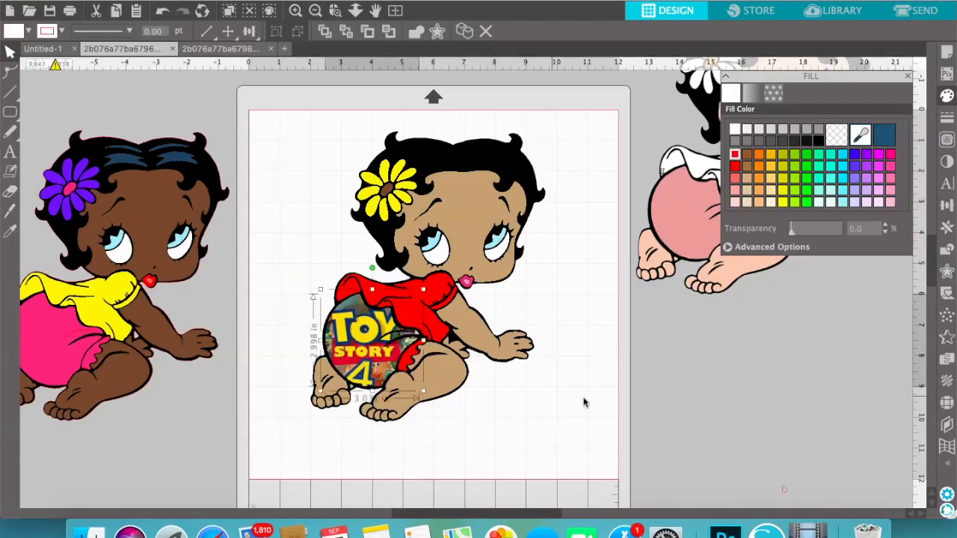
pyautogui.click(623, 394)
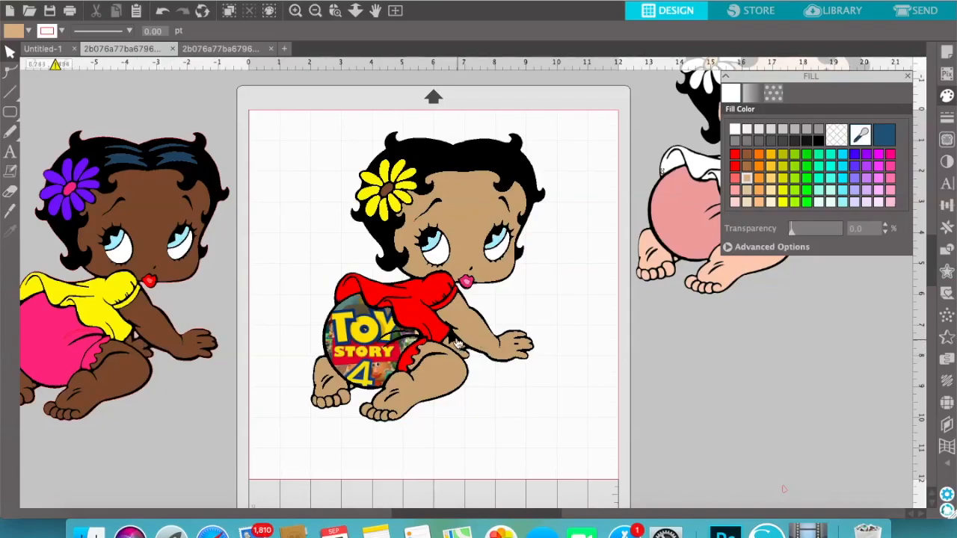
# Trace the area between the arm and leg of the yellow-shirted copy with a threshold of 35%
pyautogui.click(907, 77)
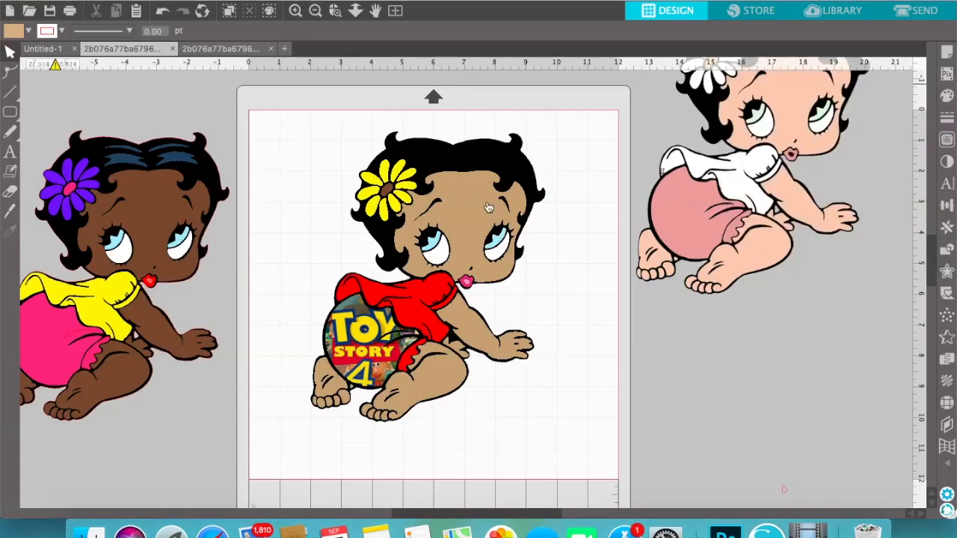
pyautogui.click(947, 141)
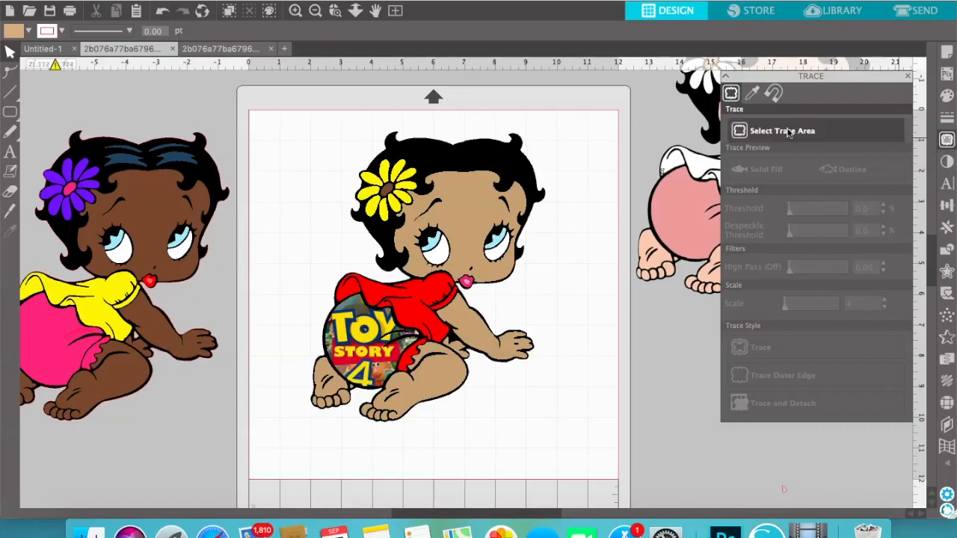
pyautogui.moveTo(117, 314)
pyautogui.mouseDown()
pyautogui.moveTo(161, 340)
pyautogui.moveTo(176, 363)
pyautogui.mouseUp()
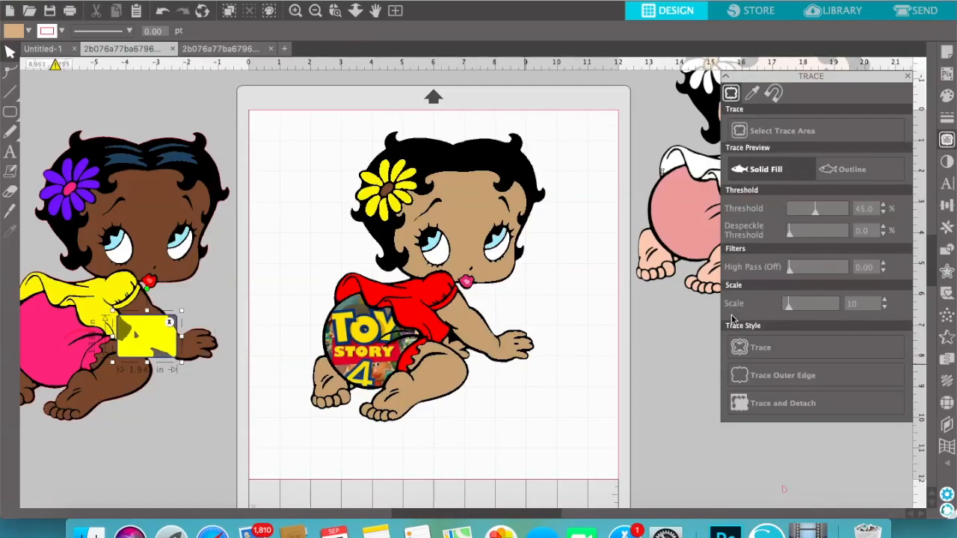
pyautogui.click(809, 212)
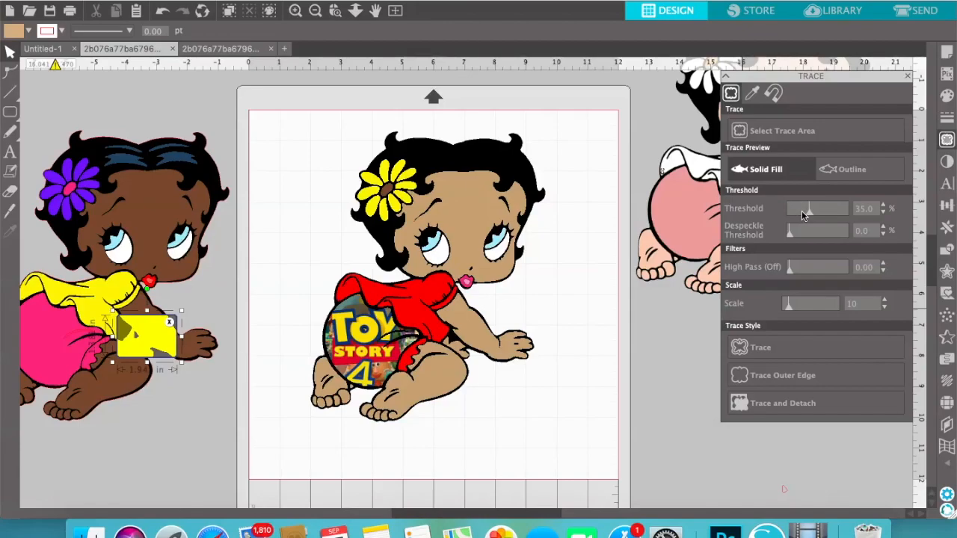
pyautogui.click(793, 354)
# Move the yellow-shirted copy off the new trace and release the trace's compound path
pyautogui.moveTo(138, 343)
pyautogui.mouseDown()
pyautogui.moveTo(122, 359)
pyautogui.moveTo(170, 396)
pyautogui.moveTo(57, 292)
pyautogui.mouseUp()
pyautogui.click(179, 342)
pyautogui.click(271, 0)
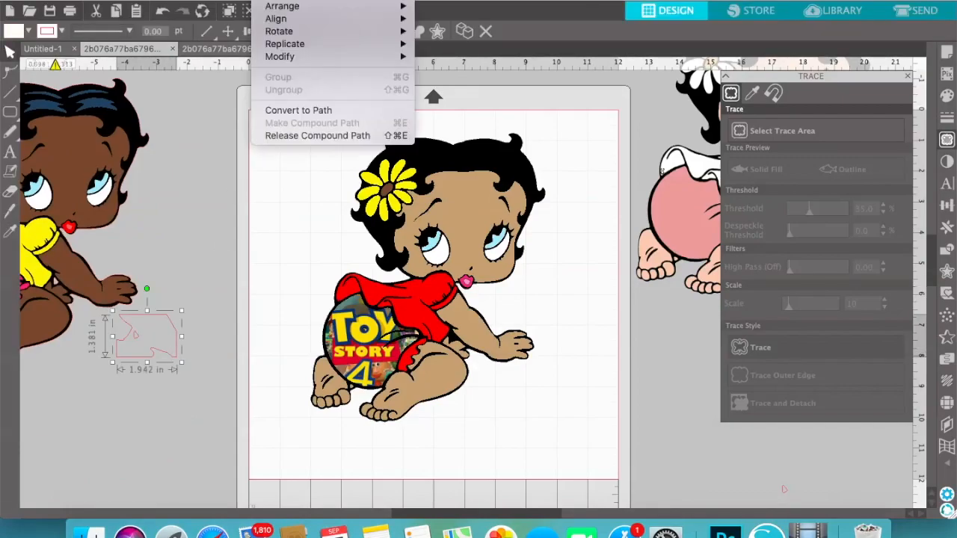
pyautogui.click(304, 136)
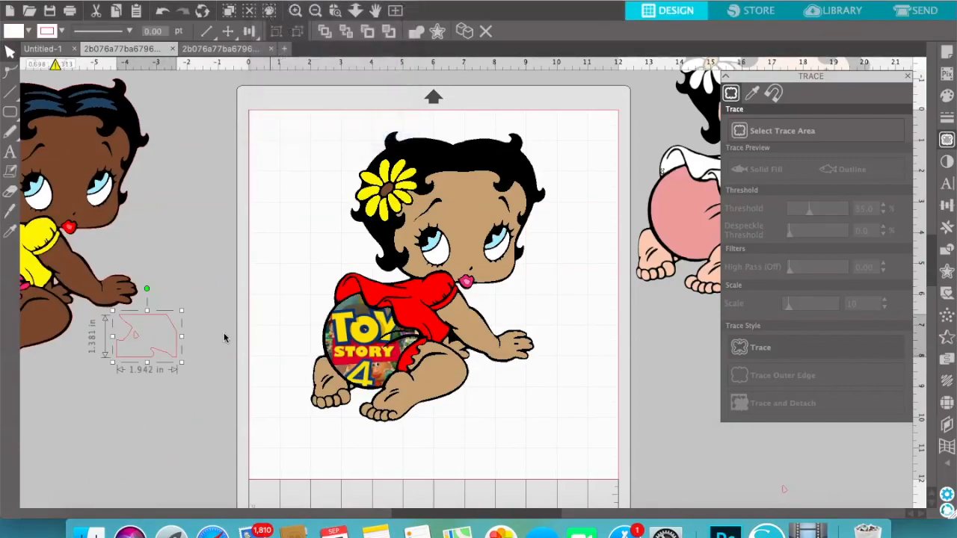
# Place the small traced gap shape on the red-shirted baby, between the shirt, arm and leg
pyautogui.click(226, 334)
pyautogui.click(139, 342)
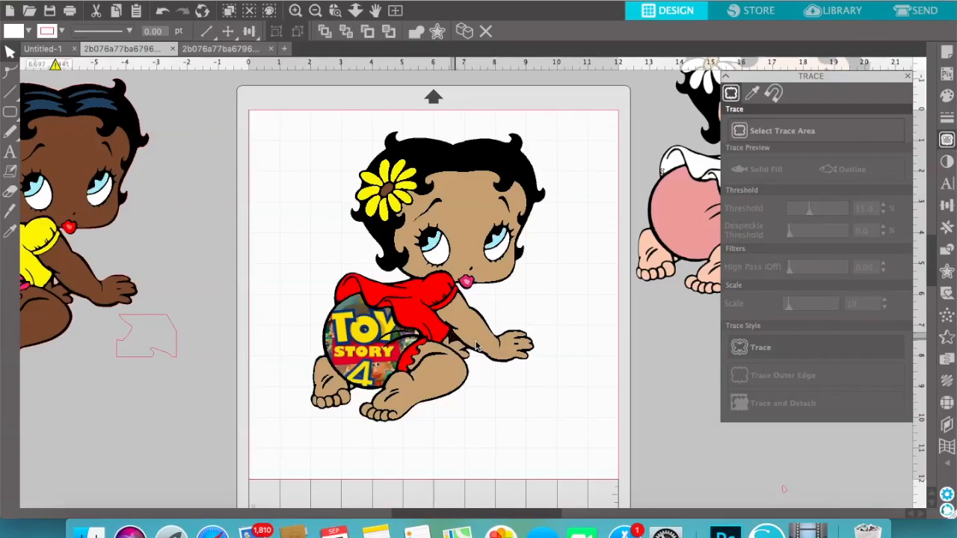
pyautogui.press('Delete')
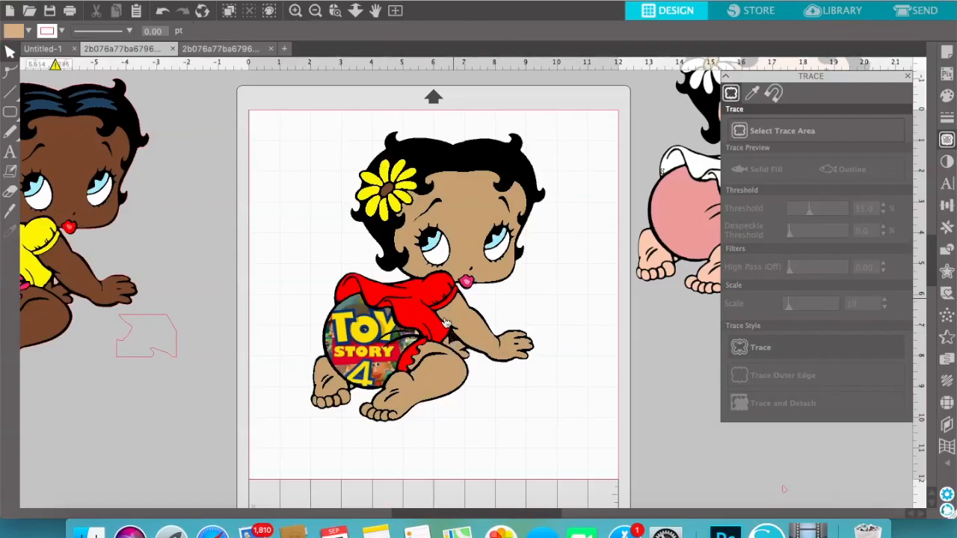
# Subtract the small gap shape from the black silhouette and deselect the result
pyautogui.click(454, 344)
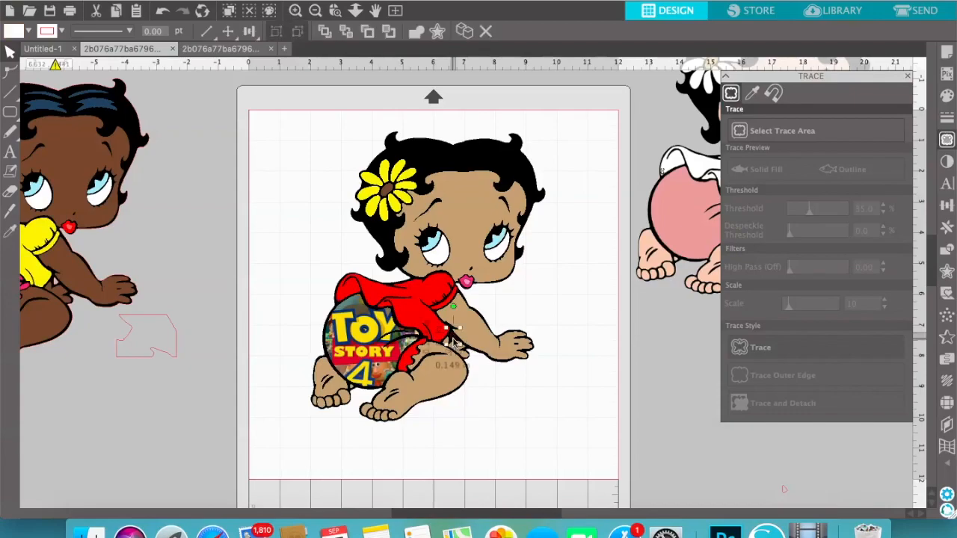
pyautogui.click(486, 159)
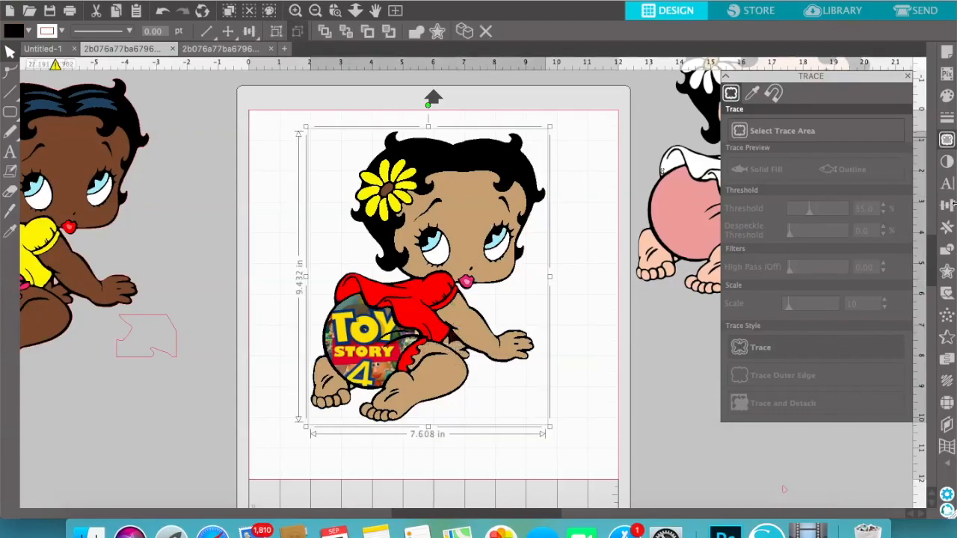
pyautogui.click(947, 250)
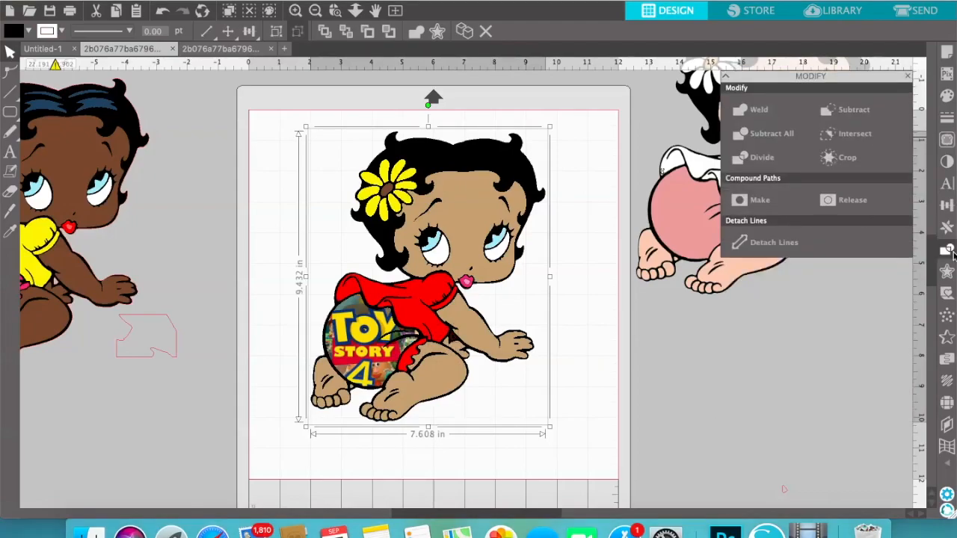
pyautogui.click(867, 112)
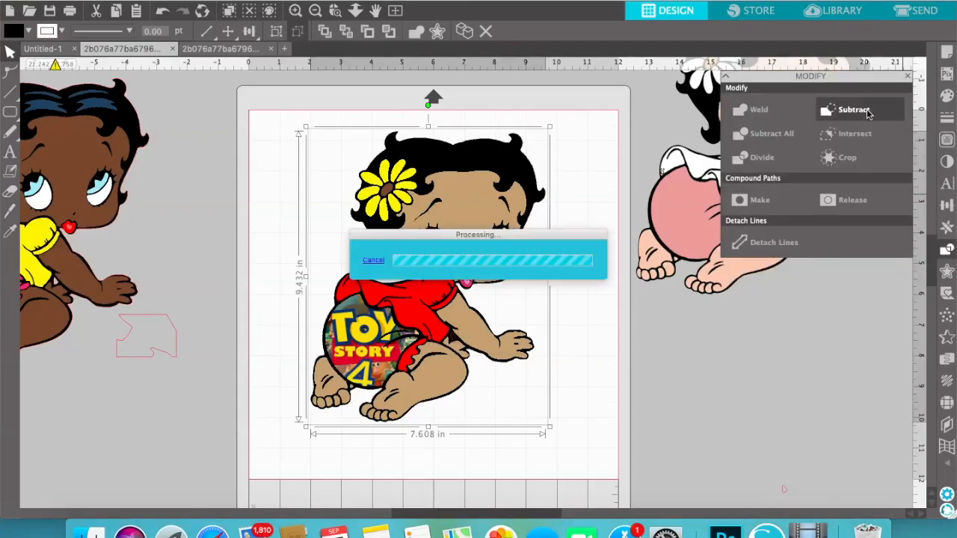
pyautogui.click(742, 414)
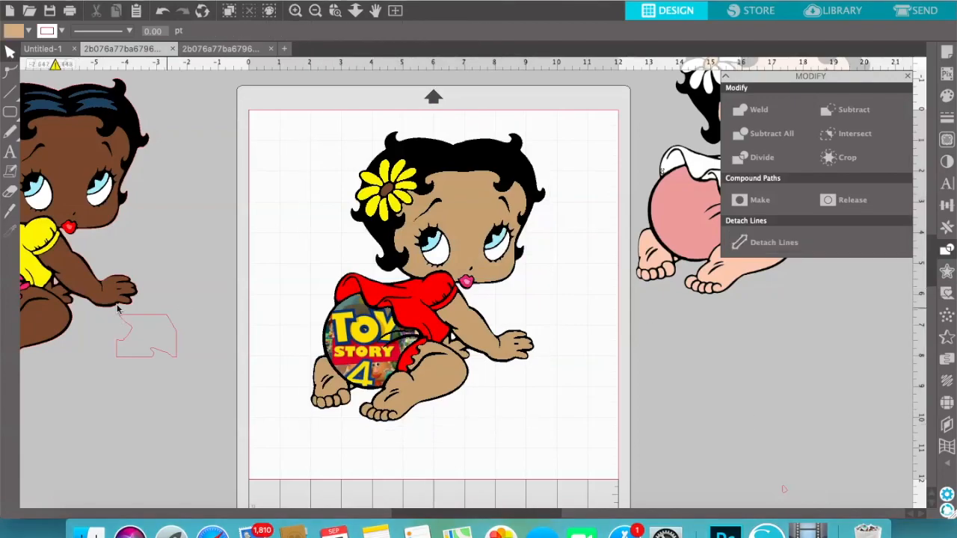
# Delete the leftover trace outline beside the yellow-shirted copy and close the modify options
pyautogui.click(165, 322)
pyautogui.press('Delete')
pyautogui.click(908, 79)
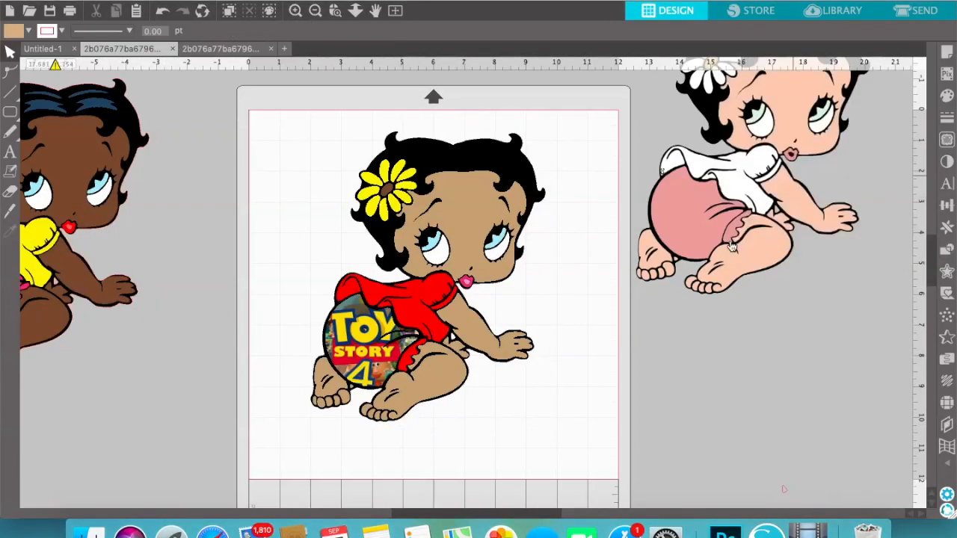
# Move the original white-shirted image down beside the mat so its whole head is accessible
pyautogui.moveTo(726, 233); pyautogui.dragTo(684, 377)
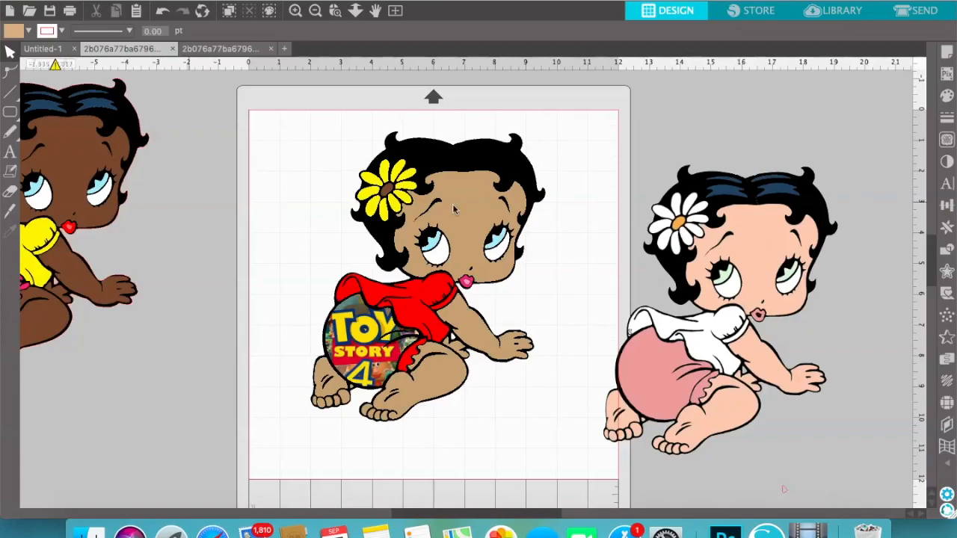
pyautogui.click(768, 245)
pyautogui.click(783, 131)
pyautogui.moveTo(781, 209); pyautogui.dragTo(769, 209)
pyautogui.click(859, 157)
# Trace the hair highlights on the original white-shirted image with a threshold of 8%
pyautogui.click(947, 140)
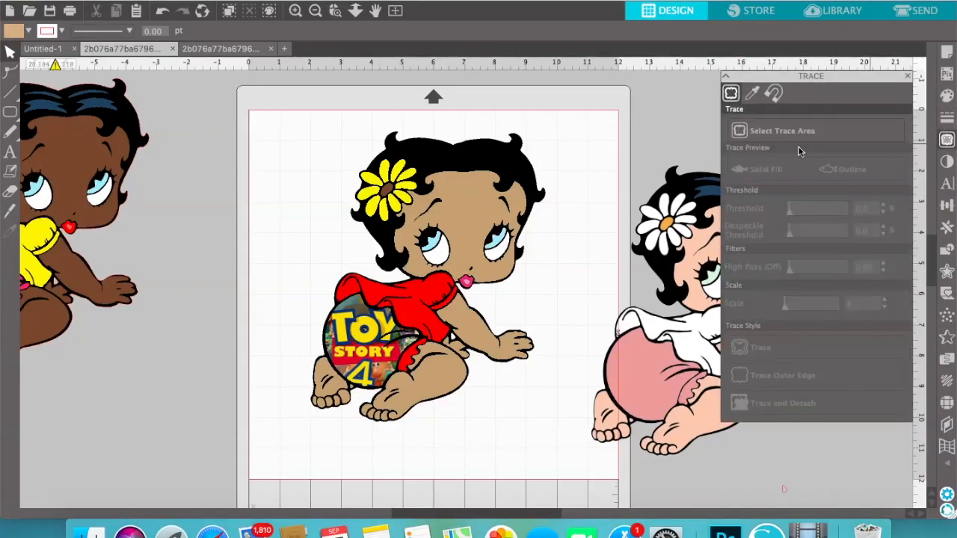
pyautogui.moveTo(884, 78)
pyautogui.mouseDown()
pyautogui.moveTo(690, 170)
pyautogui.moveTo(305, 170)
pyautogui.mouseUp()
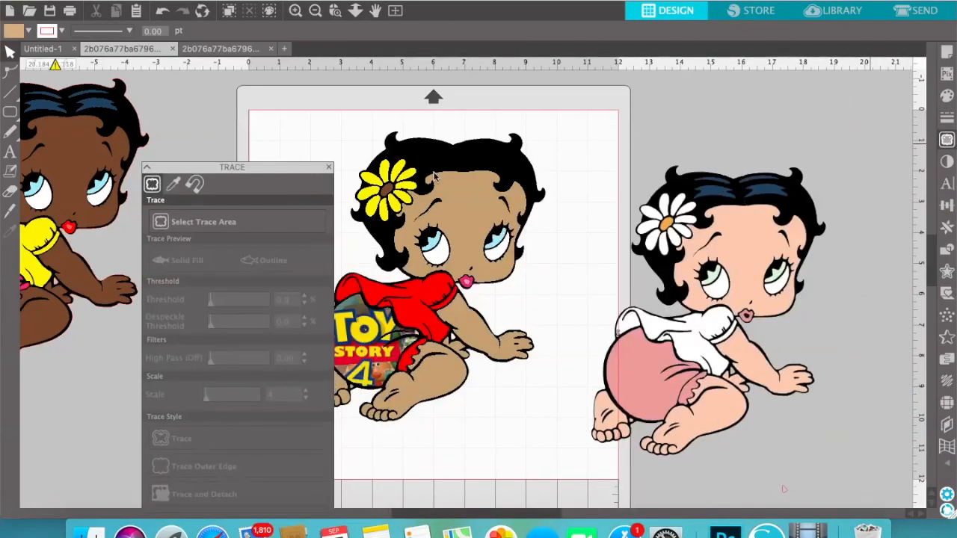
pyautogui.click(260, 225)
pyautogui.moveTo(685, 160)
pyautogui.mouseDown()
pyautogui.moveTo(735, 176)
pyautogui.moveTo(798, 217)
pyautogui.mouseUp()
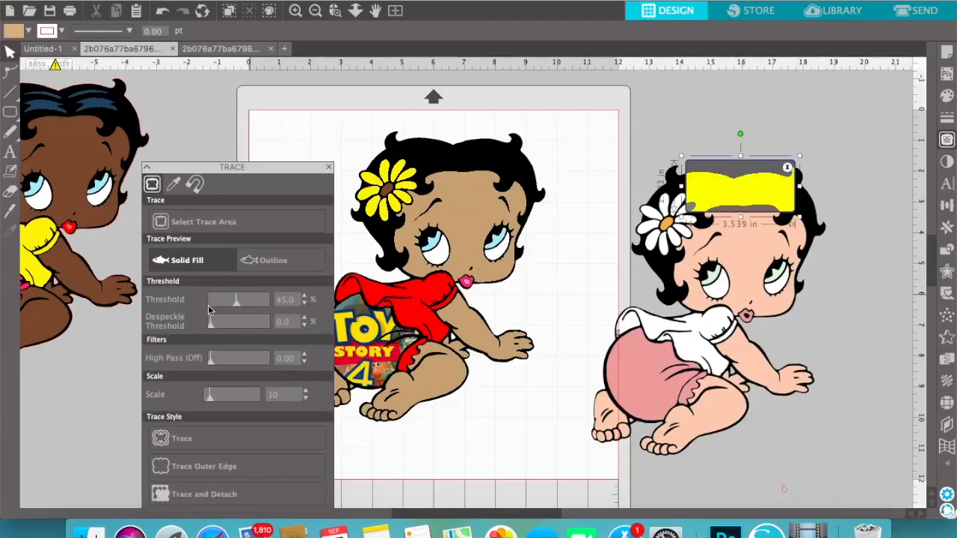
pyautogui.moveTo(226, 305); pyautogui.dragTo(221, 304)
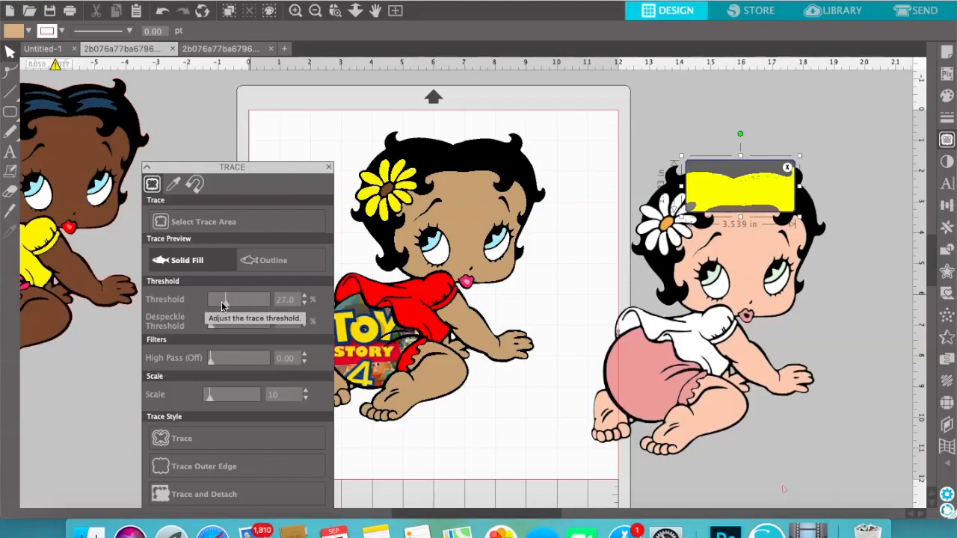
pyautogui.moveTo(221, 304); pyautogui.dragTo(213, 306)
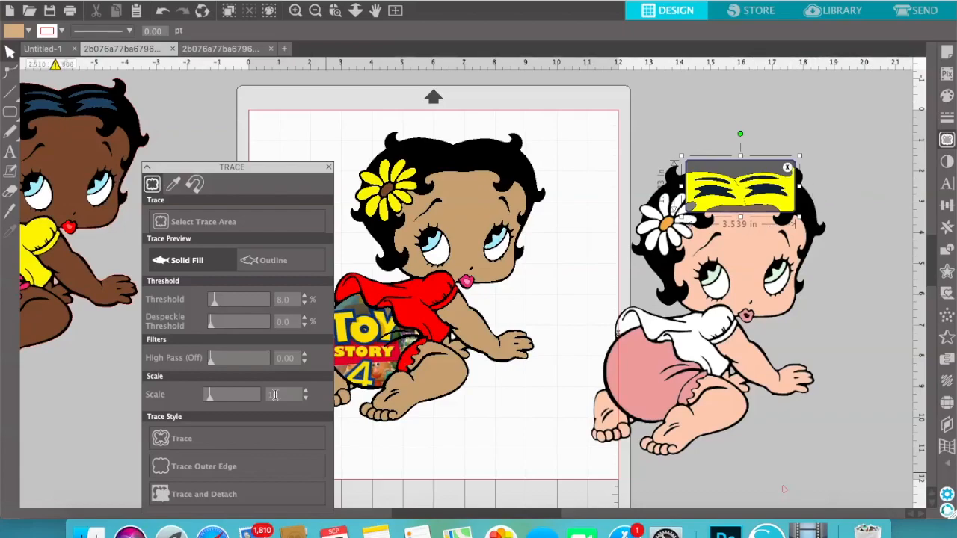
pyautogui.click(241, 447)
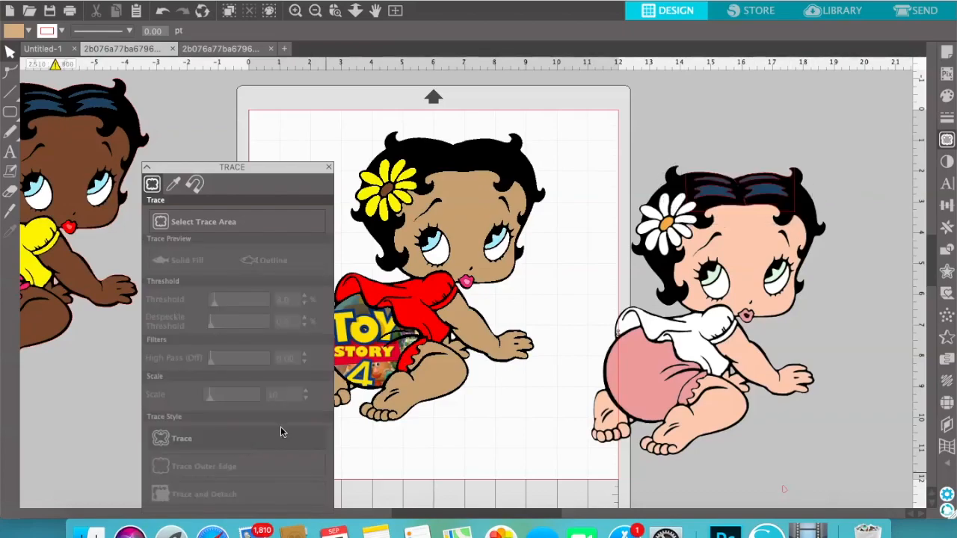
pyautogui.click(328, 168)
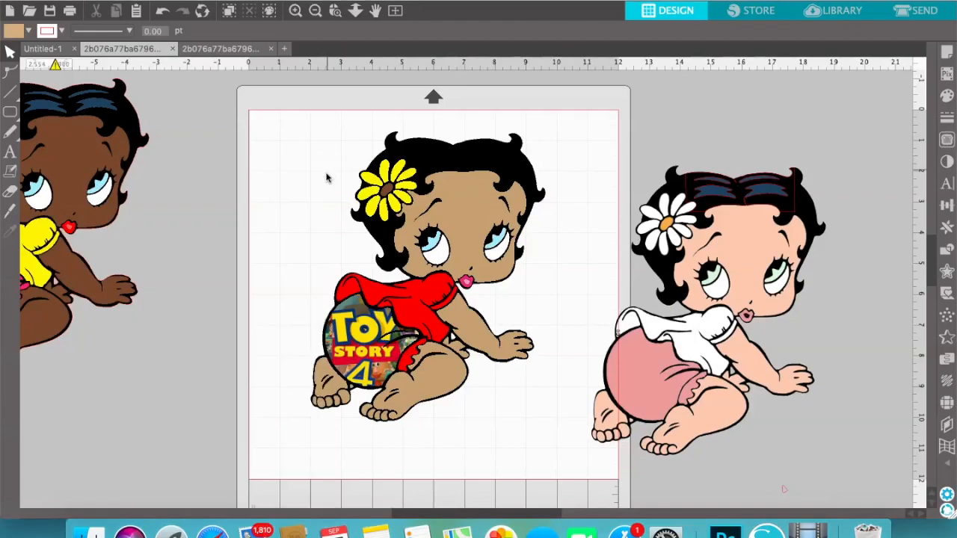
# Move the white-shirted image off its hair highlight trace and release the trace's compound path
pyautogui.moveTo(652, 279)
pyautogui.mouseDown()
pyautogui.moveTo(760, 334)
pyautogui.moveTo(826, 330)
pyautogui.mouseUp()
pyautogui.click(755, 208)
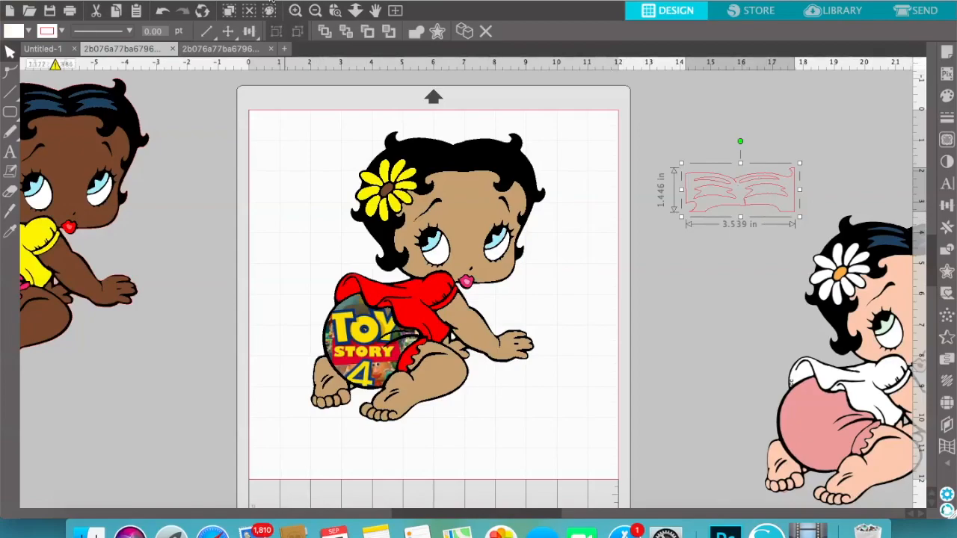
pyautogui.click(273, 1)
pyautogui.click(310, 134)
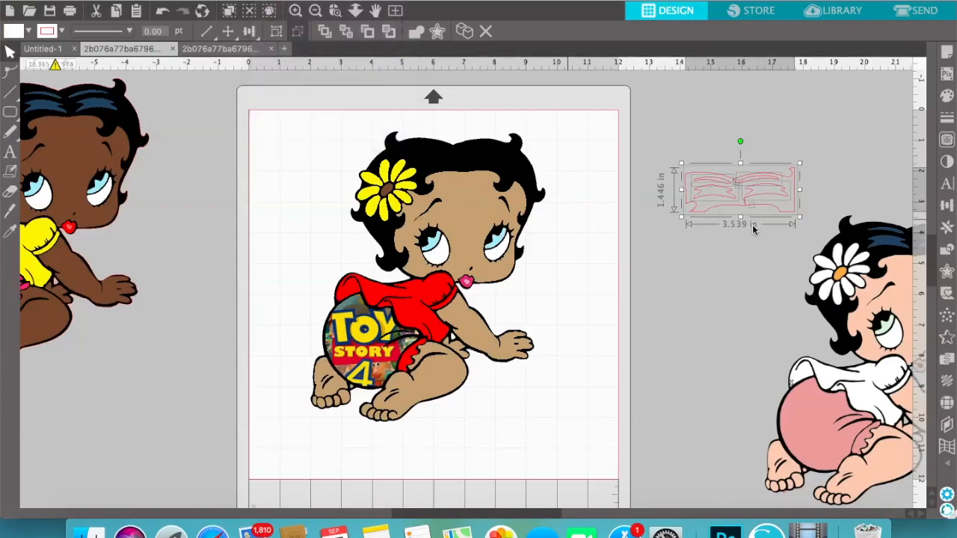
# Move the trace's outer frame outline below the hair highlights and remove the small stray fragment under them
pyautogui.click(759, 237)
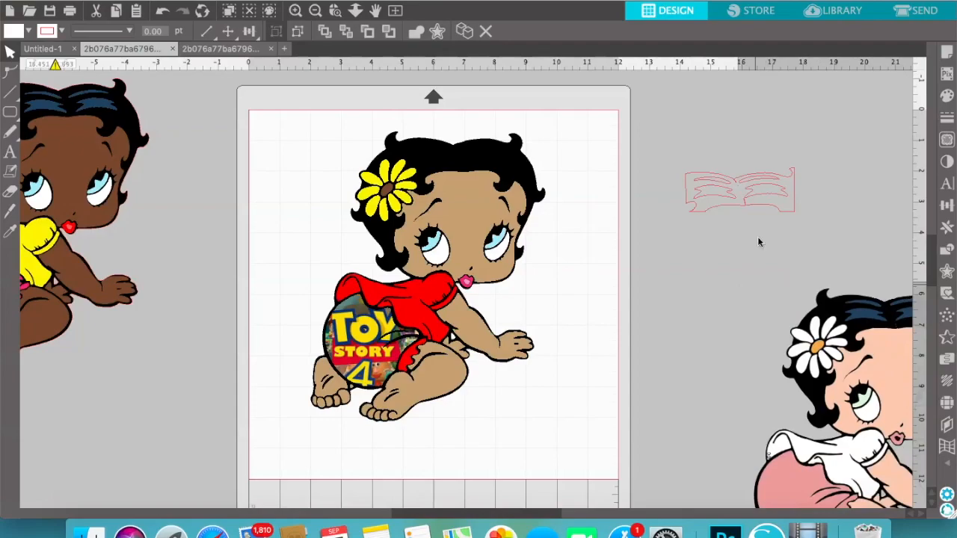
pyautogui.moveTo(773, 207); pyautogui.dragTo(739, 322)
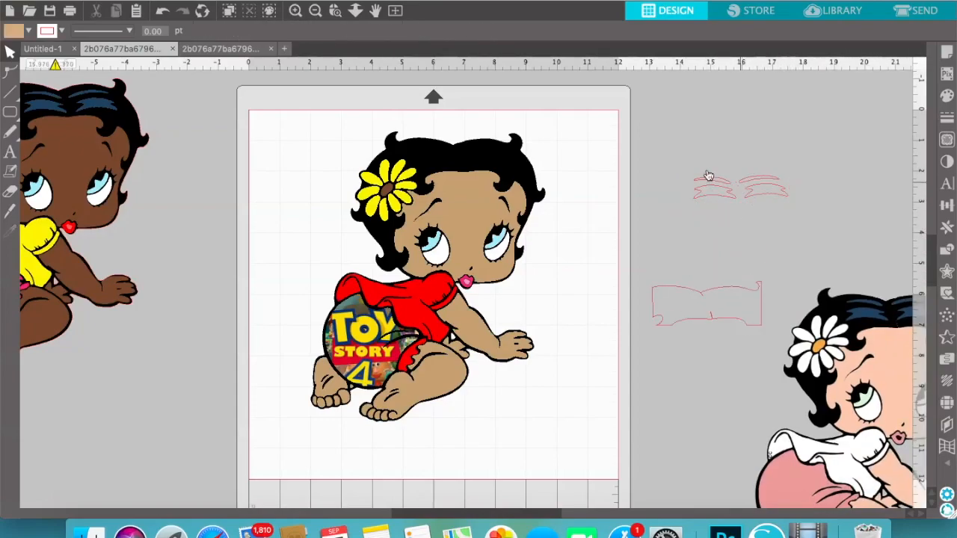
pyautogui.click(767, 198)
pyautogui.moveTo(669, 148); pyautogui.dragTo(816, 230)
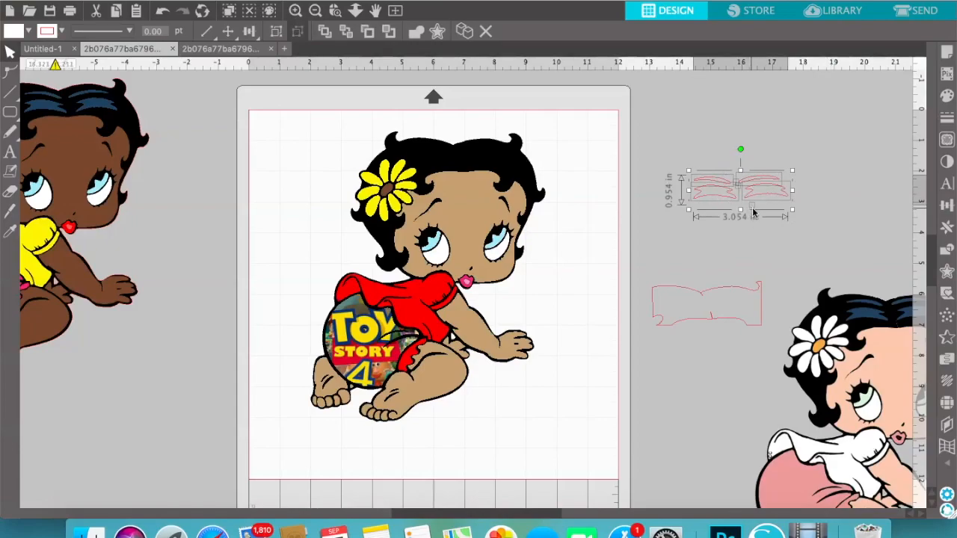
pyautogui.click(805, 219)
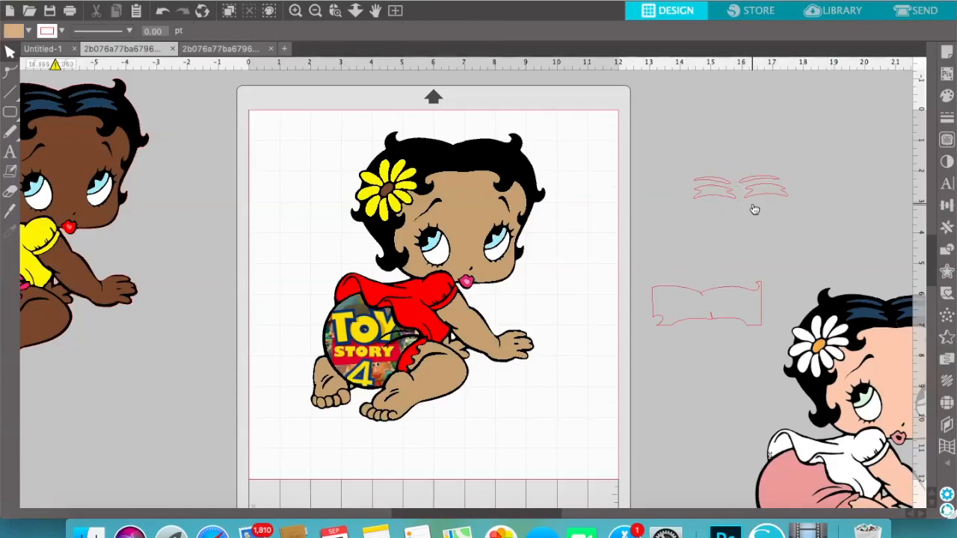
pyautogui.click(754, 209)
pyautogui.click(756, 210)
pyautogui.click(757, 320)
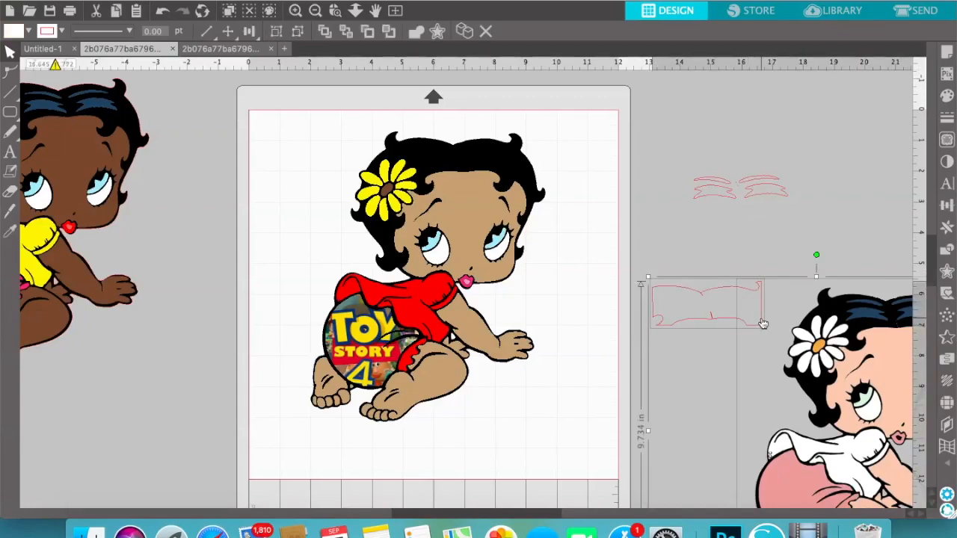
pyautogui.click(767, 263)
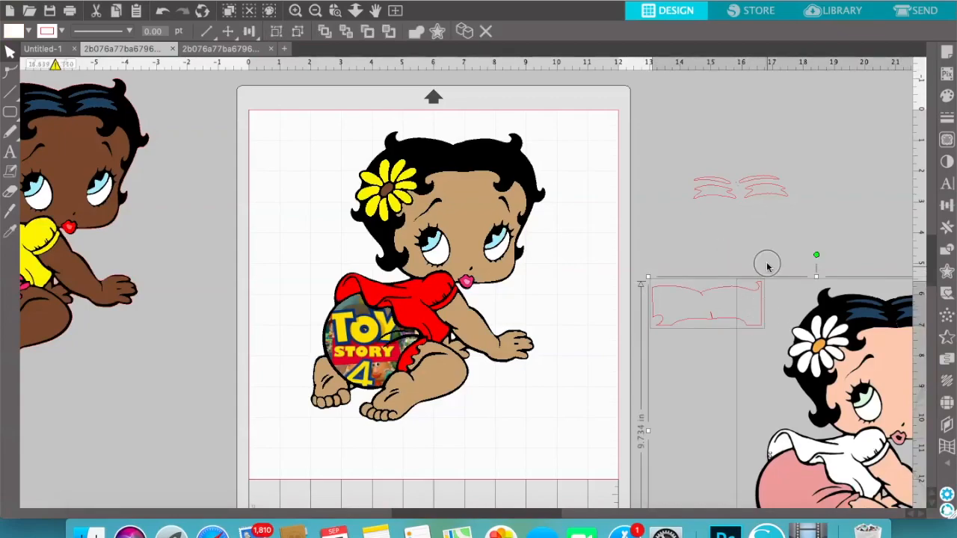
pyautogui.click(761, 314)
pyautogui.press('Delete')
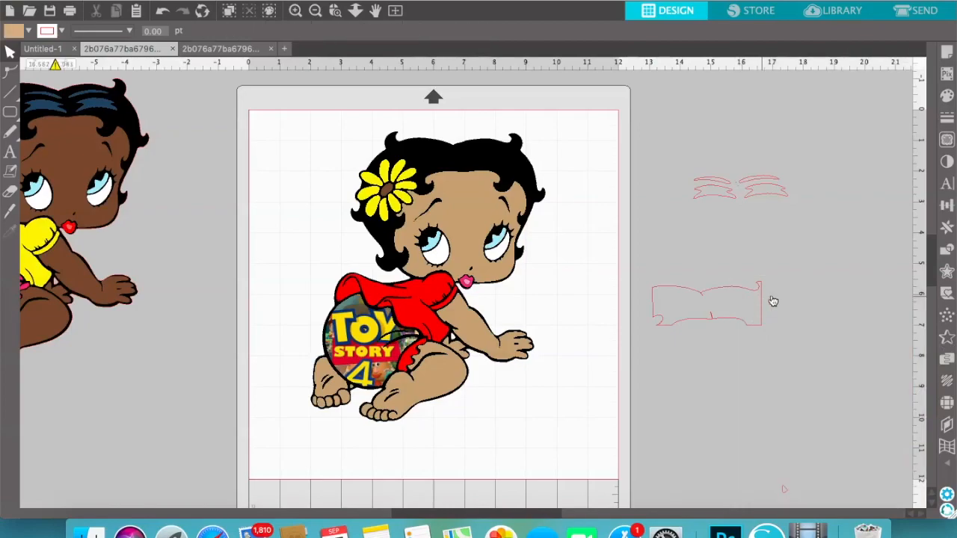
pyautogui.click(163, 10)
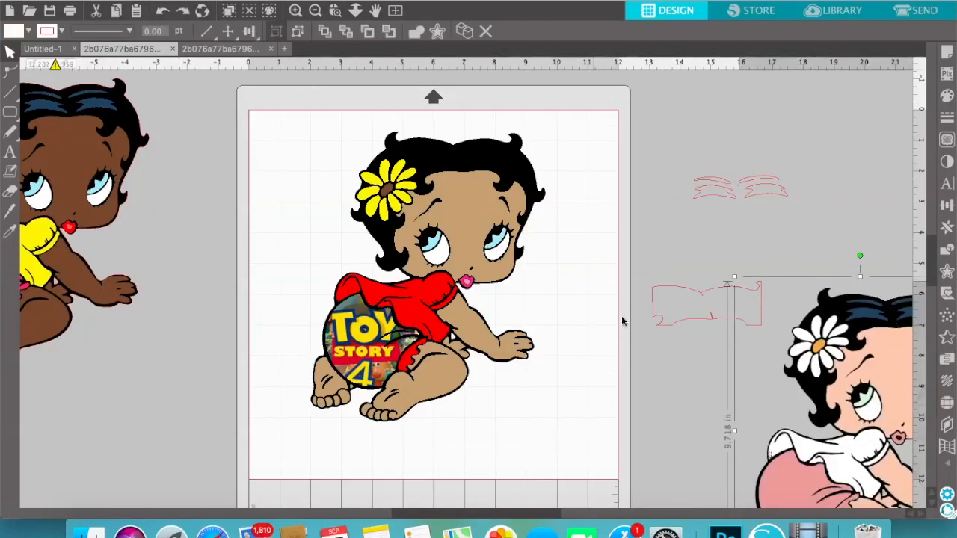
# Delete the separated frame outline and group the remaining hair highlight shapes
pyautogui.click(677, 328)
pyautogui.press('Delete')
pyautogui.moveTo(680, 150); pyautogui.dragTo(826, 224)
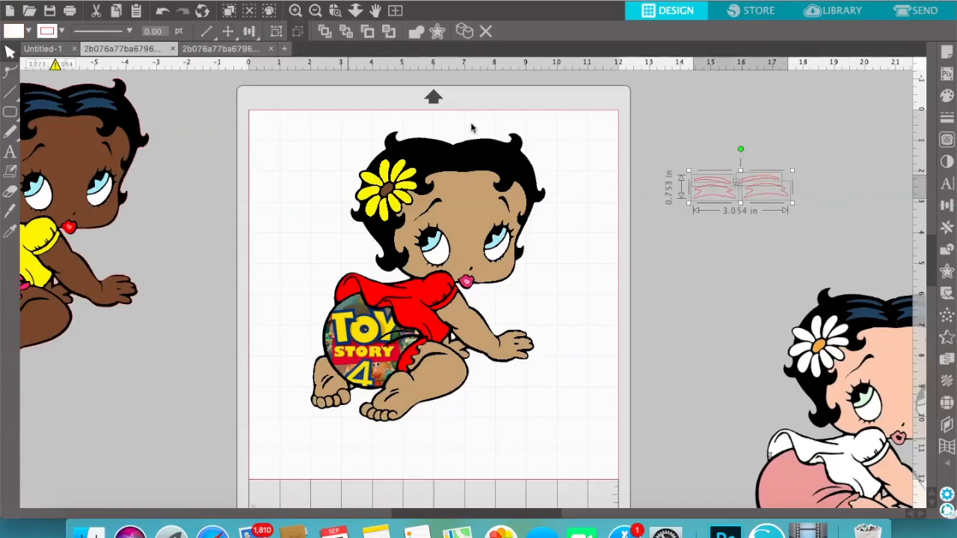
pyautogui.rightClick(692, 181)
pyautogui.click(746, 384)
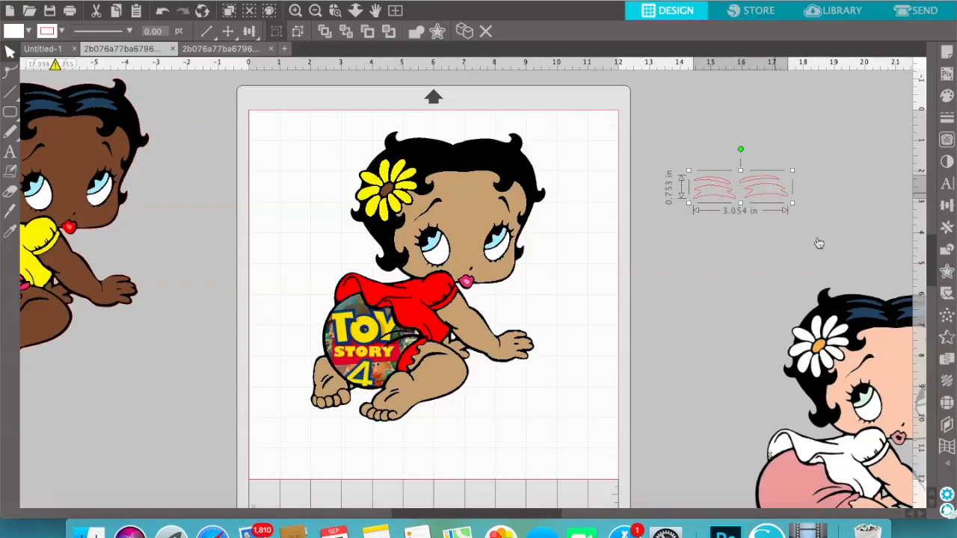
# Fill the grouped hair highlights with the dark blue swatch and close the fill and line style options
pyautogui.click(947, 96)
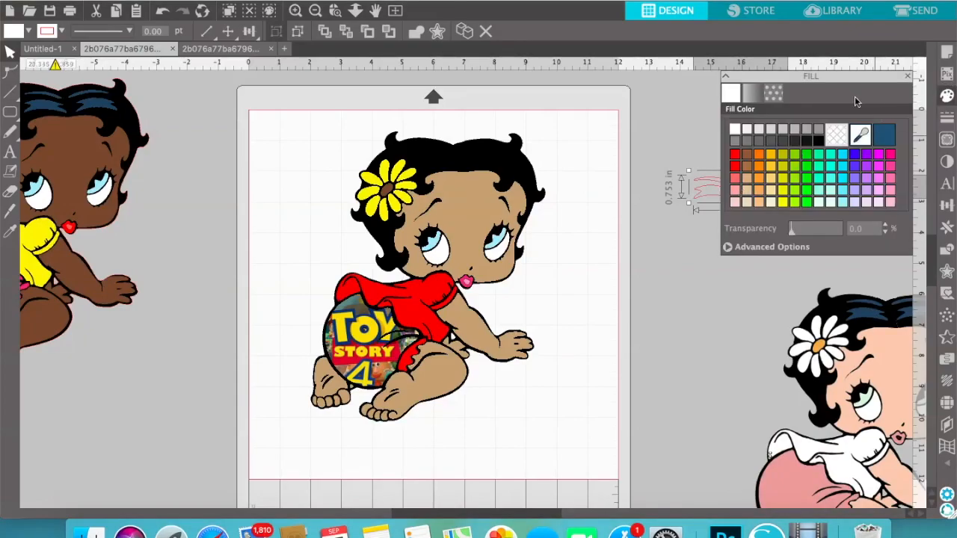
pyautogui.moveTo(855, 82); pyautogui.dragTo(639, 128)
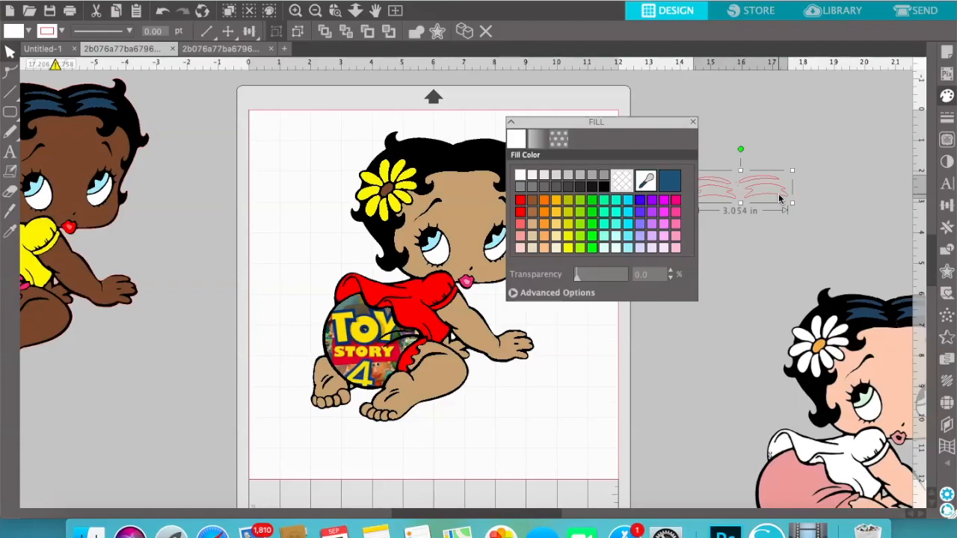
pyautogui.click(671, 183)
pyautogui.click(947, 117)
pyautogui.click(752, 96)
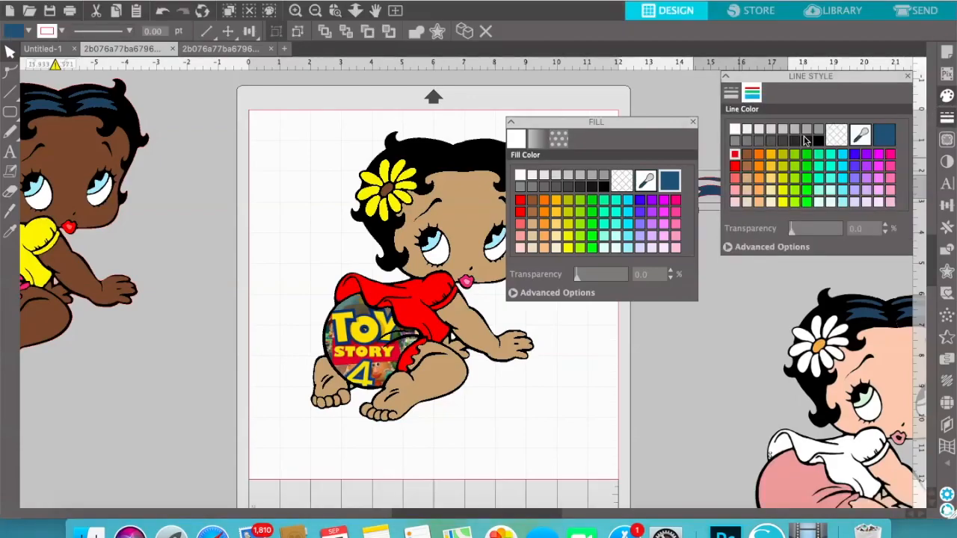
pyautogui.click(907, 77)
pyautogui.click(693, 120)
pyautogui.click(775, 122)
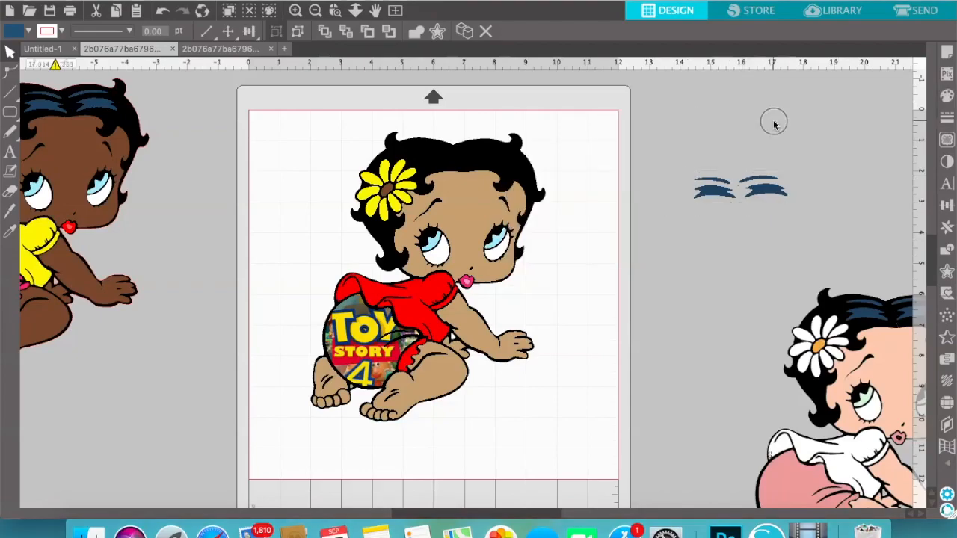
# Place the dark blue highlights on the black hair of the red-shirted baby and deselect the artwork
pyautogui.moveTo(765, 196); pyautogui.dragTo(484, 165)
pyautogui.click(639, 159)
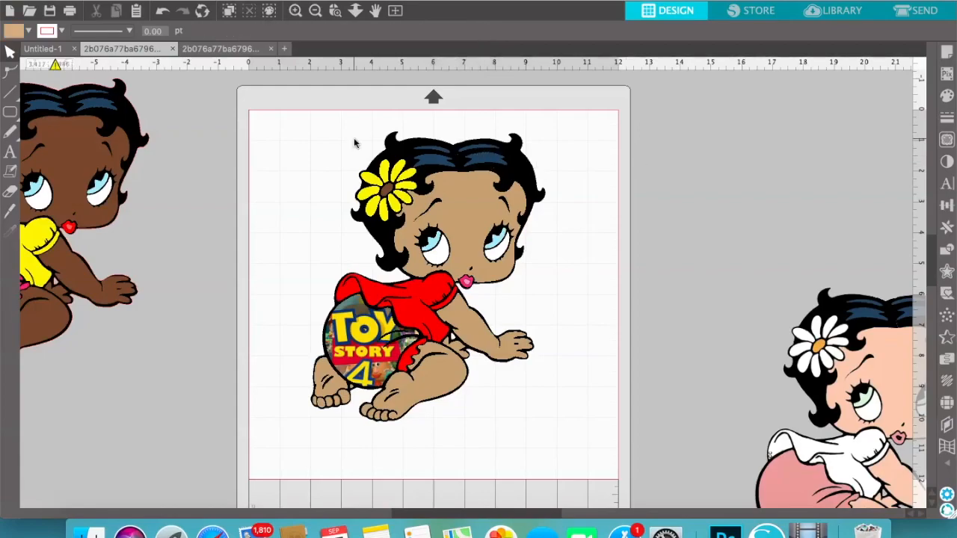
pyautogui.moveTo(334, 122); pyautogui.dragTo(589, 342)
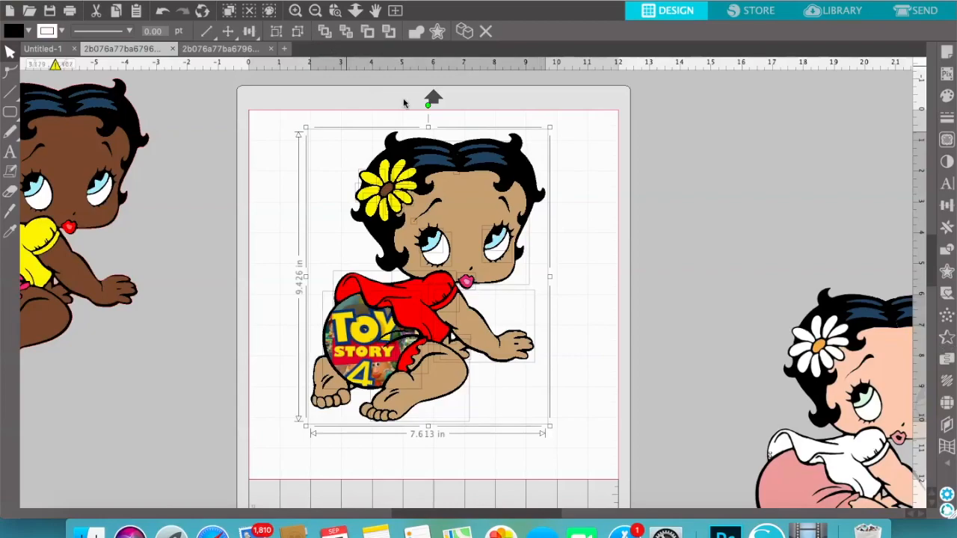
pyautogui.click(279, 94)
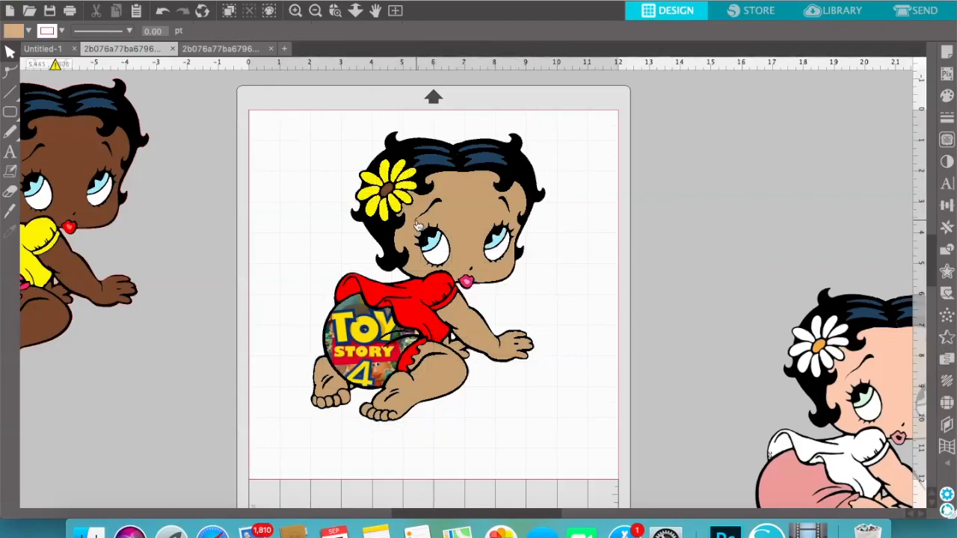
# Move the tan face piece aside and delete the tiny stray shape hidden on the black silhouette
pyautogui.click(478, 224)
pyautogui.moveTo(478, 224); pyautogui.dragTo(611, 228)
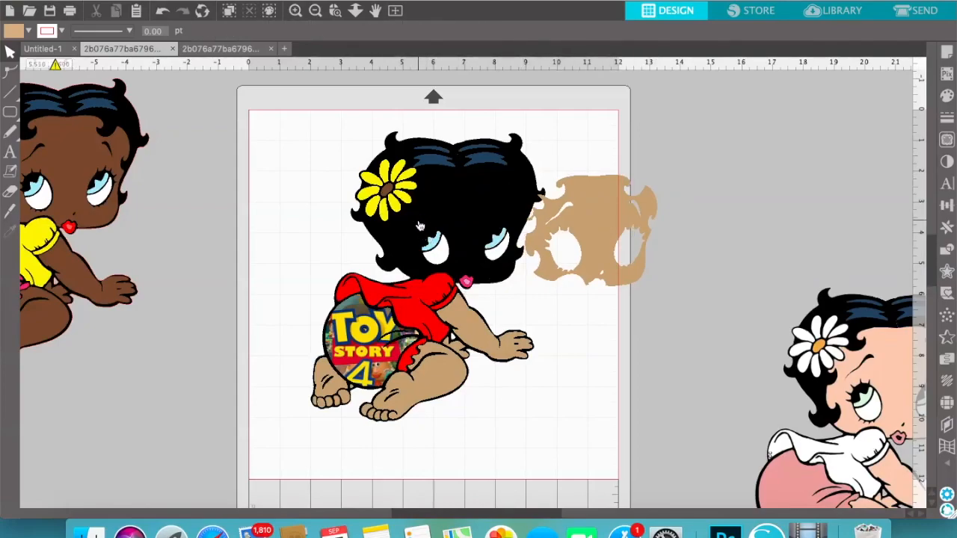
pyautogui.click(415, 224)
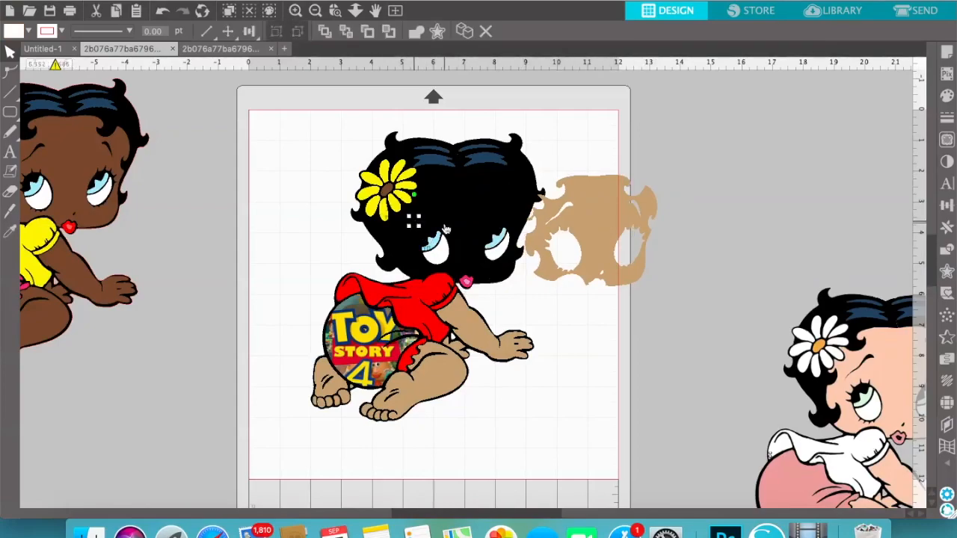
pyautogui.press('Delete')
pyautogui.click(459, 178)
pyautogui.press('Delete')
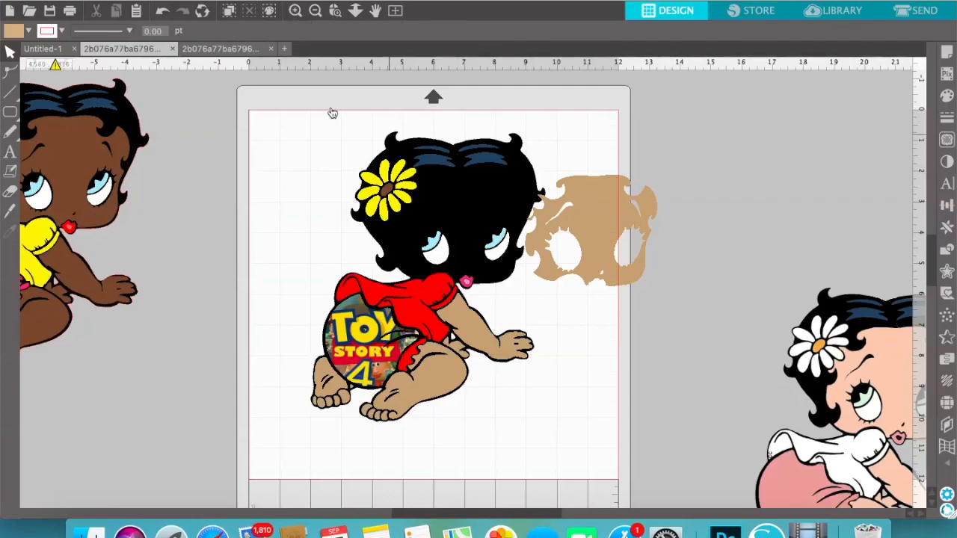
# Check the head area for leftover pieces and move the tan face back into place on the silhouette
pyautogui.moveTo(328, 107); pyautogui.dragTo(524, 314)
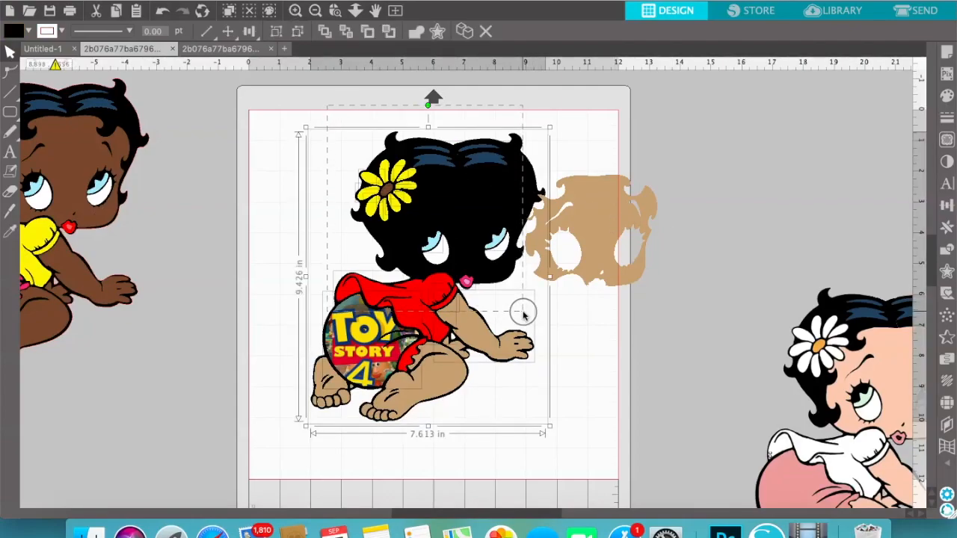
pyautogui.click(692, 239)
pyautogui.moveTo(605, 236); pyautogui.dragTo(477, 226)
pyautogui.click(620, 236)
# Group all layers of the red-shirted baby and shift the group slightly lower on the mat
pyautogui.moveTo(318, 117); pyautogui.dragTo(589, 491)
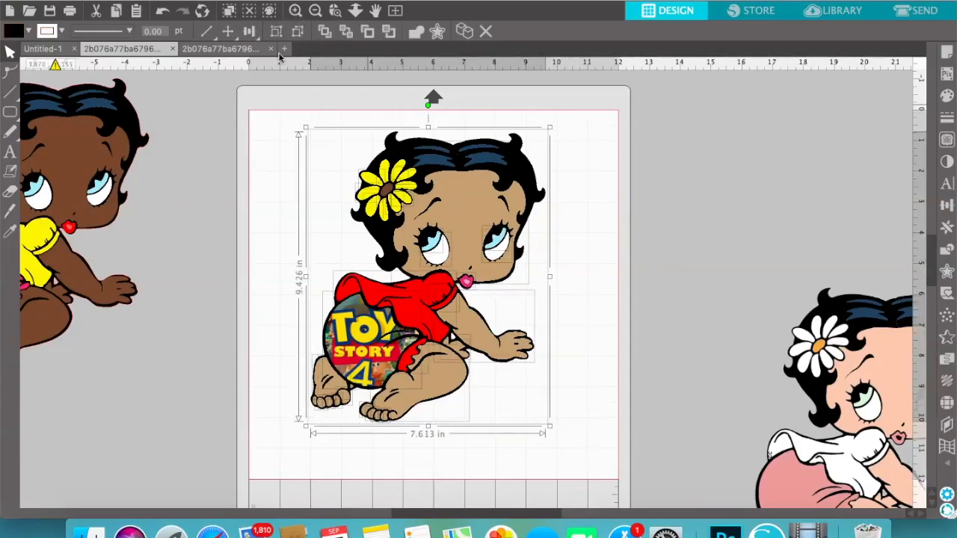
pyautogui.moveTo(275, 99); pyautogui.dragTo(602, 448)
pyautogui.rightClick(464, 212)
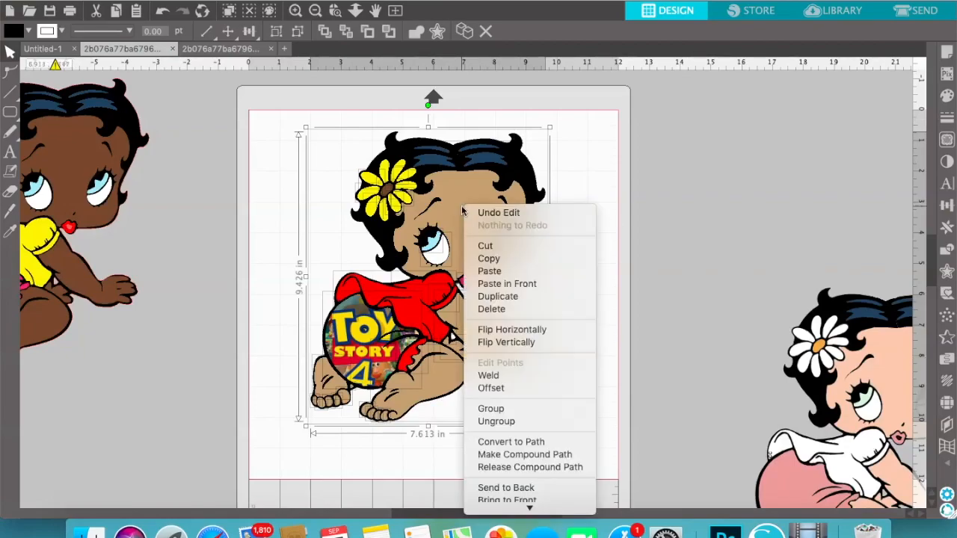
pyautogui.click(535, 416)
pyautogui.moveTo(535, 198); pyautogui.dragTo(455, 240)
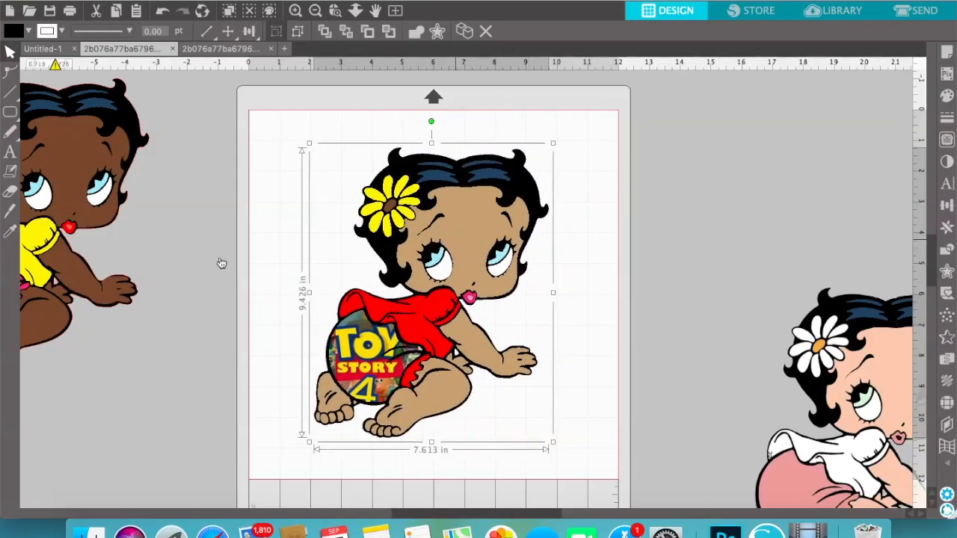
# Arrange the original white-shirted image and the yellow-shirted copy on either side of the finished baby
pyautogui.moveTo(862, 434); pyautogui.dragTo(746, 257)
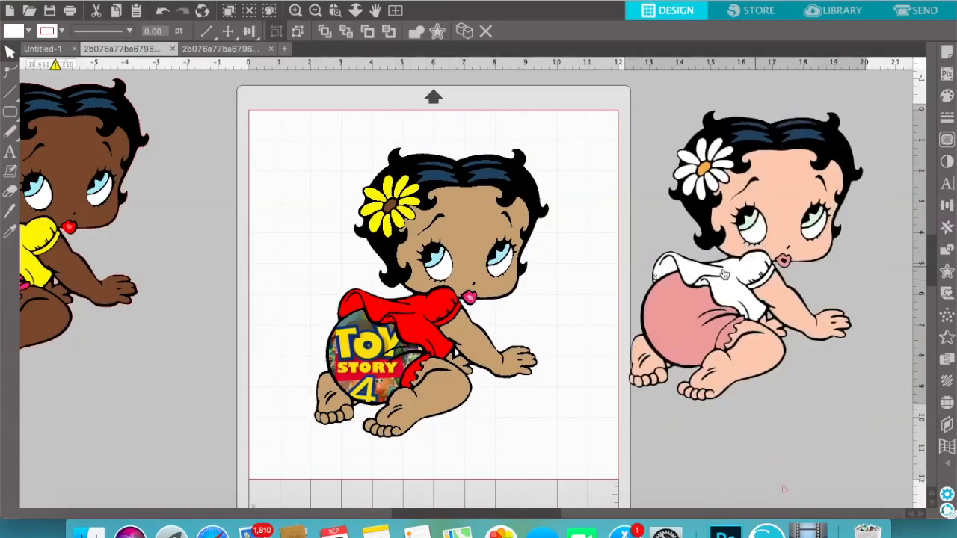
pyautogui.click(194, 263)
pyautogui.moveTo(65, 189); pyautogui.dragTo(169, 198)
pyautogui.moveTo(213, 223); pyautogui.dragTo(223, 231)
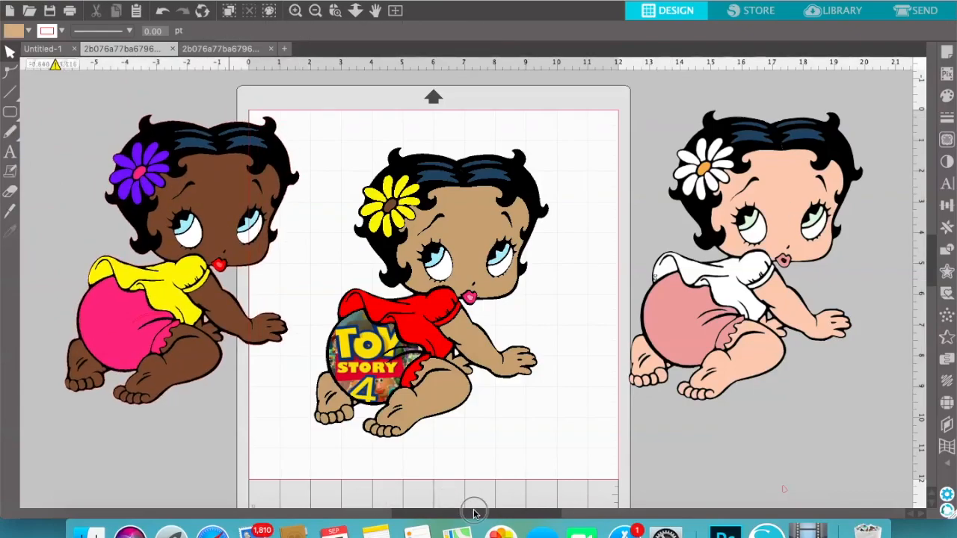
# Delete the extra white-shirted image beyond the yellow-shirted copy
pyautogui.hscroll(-5, 470, 513)
pyautogui.hscroll(-5, 473, 514)
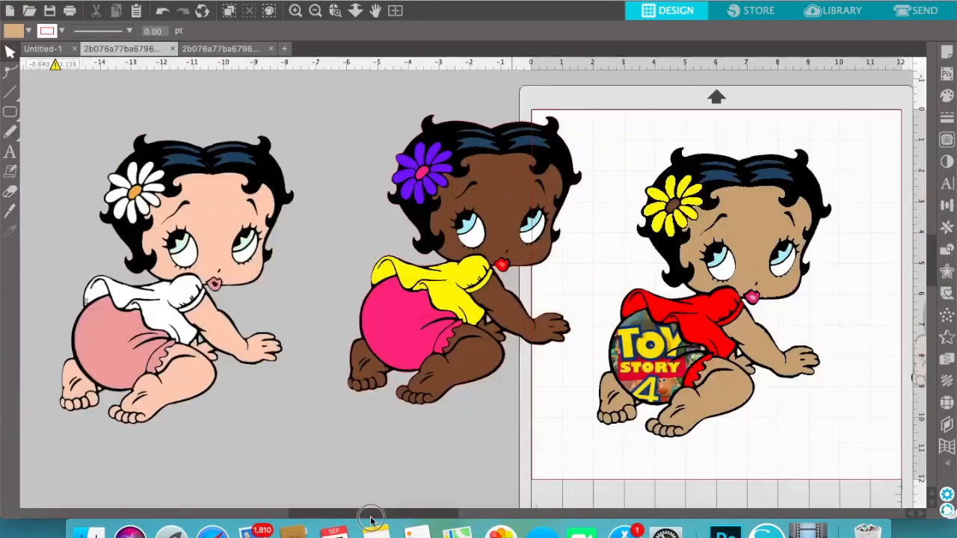
pyautogui.hscroll(4, 449, 515)
pyautogui.hscroll(1, 444, 516)
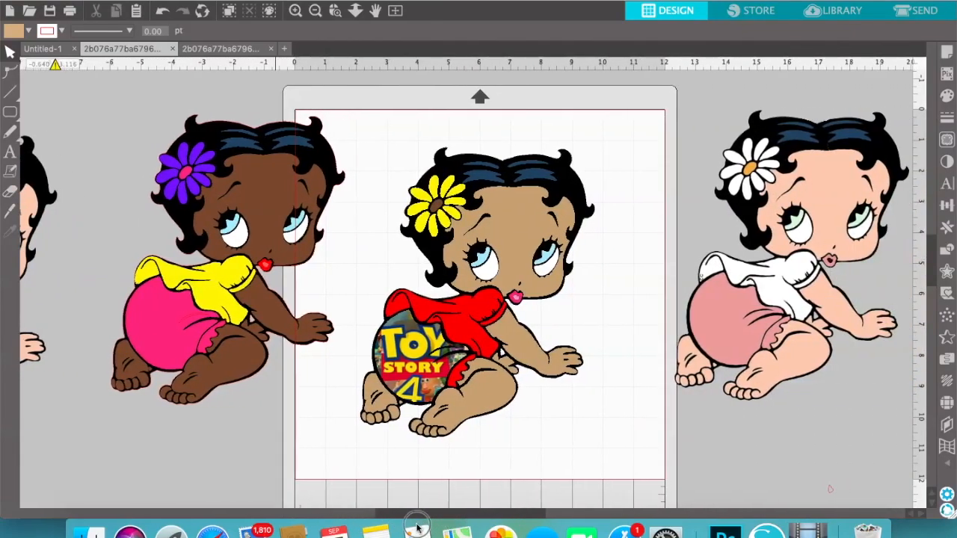
pyautogui.hscroll(-5, 388, 516)
pyautogui.click(198, 297)
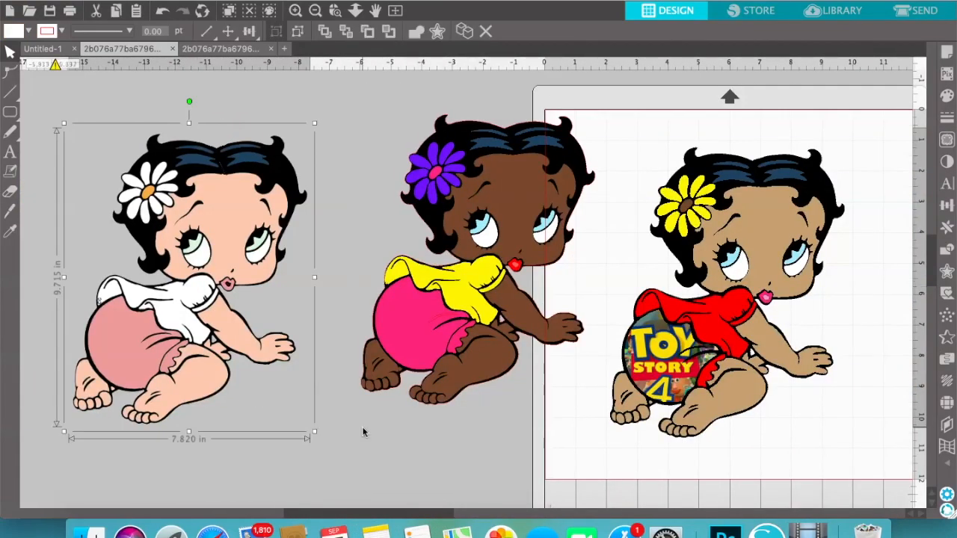
pyautogui.press('Delete')
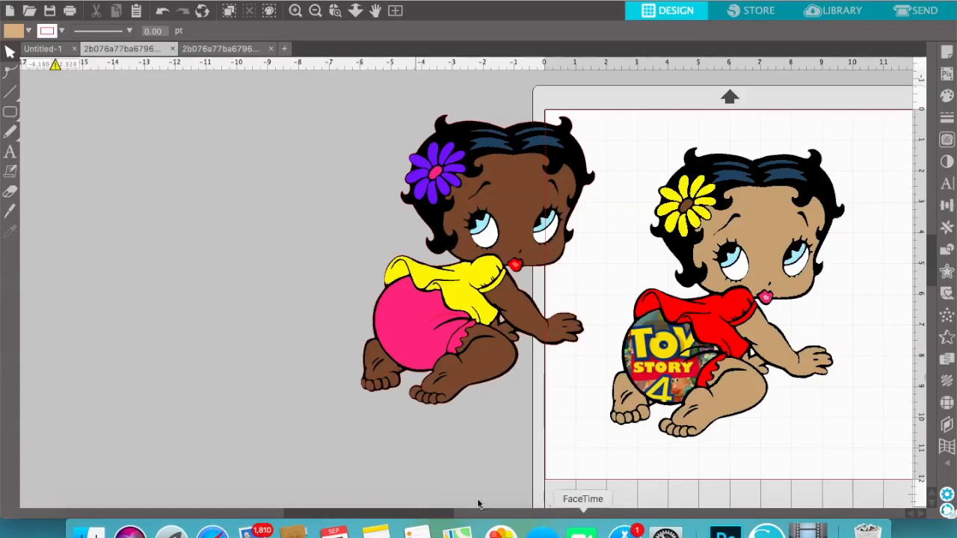
# Open the original Betty Boop baby PNG from the recent files as a new document
pyautogui.click(133, 1)
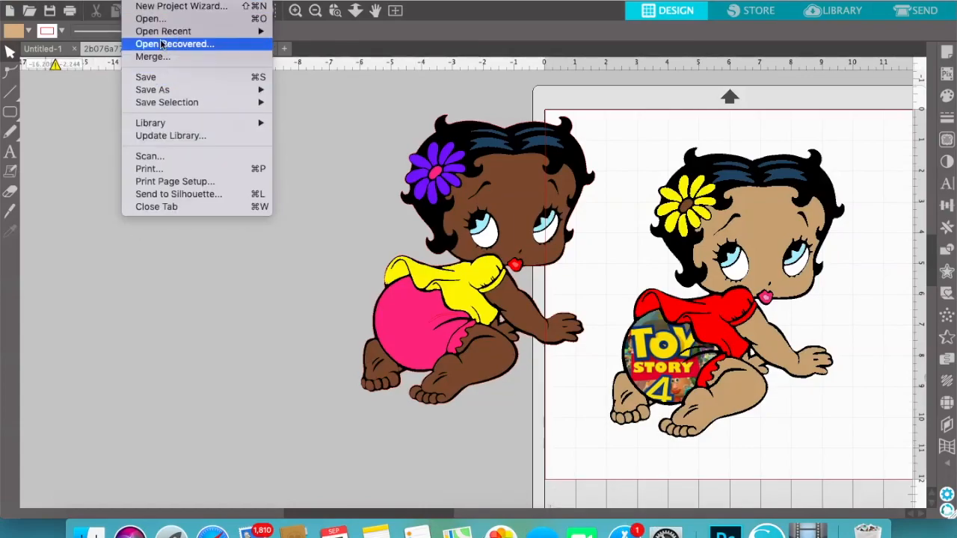
pyautogui.click(176, 20)
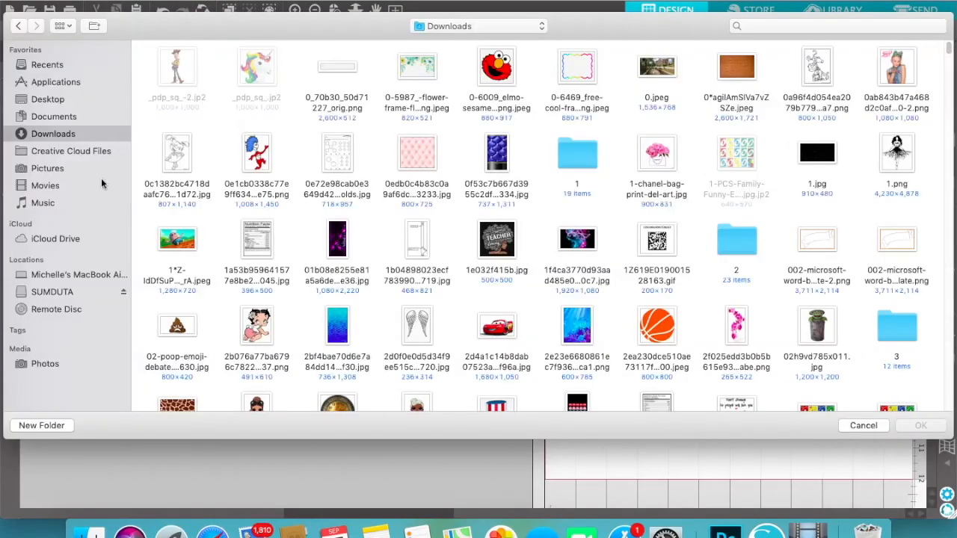
pyautogui.click(46, 66)
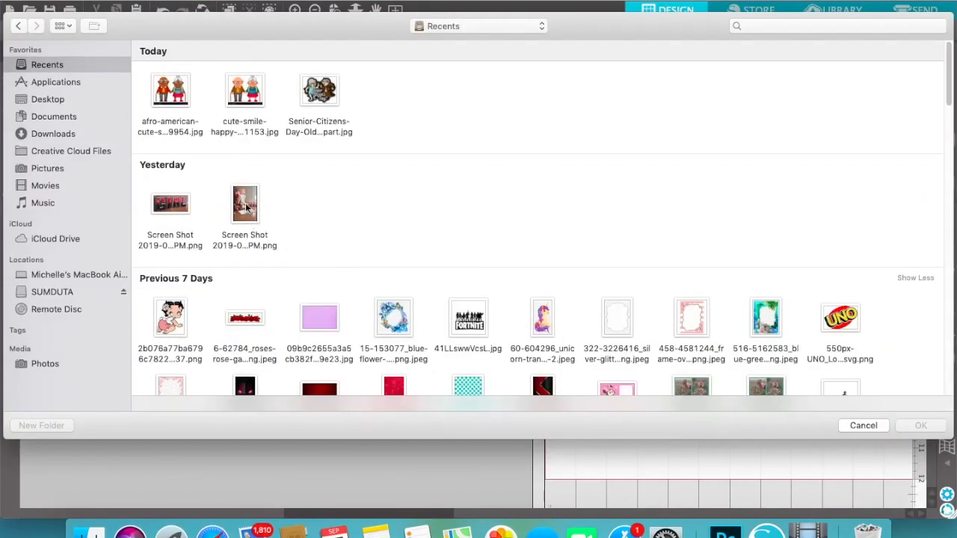
pyautogui.click(171, 320)
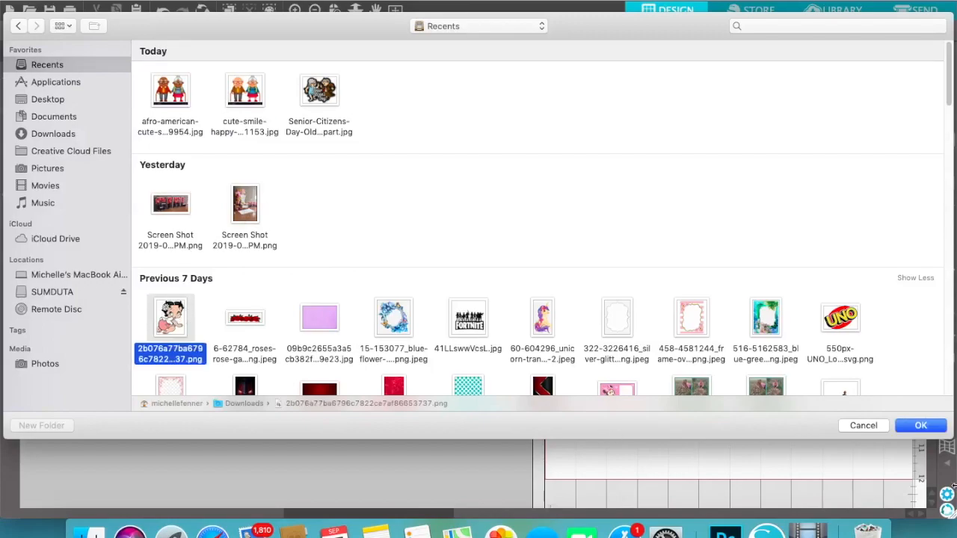
pyautogui.click(919, 429)
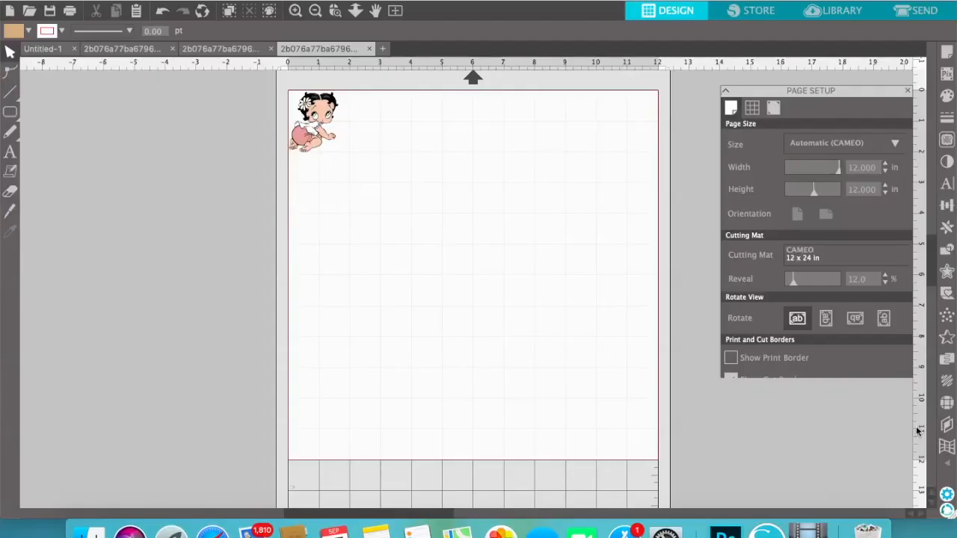
# Copy the small original Betty Boop image and paste it into the document with the recoloured babies
pyautogui.click(314, 119)
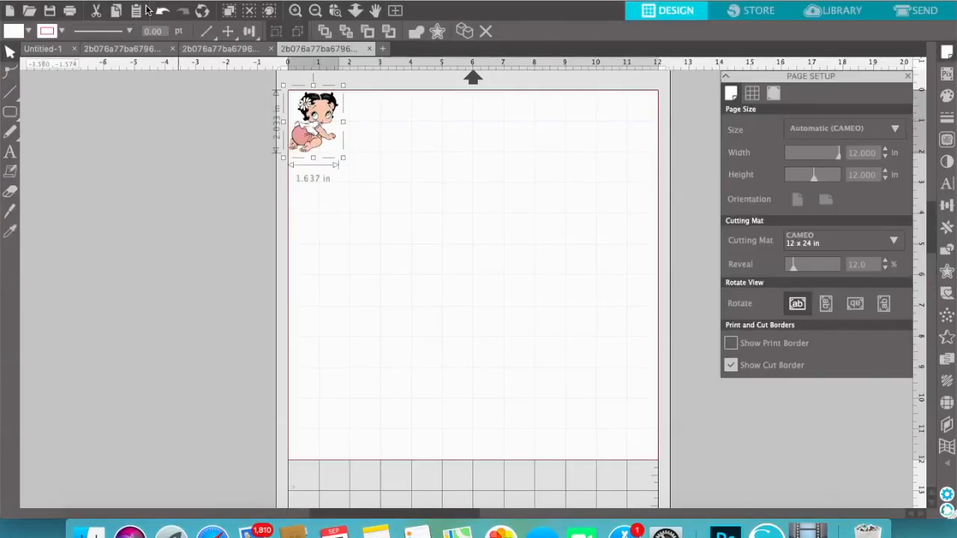
pyautogui.click(117, 11)
pyautogui.click(123, 48)
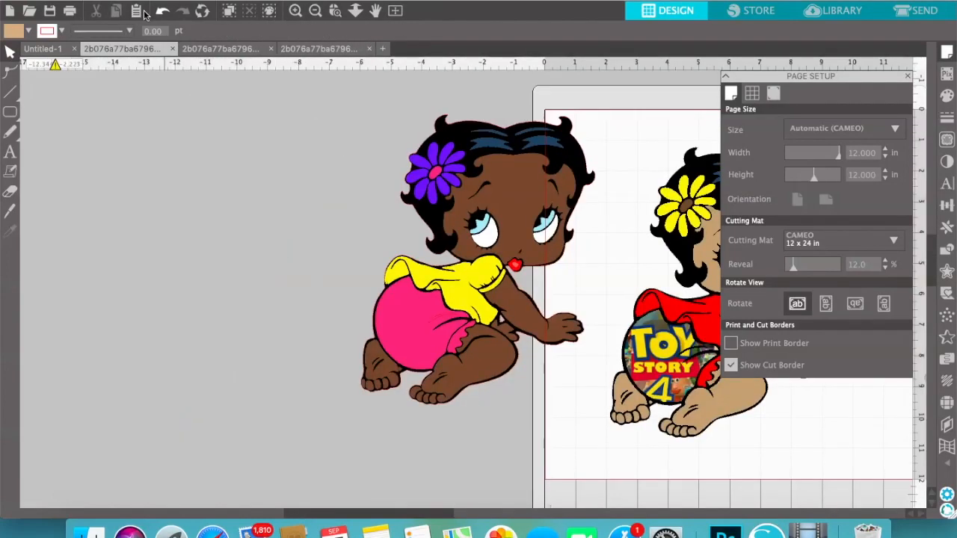
pyautogui.click(137, 11)
# Place the pasted white-shirted image beyond the yellow-shirted baby, enlarge it to about 7.9 by 9.9 in, and close the page setup
pyautogui.moveTo(598, 153); pyautogui.dragTo(147, 148)
pyautogui.moveTo(170, 194); pyautogui.dragTo(335, 466)
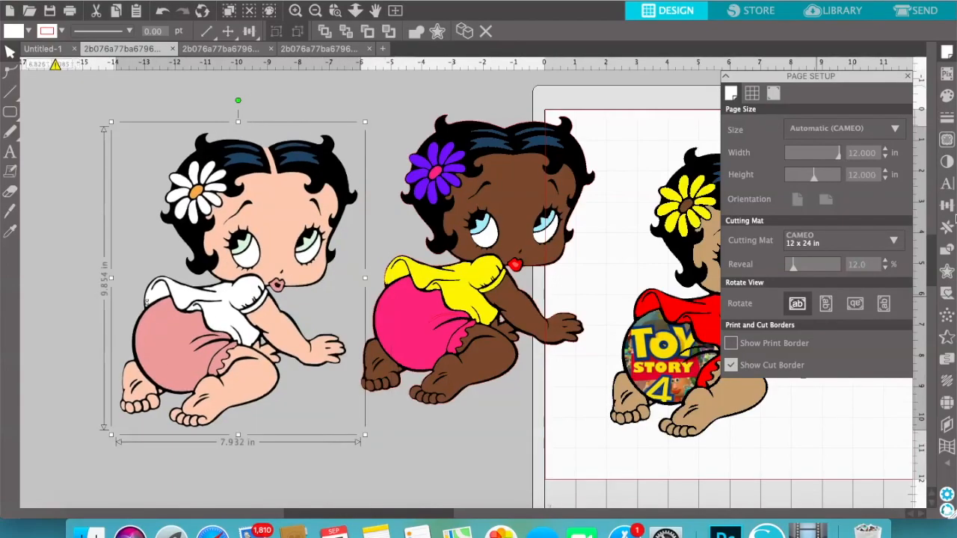
pyautogui.click(907, 76)
pyautogui.moveTo(263, 326); pyautogui.dragTo(200, 303)
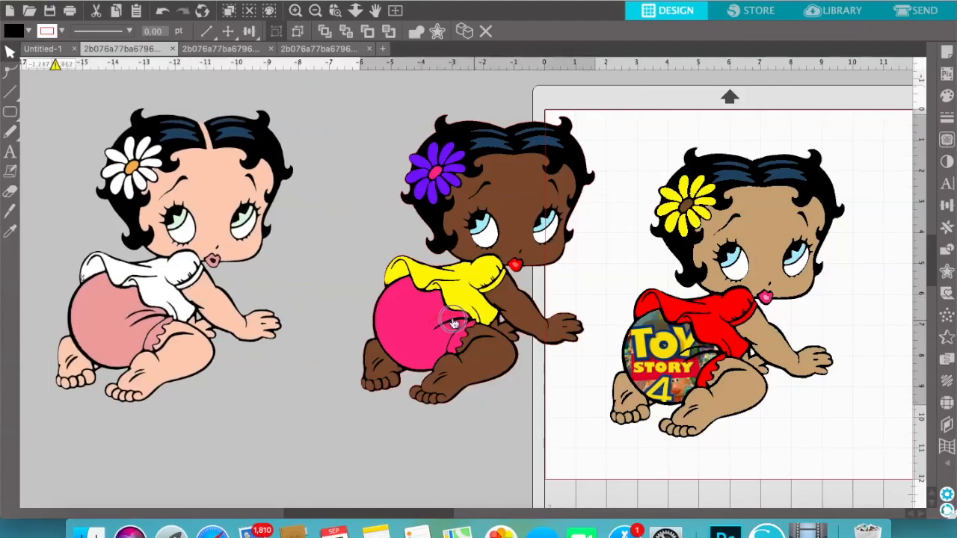
# Shift the yellow-shirted baby closer to the pasted original and move the red-shirted baby toward the middle of the mat
pyautogui.moveTo(475, 327); pyautogui.dragTo(437, 323)
pyautogui.click(387, 505)
pyautogui.moveTo(387, 515); pyautogui.dragTo(455, 516)
pyautogui.click(512, 325)
pyautogui.moveTo(512, 325); pyautogui.dragTo(503, 321)
pyautogui.click(695, 329)
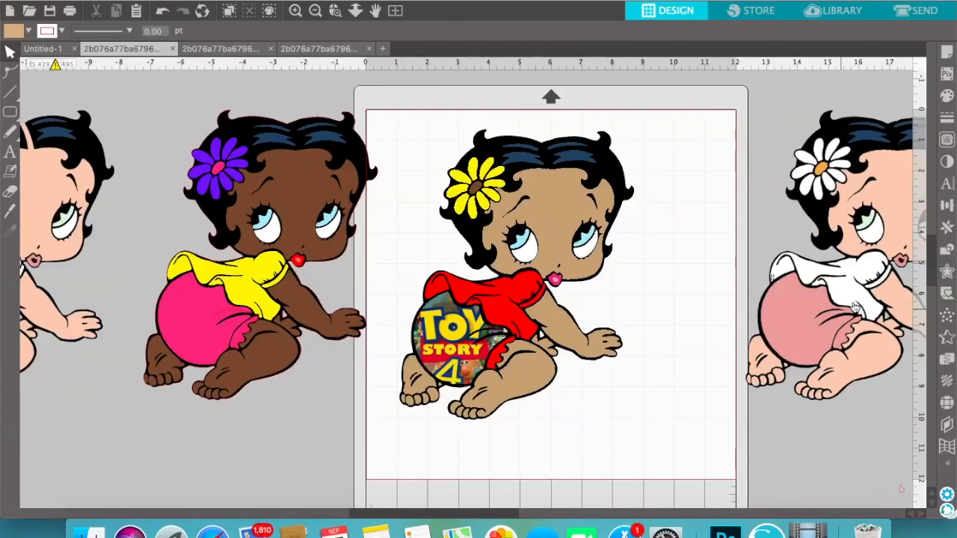
# Move both white-shirted images inward, one closer to the red-shirted baby and the other closer to the yellow-shirted baby
pyautogui.moveTo(869, 308); pyautogui.dragTo(773, 321)
pyautogui.click(836, 107)
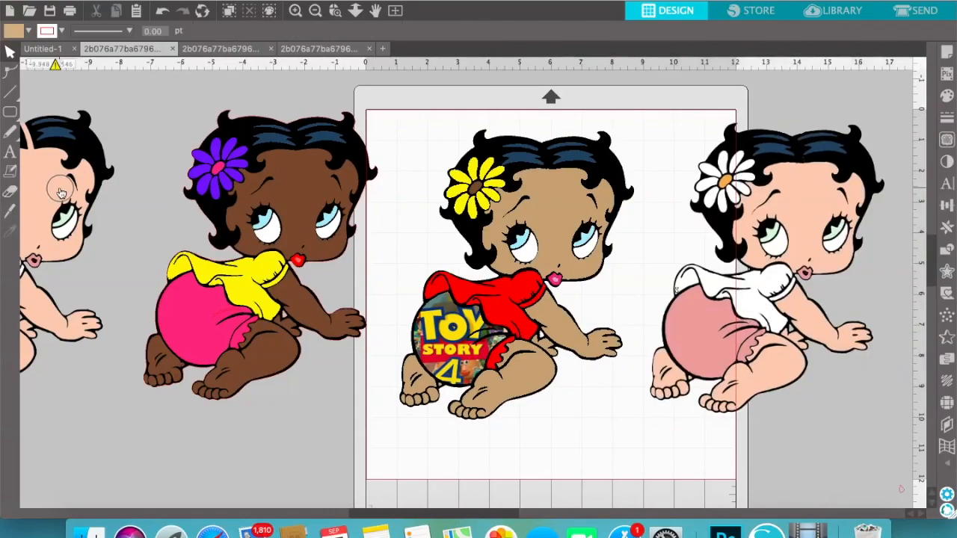
pyautogui.moveTo(60, 188); pyautogui.dragTo(93, 193)
pyautogui.click(407, 196)
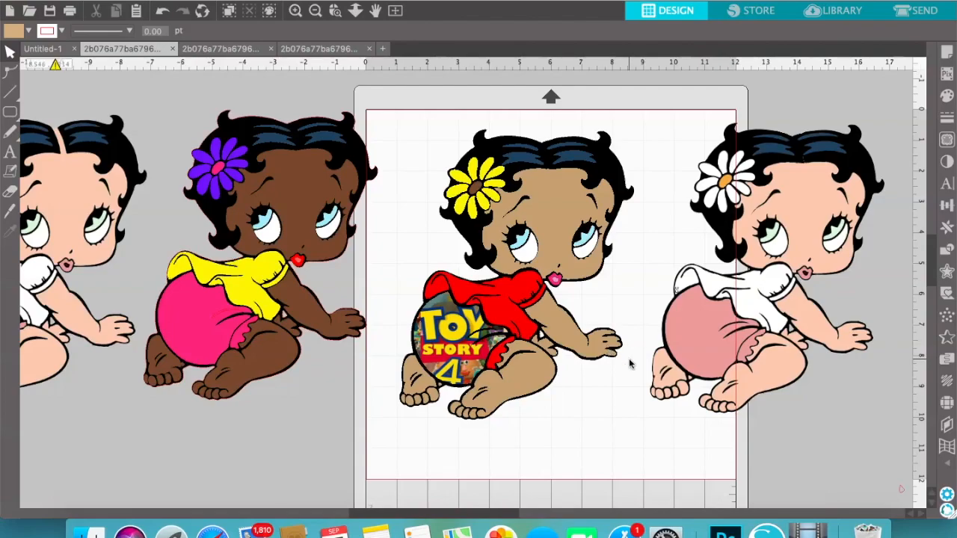
pyautogui.moveTo(505, 513)
pyautogui.mouseDown()
pyautogui.moveTo(476, 511)
pyautogui.moveTo(522, 513)
pyautogui.mouseUp()
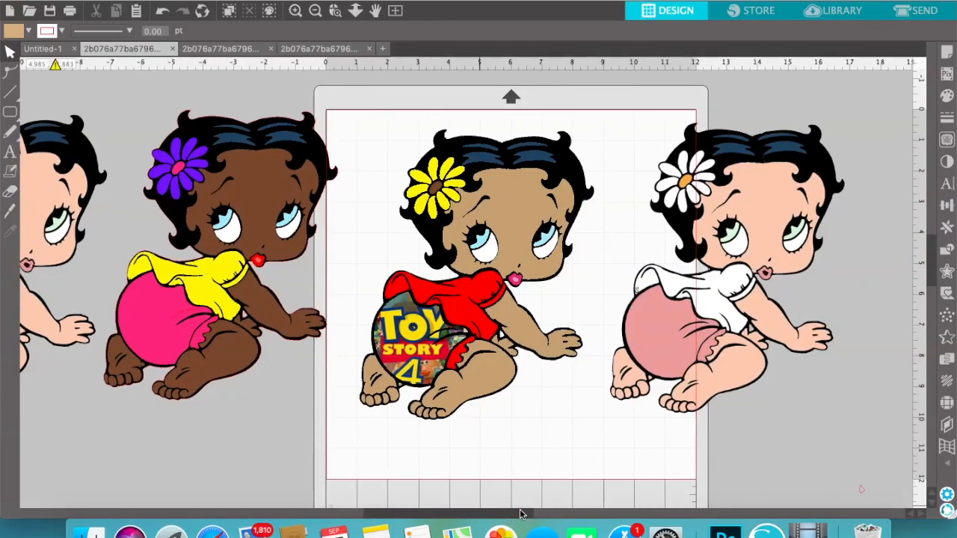